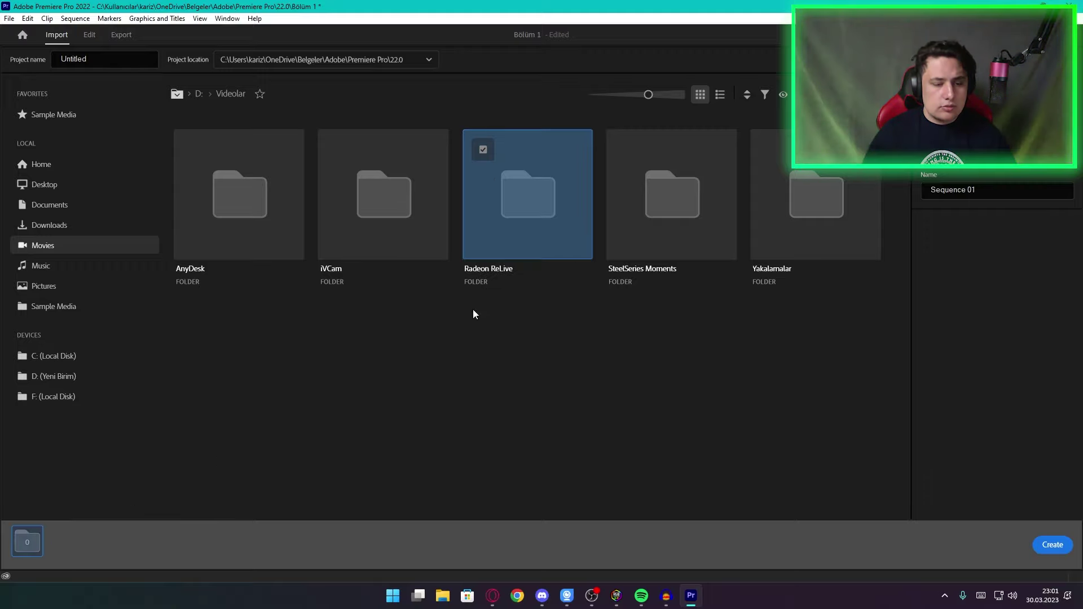
Step: Deselect the Radeon ReLive folder and look through the Documents, Music and Pictures locations for media
click(483, 149)
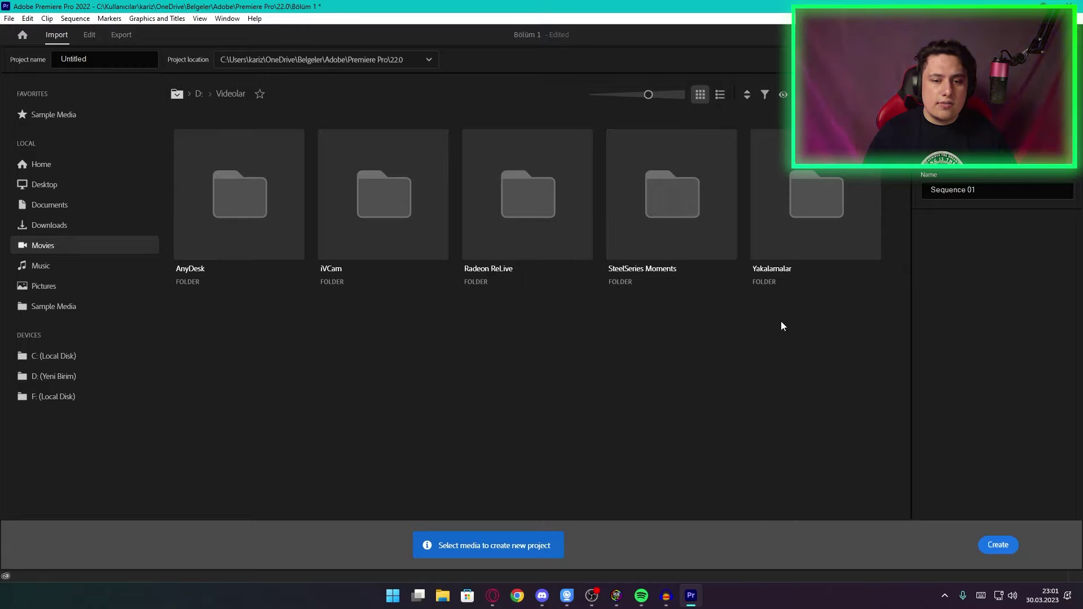
click(72, 225)
click(81, 206)
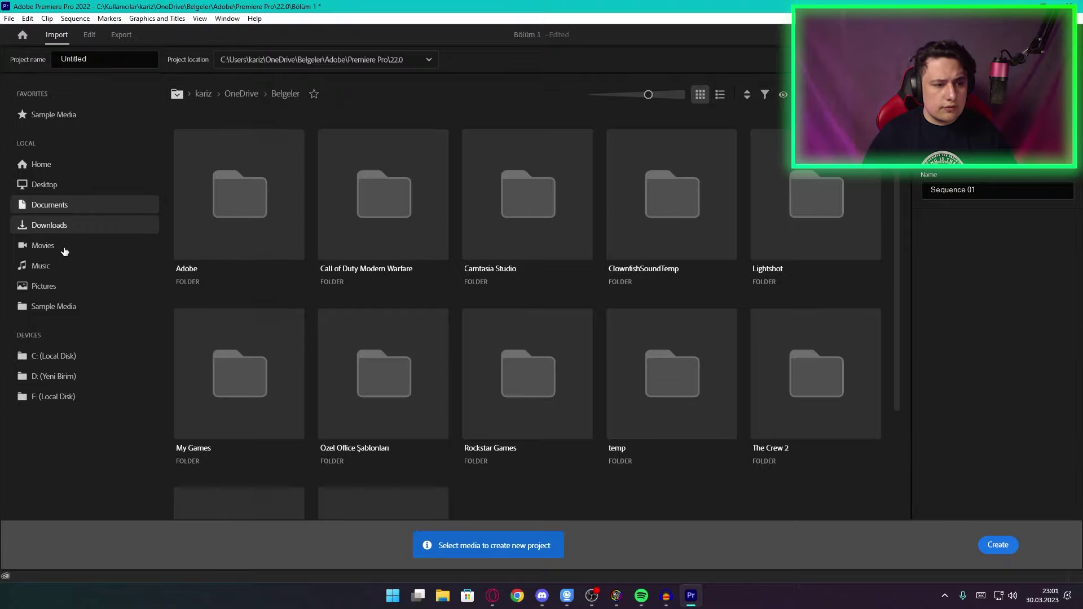
click(62, 266)
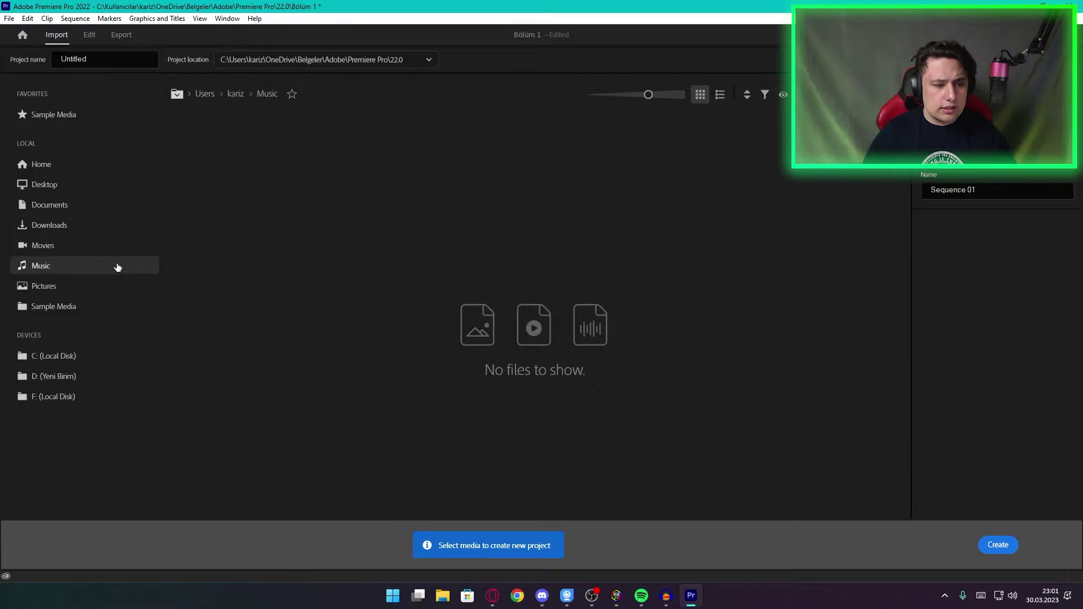
click(75, 286)
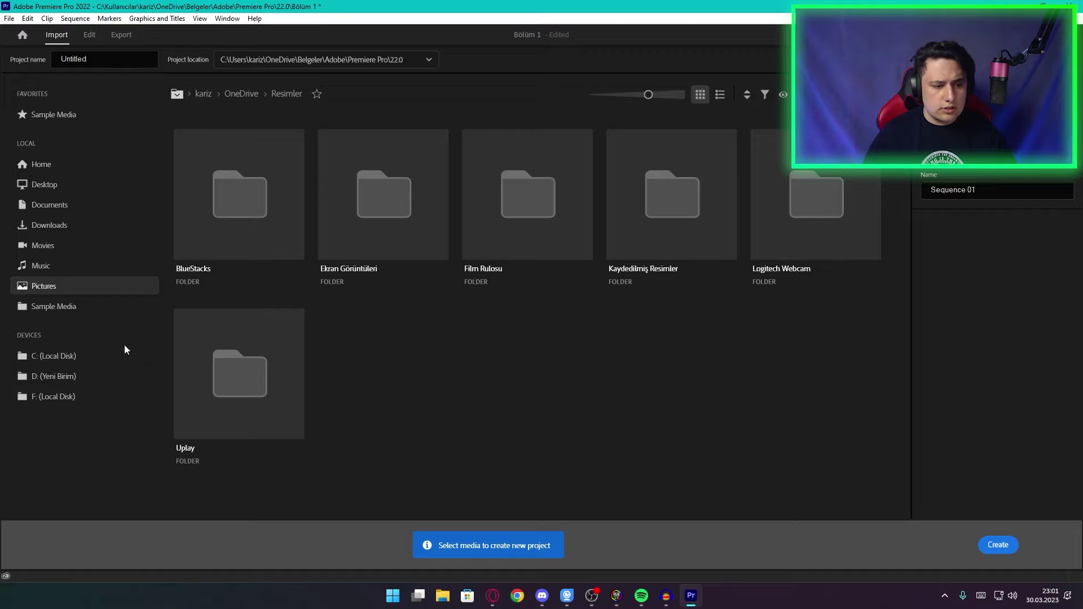
click(66, 377)
scroll(508, 330, down, 2)
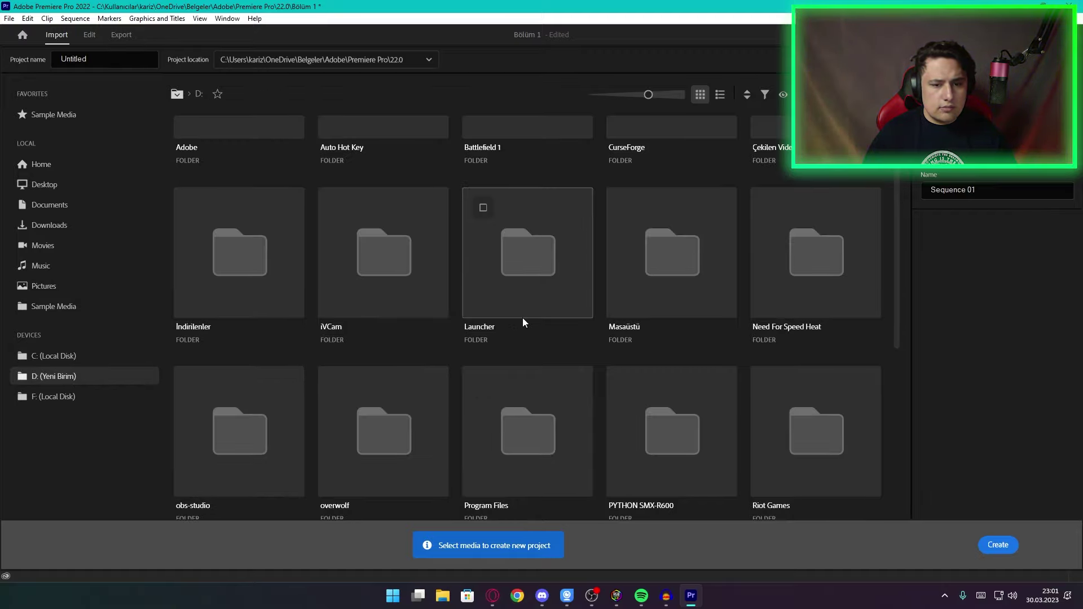
scroll(522, 323, up, 2)
double_click(808, 221)
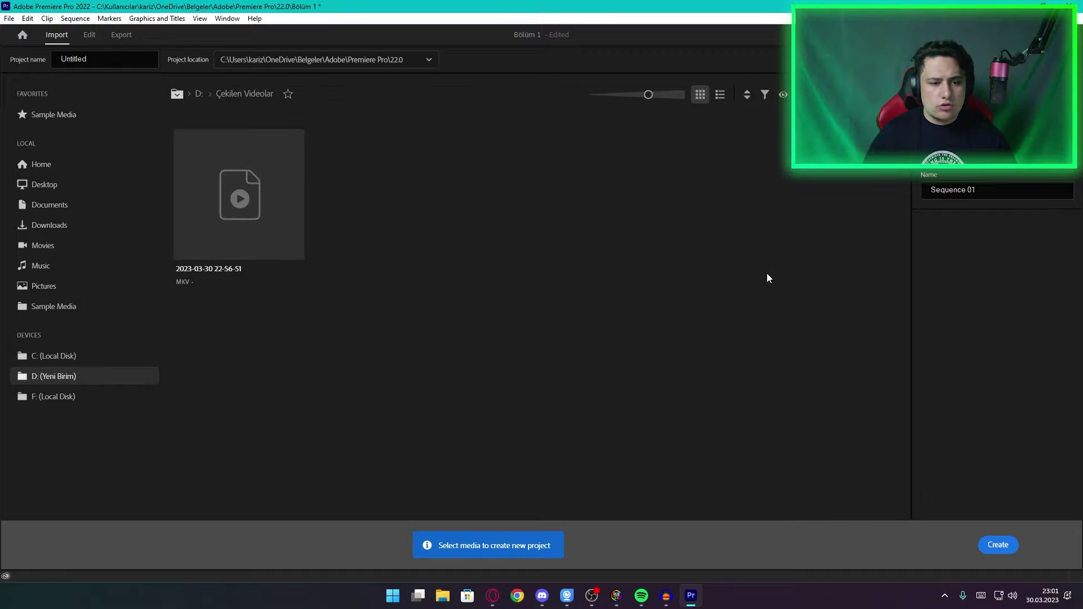
drag(748, 286, 198, 165)
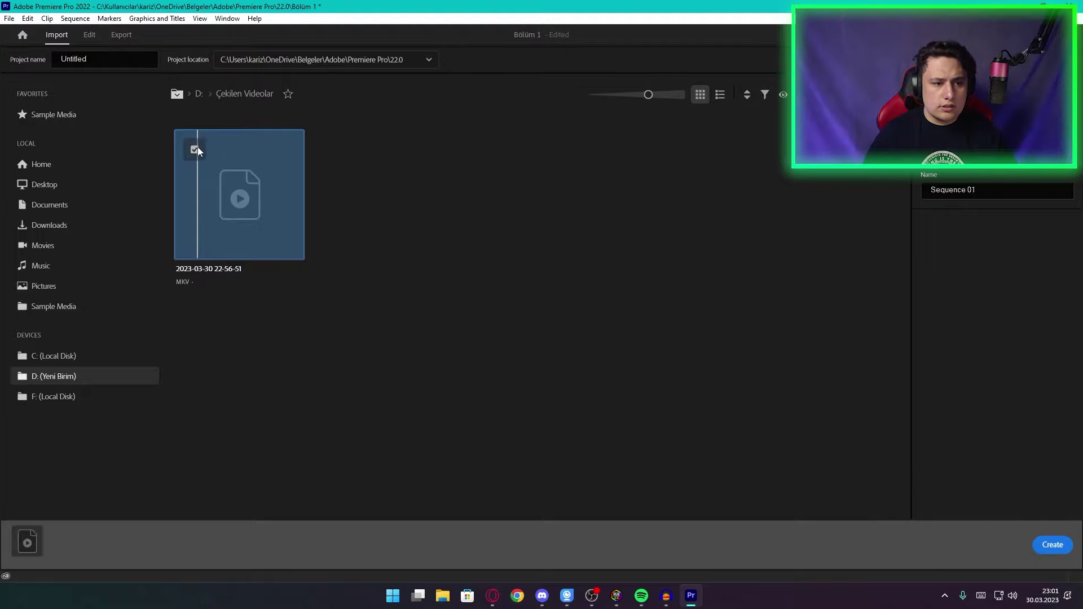
click(197, 149)
Step: Browse to MRX > VİDEOLAR on drive F and deselect all five folders inside it
click(87, 393)
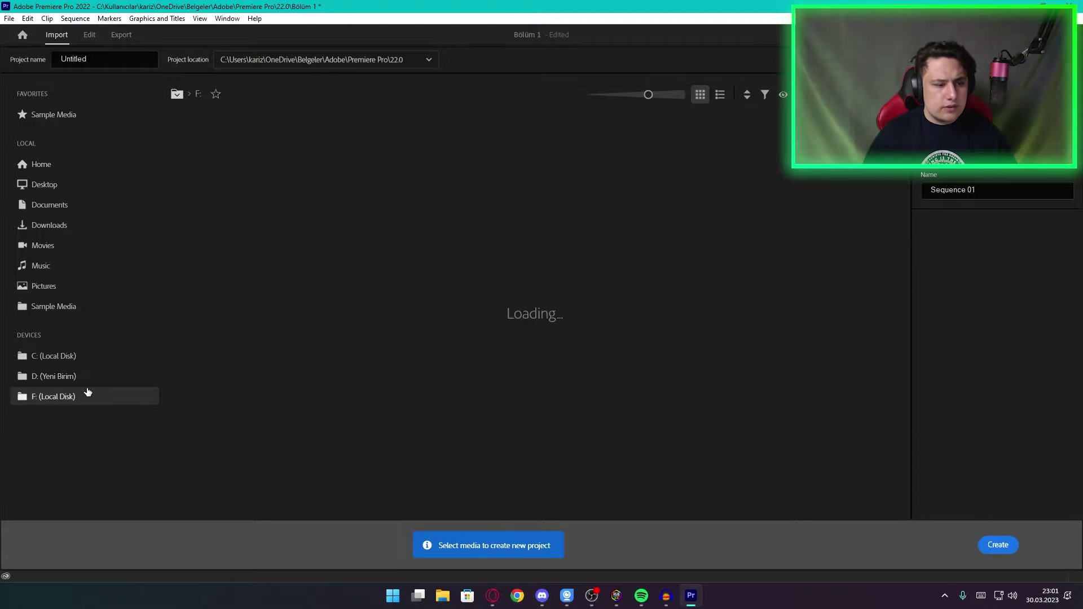
double_click(238, 163)
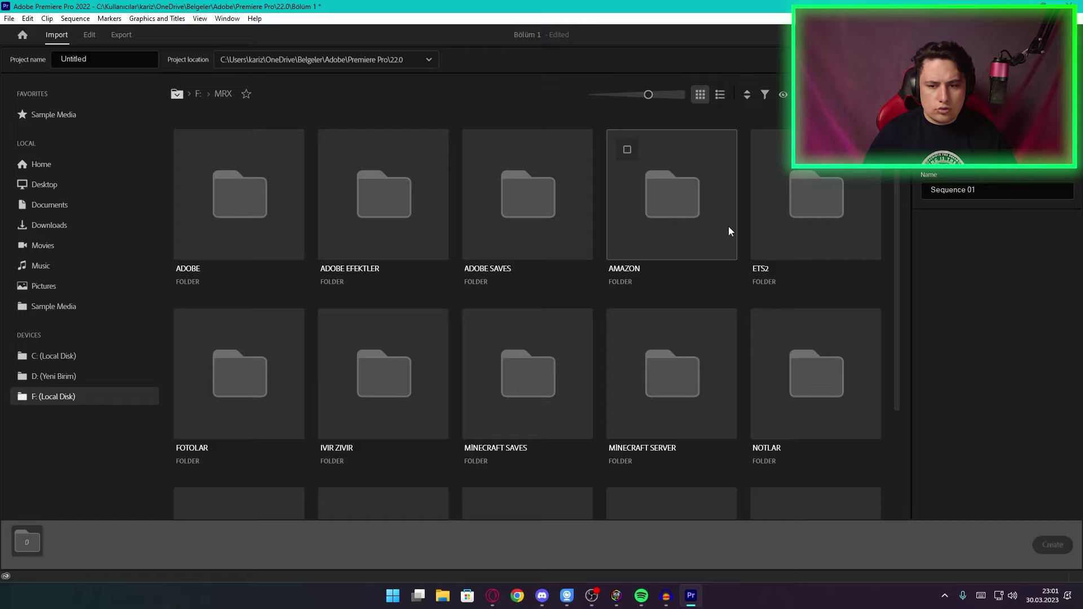
scroll(490, 334, down, 3)
double_click(601, 303)
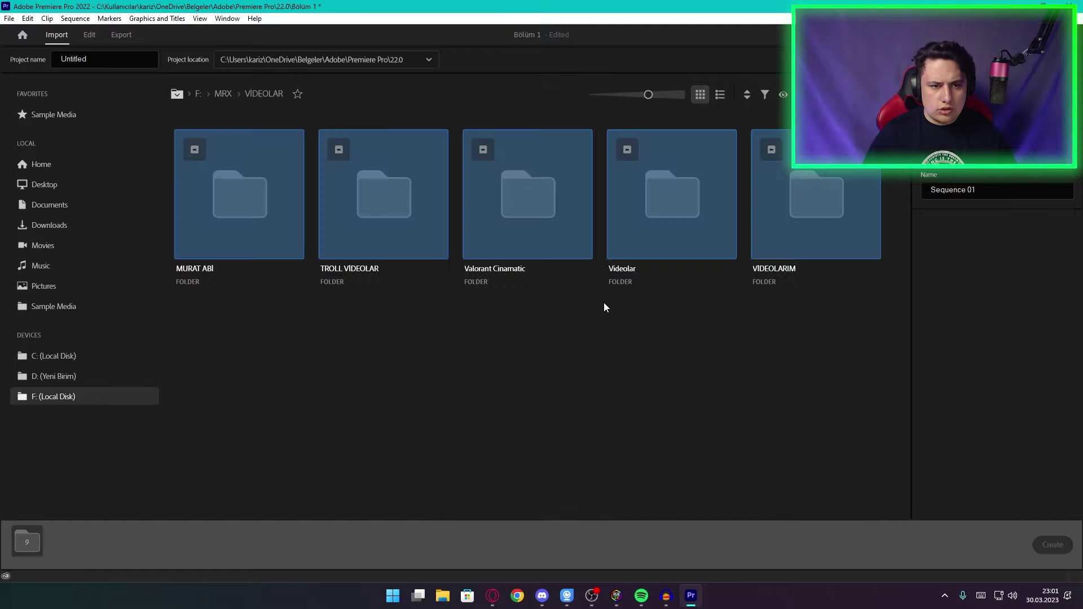
click(195, 150)
click(341, 153)
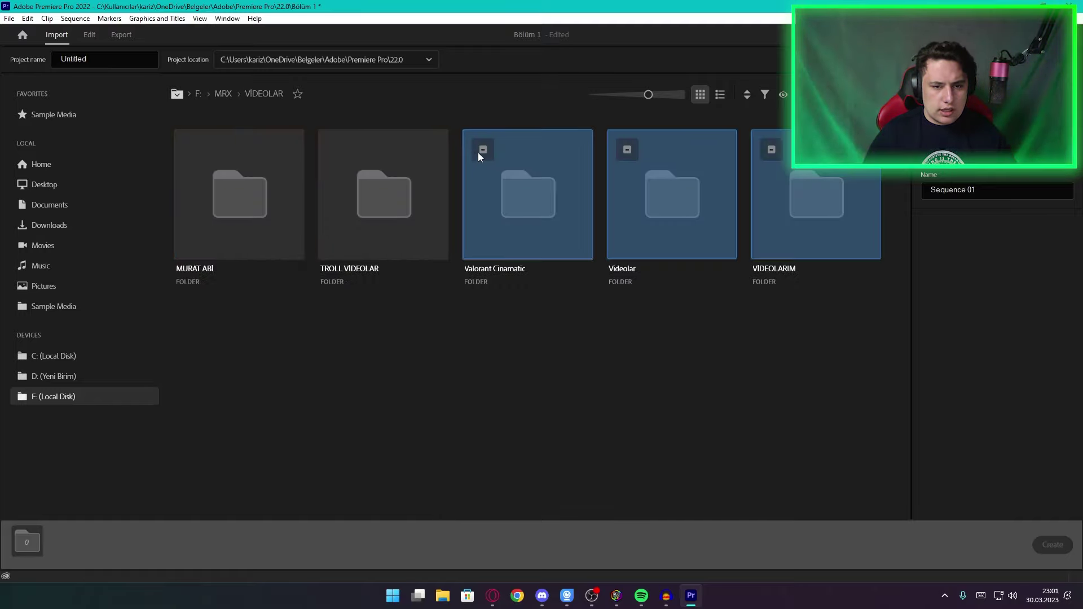
click(584, 163)
click(622, 151)
click(771, 150)
click(223, 94)
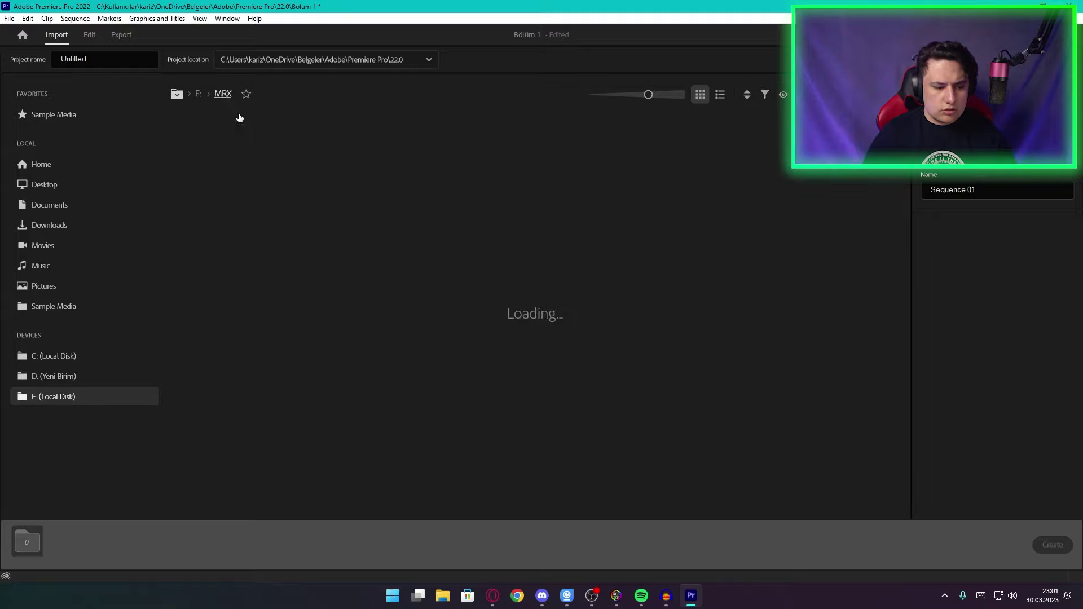
Step: Clear the media selection and open the MRX > VİDEOLAR > Videolar folder on drive F
click(53, 396)
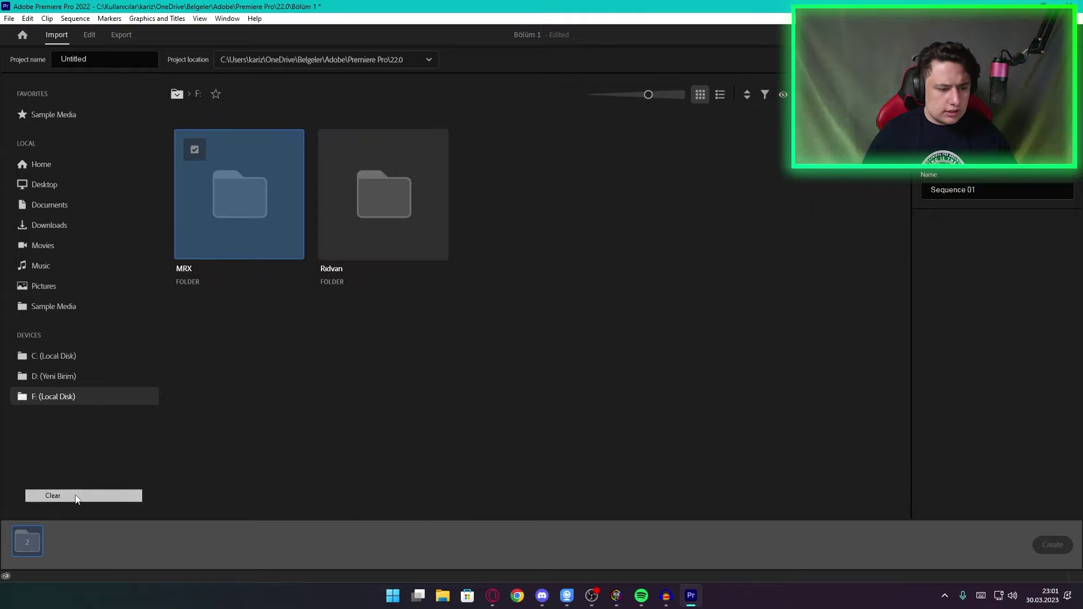
click(253, 220)
double_click(254, 220)
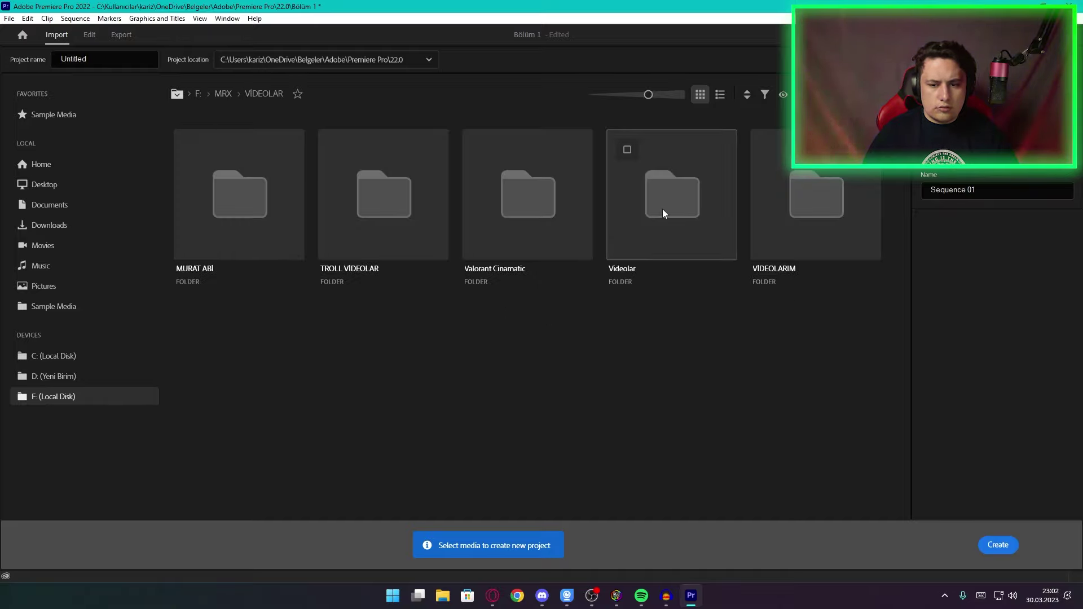
double_click(664, 213)
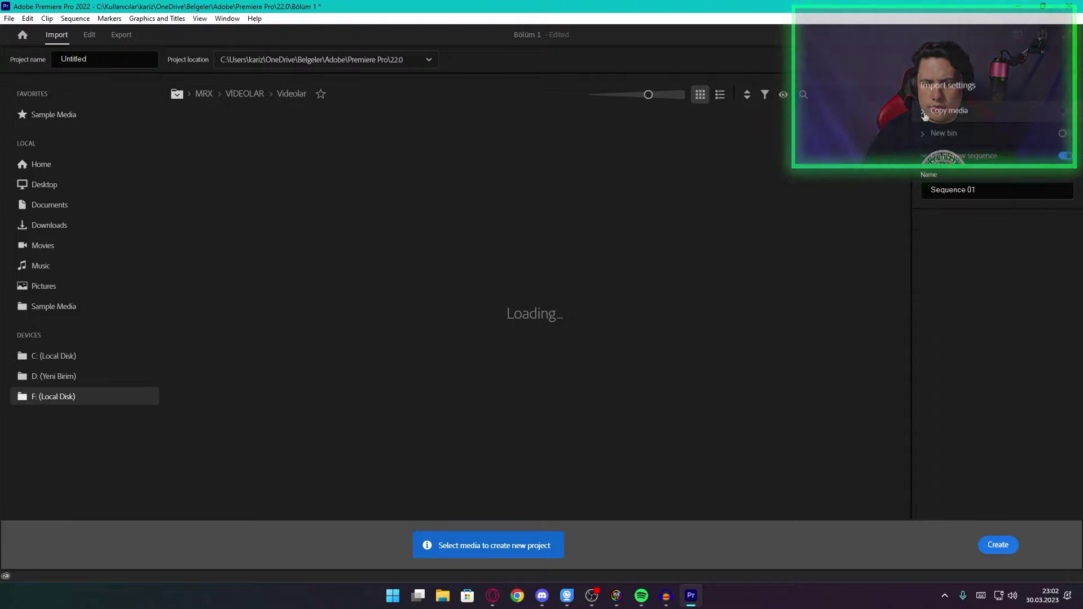
Step: Review the New bin option in the import settings and turn off Create new sequence
click(929, 135)
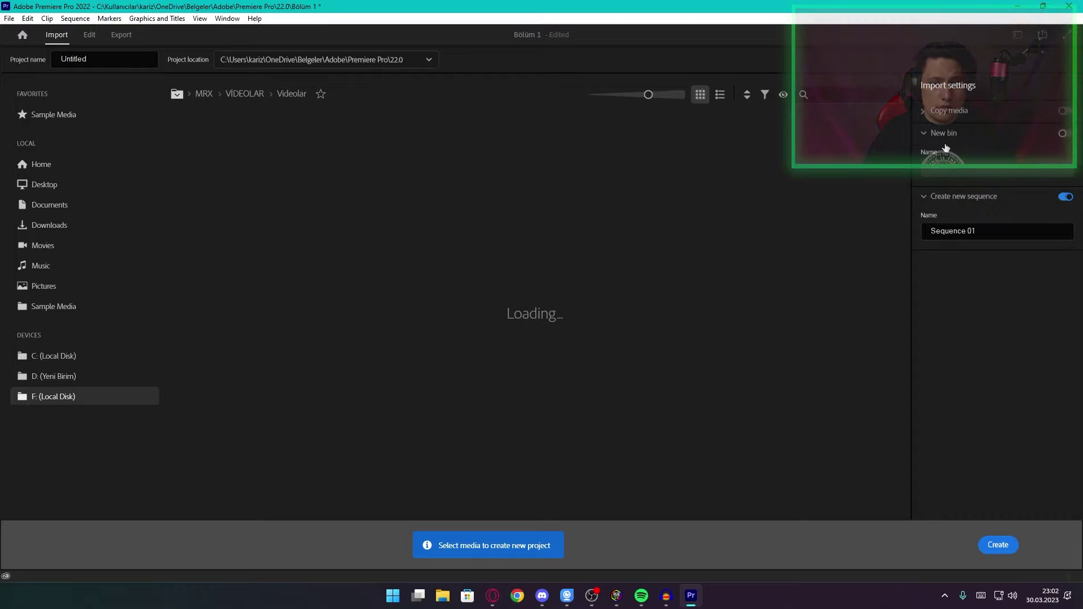
click(943, 135)
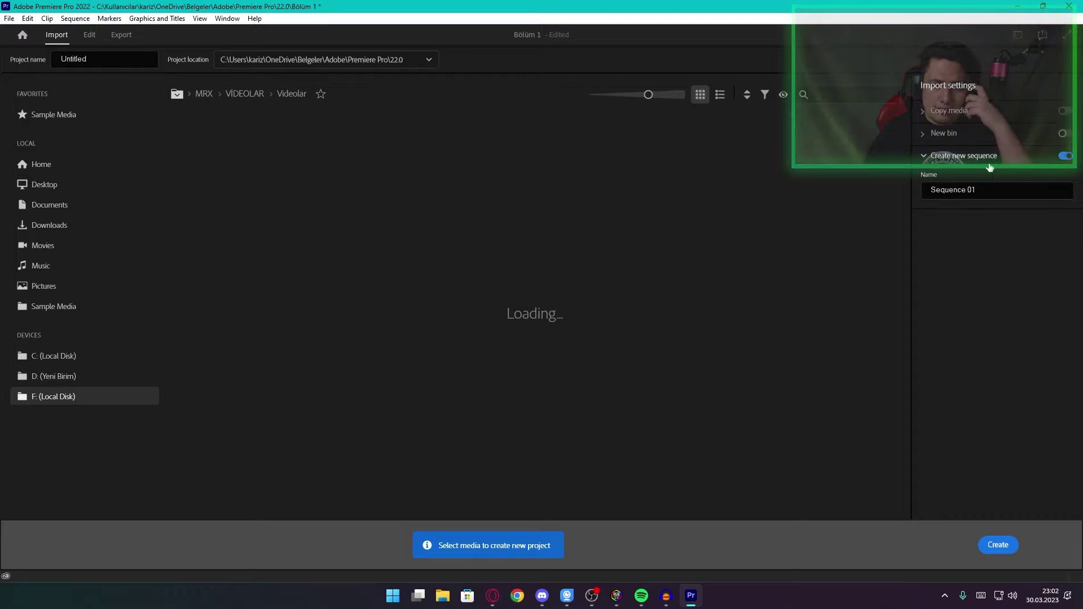
drag(990, 189, 880, 182)
click(1064, 157)
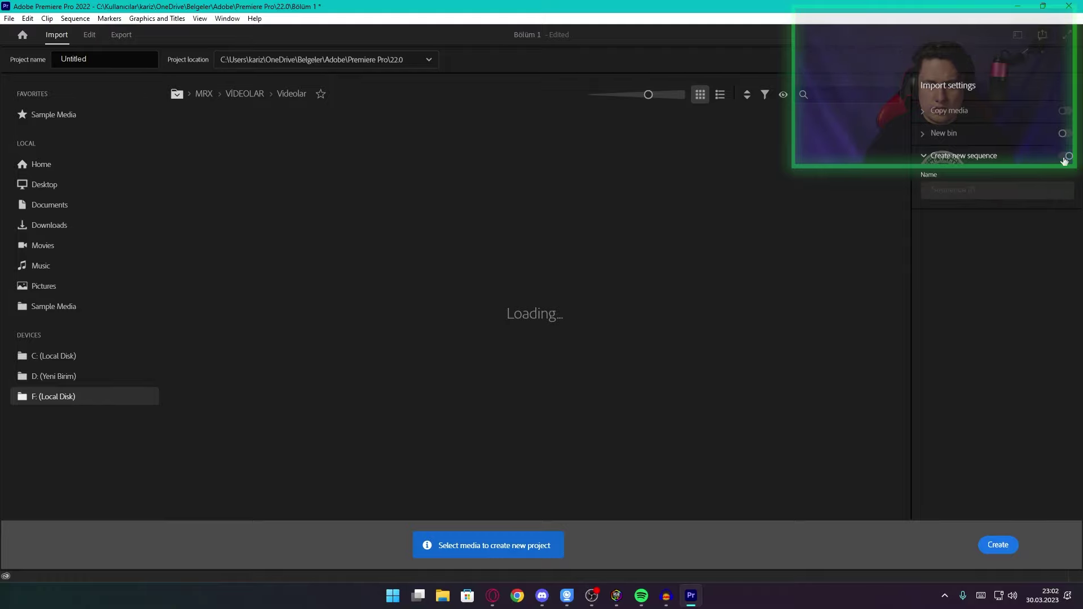
Step: Name the project BÖLÜM 1 and create it without any media
double_click(84, 61)
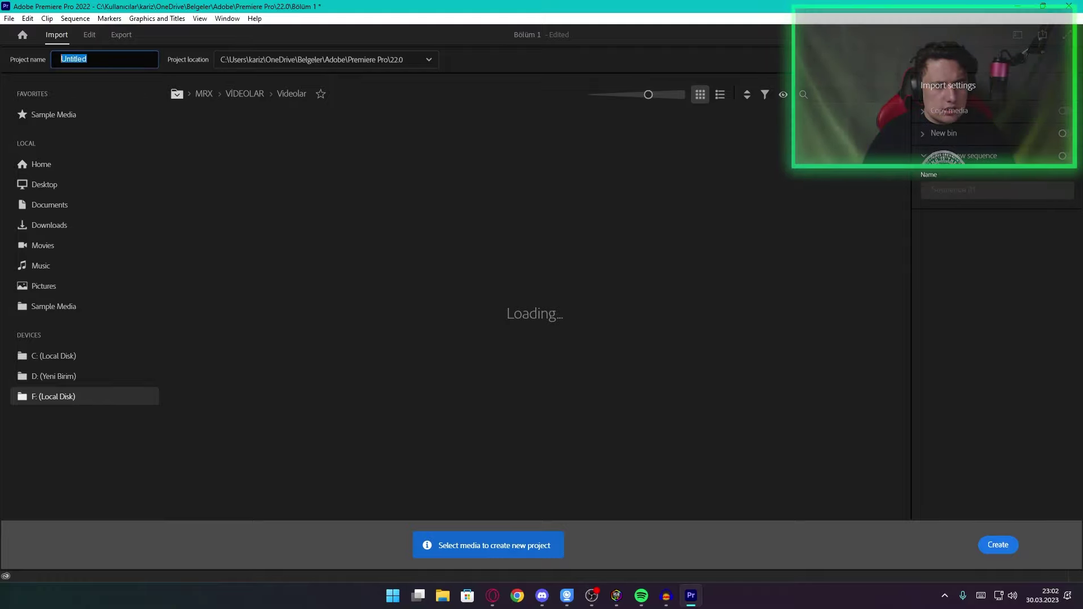
key(Caps_Lock)
key(Caps_Lock)
key(Caps_Lock)
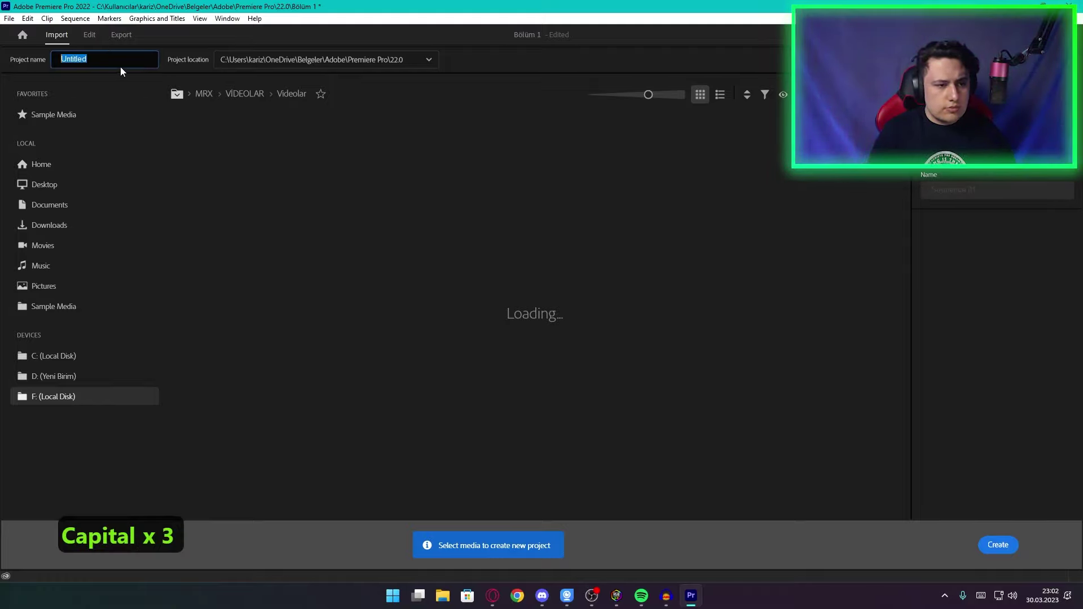
text(BÖLÜM 1)
key(Caps_Lock)
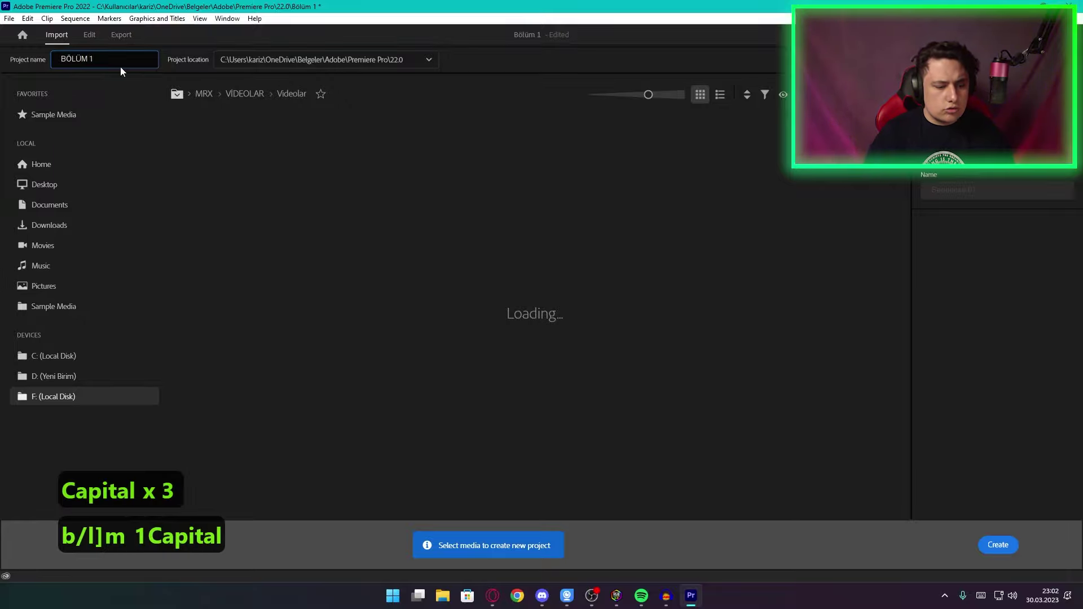
key(ctrl+q)
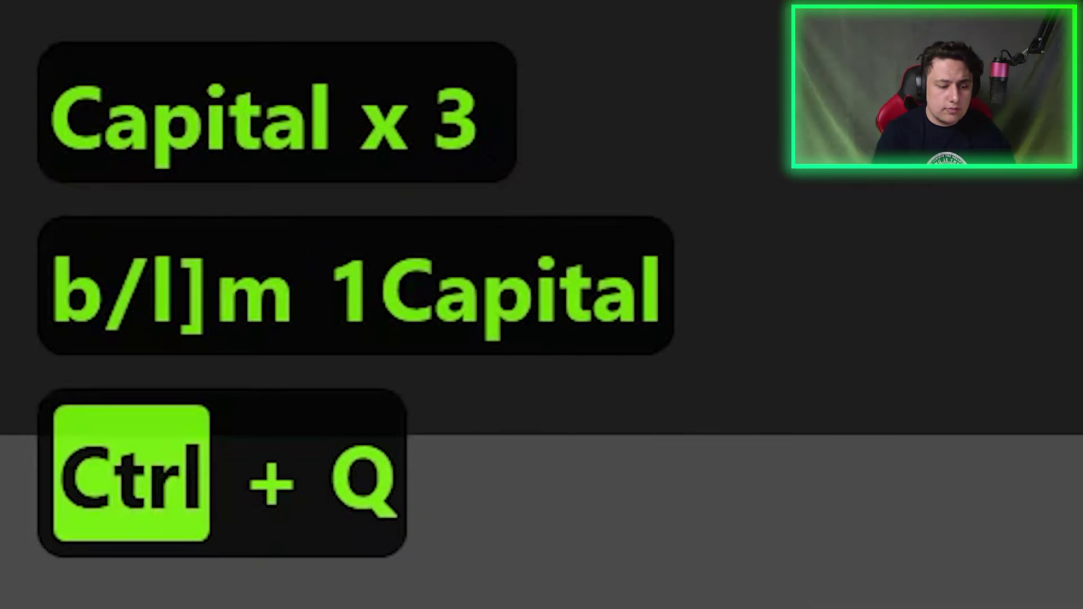
key(ctrl+w)
key(ctrl+e)
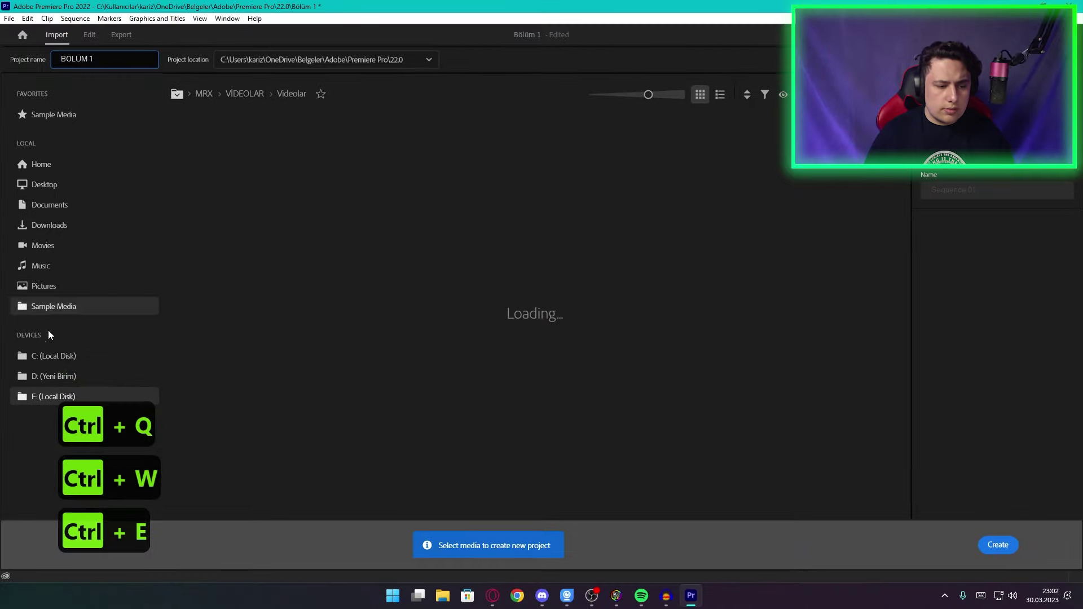
click(1008, 554)
click(617, 315)
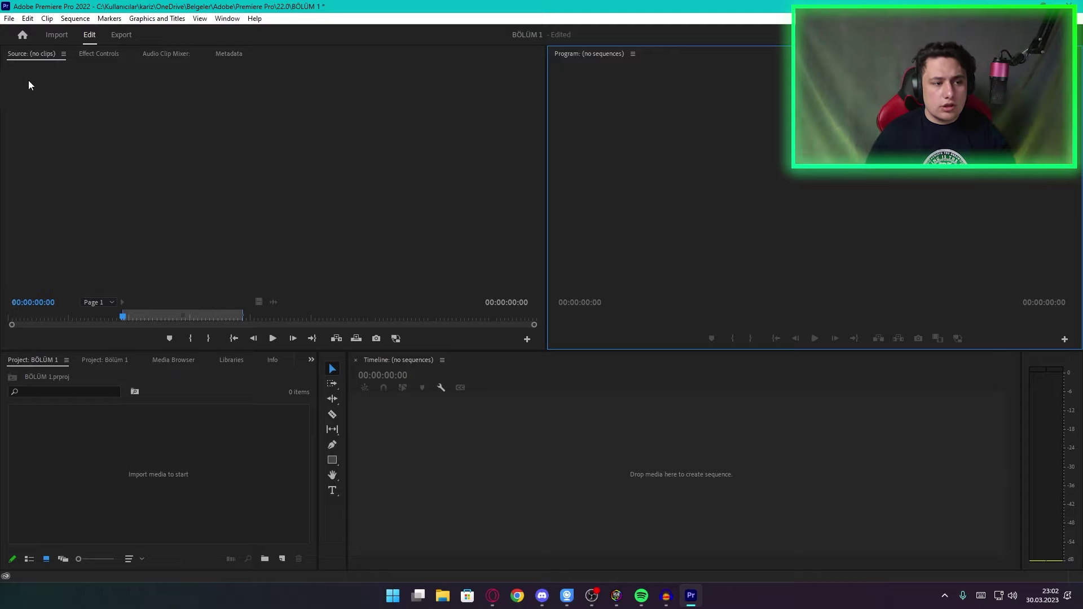
right_click(26, 60)
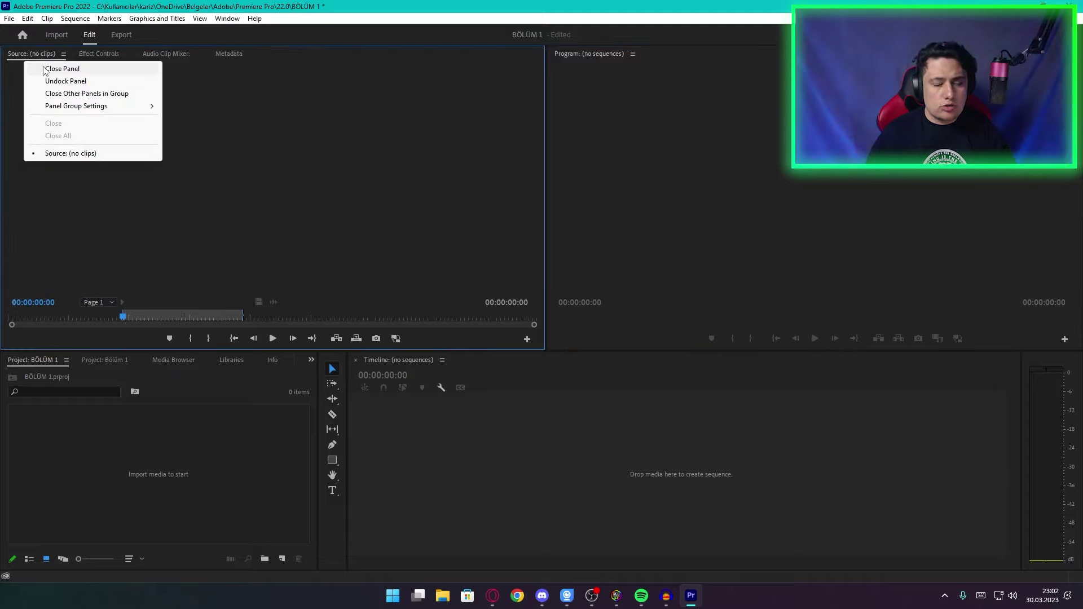
click(363, 121)
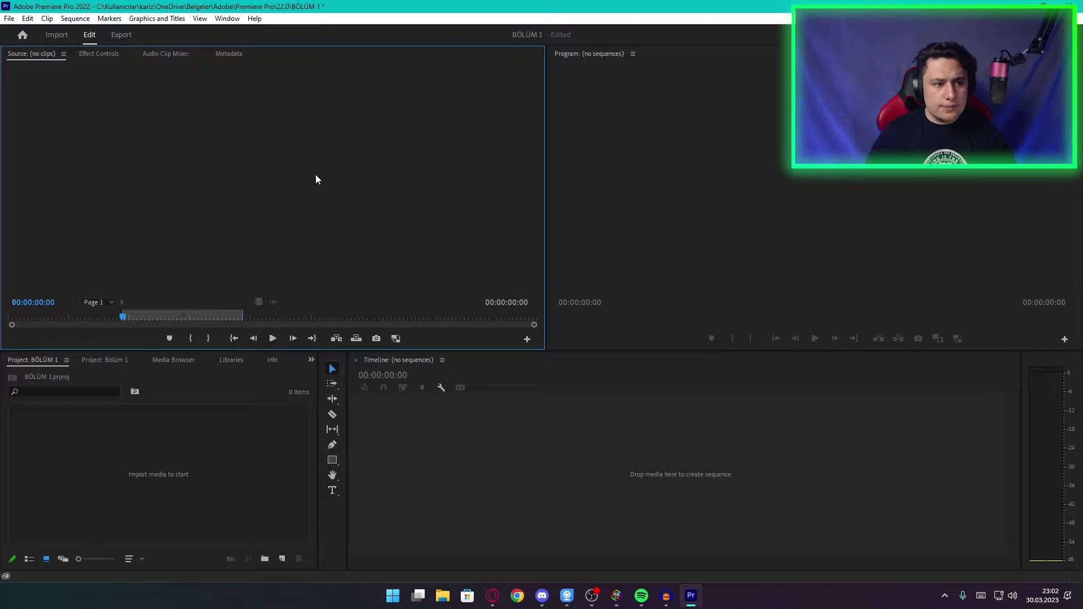
click(147, 469)
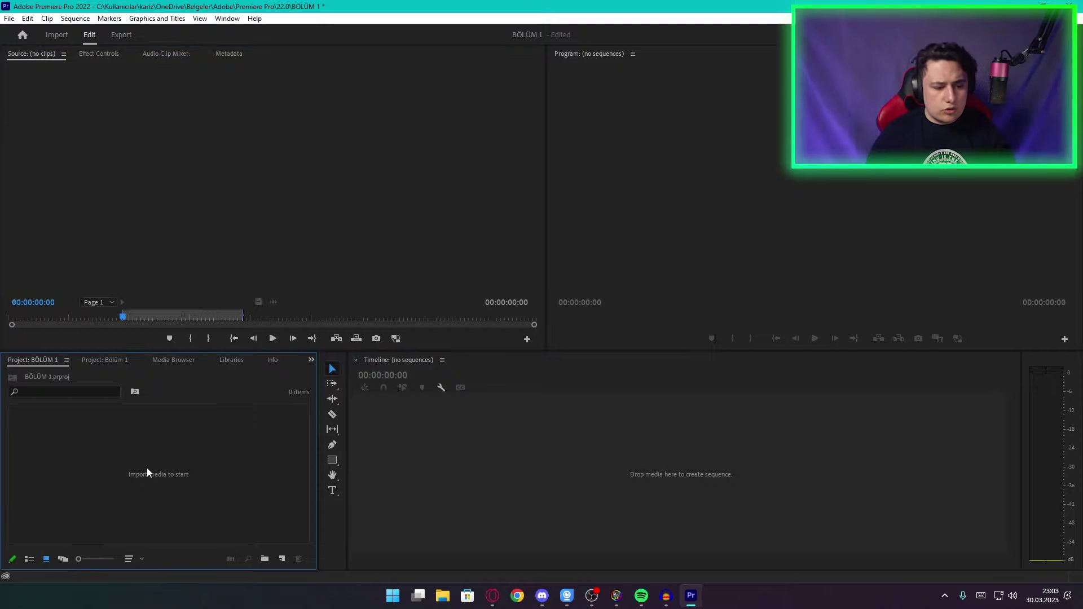
click(443, 596)
double_click(362, 7)
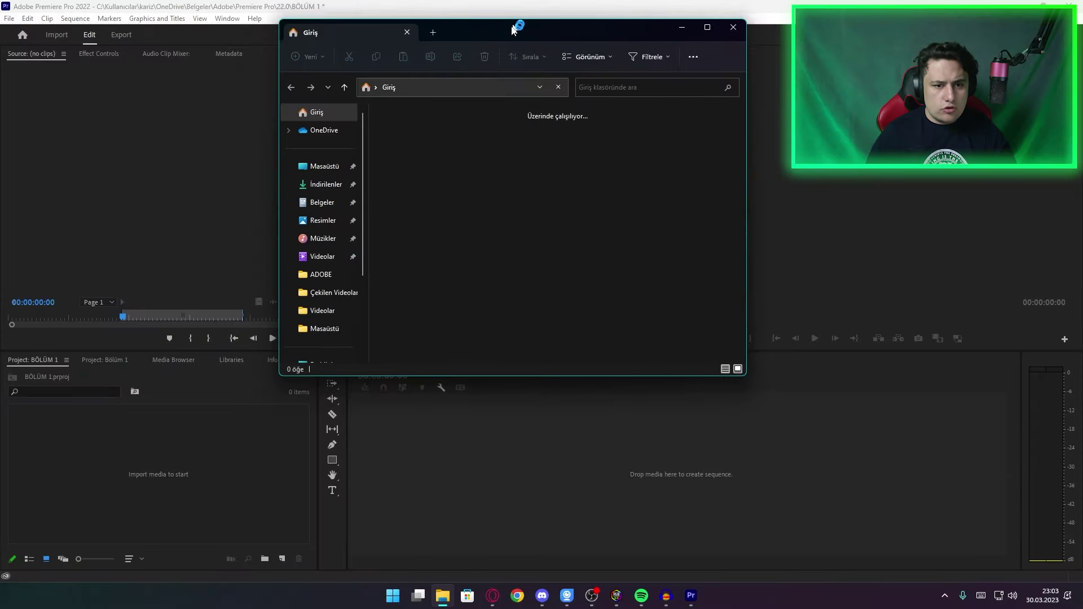
drag(516, 26, 532, 78)
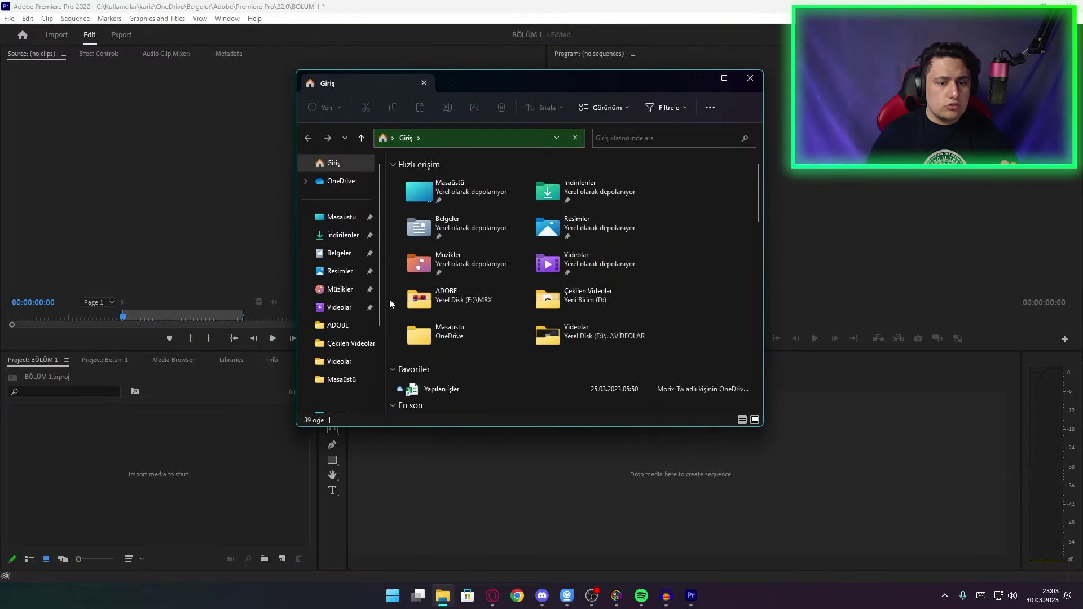
scroll(362, 337, down, 2)
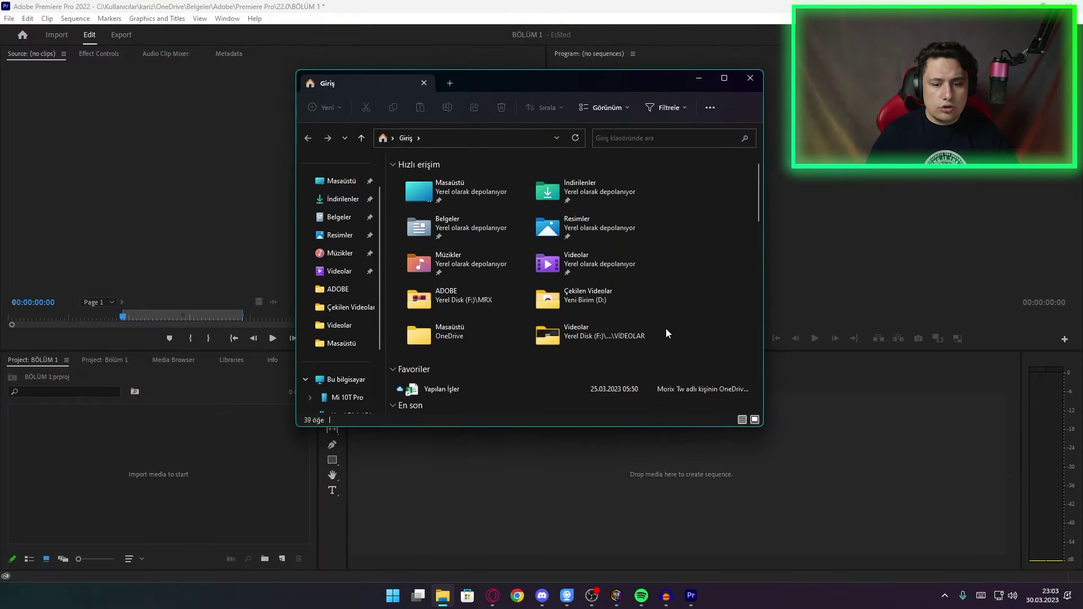
double_click(621, 331)
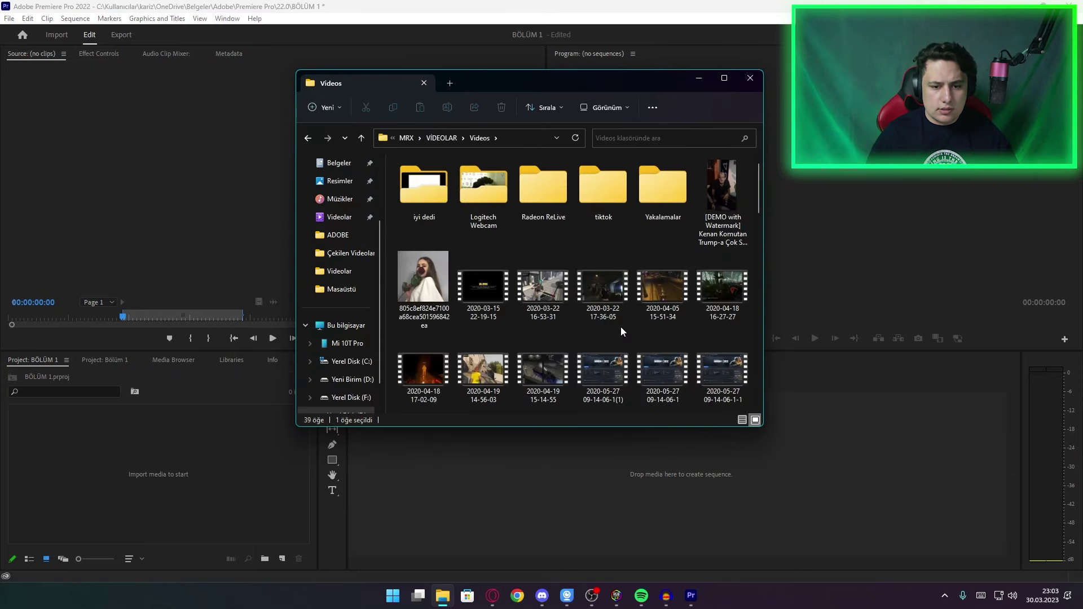
scroll(620, 331, down, 3)
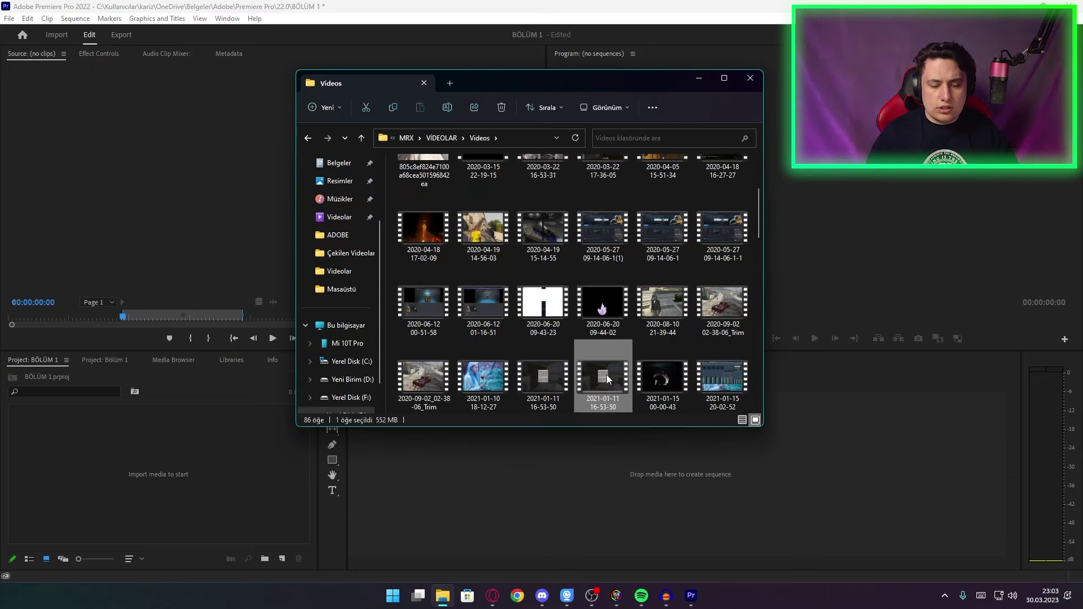
drag(607, 379, 169, 469)
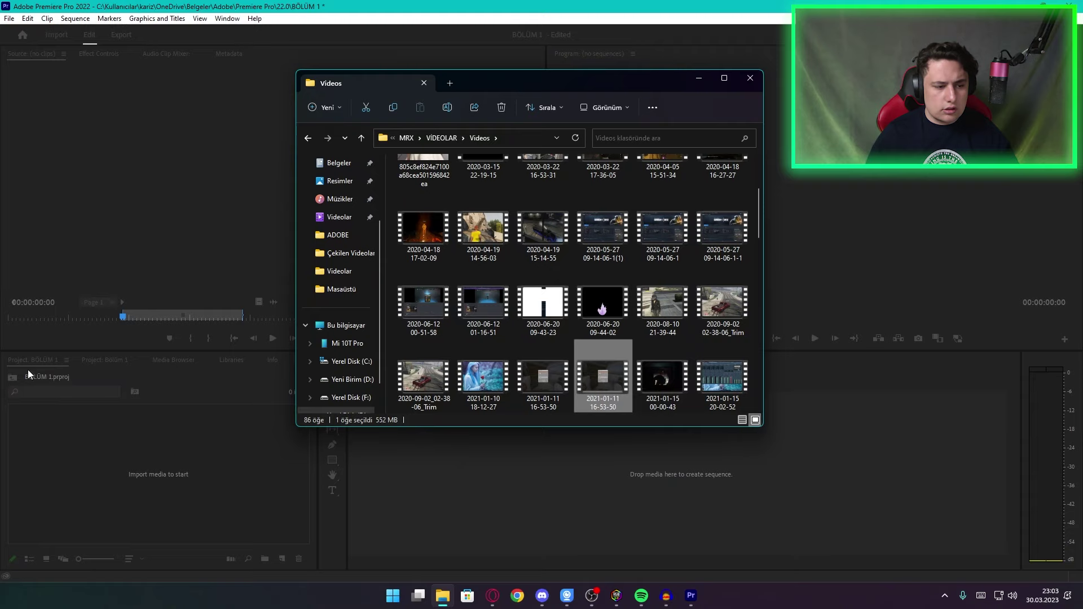
click(57, 428)
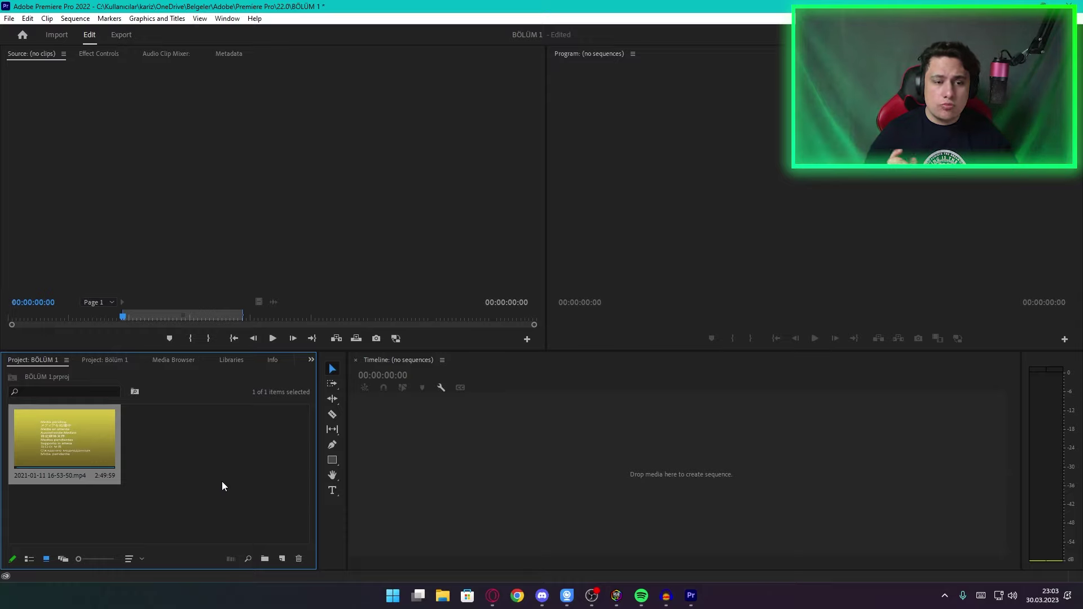
drag(82, 430, 396, 463)
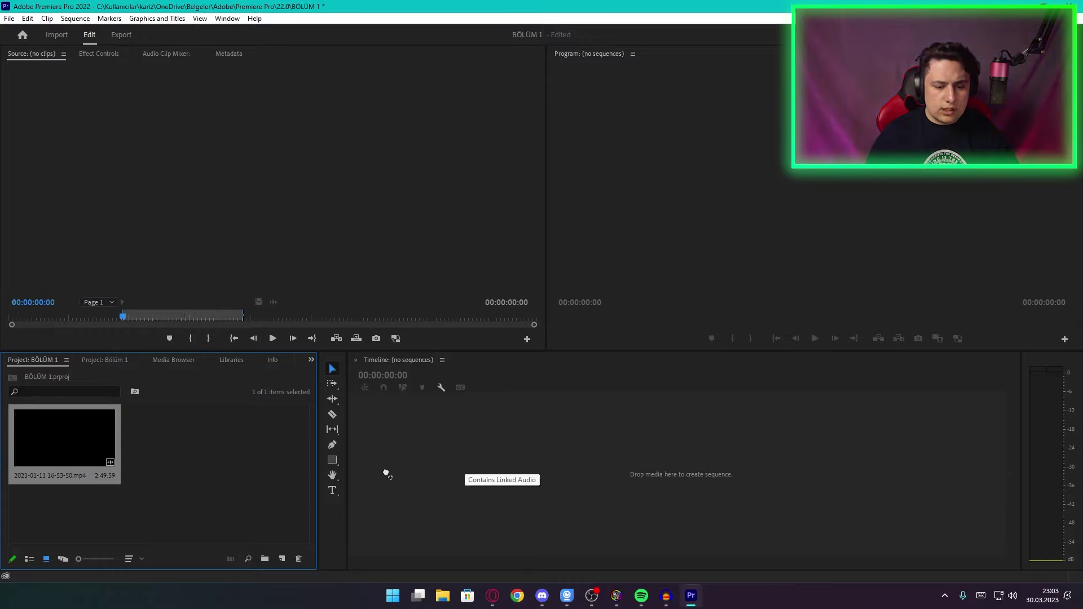
click(196, 517)
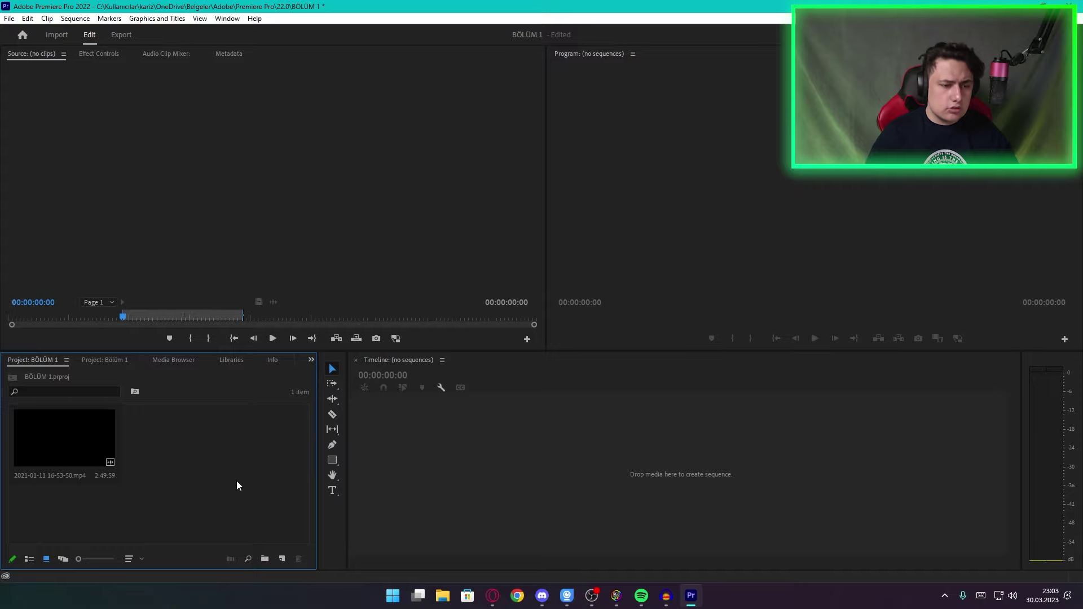
click(104, 442)
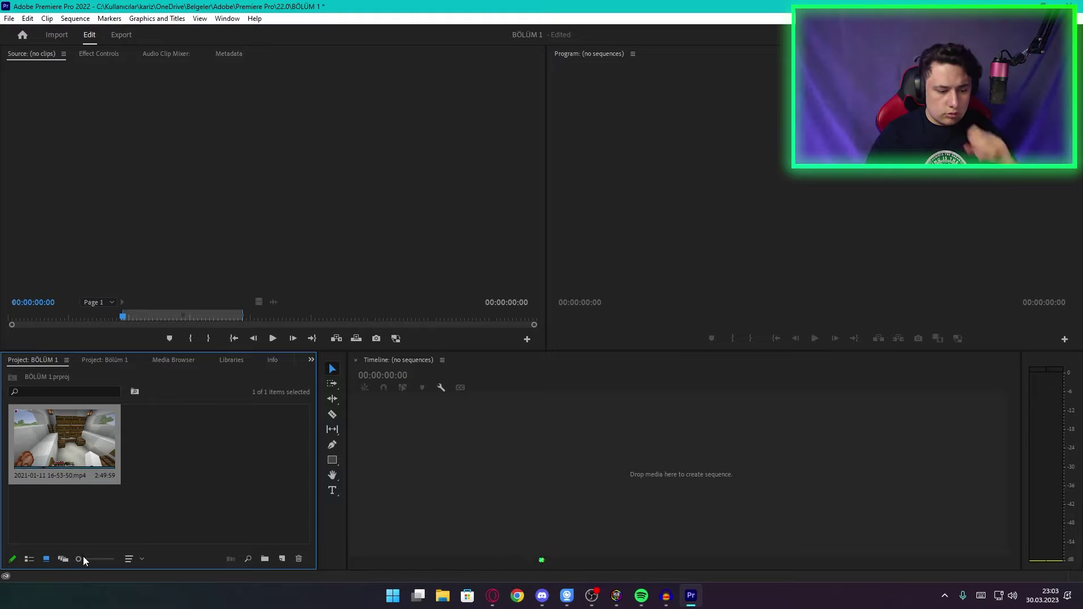
Step: Preview the project media as a detailed list and return to the thumbnail icon view
mouse_move(83, 557)
mouse_down()
mouse_move(100, 557)
mouse_move(82, 558)
mouse_up()
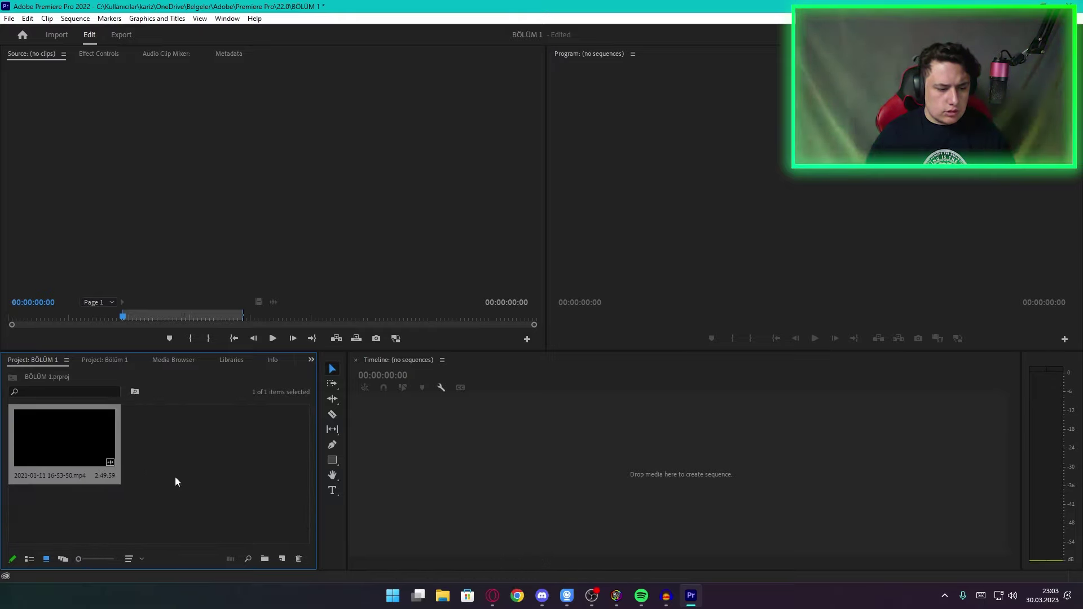
click(30, 559)
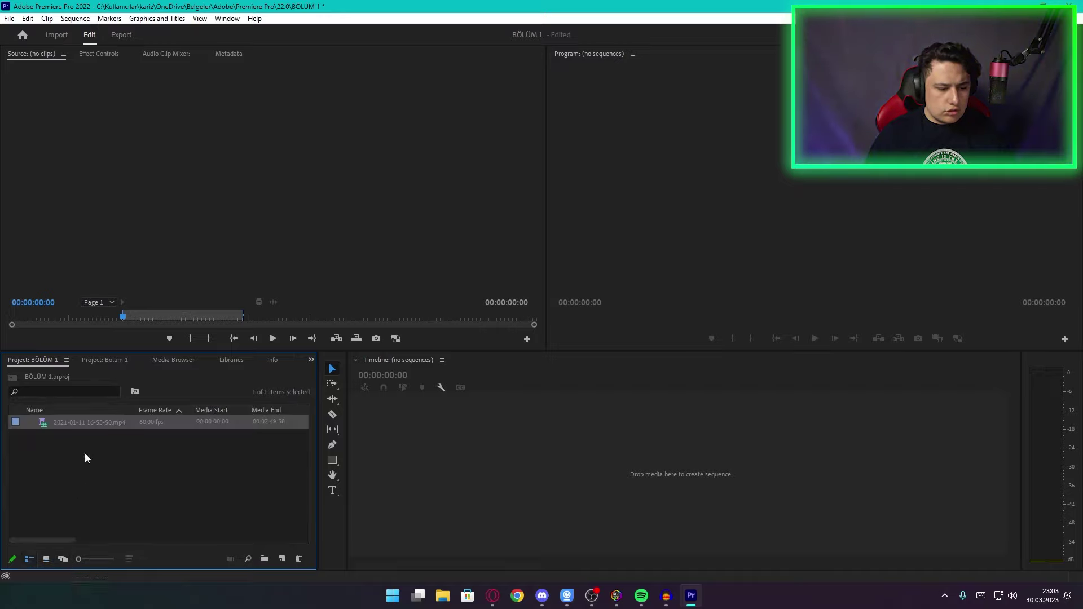
click(73, 448)
click(47, 559)
Step: Switch to the empty Bölüm 1 project and close its project panel
drag(140, 422, 54, 359)
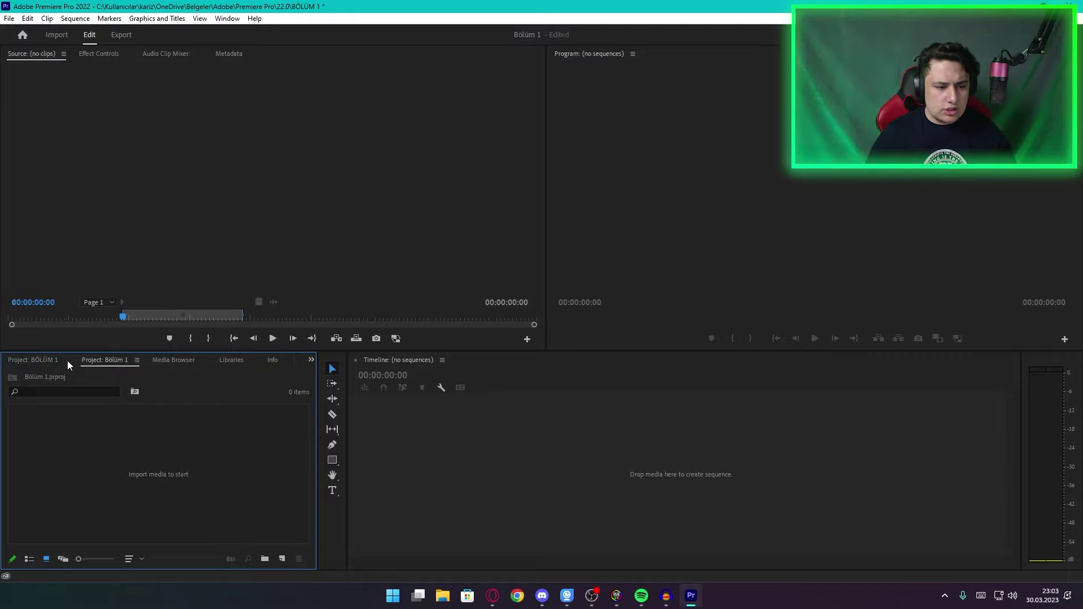
right_click(94, 361)
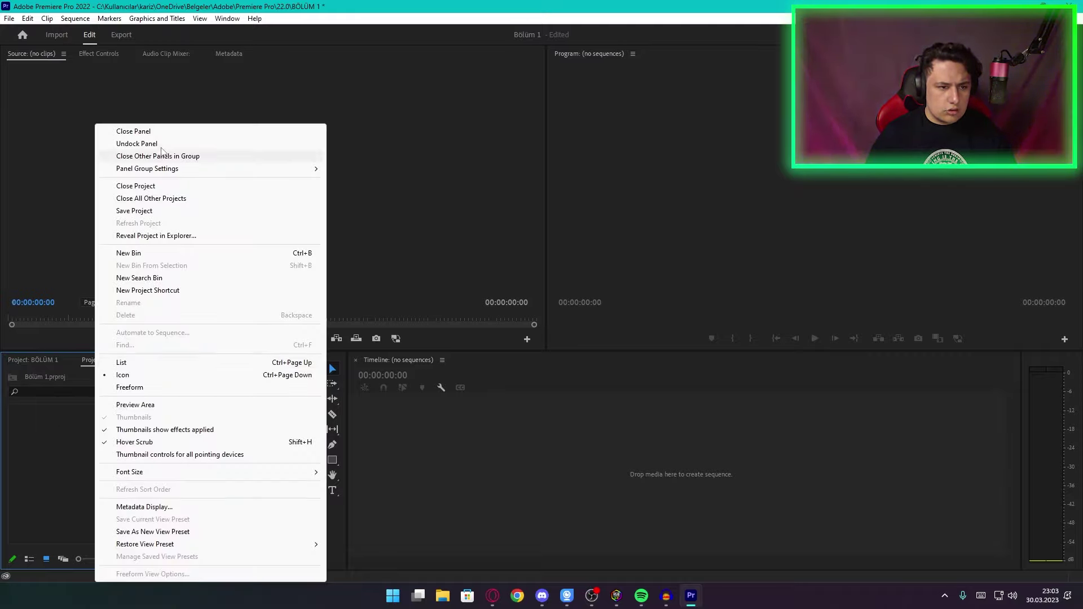
click(144, 133)
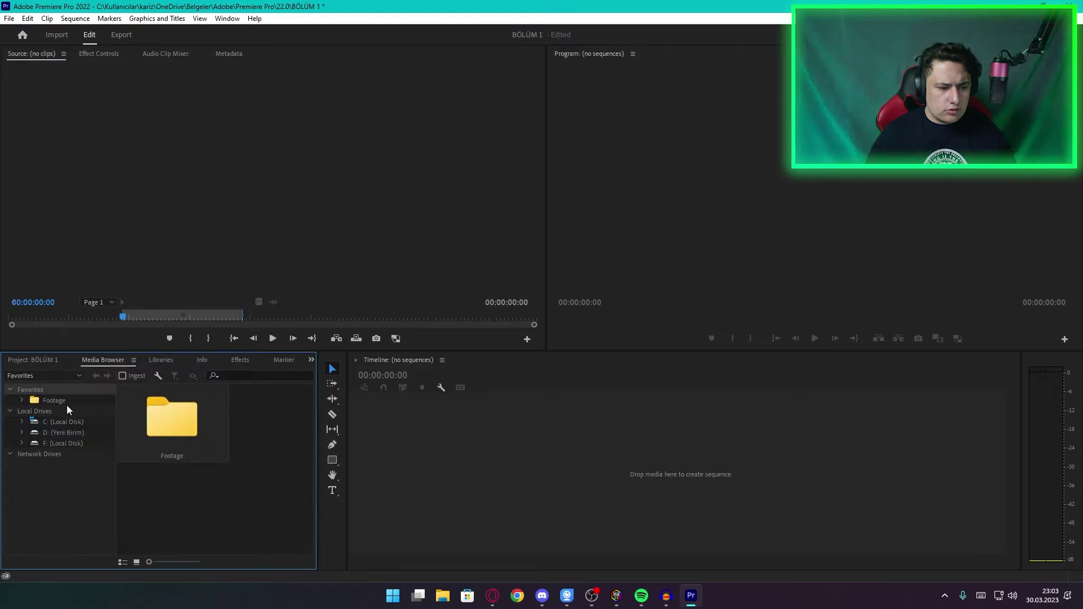
Step: Browse drive D in the Media Browser, and close both the Media Browser and Libraries panels
click(40, 430)
scroll(216, 449, down, 5)
scroll(214, 448, up, 3)
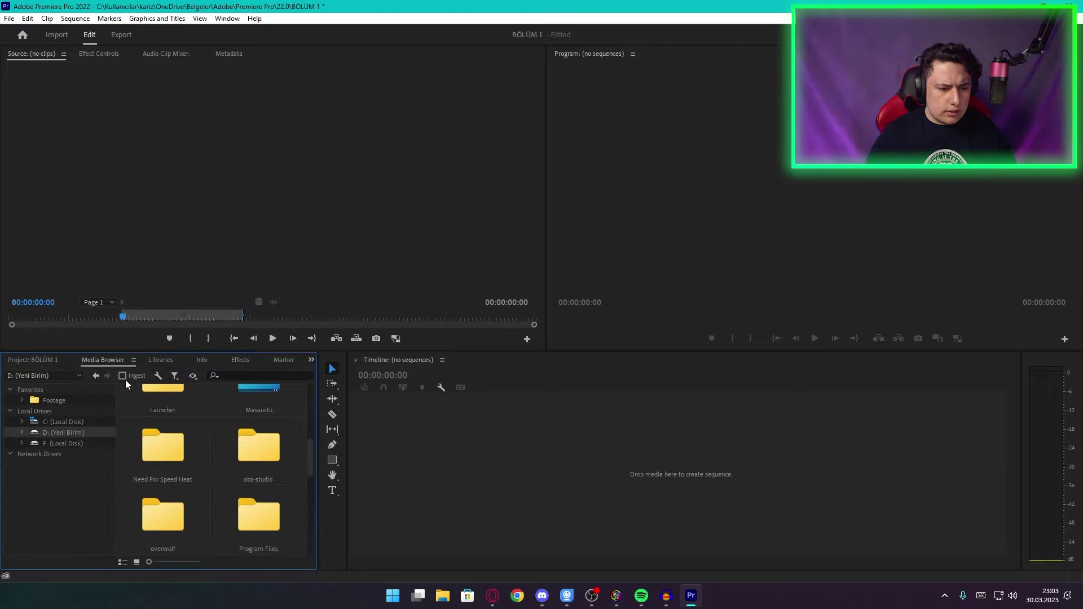
right_click(117, 364)
click(129, 372)
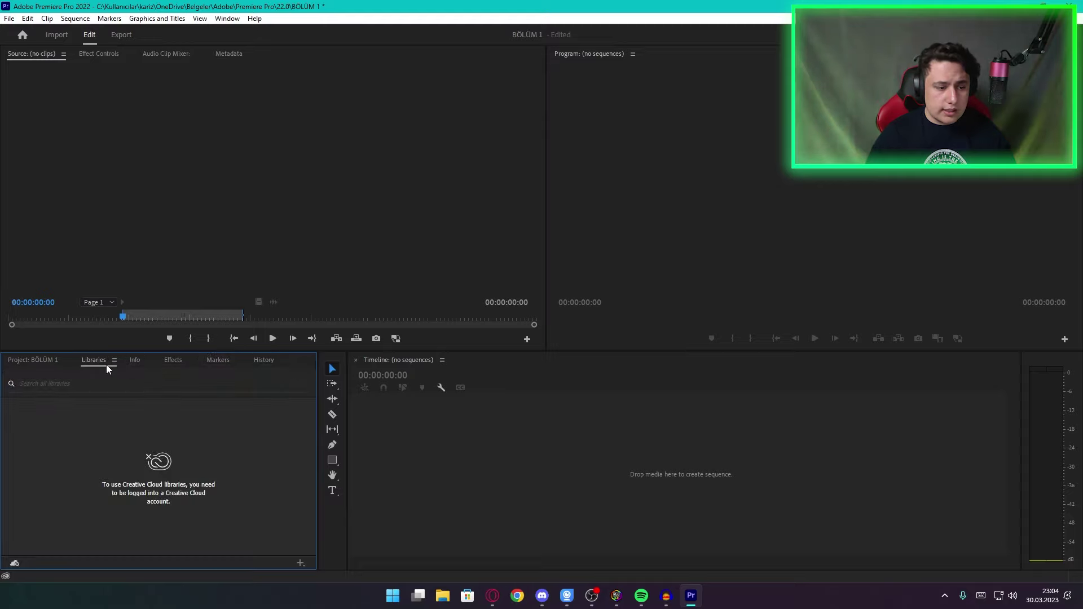
right_click(103, 362)
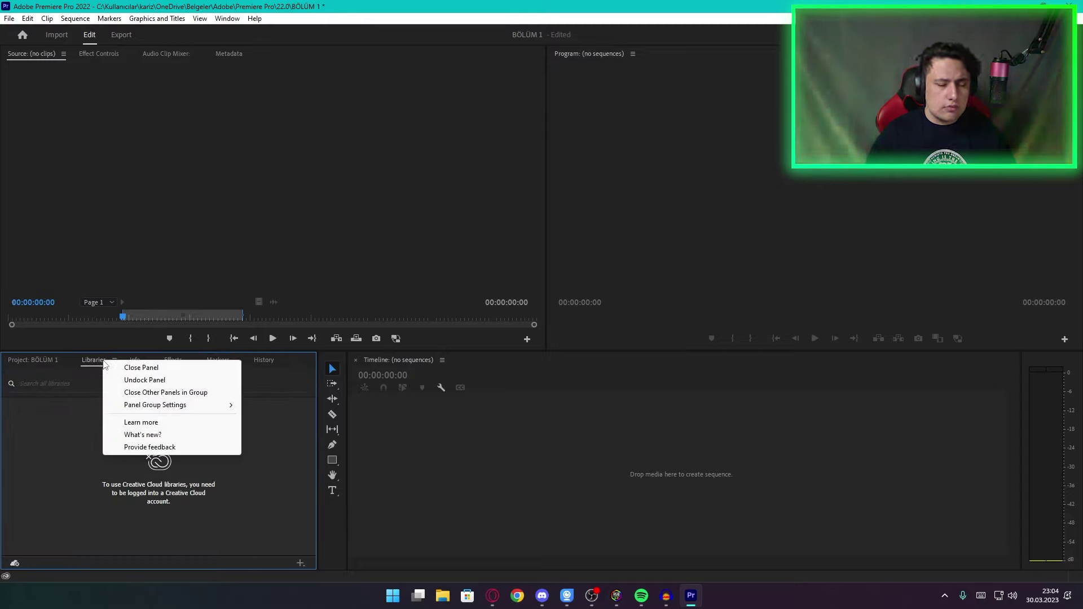
click(116, 367)
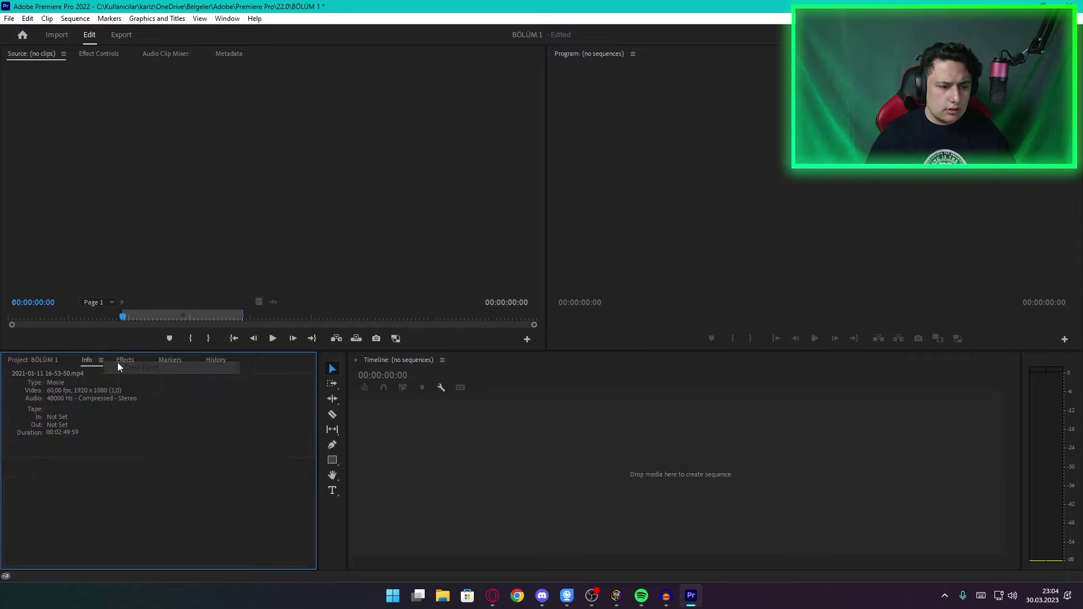
Step: Review the clip's information and the effects categories, and close the Info panel
click(48, 360)
click(87, 361)
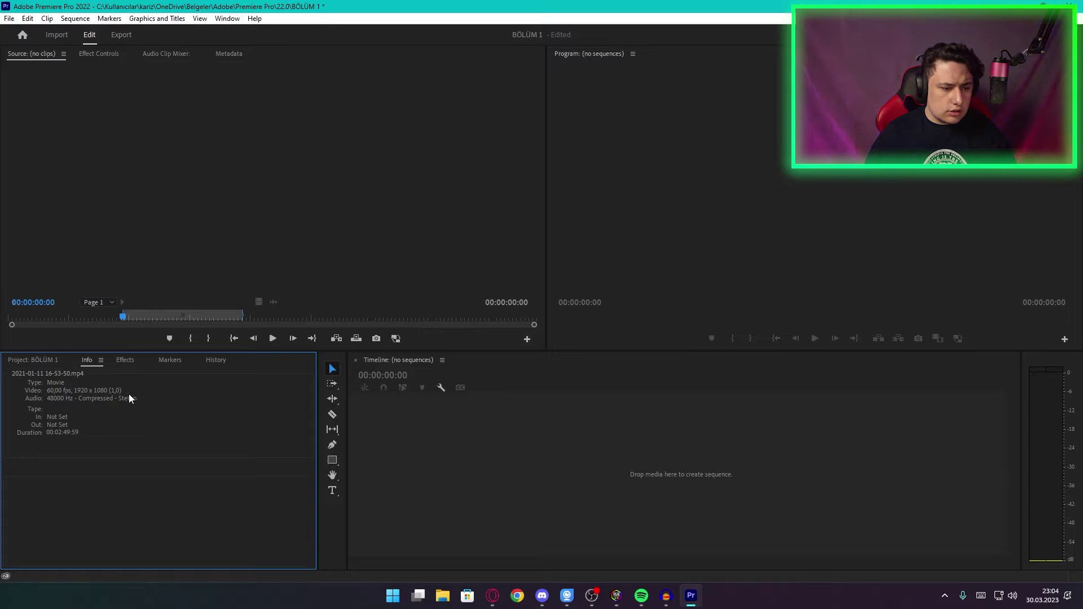
click(126, 360)
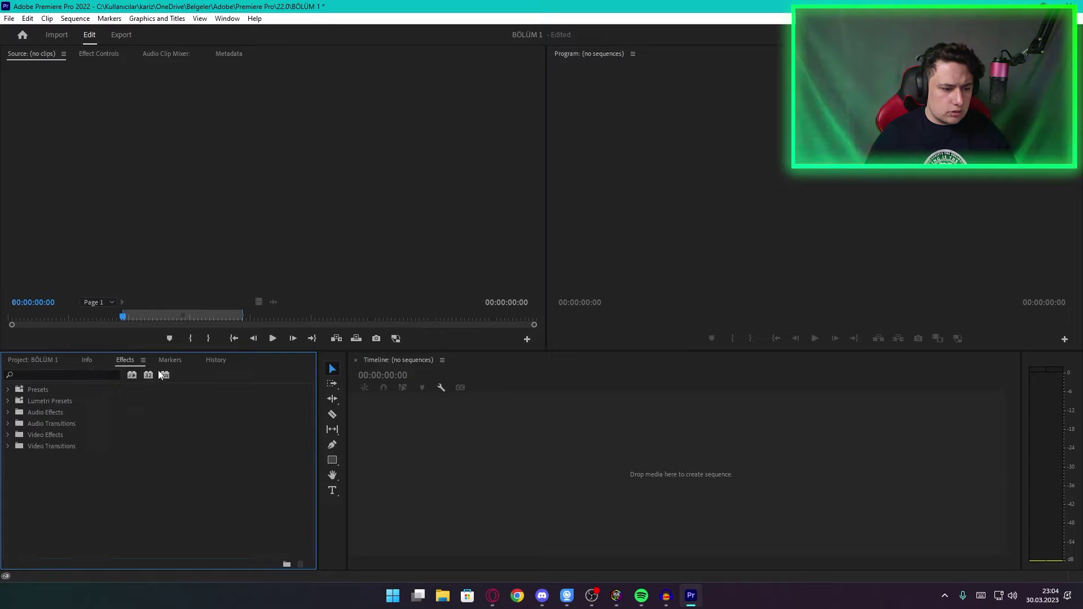
click(90, 364)
right_click(89, 363)
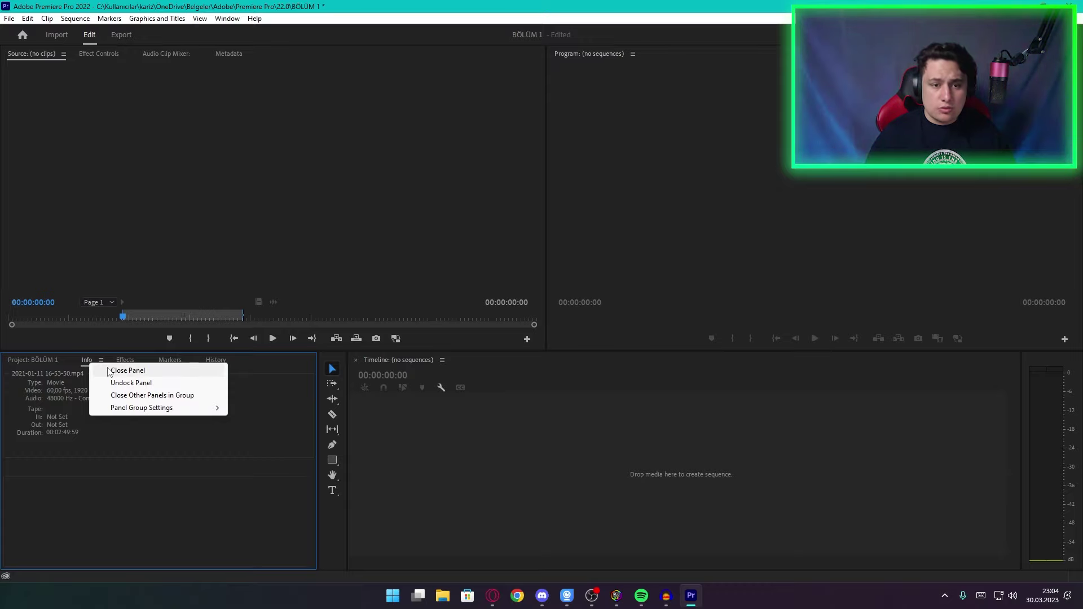
click(109, 371)
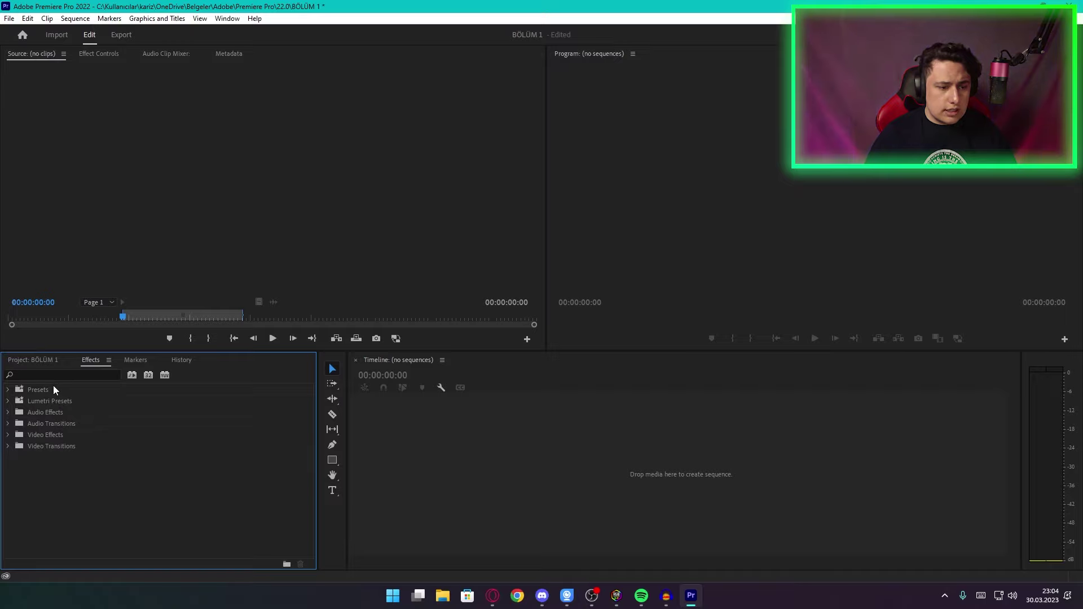
click(135, 361)
click(129, 306)
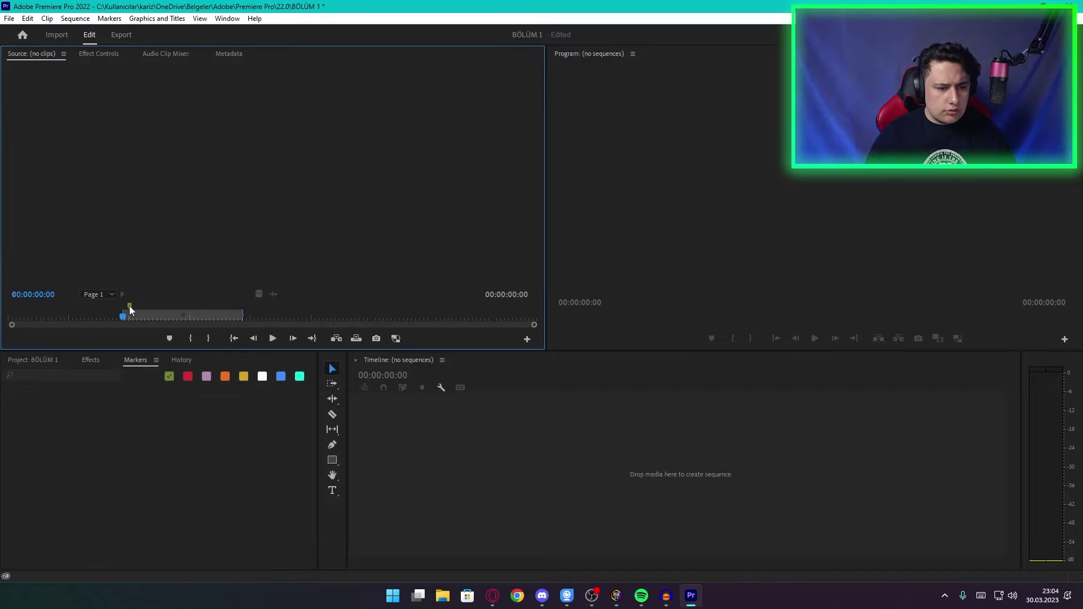
click(34, 360)
drag(75, 435, 145, 113)
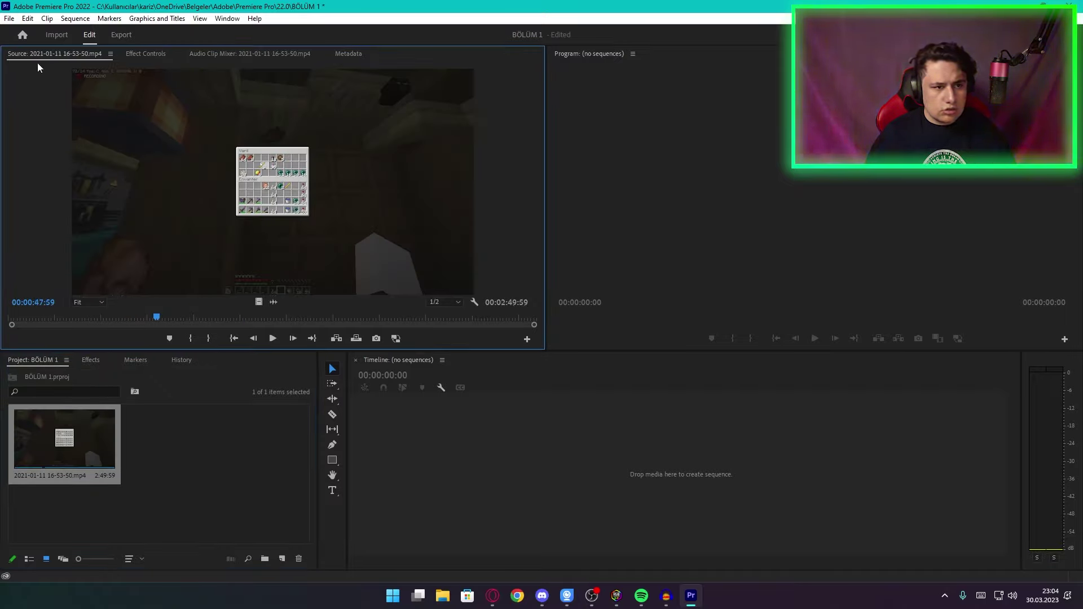
Step: Mark in and out points around a section about 1 minute 4 seconds long in the middle of the source clip
drag(156, 316, 374, 319)
mouse_move(252, 318)
mouse_down()
mouse_move(160, 319)
mouse_move(364, 314)
mouse_move(257, 317)
mouse_up()
key(i)
key(o)
click(321, 316)
Step: Create a sequence by placing the marked section of the project clip in the empty timeline
drag(107, 434, 426, 451)
drag(175, 320, 117, 321)
click(239, 479)
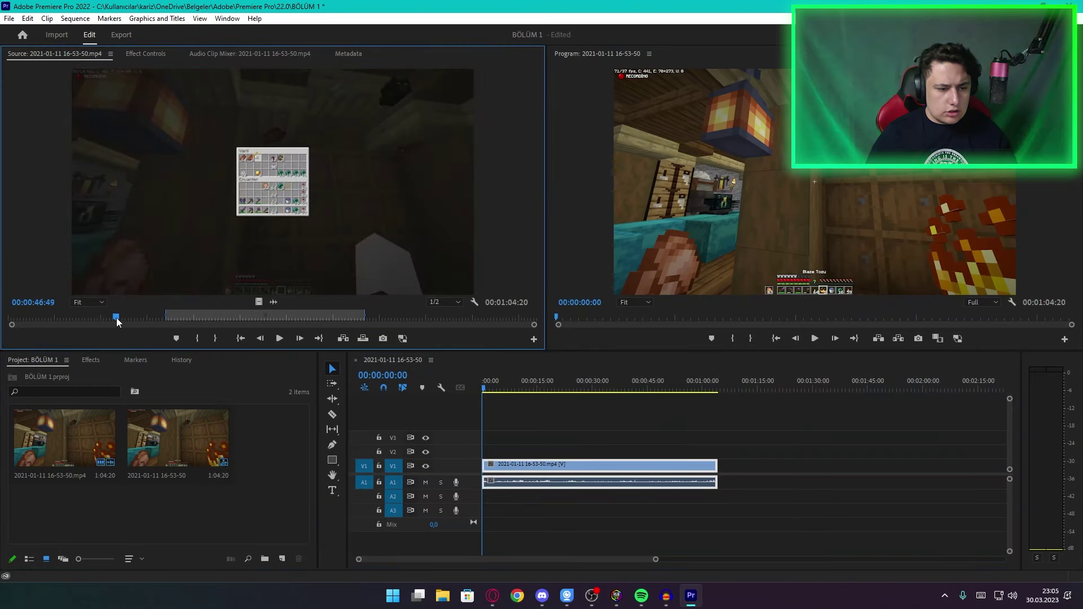
Step: Clear the source clip's in and out points and place the full clip on V2 at the timeline start
right_click(202, 318)
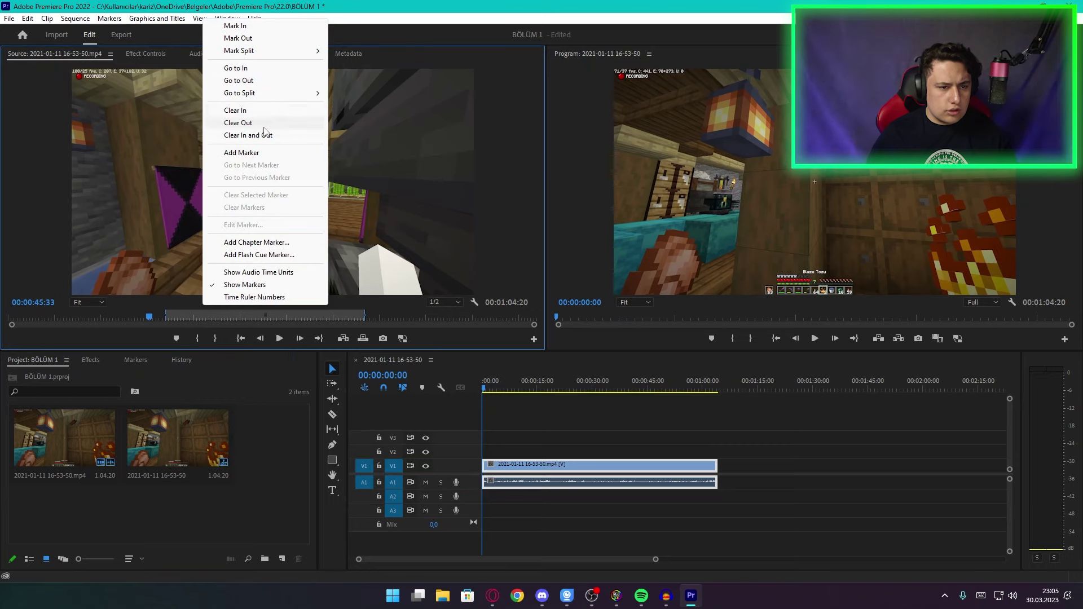
click(259, 135)
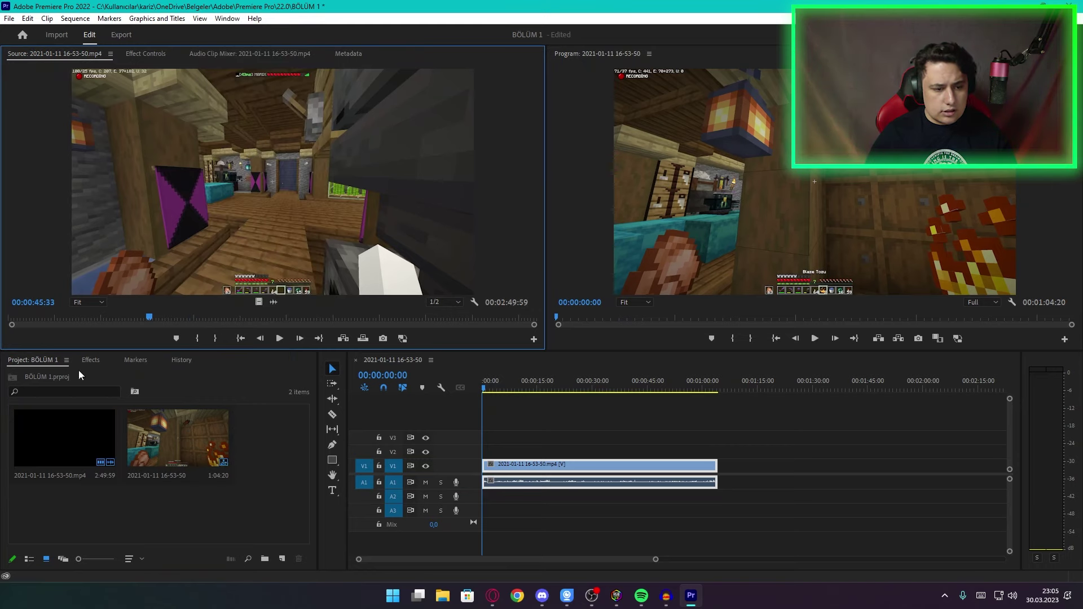
drag(62, 438, 489, 455)
key(minus)
key(minus)
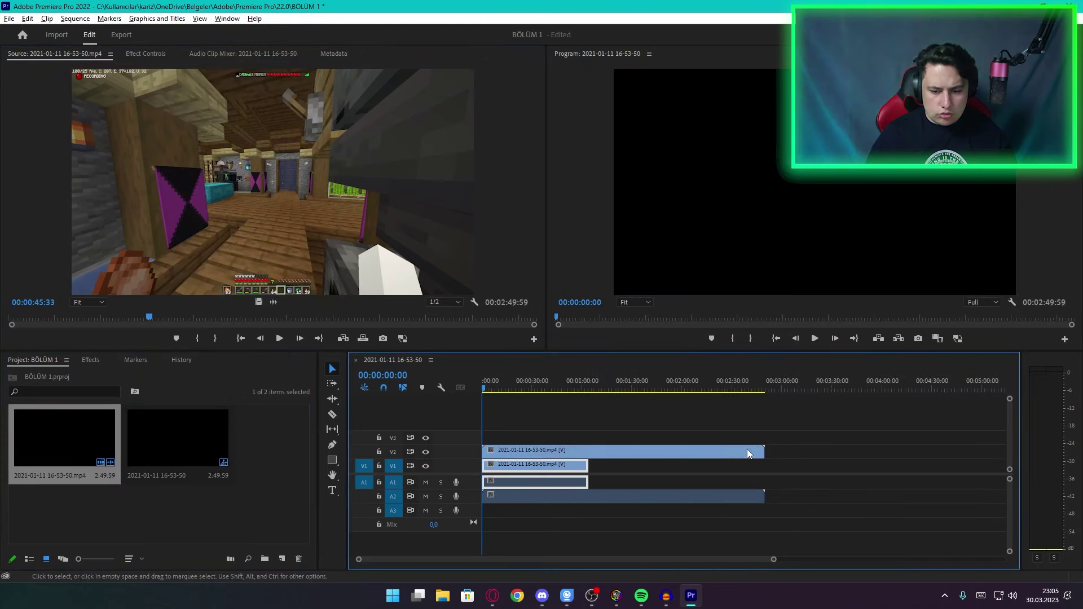
Step: Replace the timeline clips with a newly marked source section about 34 seconds long on V1 and A1
drag(205, 318, 274, 318)
key(Delete)
key(i)
key(o)
click(212, 318)
drag(273, 180, 495, 466)
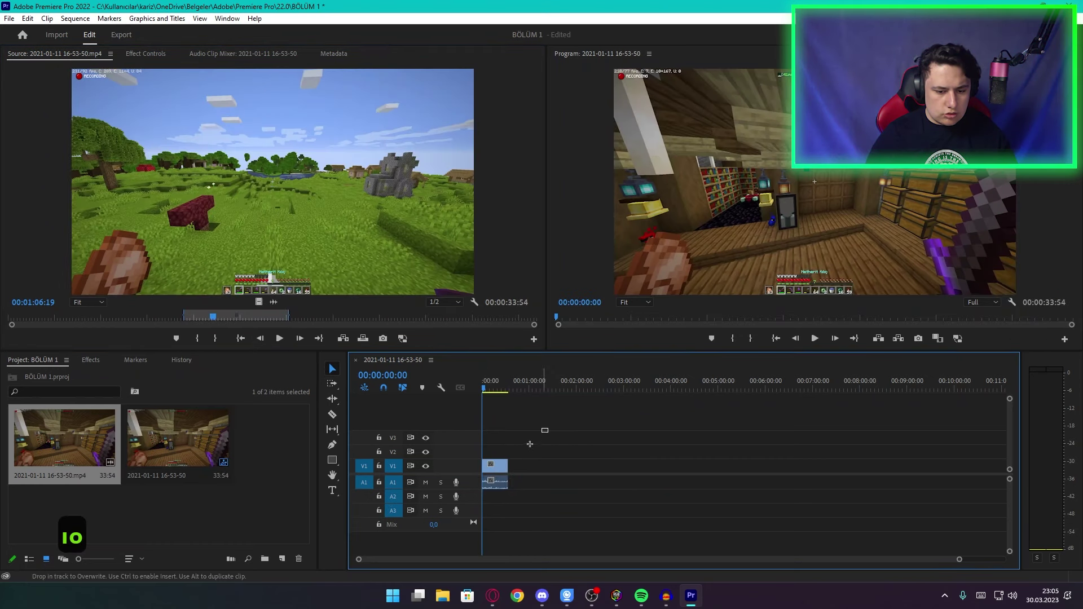
Step: Unlink the timeline clip's video from its audio and move only the video along V1, ending at about 00:02:03
right_click(495, 466)
click(528, 209)
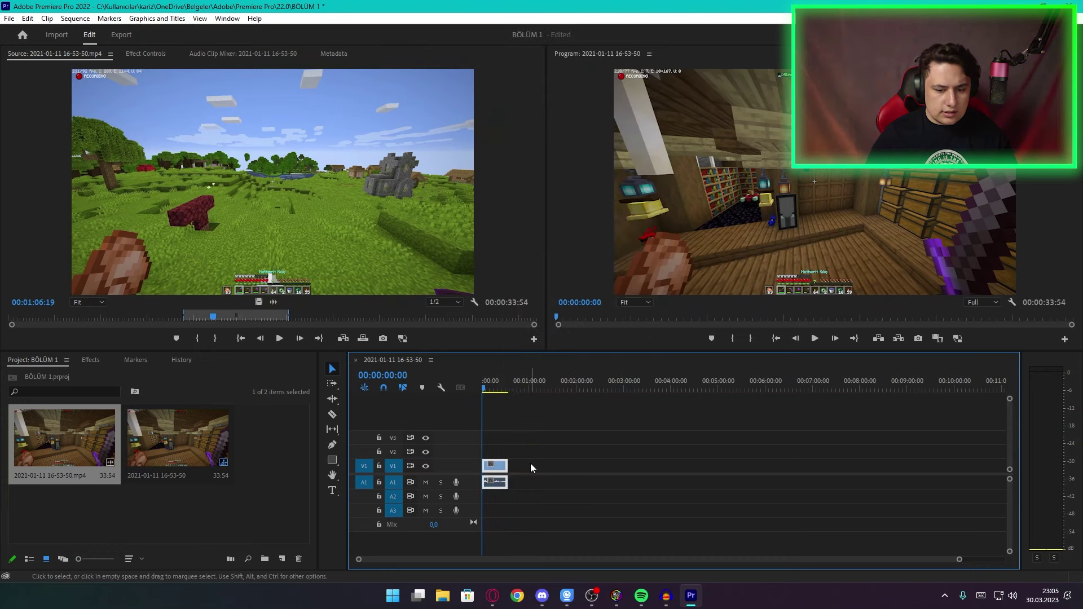
click(504, 462)
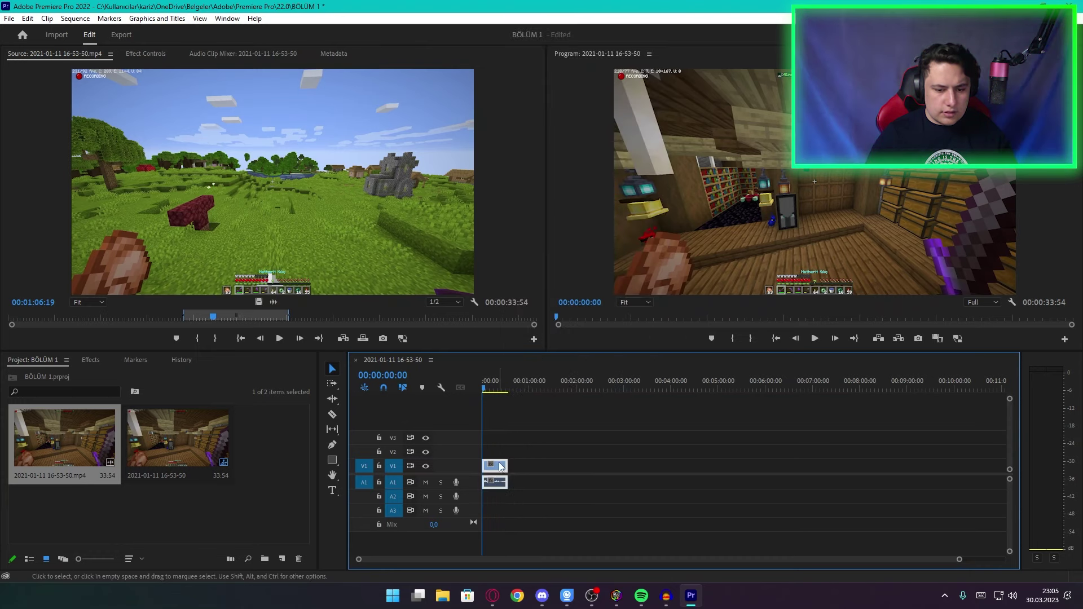
right_click(500, 473)
click(542, 204)
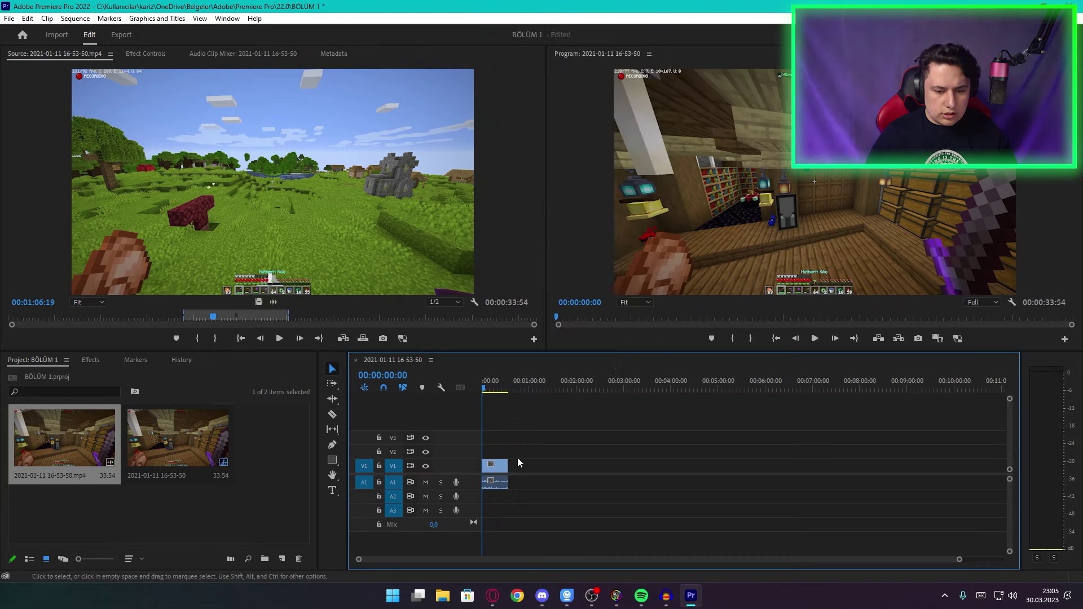
drag(500, 471, 569, 468)
Step: Link the separated video and audio clips again and delete them from the timeline
right_click(565, 468)
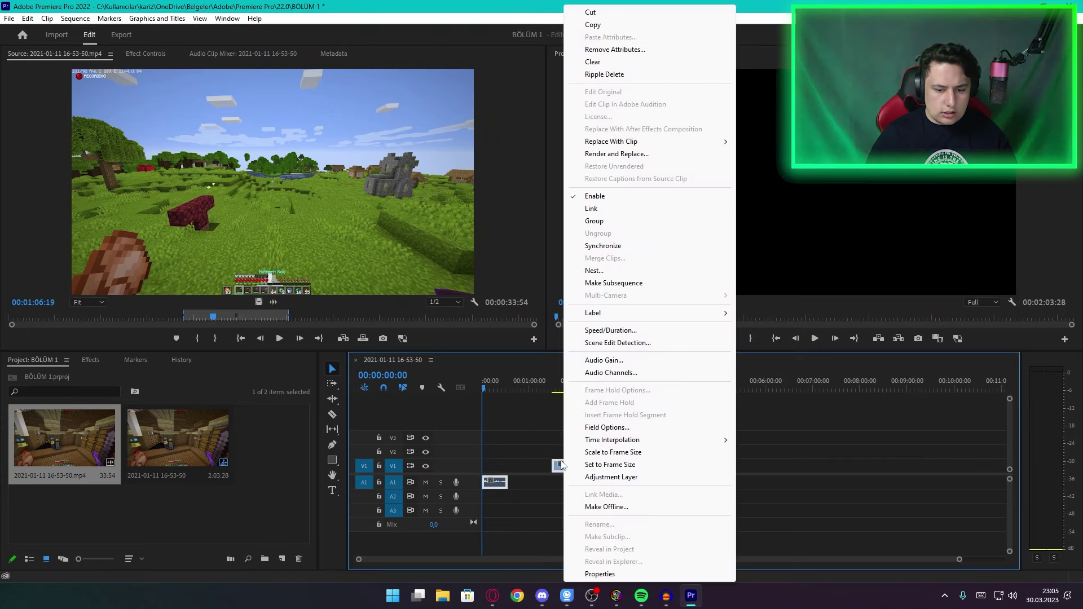
click(593, 208)
drag(639, 469, 549, 468)
key(Delete)
click(278, 492)
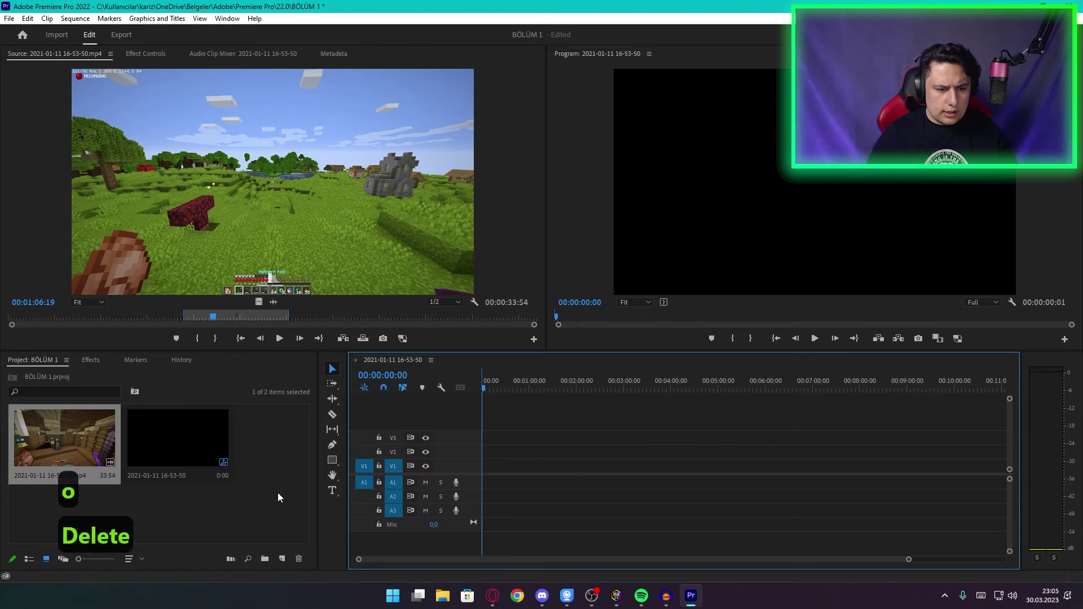
Step: Mark new in and out points in the source clip around a section about 1 minute 6 seconds long
click(165, 320)
drag(158, 319, 139, 315)
key(i)
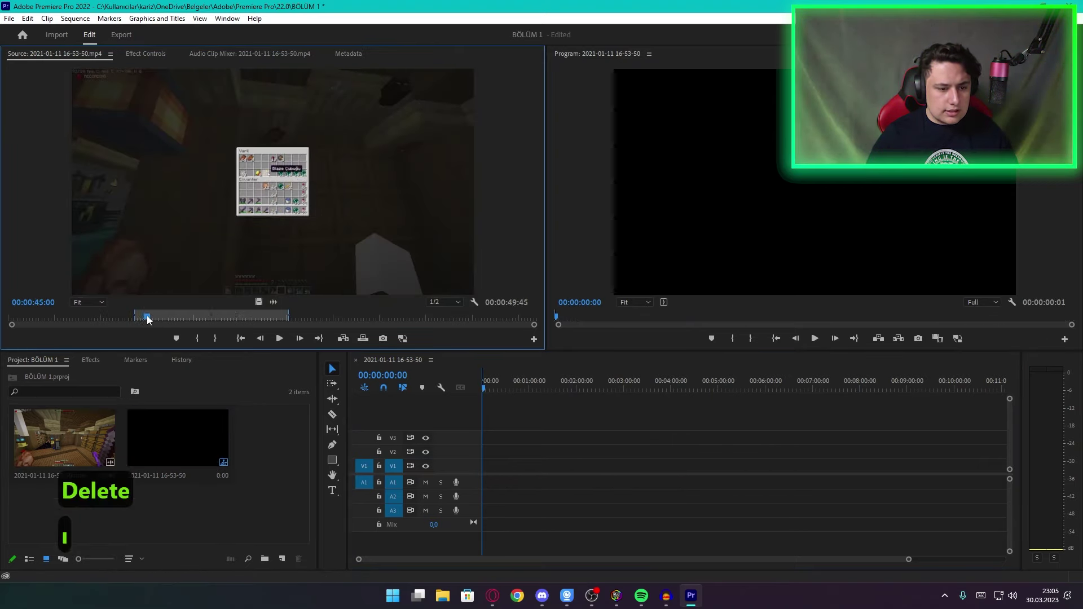
click(333, 312)
key(o)
Step: Add markers to the source clip at 00:01:15:37 and 00:01:34:55, and return the playhead to the first marker
click(243, 316)
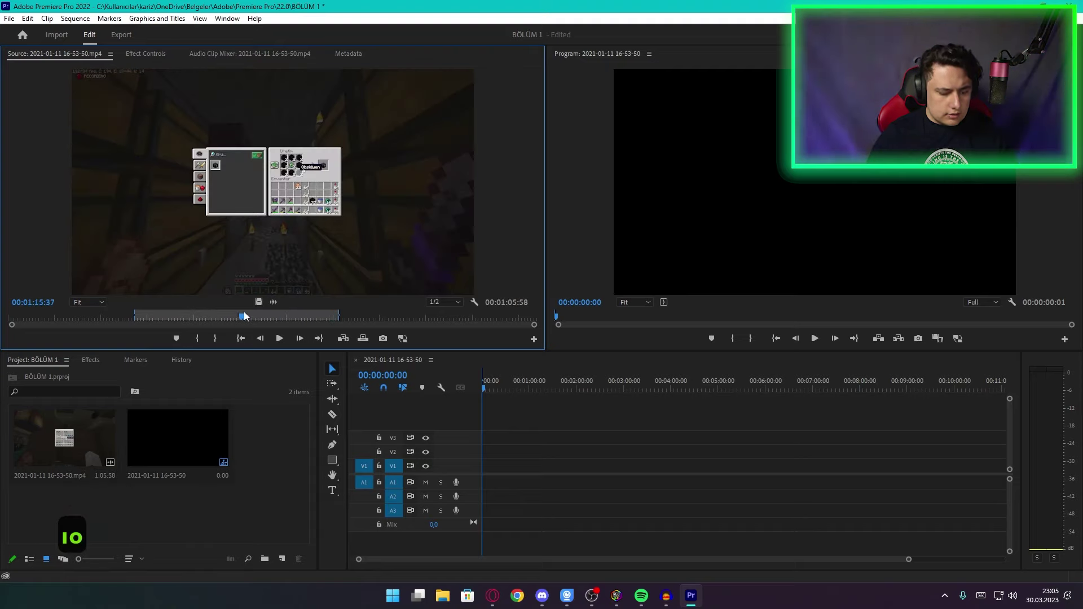
key(n)
key(m)
click(302, 317)
key(m)
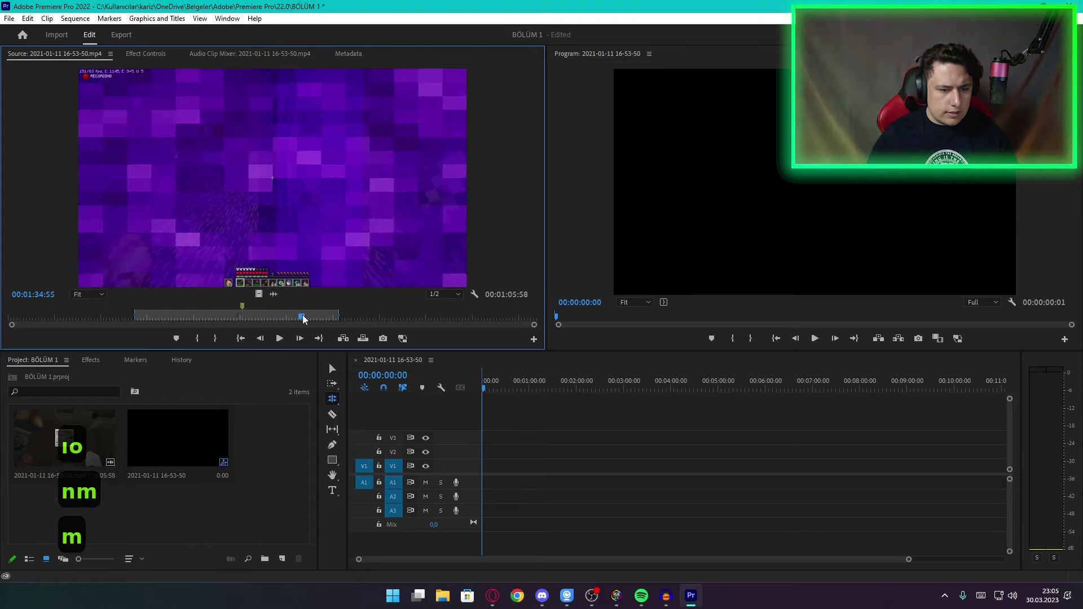
drag(303, 318, 242, 317)
Step: Open the marker list and enter the comment "FARM BAŞLANGIÇ" for the source marker at 00:01:15:37
click(135, 360)
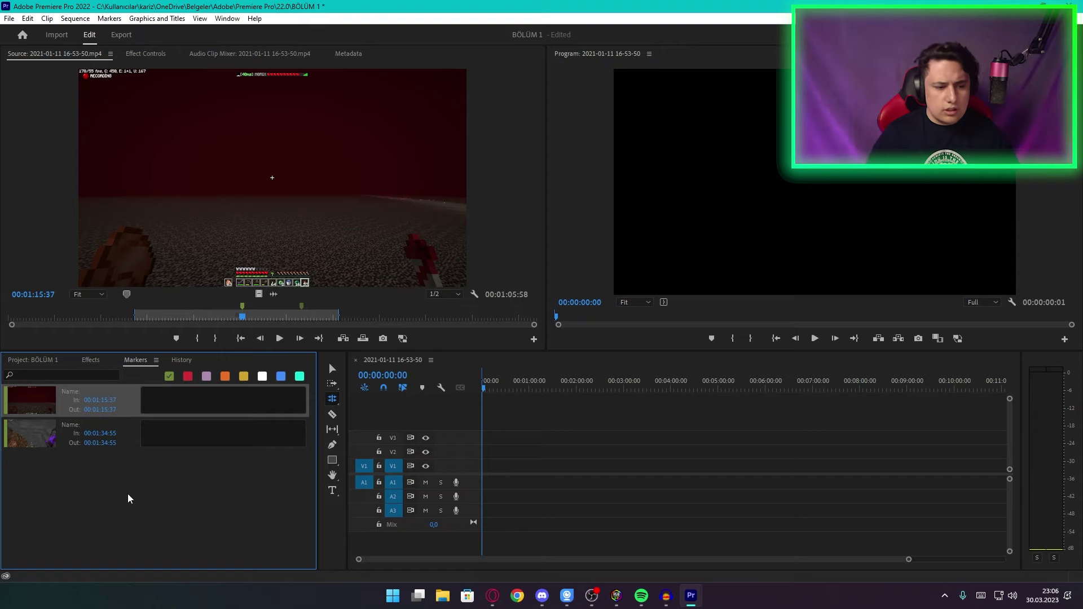
click(164, 432)
key(Caps_Lock)
click(198, 392)
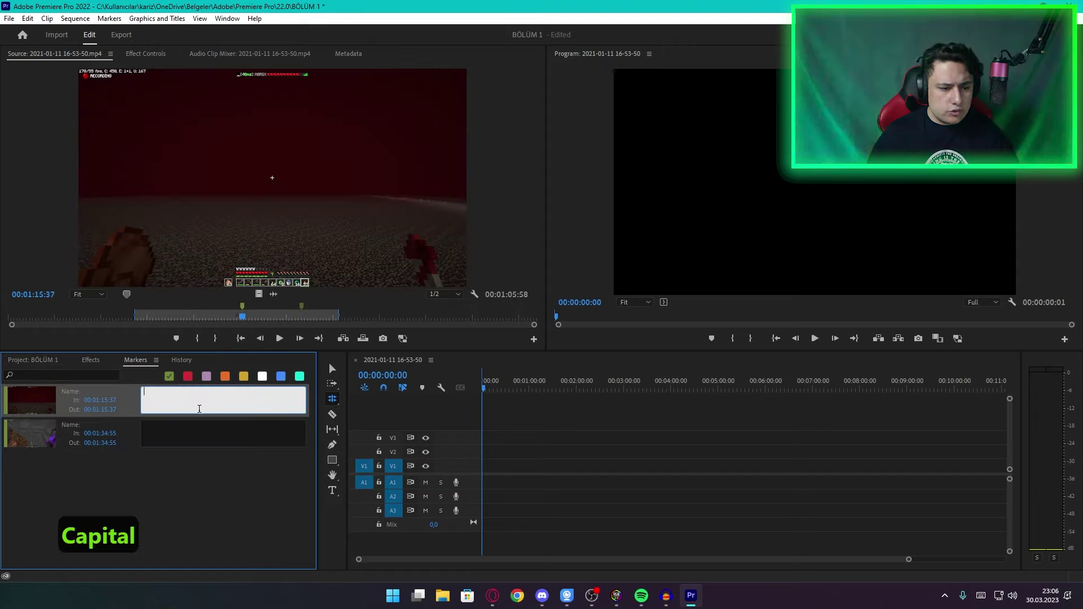
text(FARM BAŞLAN)
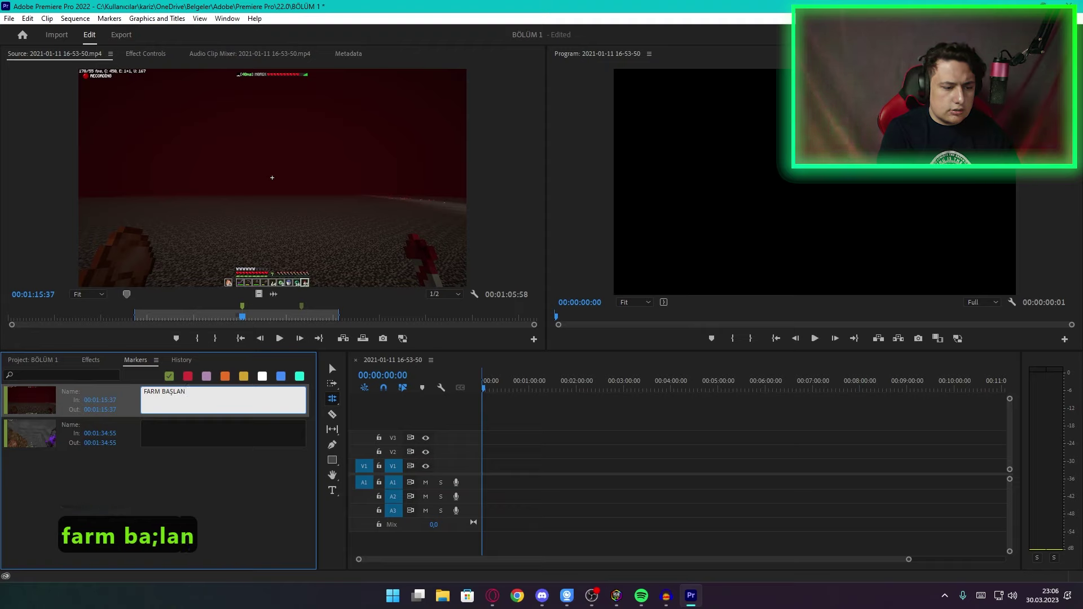
text(ĞI,)
key(BackSpace)
key(BackSpace)
key(BackSpace)
text(GIÇ)
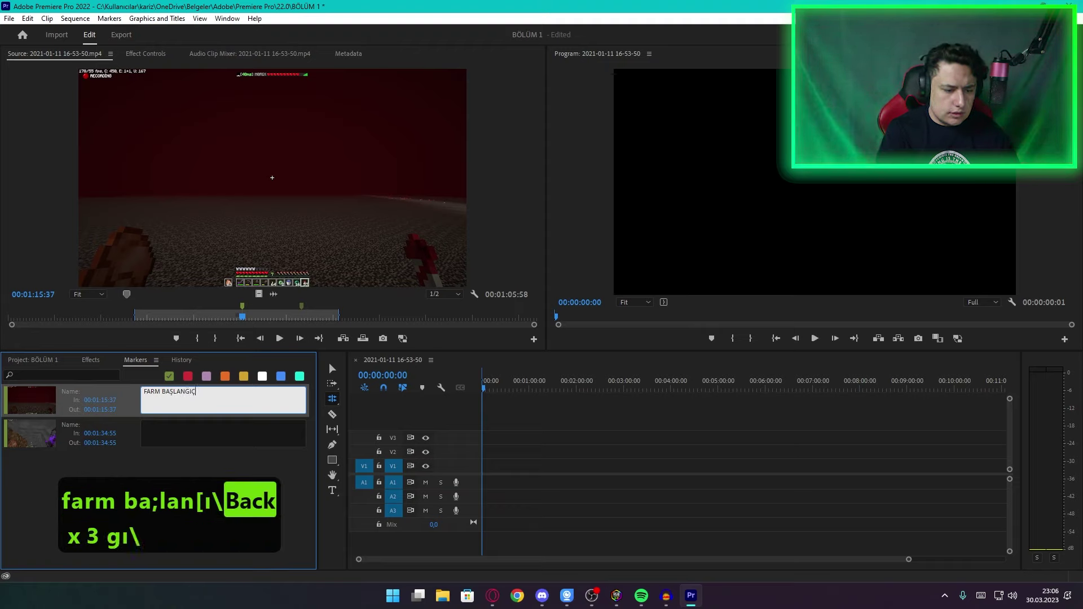
Step: Enter the comment "FARM BİTİŞ" for the source marker at 00:01:34:55
key(Tab)
text(GAR)
key(BackSpace)
key(BackSpace)
key(BackSpace)
key(BackSpace)
text(FARM BİTİŞ)
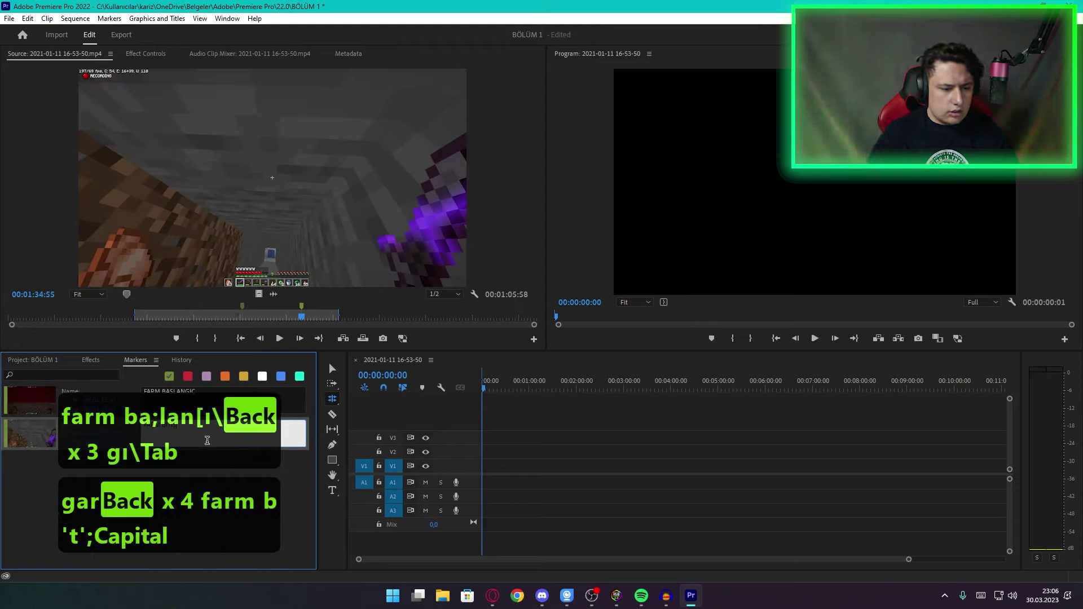
click(163, 457)
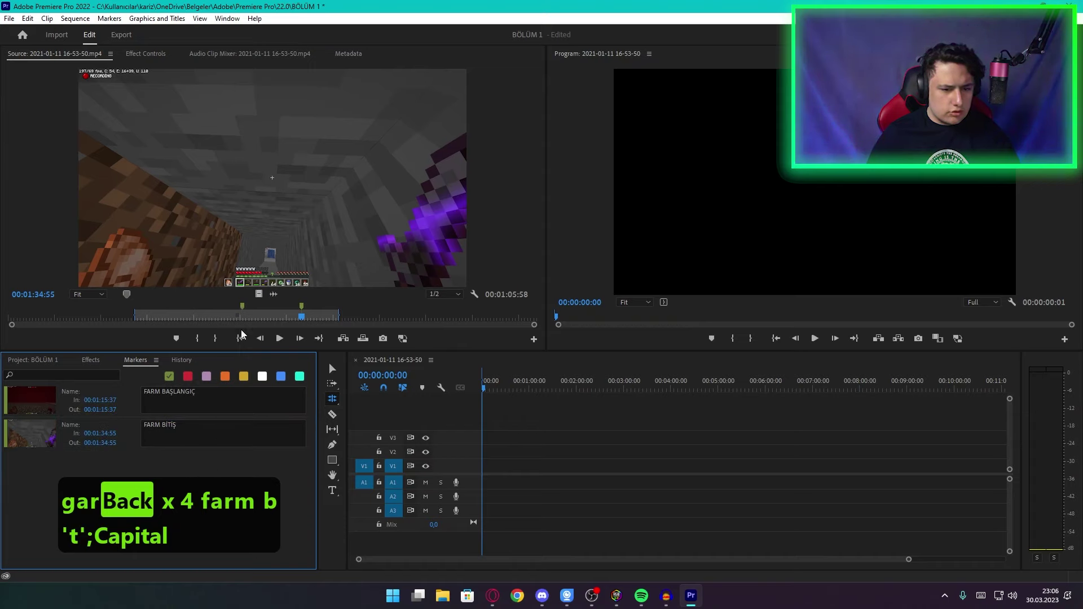
Step: Return to the FARM BAŞLANGIÇ marker and filter the marker list by red, turning the filter off again
click(242, 307)
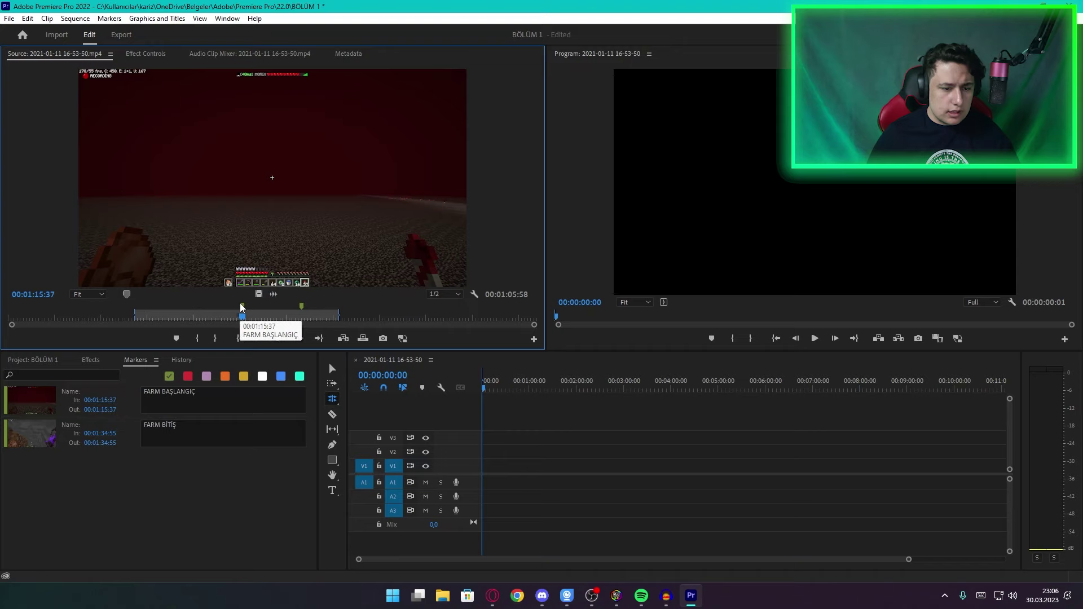
click(125, 424)
click(125, 401)
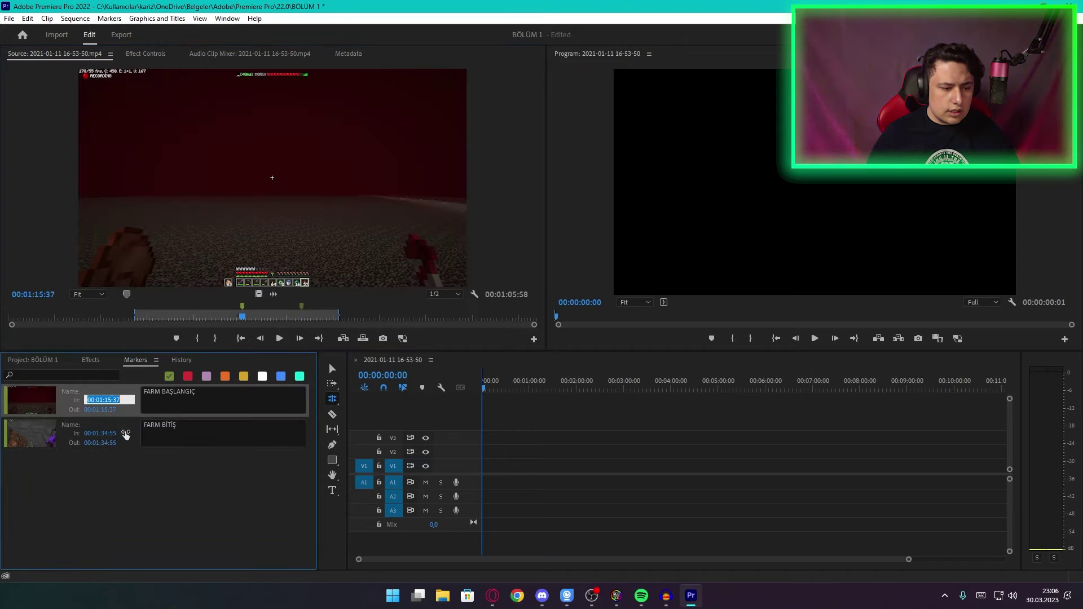
click(189, 377)
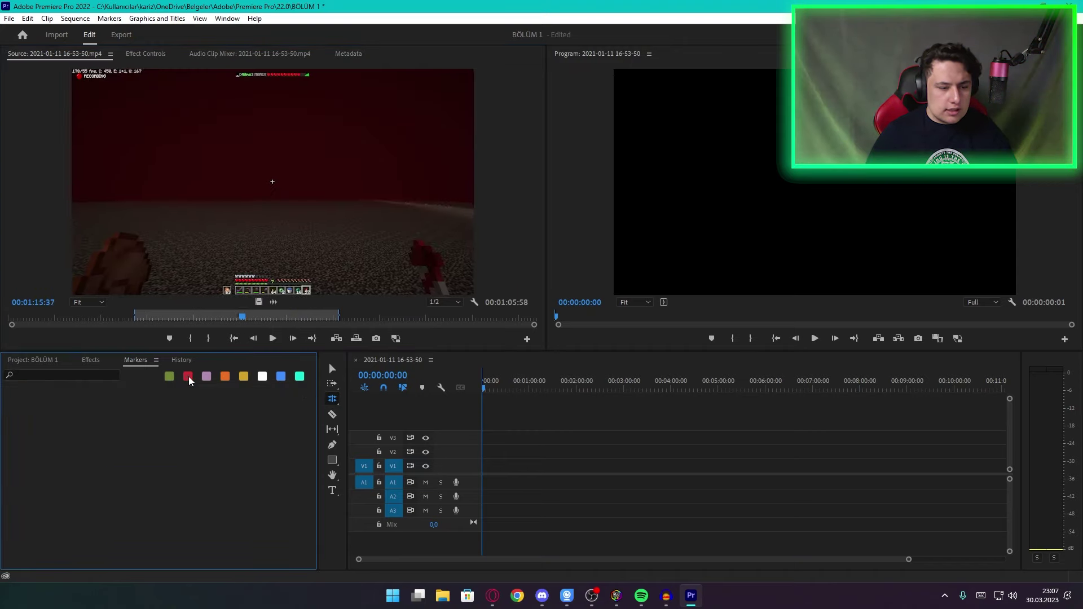
click(189, 376)
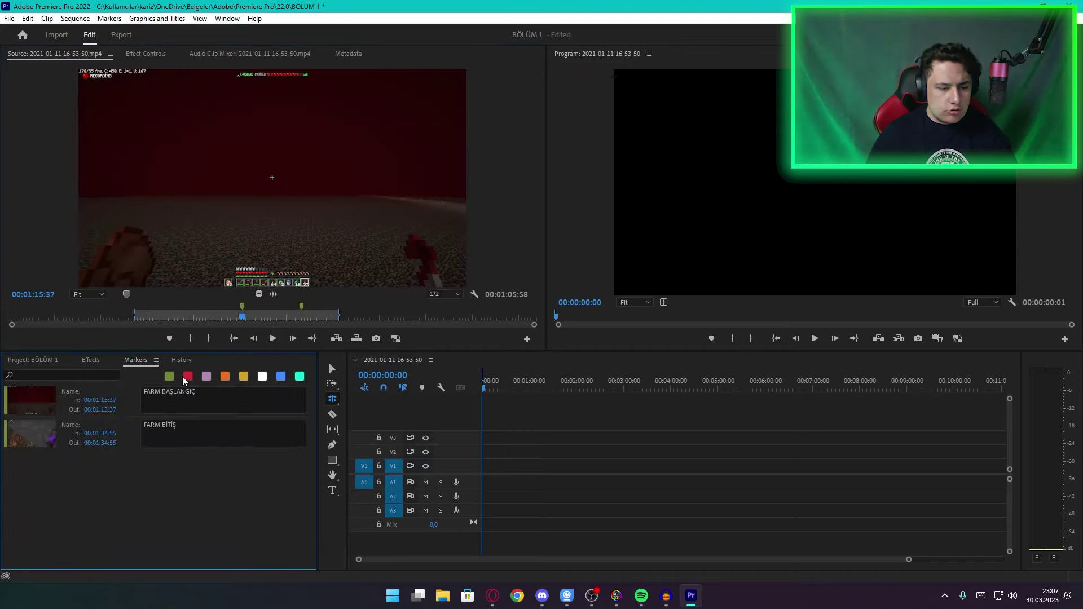
right_click(241, 311)
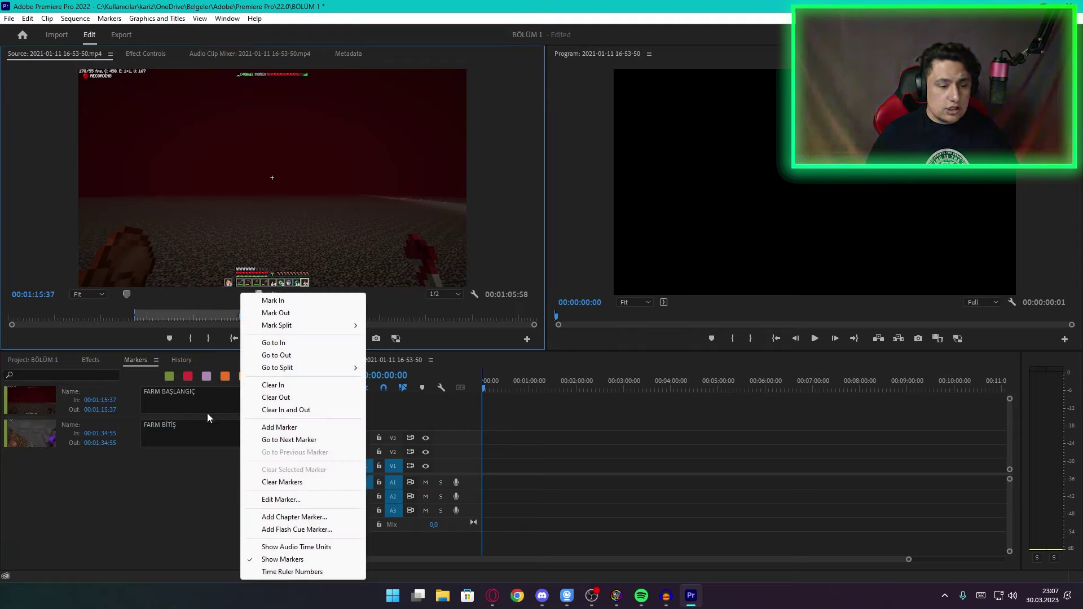
click(213, 398)
click(173, 432)
Step: Clear the source clip's in and out points and add two more markers at 00:01:51:52 and 00:02:15:22
click(325, 317)
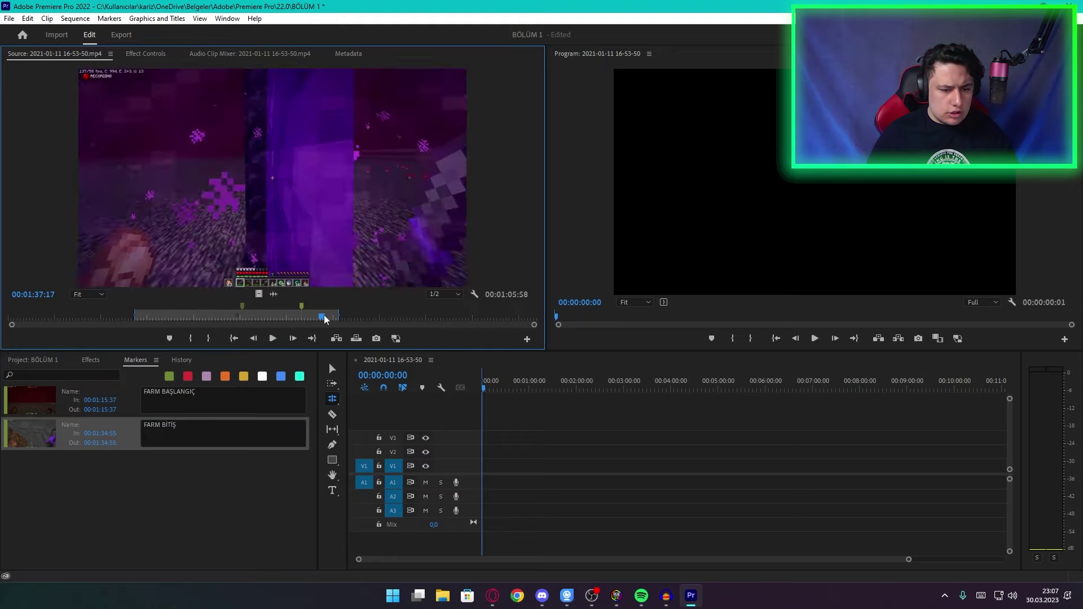
right_click(235, 317)
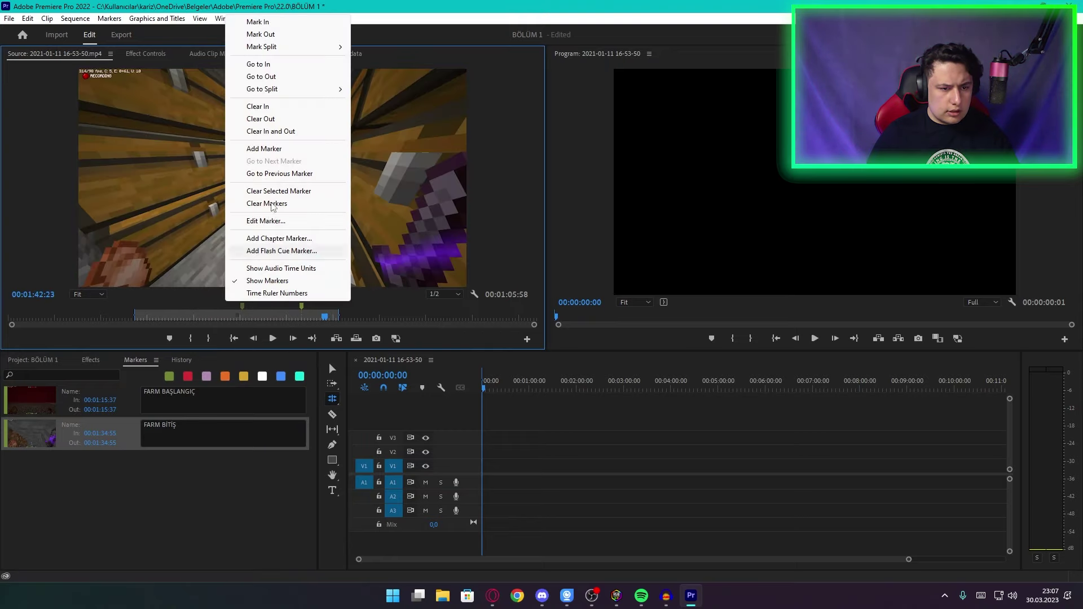
click(294, 133)
click(342, 317)
drag(346, 319, 393, 320)
key(m)
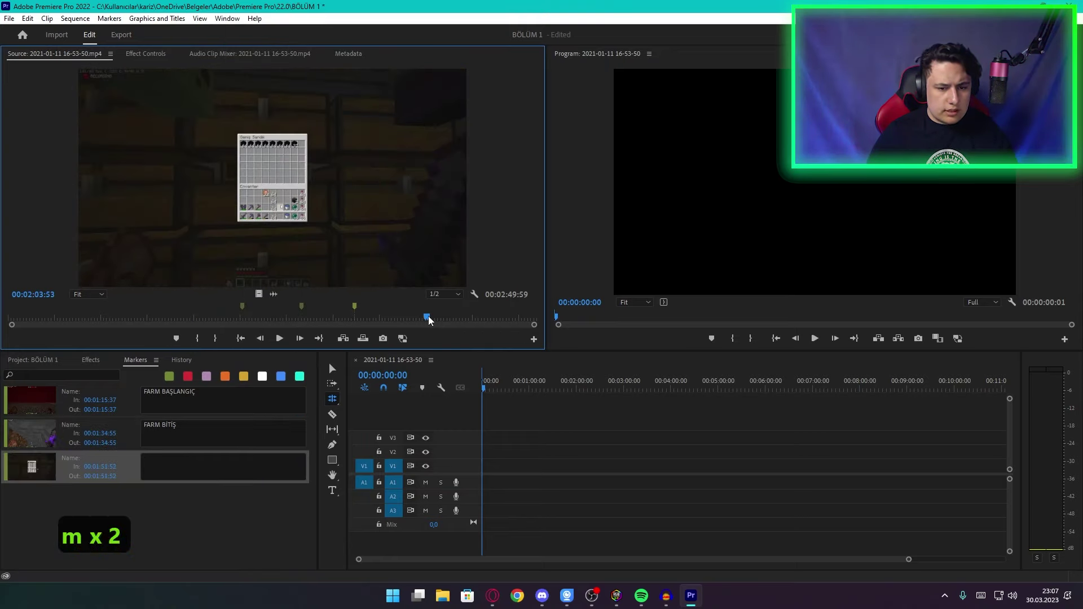
Step: Enter the comment "Malzeme hazırlık başlangıç" for the marker at 00:01:51:52
click(179, 462)
key(Caps_Lock)
text(QAL)
key(BackSpace)
key(BackSpace)
key(BackSpace)
text(ALzeme hazırlık baş)
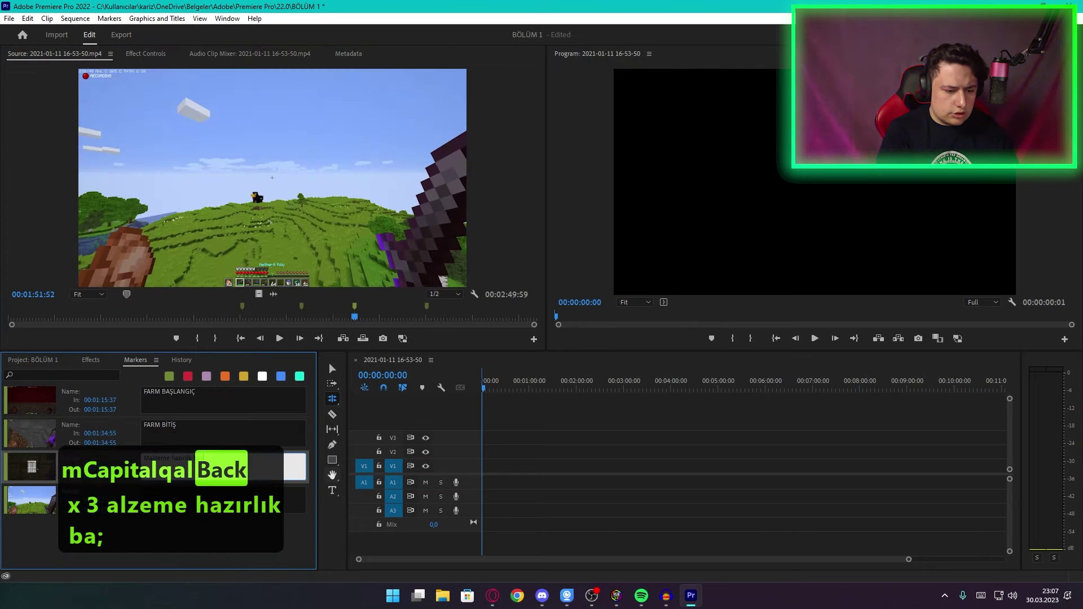
text(langıç)
Step: Enter the comment "malzeme hazırlık bitiş" for the marker at 00:02:15:22
key(Tab)
text(b)
key(BackSpace)
text(malze)
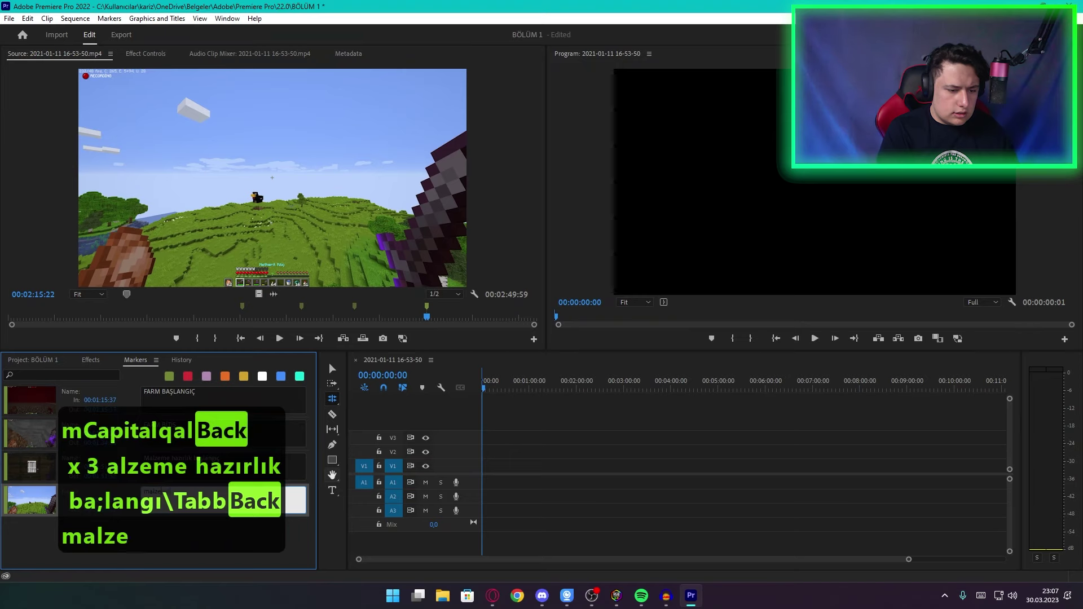
text(me hazırlık biti)
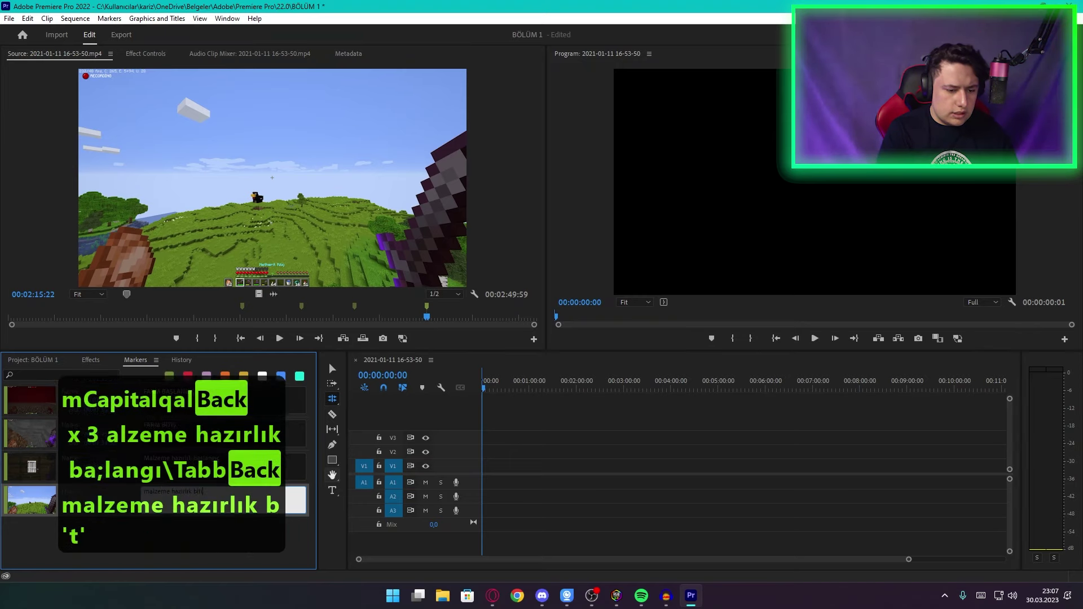
text(ş)
Step: Change the FARM BAŞLANGIÇ marker's colour to cyan in its marker settings
click(243, 309)
right_click(243, 308)
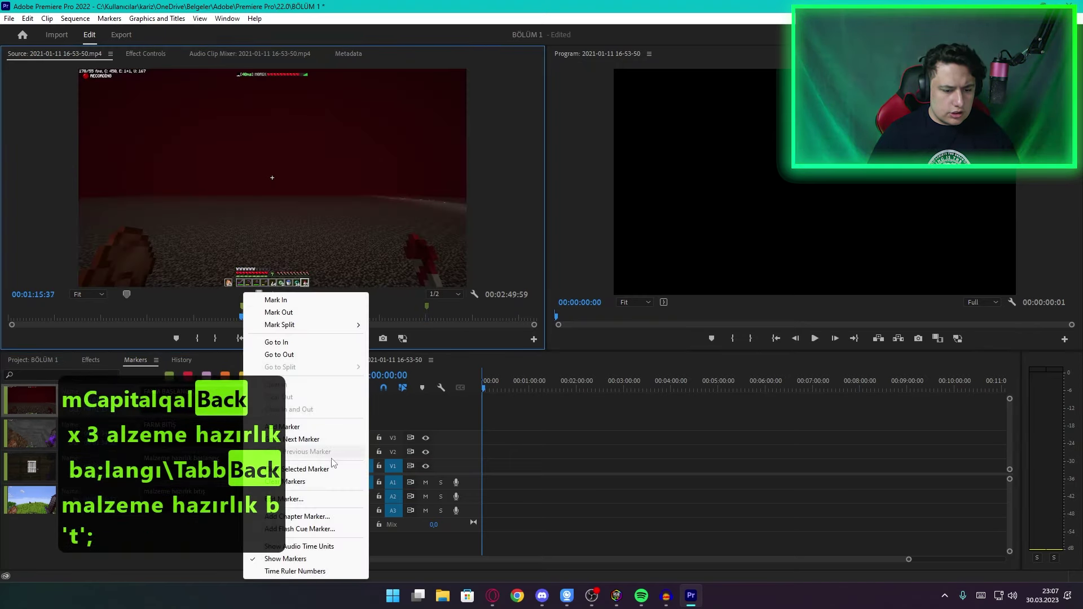
click(316, 499)
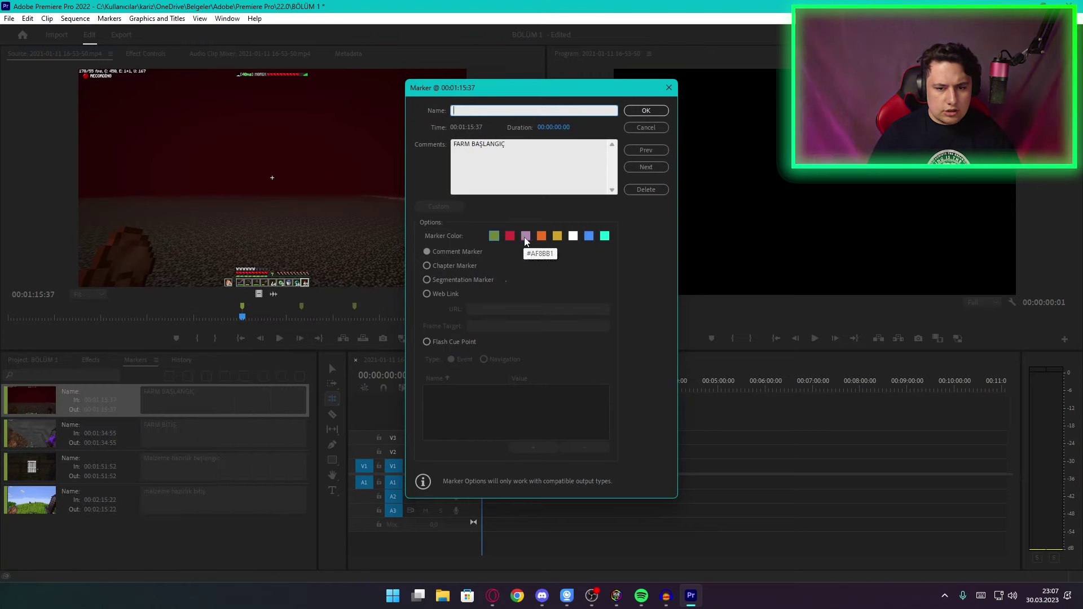
click(638, 113)
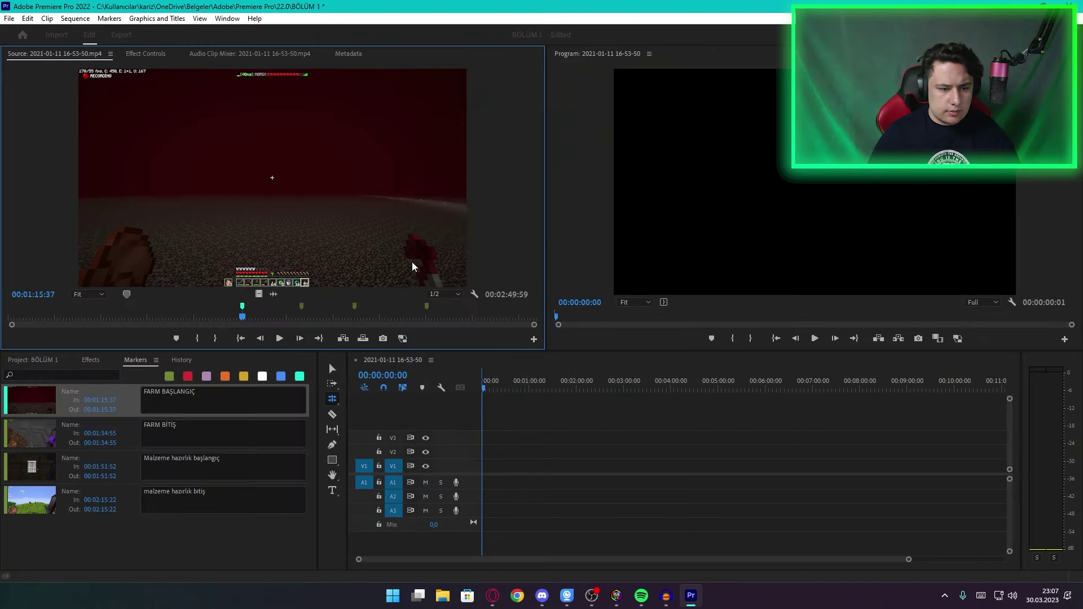
Step: Change the Malzeme hazırlık başlangıç marker's colour to cyan in its marker settings
click(355, 306)
right_click(355, 308)
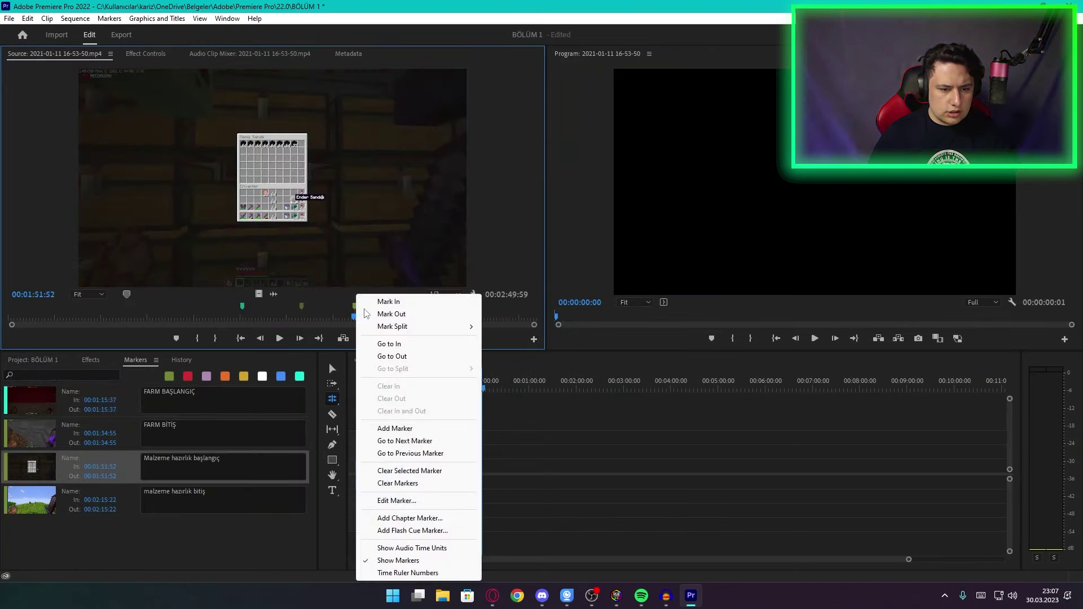
click(397, 500)
click(604, 236)
click(646, 110)
Step: Set the Malzeme hazırlık başlangıç marker's colour to red and change it back to cyan
right_click(304, 315)
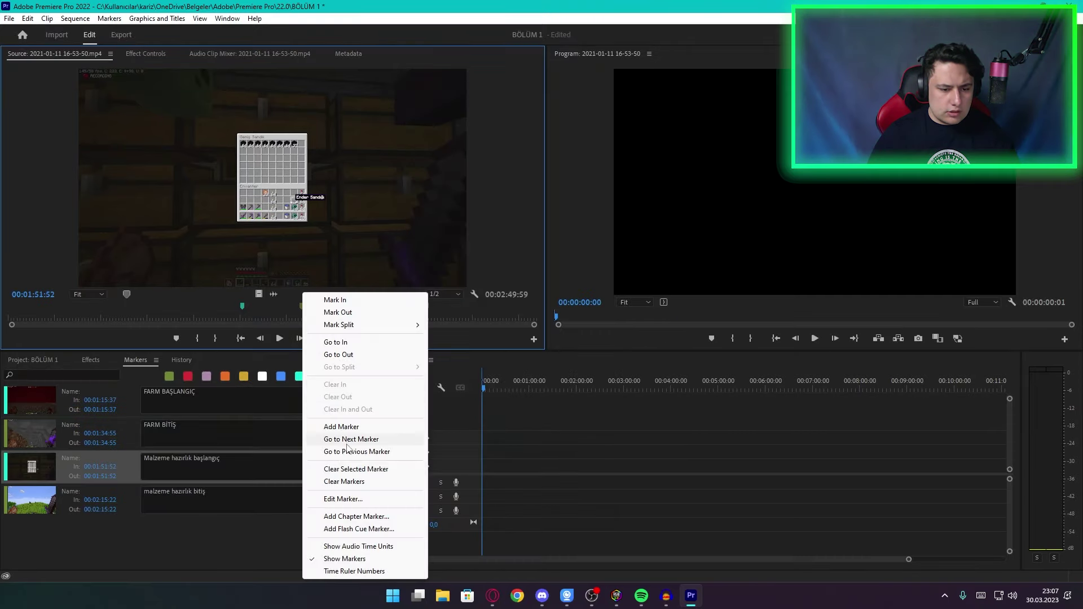
click(345, 498)
click(510, 235)
click(646, 110)
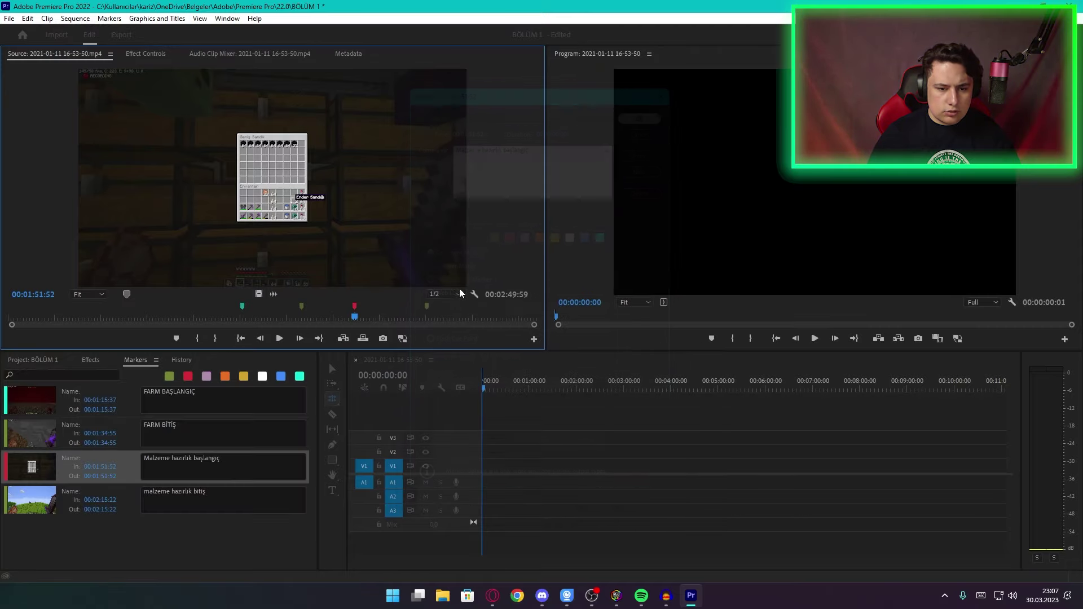
right_click(431, 295)
right_click(354, 312)
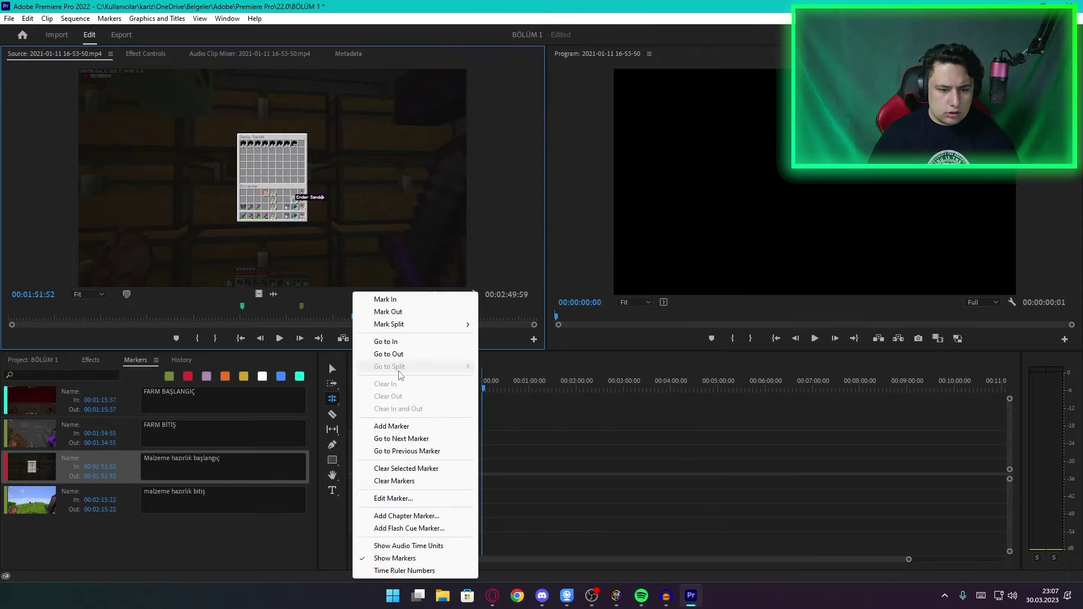
click(648, 270)
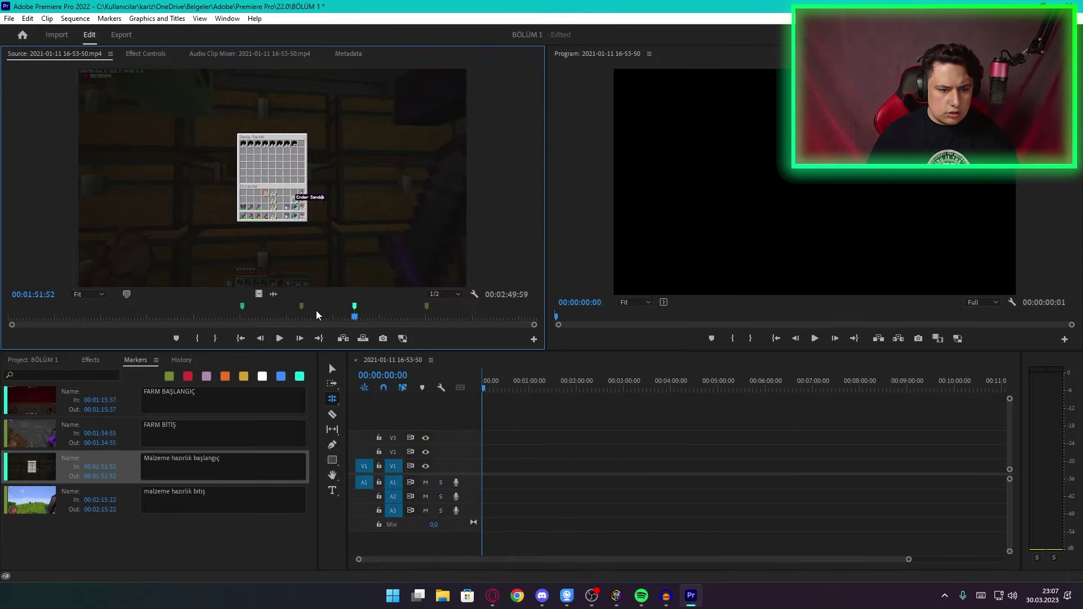
Step: Go to the FARM BİTİŞ marker and change its colour to red
right_click(303, 312)
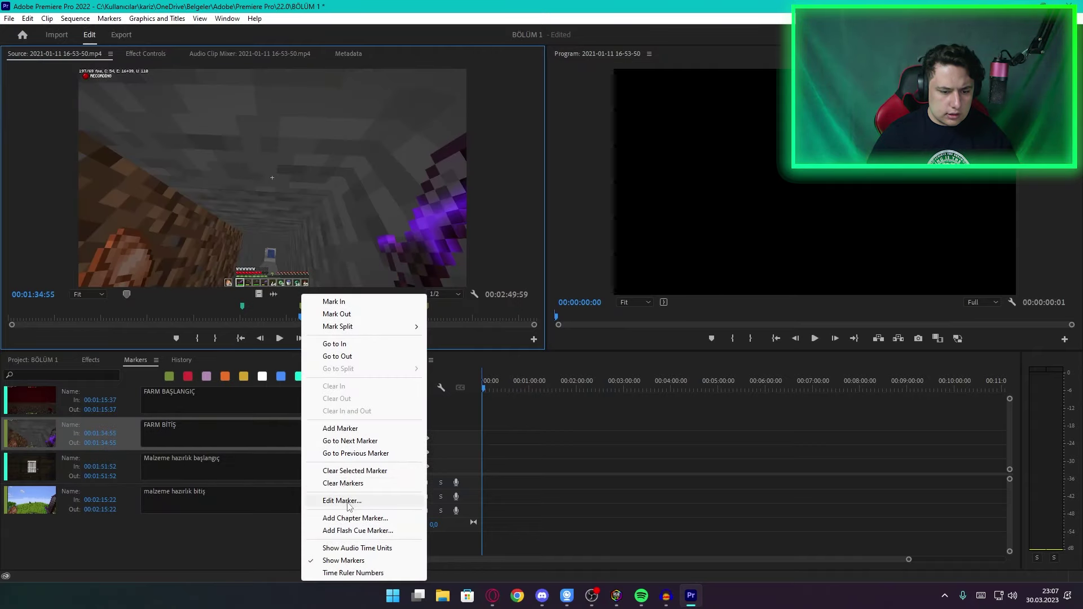
click(341, 501)
click(510, 236)
key(Return)
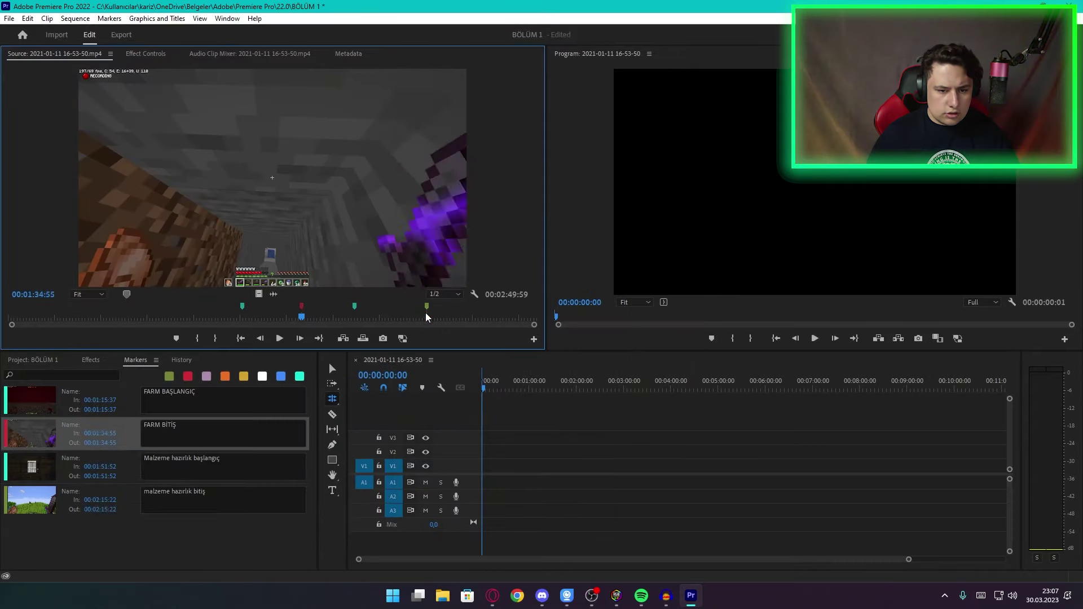
Step: Go to the malzeme hazırlık bitiş marker and change its colour to red
click(425, 312)
right_click(425, 314)
click(467, 499)
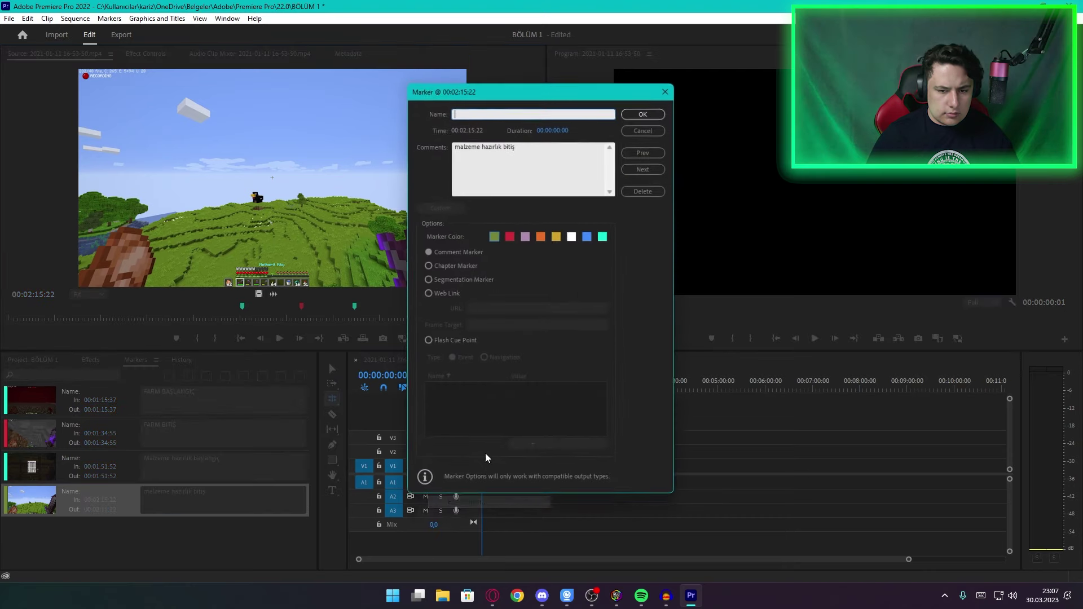
click(510, 236)
key(Return)
Step: Jump the source playhead between the cyan start markers and the last red end marker using the marker list
click(85, 407)
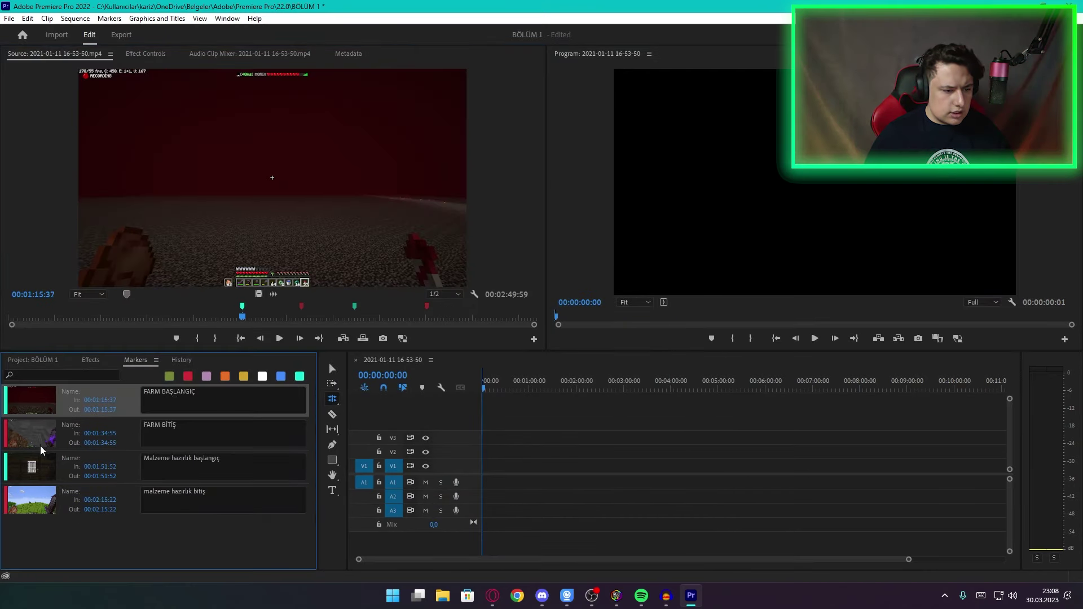
click(44, 476)
click(56, 402)
click(39, 477)
click(51, 498)
click(53, 456)
click(52, 495)
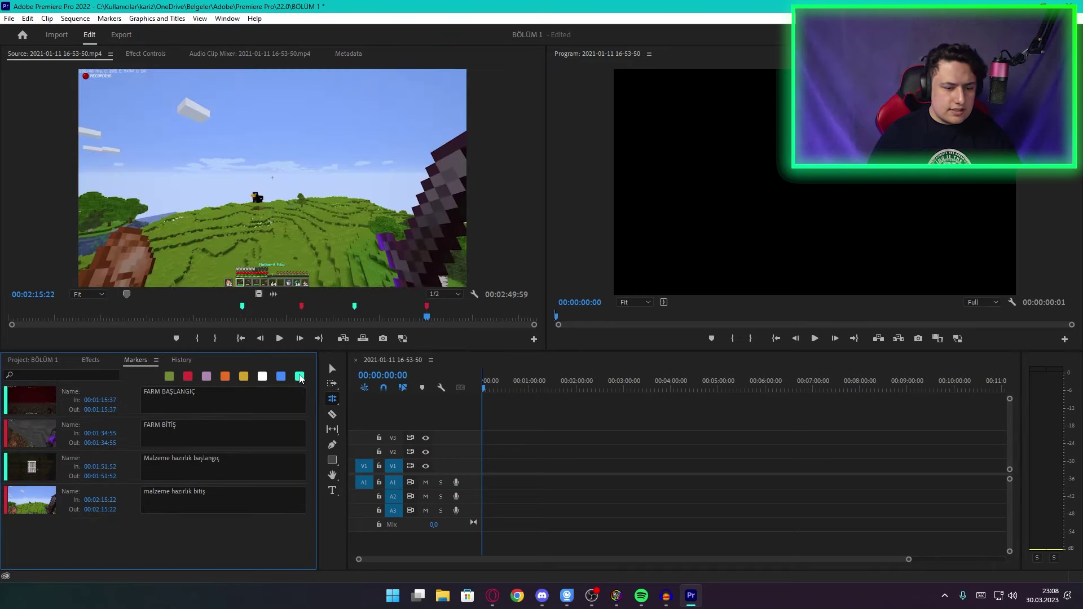
Step: Filter the marker list by cyan and by red in turn, and show all the markers again
click(300, 377)
click(174, 432)
click(300, 376)
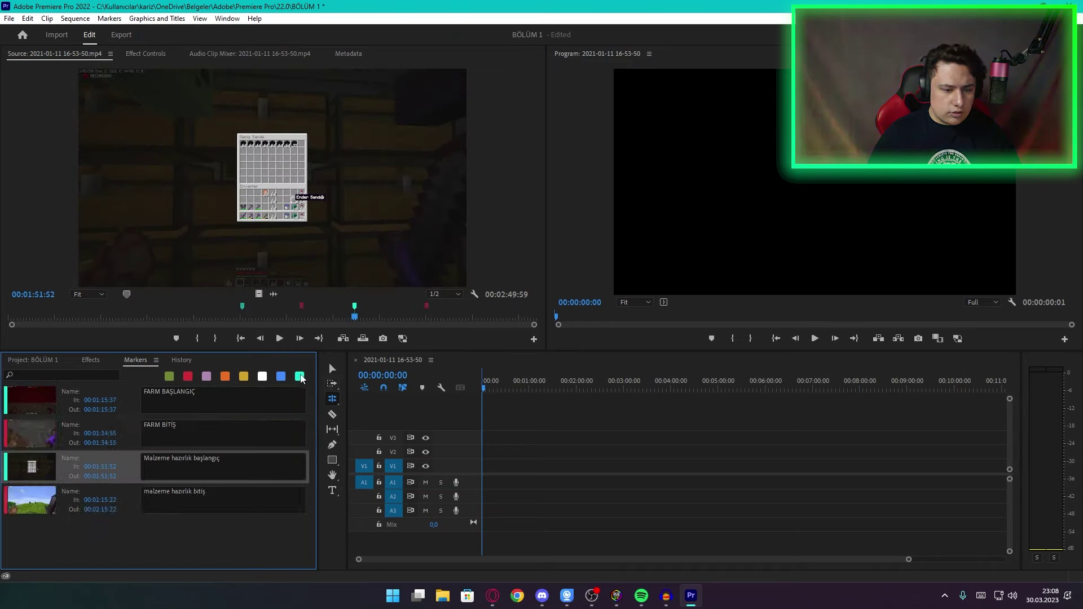
click(187, 375)
click(187, 376)
click(188, 376)
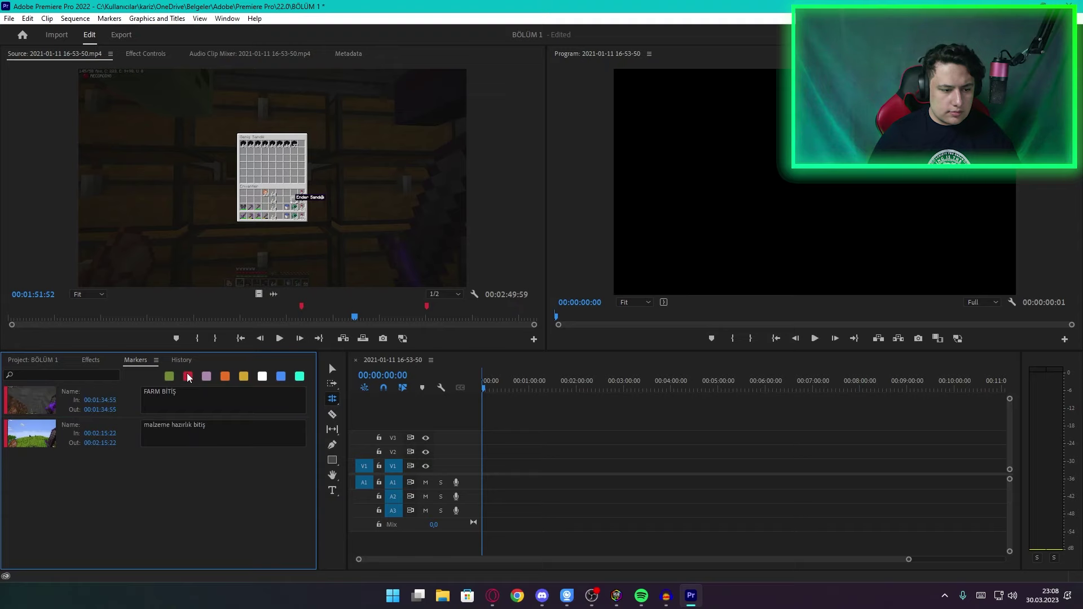
click(188, 375)
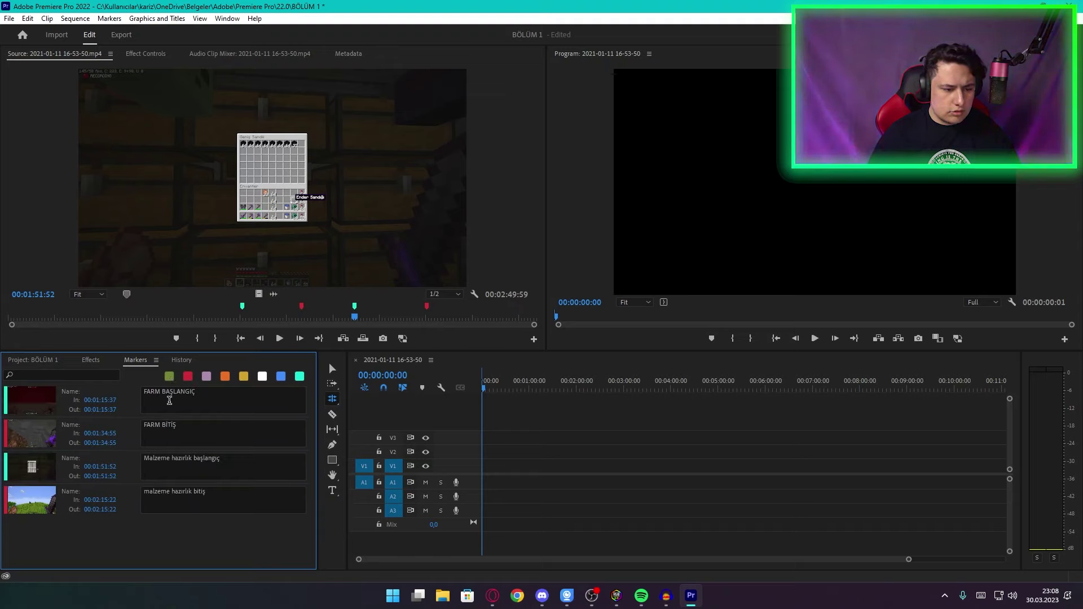
Step: Jump the source playhead between the FARM and malzeme hazırlık markers from the marker list
click(181, 499)
click(203, 429)
click(192, 397)
click(220, 499)
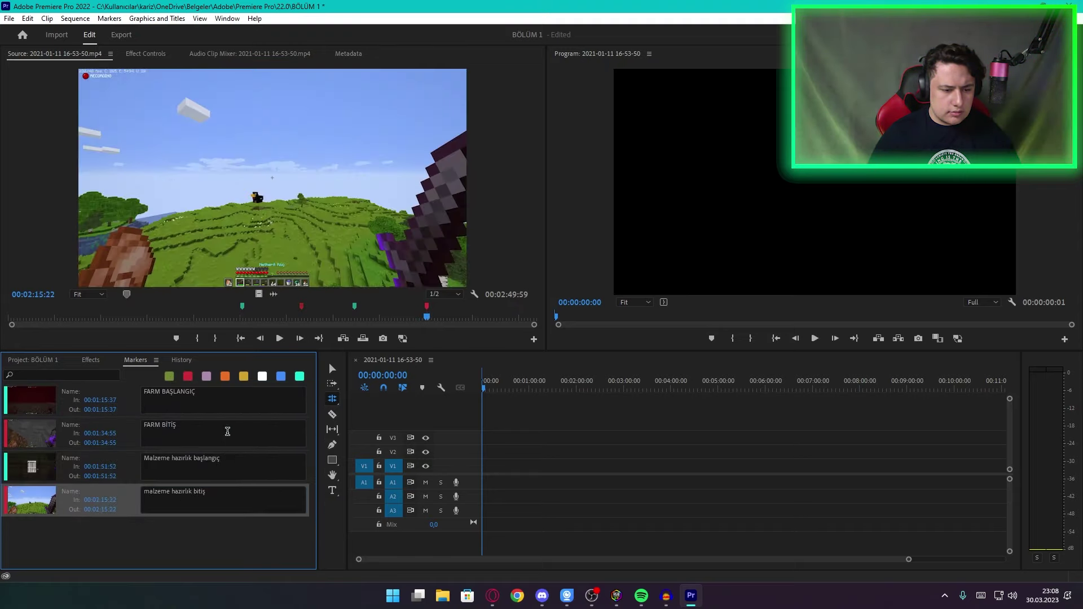
Step: Delete all four FARM and malzeme hazırlık markers from the source clip
click(228, 432)
key(Delete)
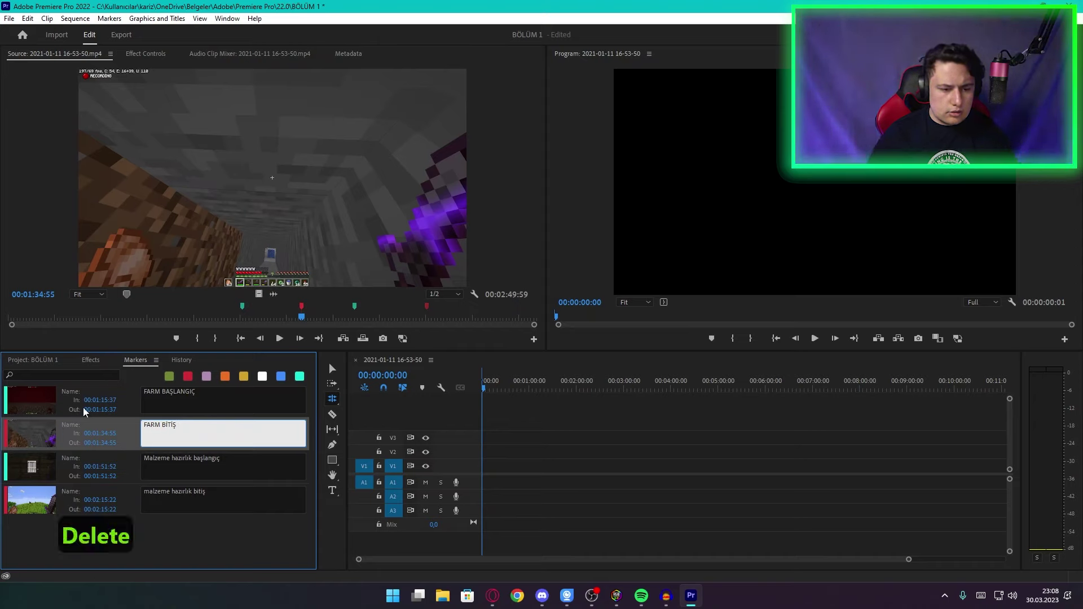
click(39, 405)
key(Delete)
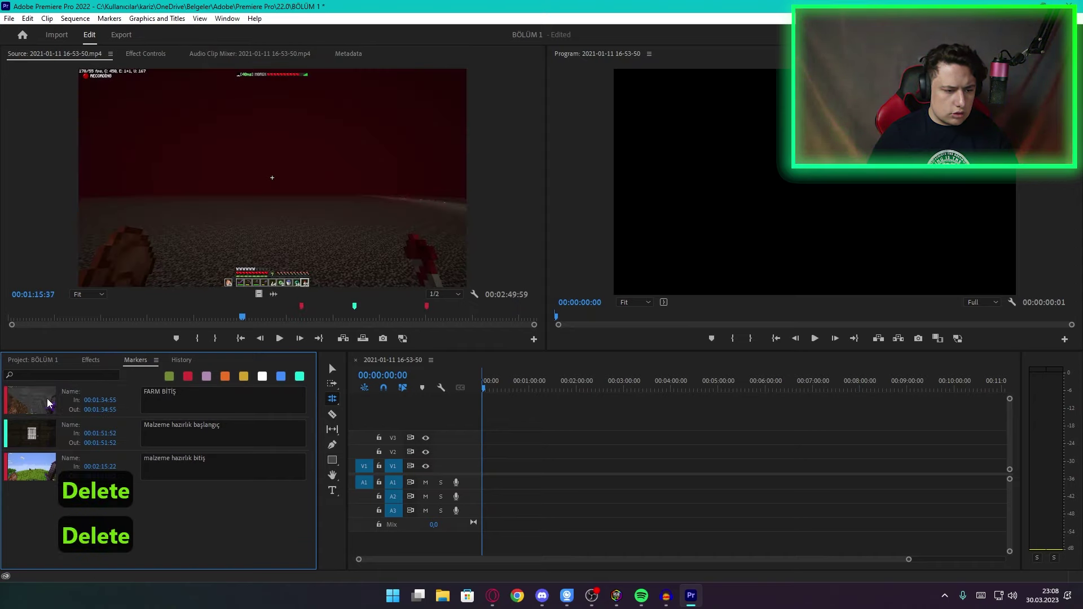
click(48, 402)
key(Delete)
click(49, 401)
key(Delete)
click(48, 400)
key(Delete)
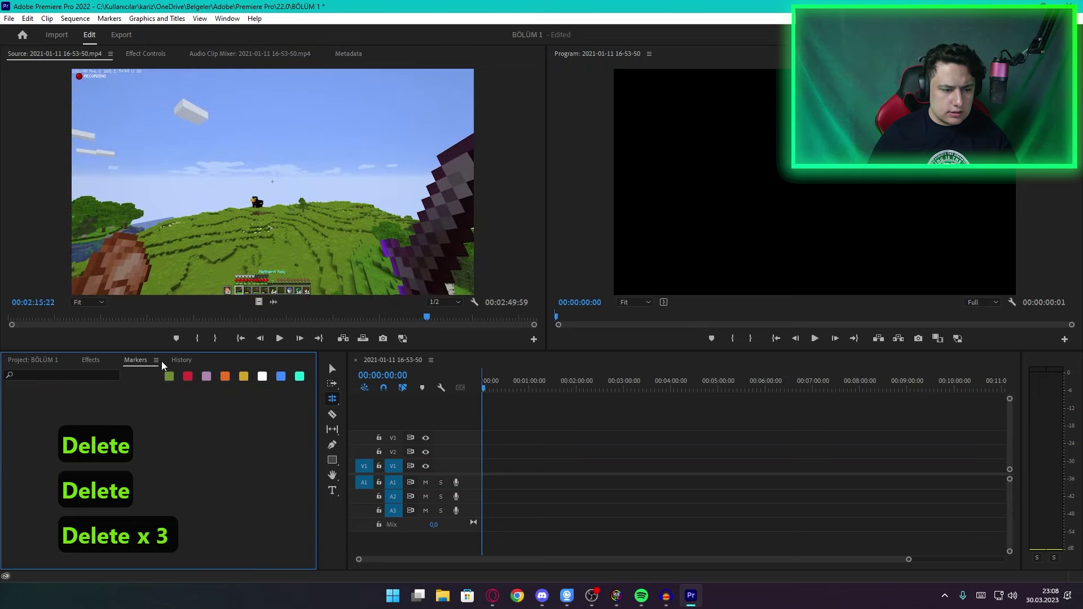
Step: Close the Markers panel and browse the project's edit history from its first entry to its last
click(157, 360)
click(168, 368)
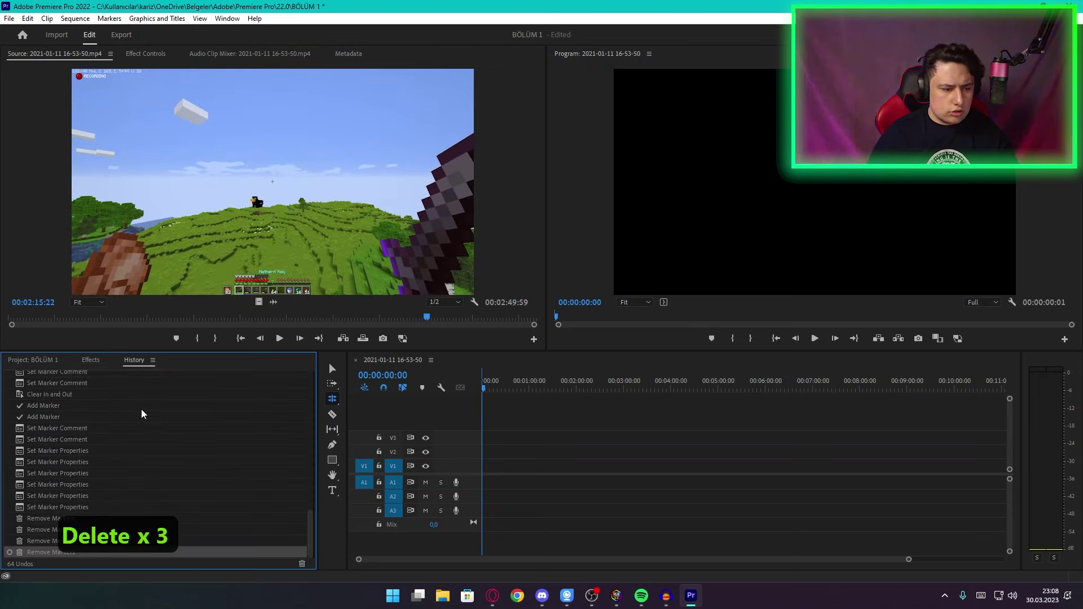
scroll(147, 429, up, 15)
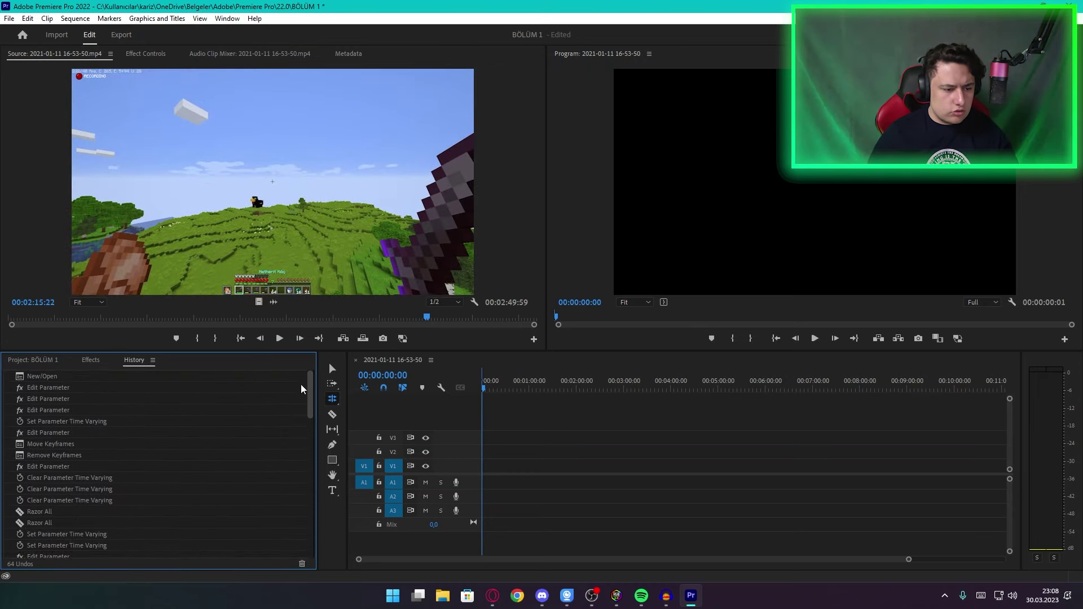
scroll(101, 418, down, 5)
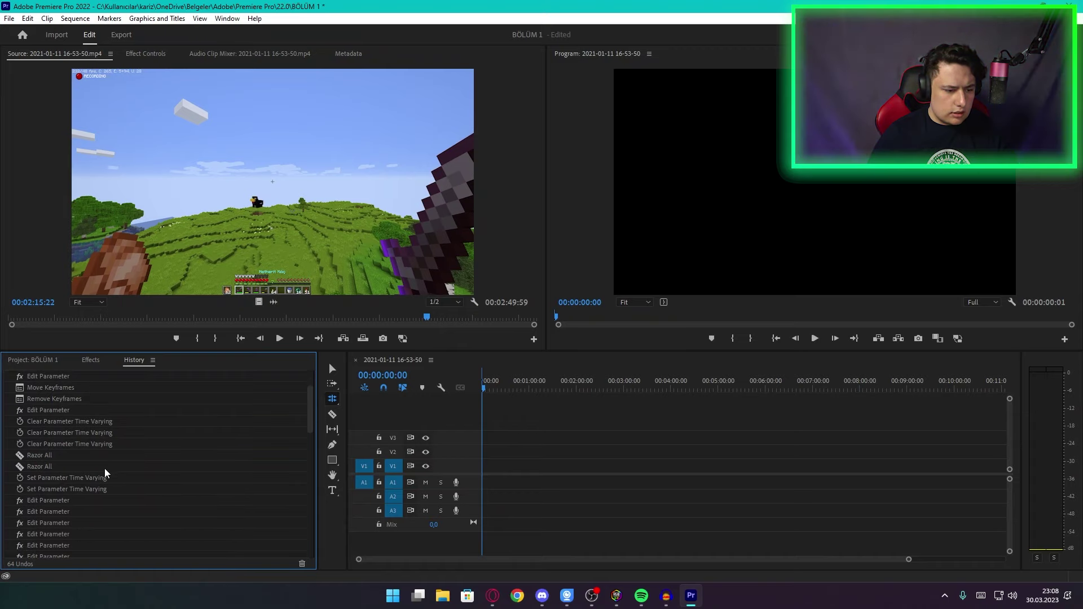
scroll(93, 465, down, 5)
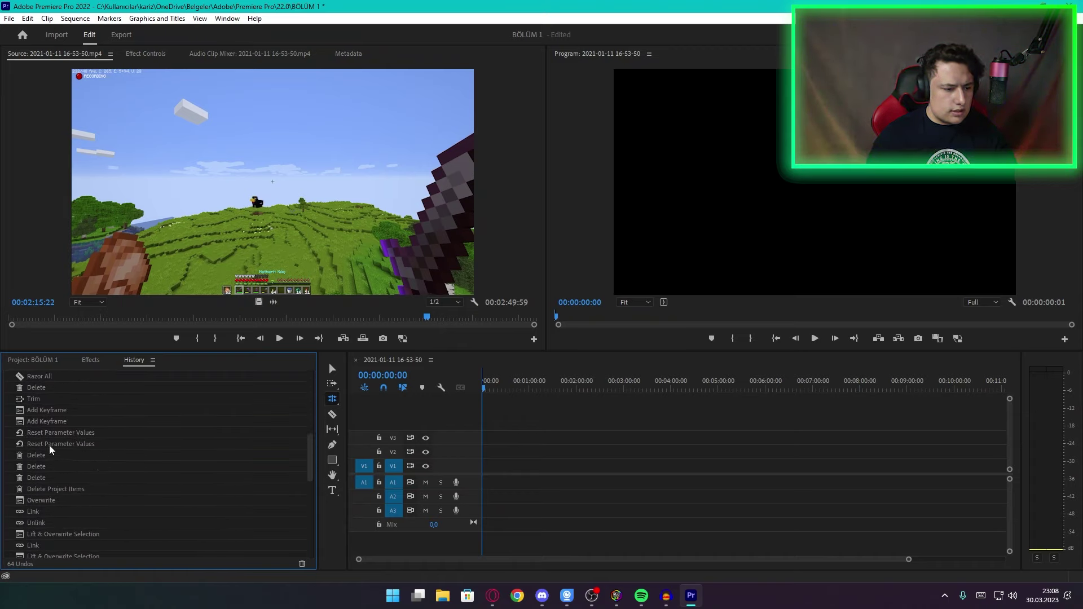
scroll(124, 441, down, 12)
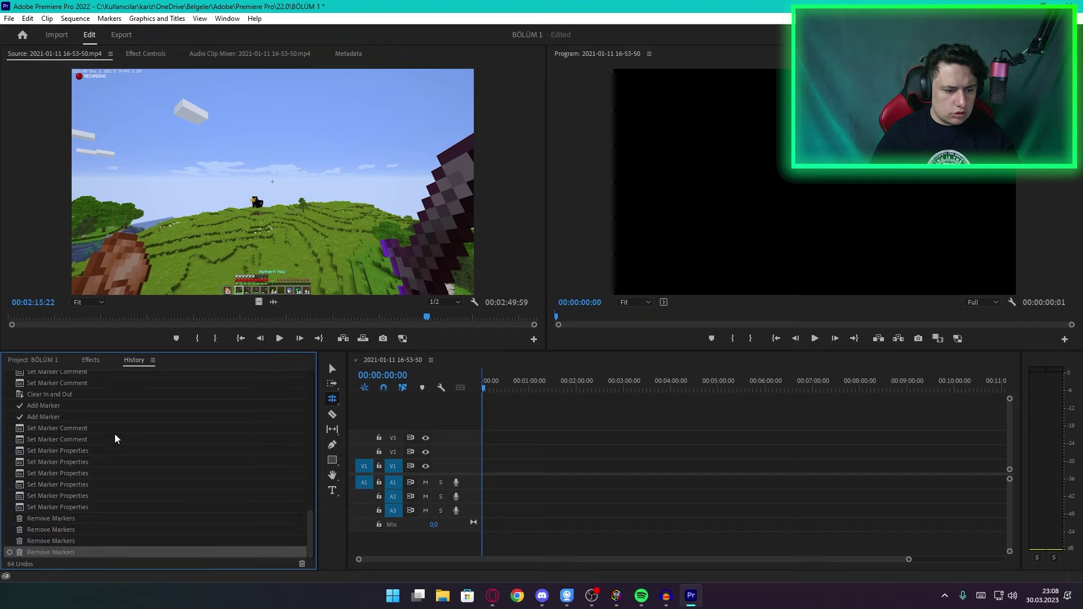
Step: Revert the project to earlier history states, from Set Marker Properties back to an Add Marker entry
click(104, 506)
click(103, 451)
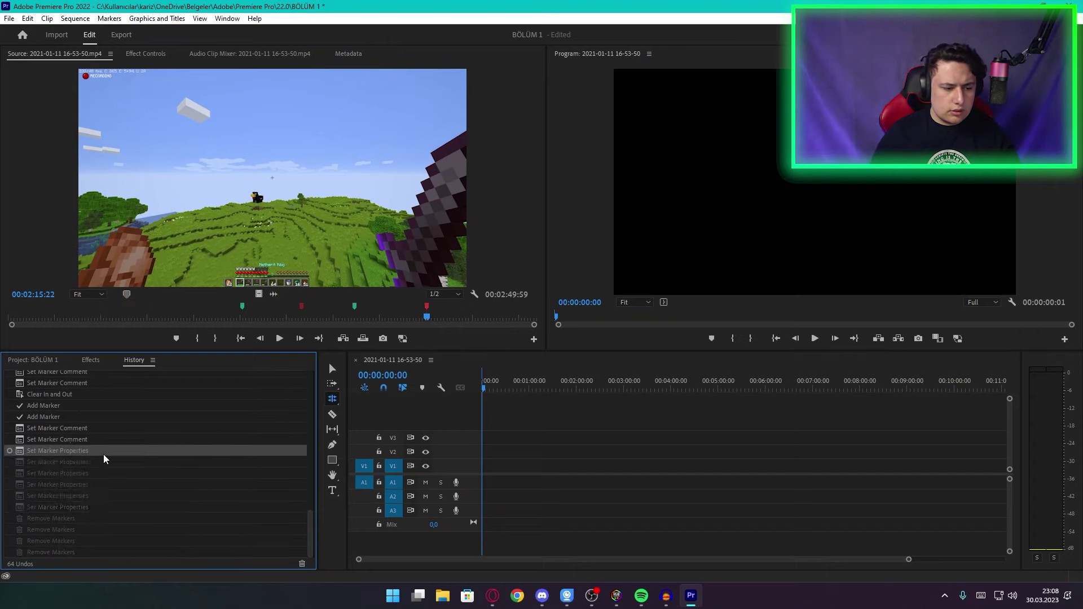
click(72, 519)
scroll(83, 462, up, 2)
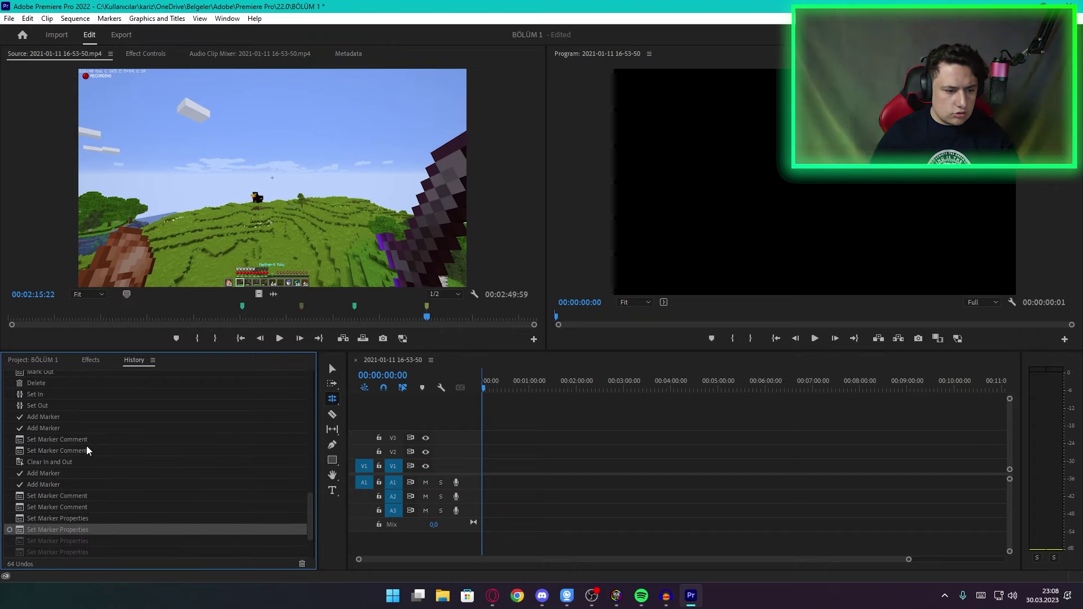
click(86, 416)
scroll(86, 420, up, 6)
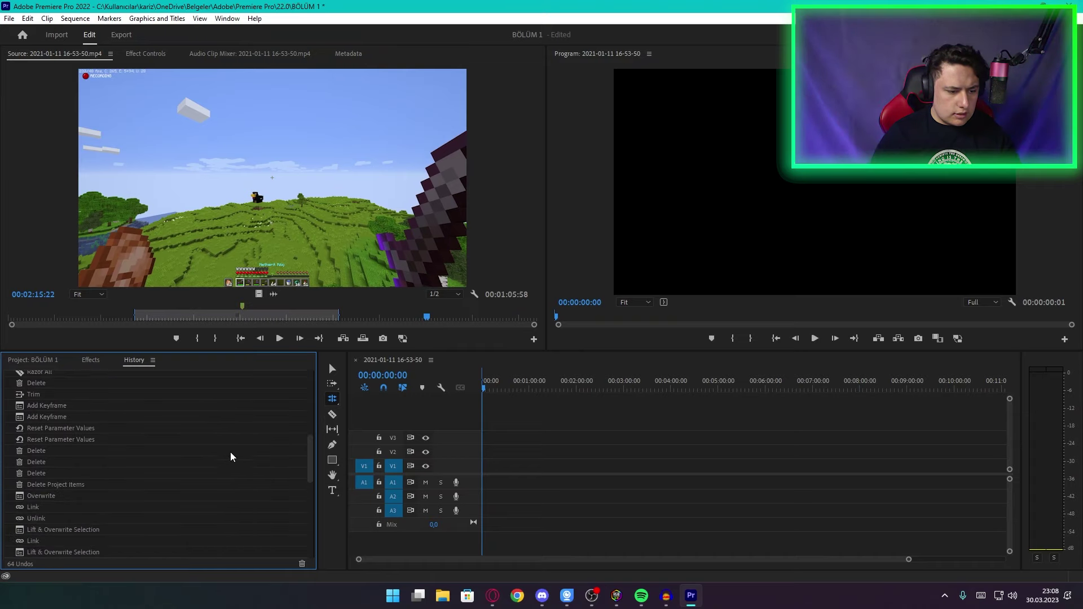
Step: Move through the marker comment and property history states and forward to the last Remove Markers entry
drag(309, 467, 306, 557)
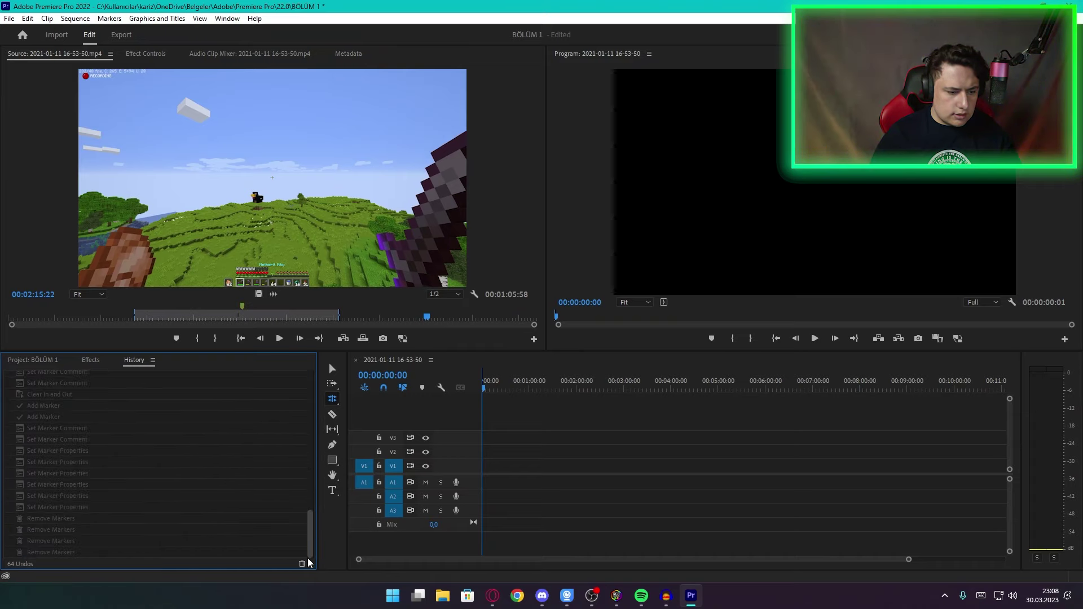
click(28, 505)
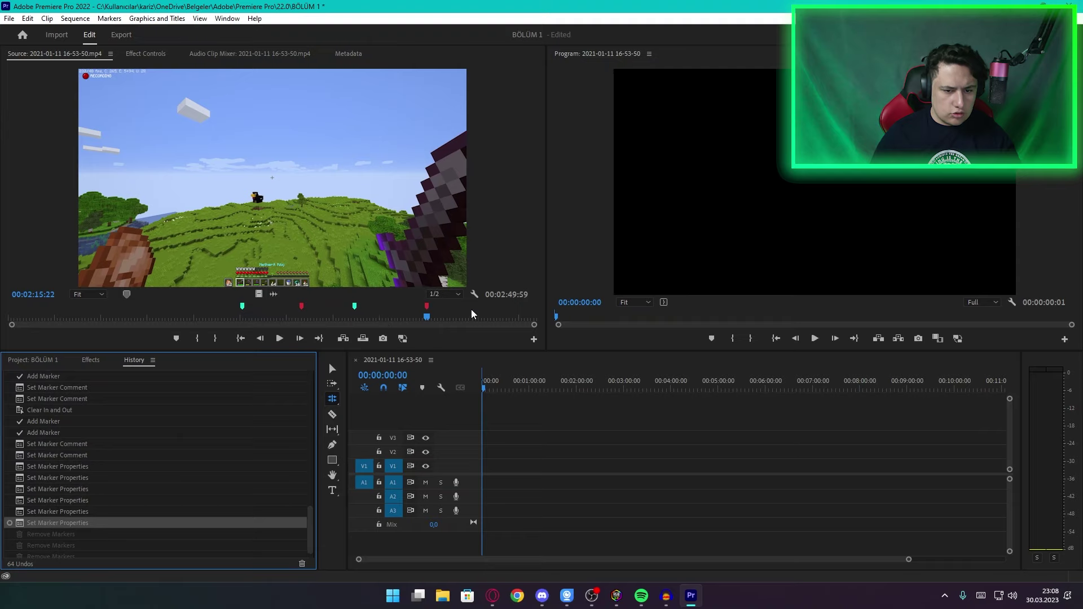
click(55, 444)
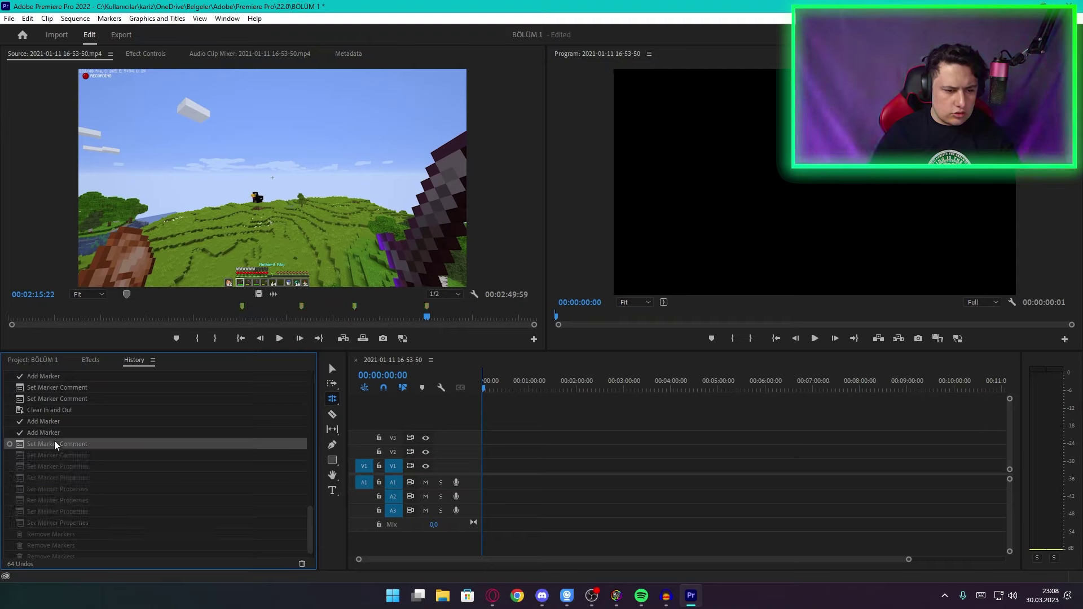
click(59, 486)
click(59, 502)
click(59, 520)
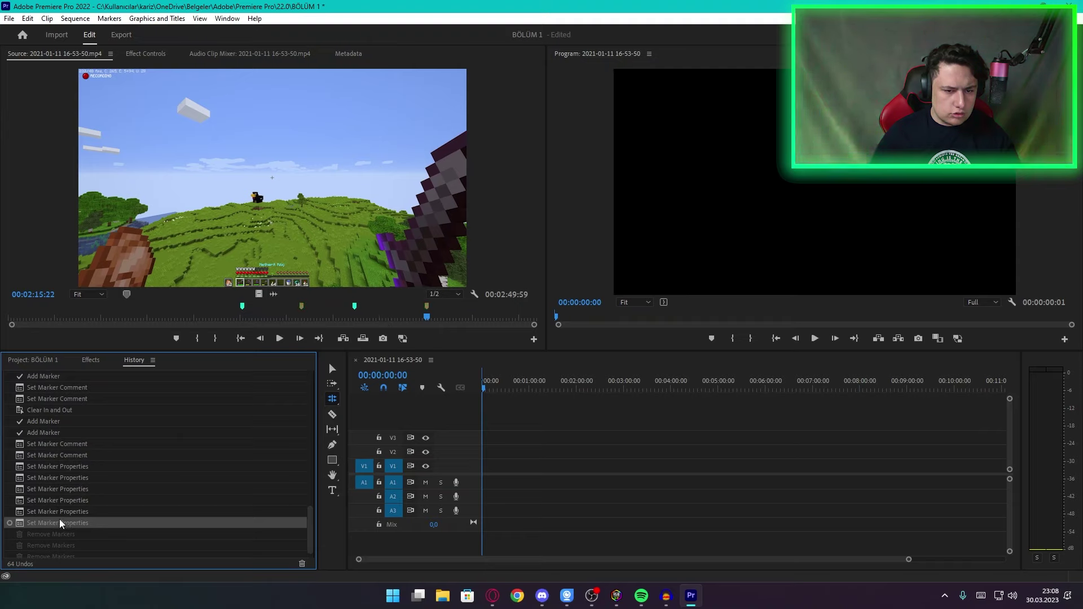
click(62, 534)
click(59, 546)
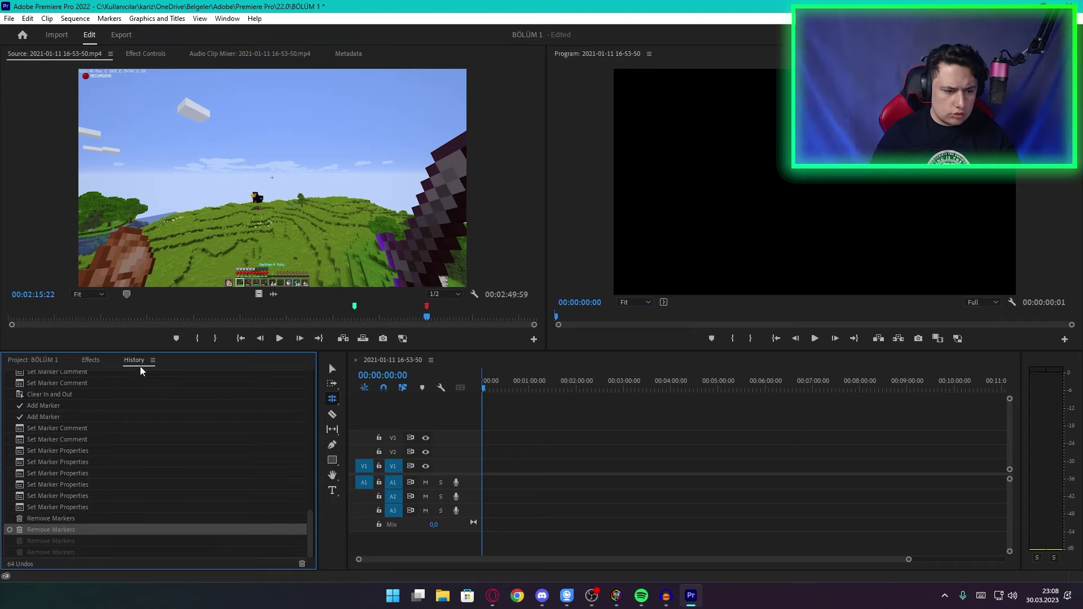
click(59, 552)
Step: Close the History, Audio Clip Mixer and Metadata panels
right_click(133, 360)
click(155, 364)
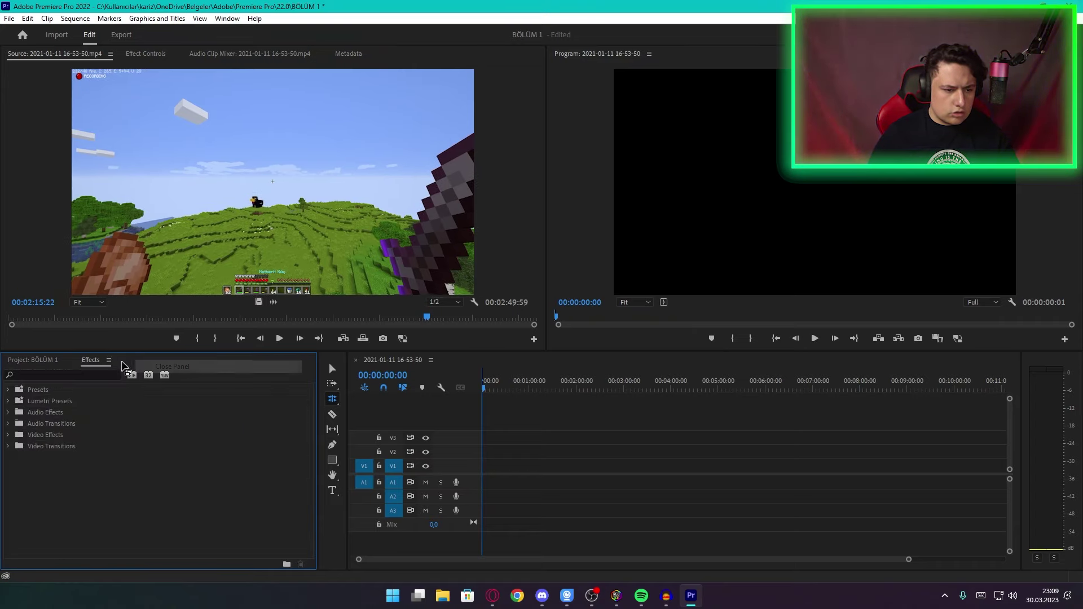
click(250, 54)
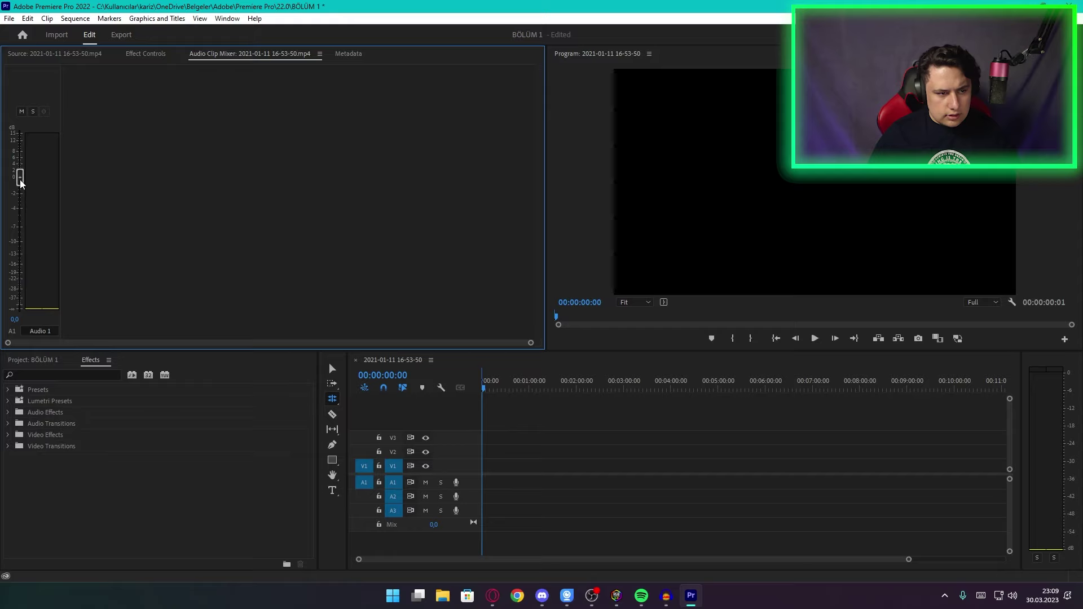
right_click(31, 164)
click(36, 130)
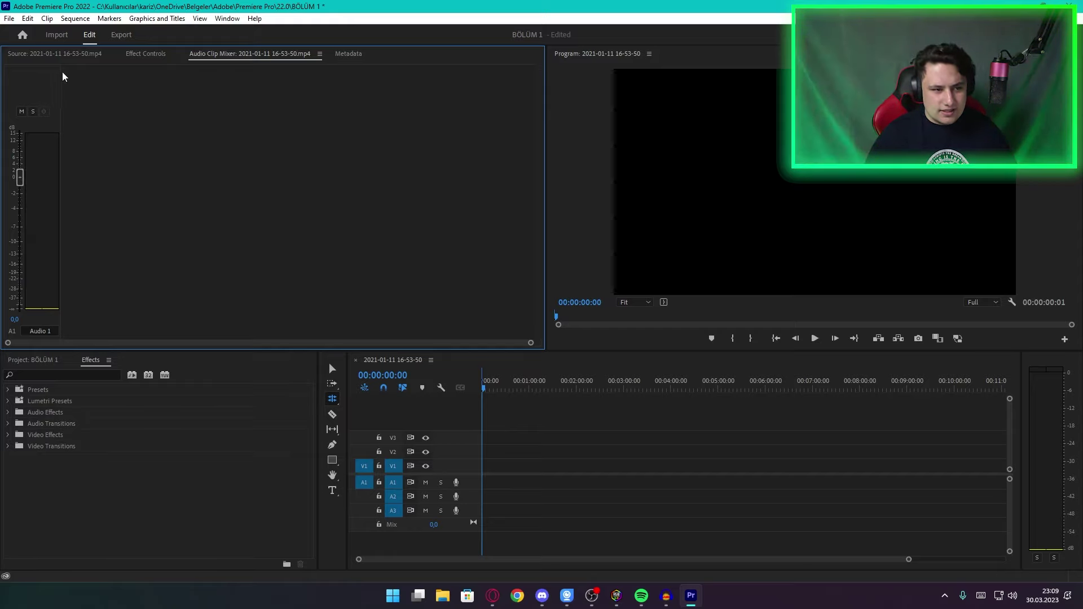
right_click(251, 59)
click(263, 53)
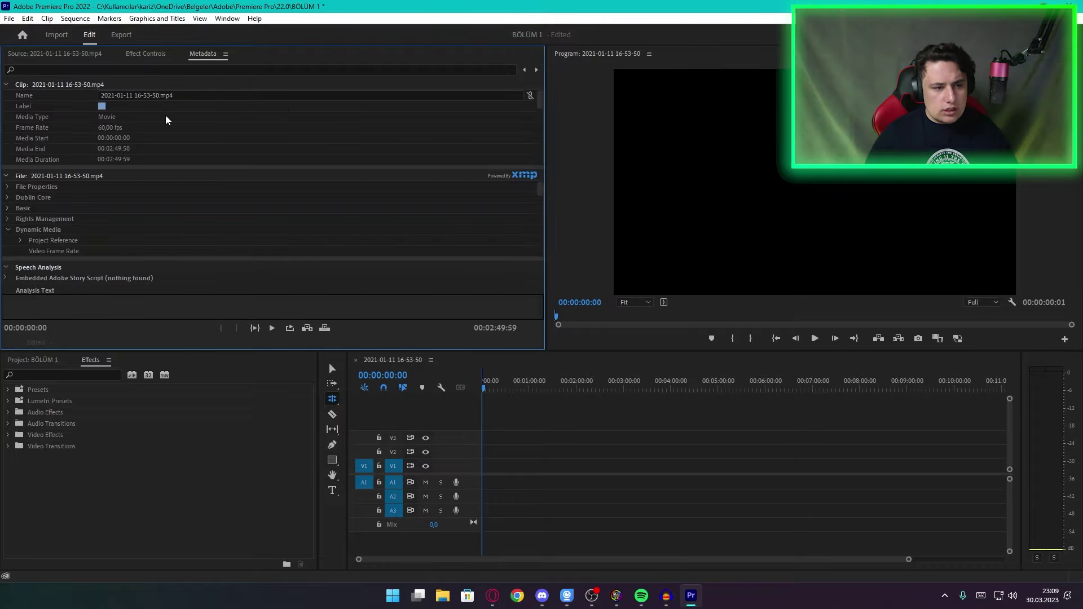
scroll(151, 182, down, 1)
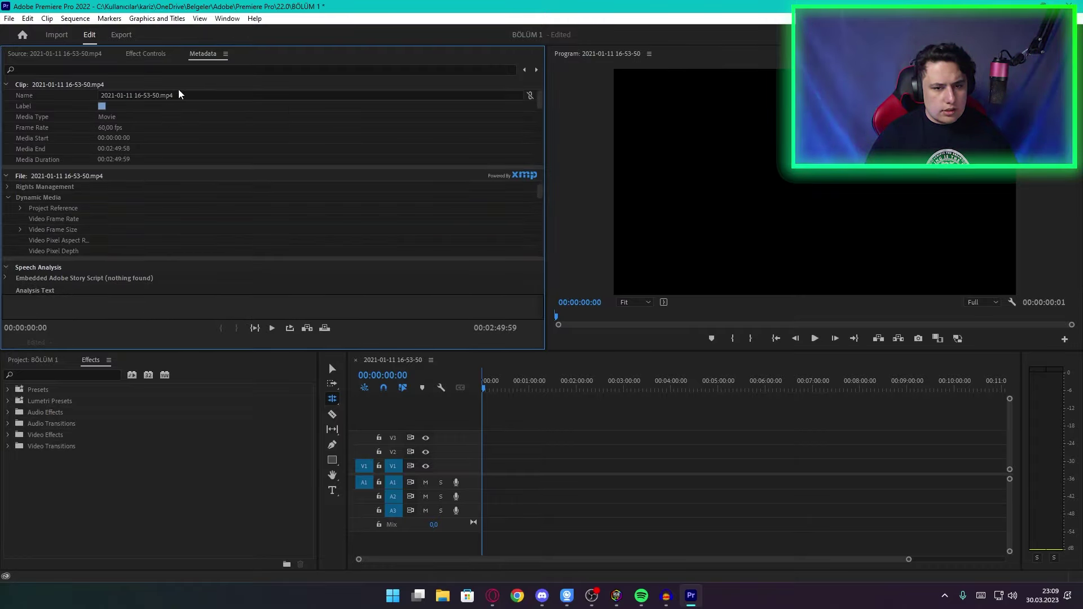
click(225, 53)
click(219, 65)
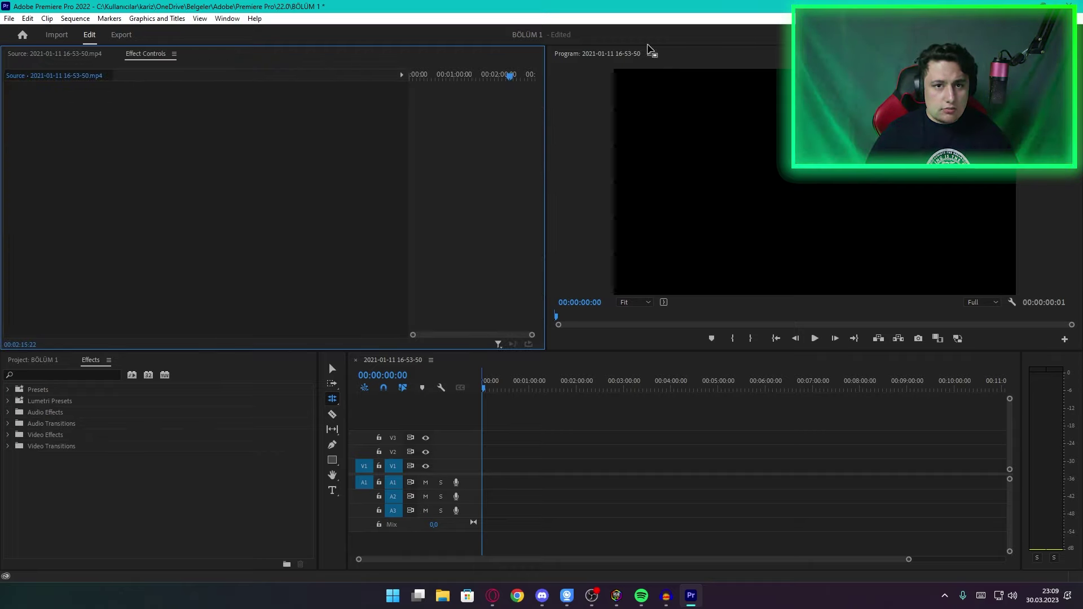
Step: Try docking the Project panel between the Source and Program monitors, and on the far side of the Program monitor
click(55, 54)
drag(33, 359, 31, 57)
drag(131, 66, 675, 70)
drag(590, 56, 564, 251)
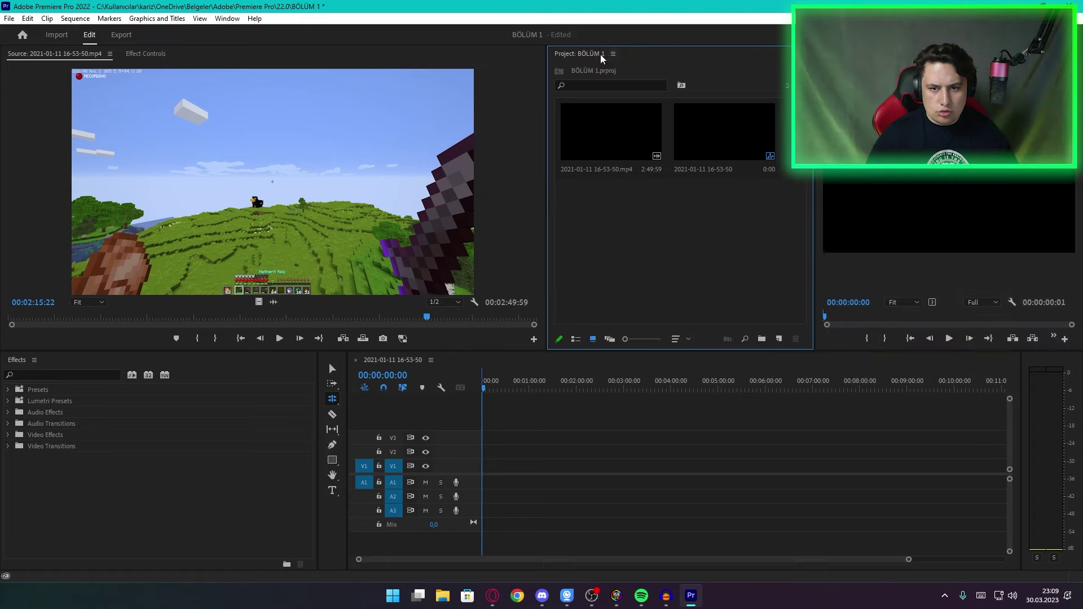
drag(600, 56, 1044, 146)
Step: Dock the Project panel in the Source monitor's group and place the Source monitor after Effect Controls
drag(982, 54, 198, 56)
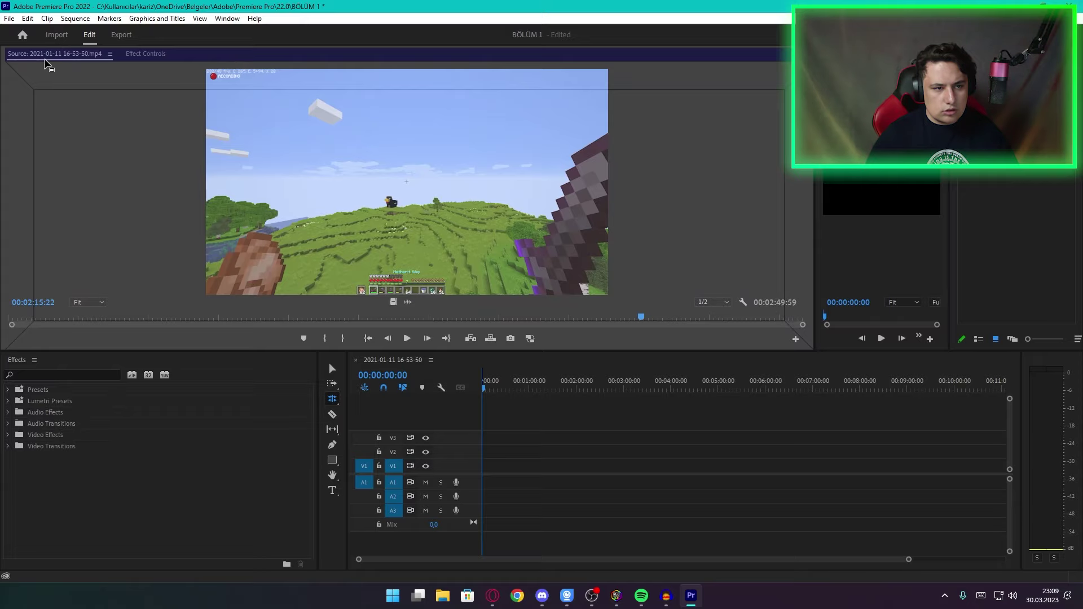
drag(45, 62, 107, 70)
click(140, 55)
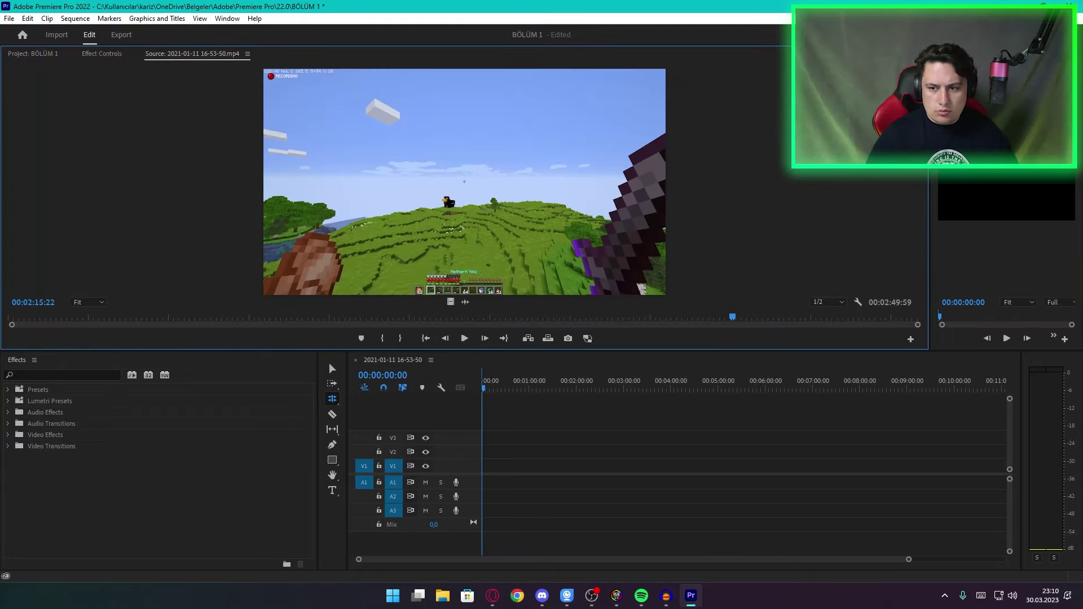
Step: Narrow the Project and Source group to widen the Program monitor, and dock the Effects panel beside the Program monitor
drag(930, 253, 407, 254)
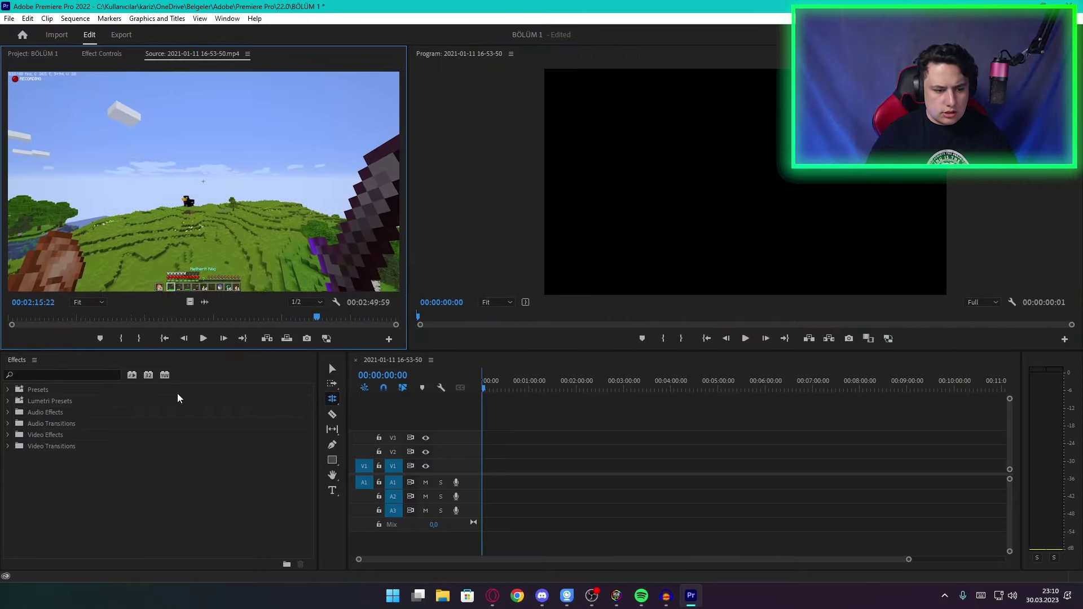
drag(13, 359, 1066, 189)
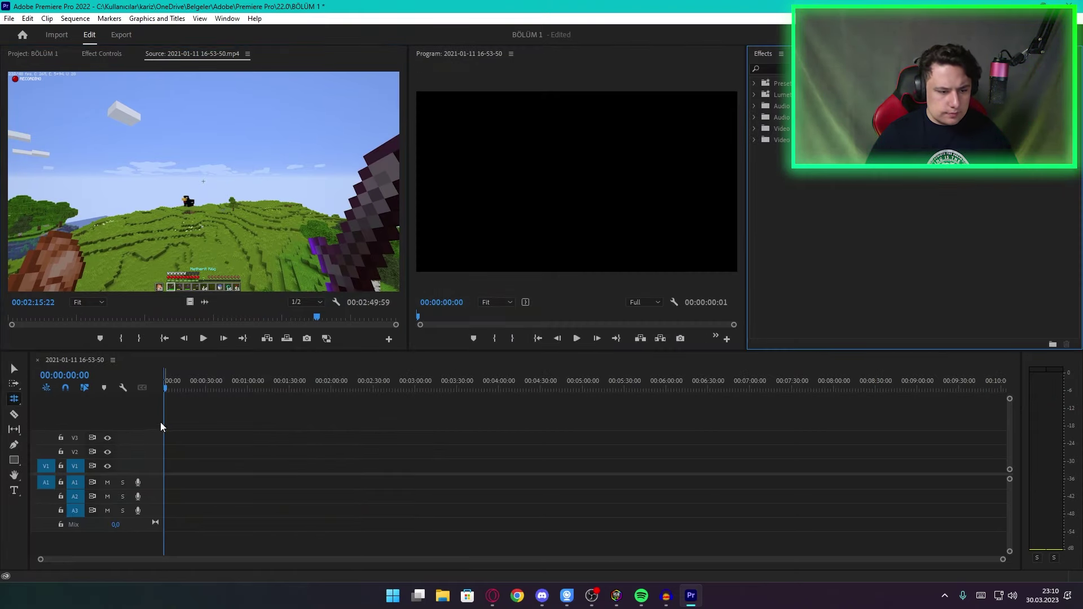
Step: Close the Effect Controls panel and the Source monitor, leaving only the Project panel in their group
drag(102, 53, 282, 53)
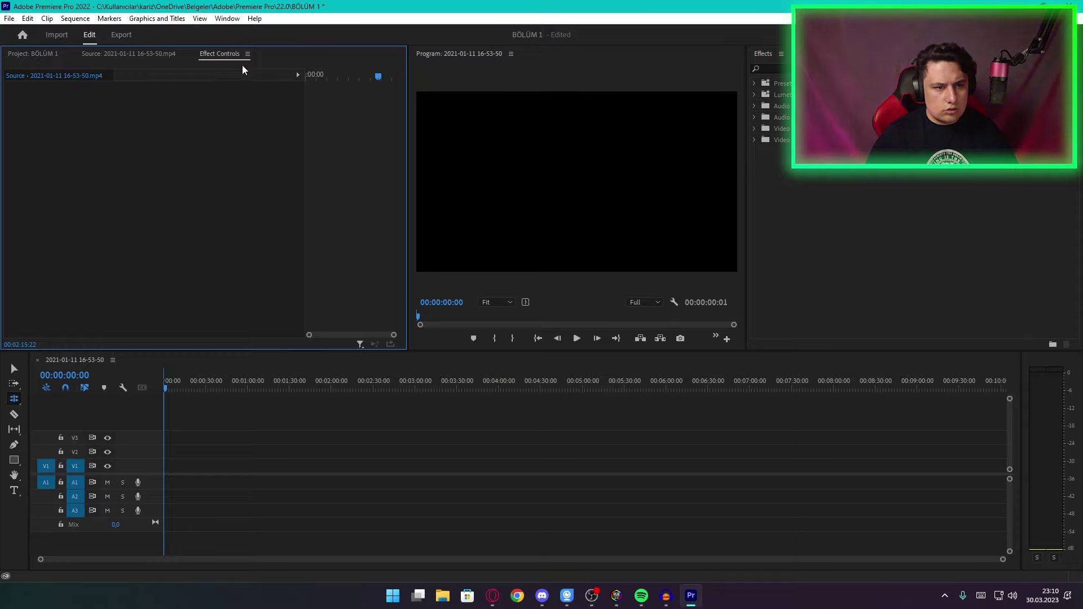
right_click(223, 53)
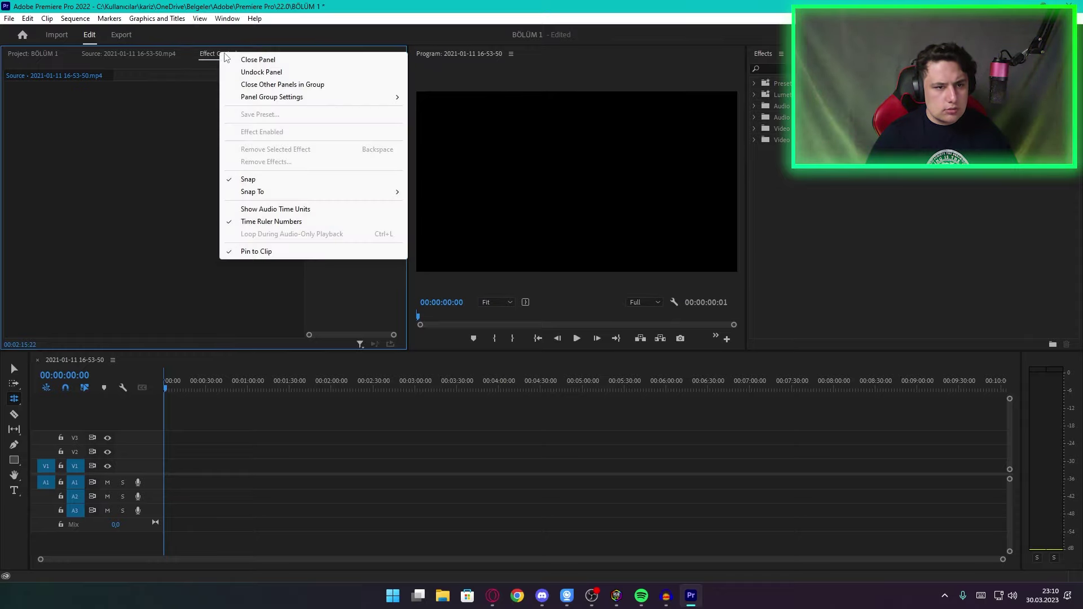
click(240, 57)
right_click(221, 53)
click(240, 58)
Step: Reopen the Source monitor, undock it and dock it in the Effects panel's group beside the Program monitor
click(231, 19)
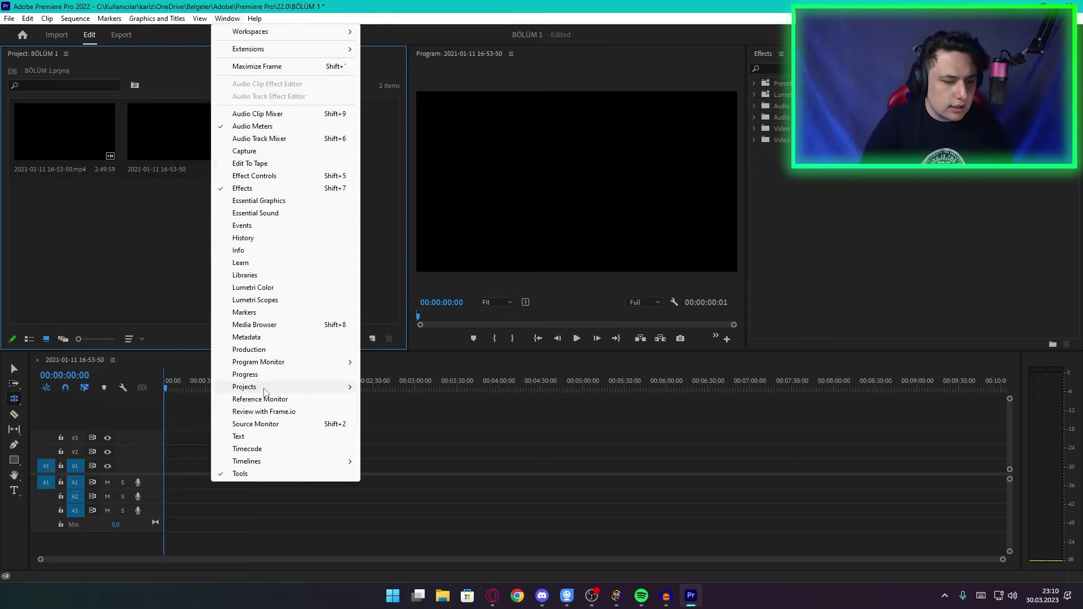
click(262, 424)
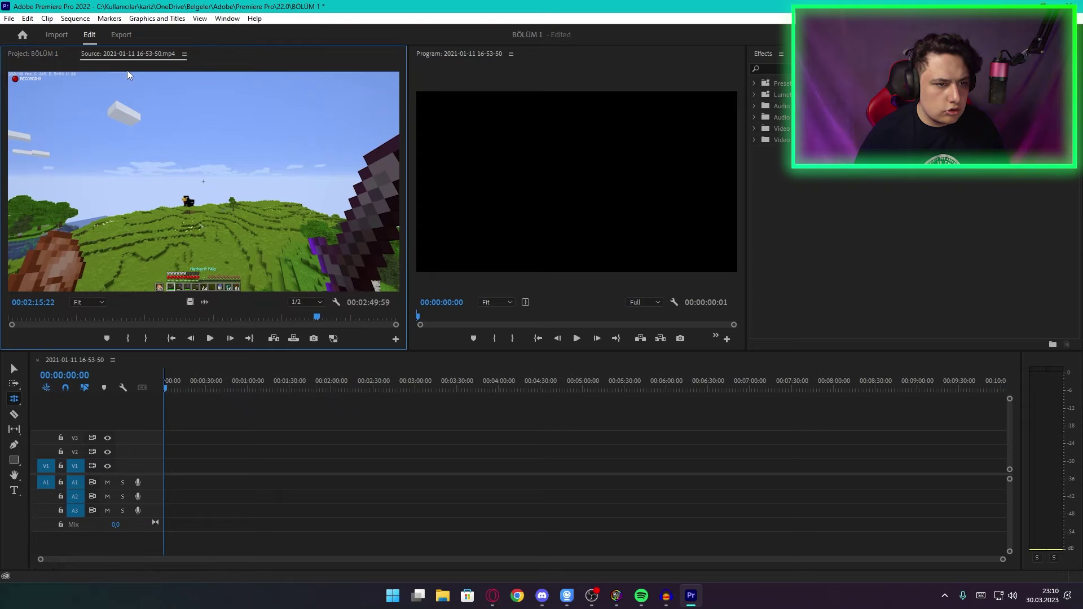
click(185, 53)
click(206, 72)
drag(100, 35, 902, 197)
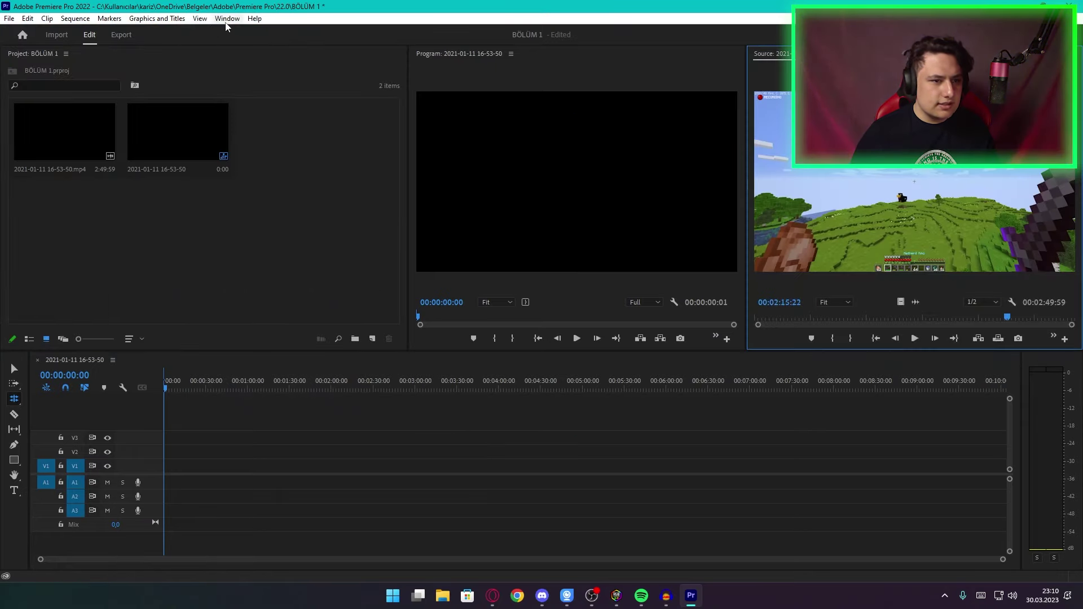
Step: Reopen the Effect Controls panel in the Project panel's group
click(227, 18)
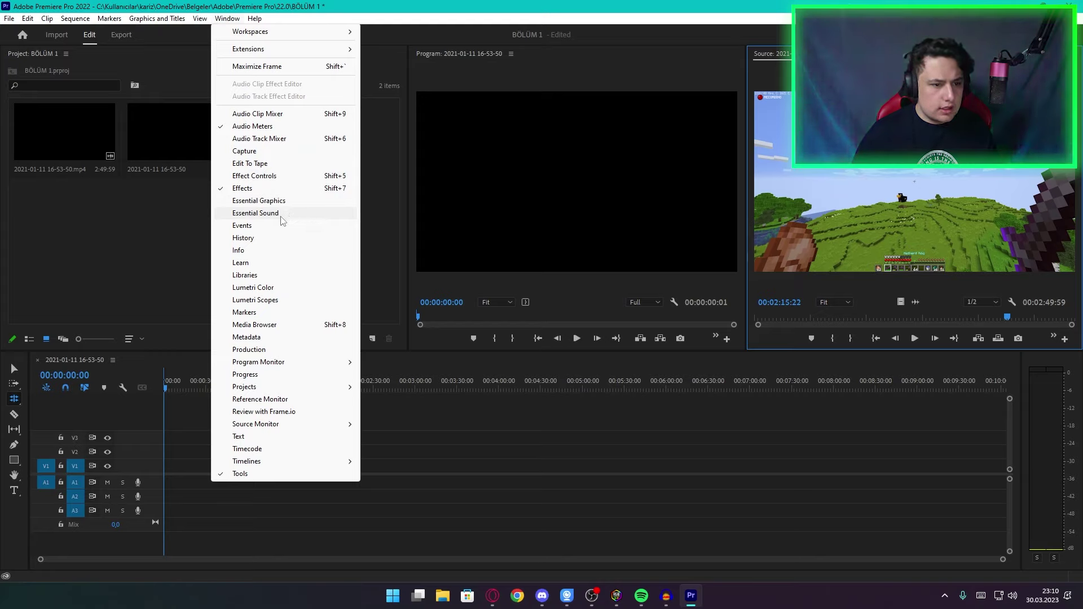
click(276, 176)
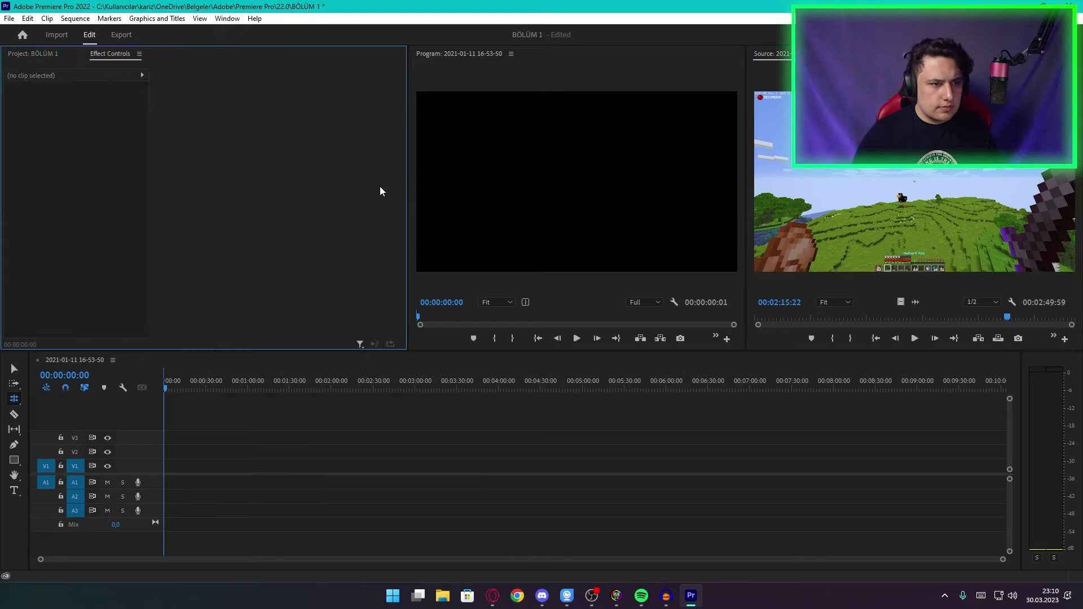
Step: Undock the Effect Controls panel and dock it in the Source monitor's group beside the Program monitor
click(139, 54)
click(165, 79)
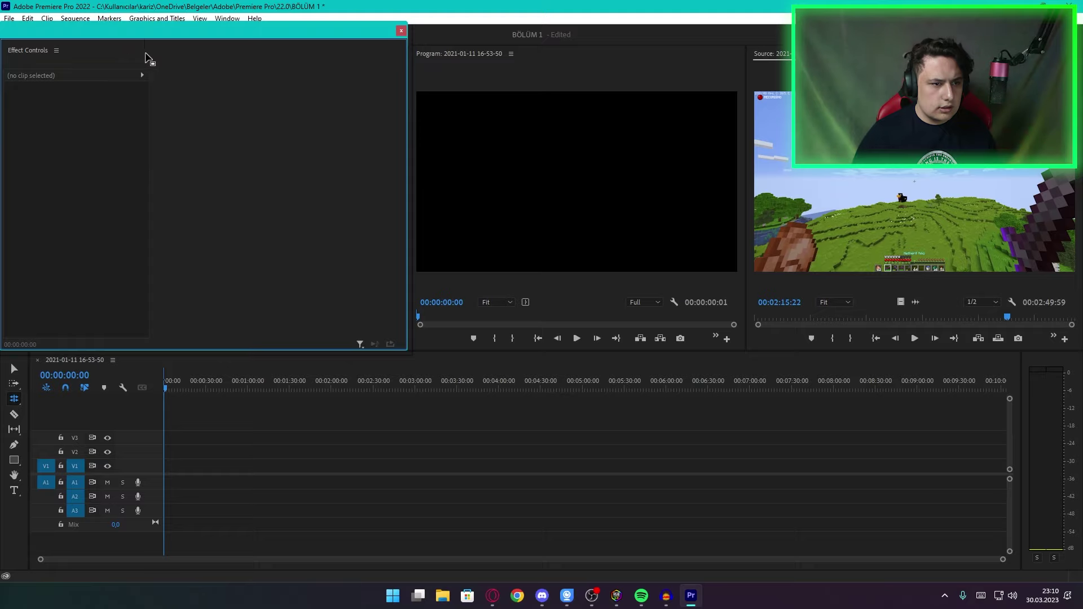
drag(17, 51, 846, 198)
Step: Enlarge the Program monitor by narrowing the Project panel and the Effect Controls group and lowering the timeline's upper edge
drag(413, 142, 303, 147)
drag(748, 169, 851, 169)
drag(281, 351, 281, 390)
Step: Select the source clip and the sequence in turn in the Project panel to compare the two items
drag(243, 245, 12, 107)
click(221, 195)
click(228, 138)
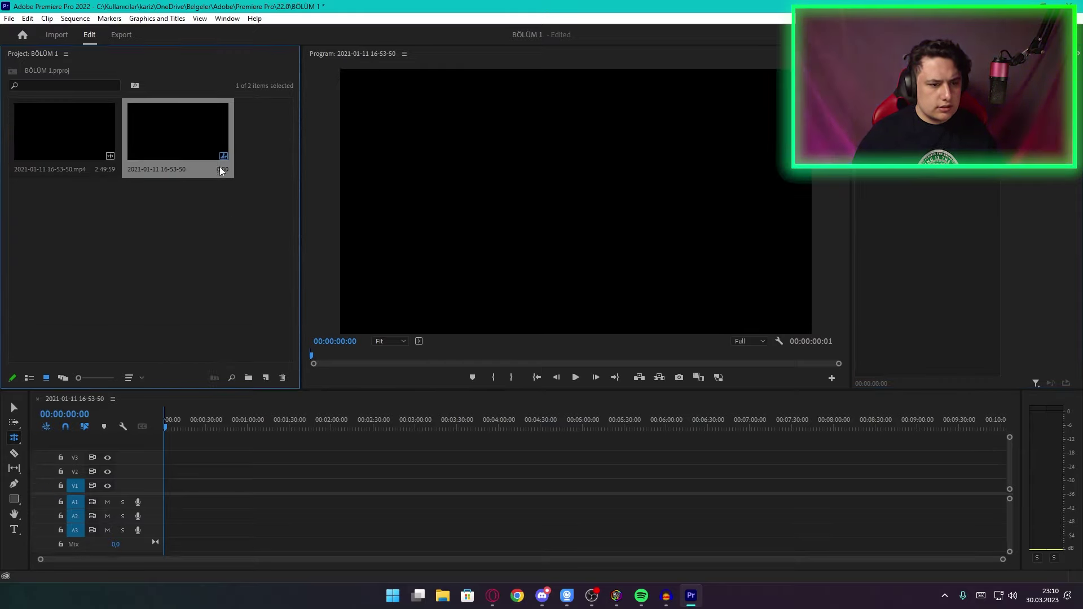
click(295, 436)
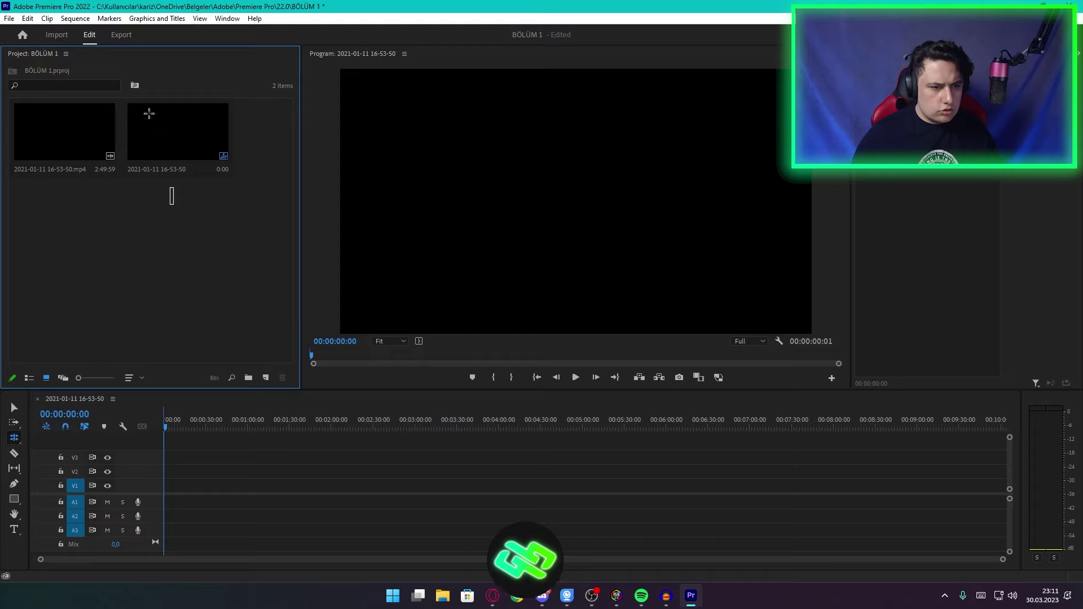
click(170, 140)
click(65, 152)
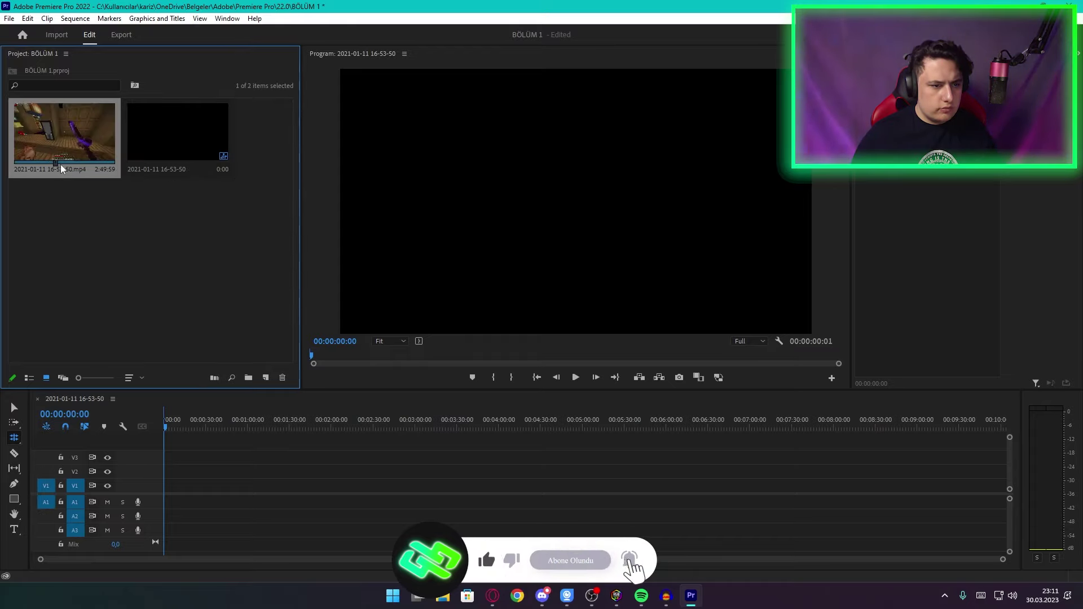
key(Right)
click(85, 148)
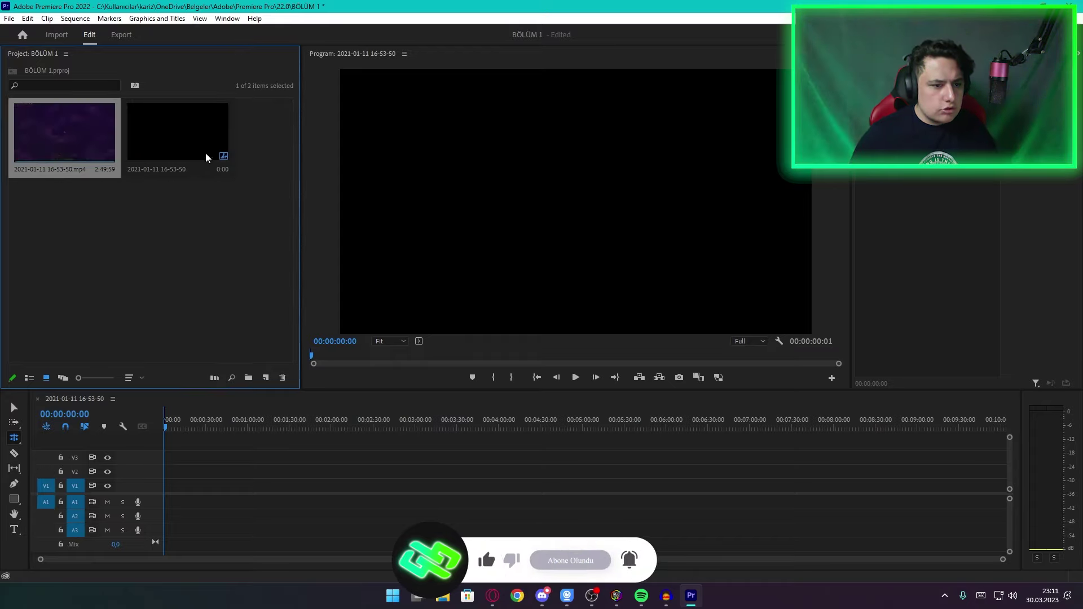
click(223, 164)
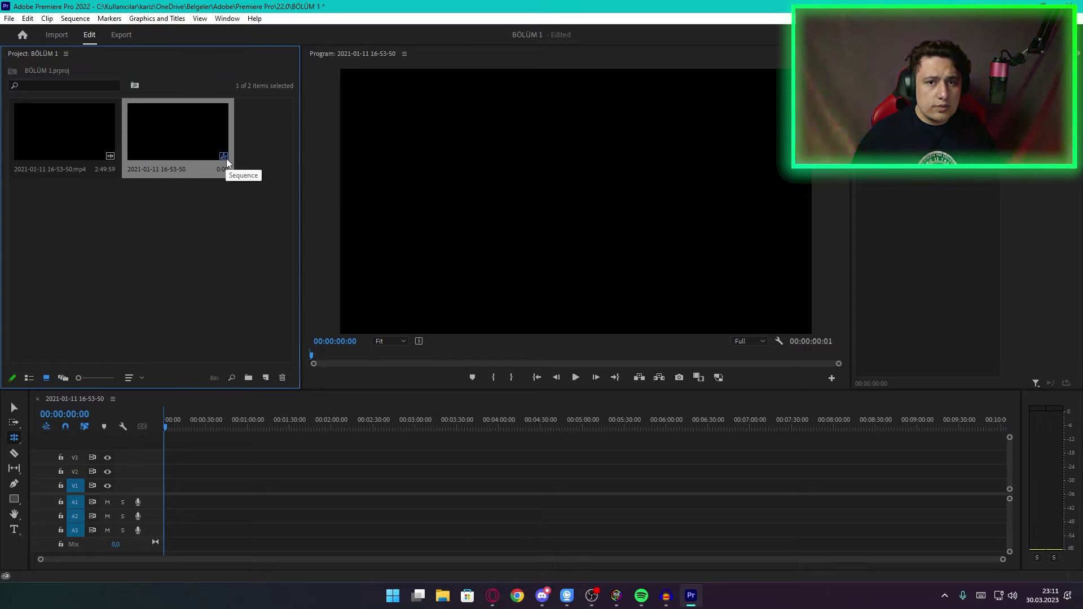
Step: Switch to the Selection tool and make the timeline slightly taller
drag(225, 164, 75, 351)
key(v)
click(91, 229)
drag(178, 390, 178, 377)
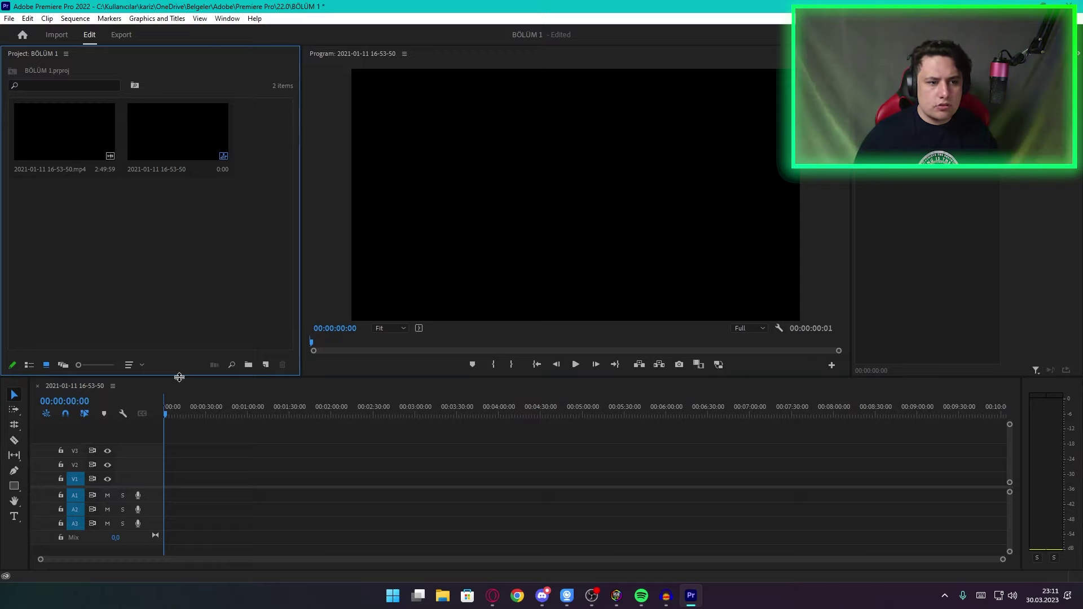
click(205, 144)
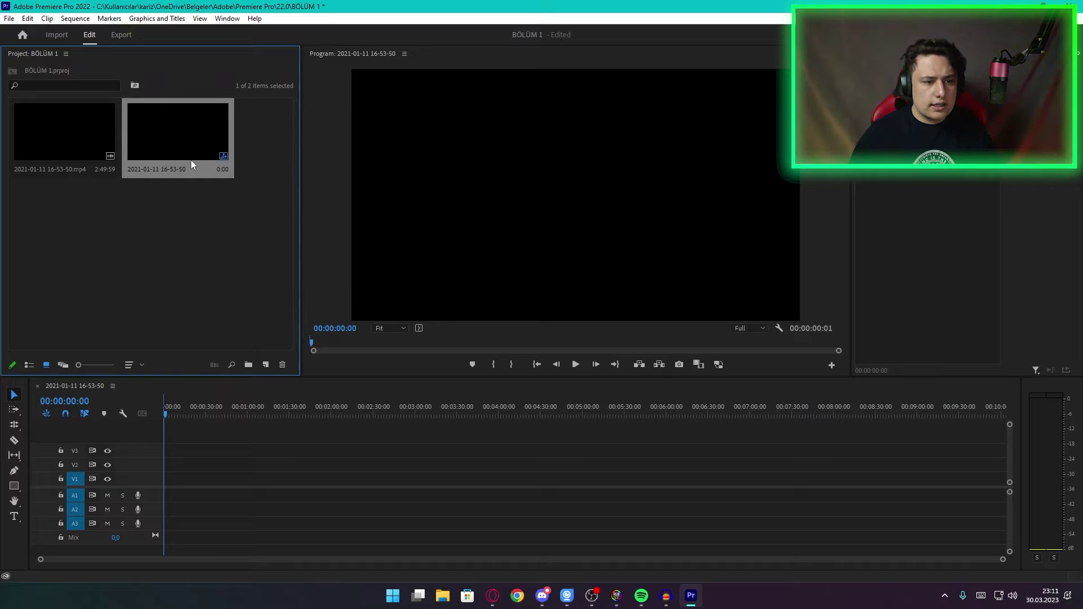
key(Delete)
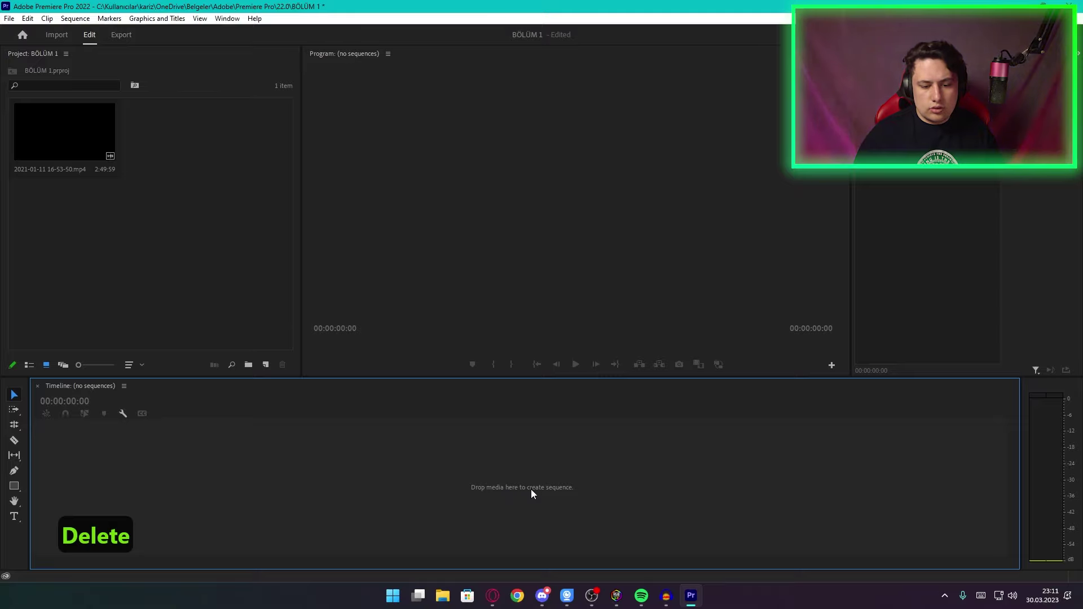
double_click(66, 131)
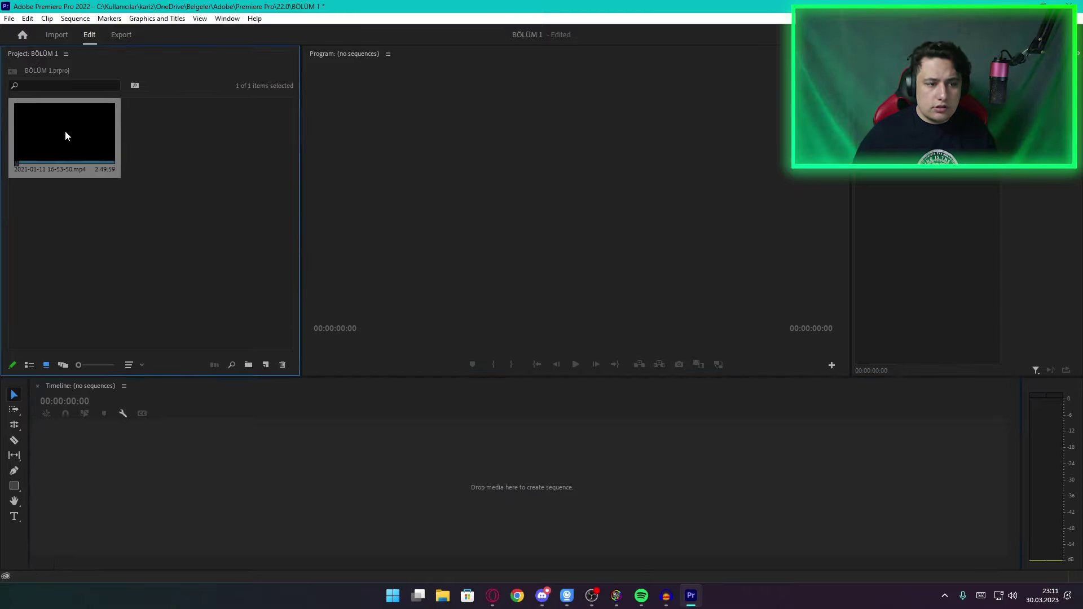
drag(92, 138, 198, 480)
drag(755, 450, 321, 430)
drag(511, 446, 375, 416)
click(522, 424)
Step: Examine the timeline clip's available commands and select its video and audio parts together
right_click(234, 472)
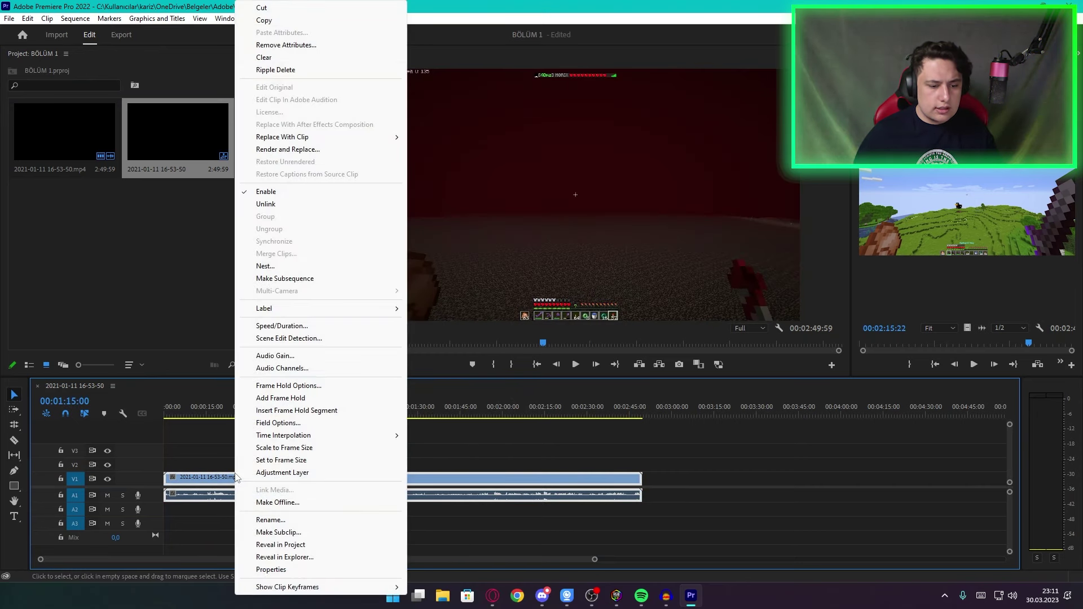
click(229, 474)
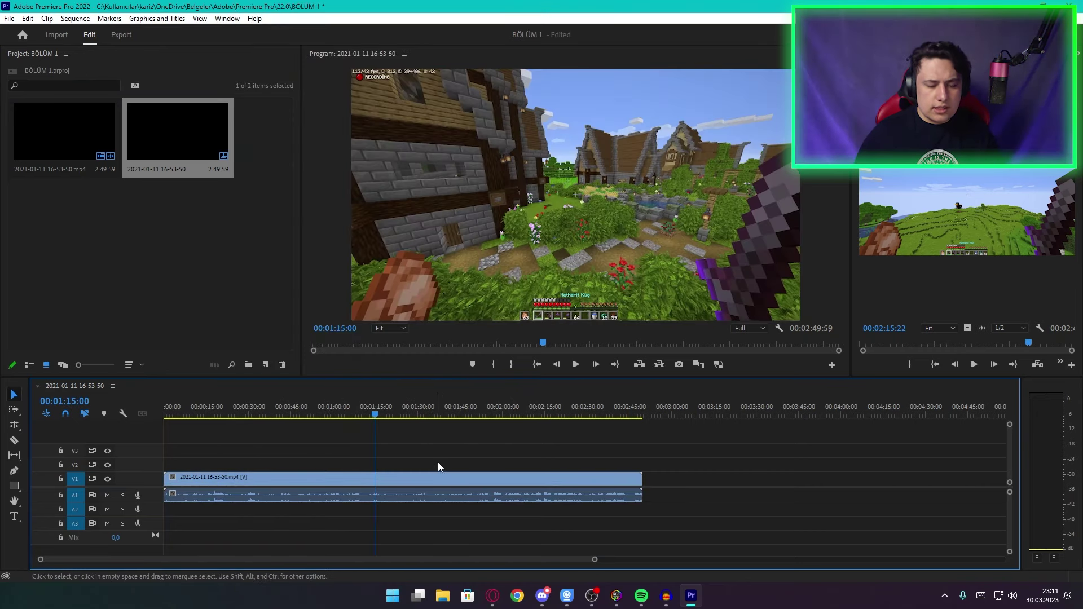
drag(437, 461, 399, 497)
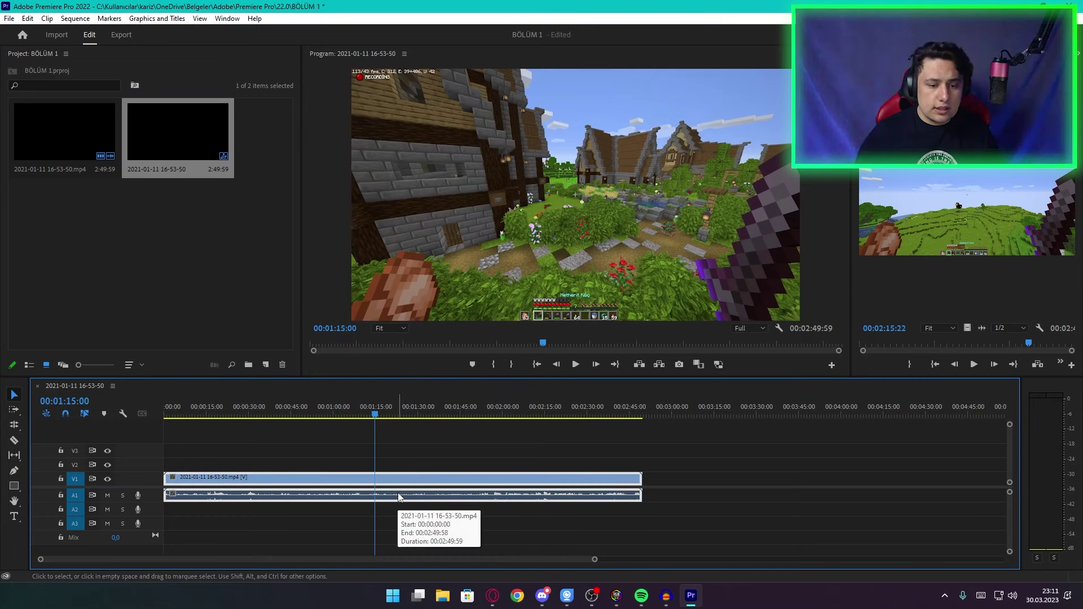
drag(396, 440, 371, 478)
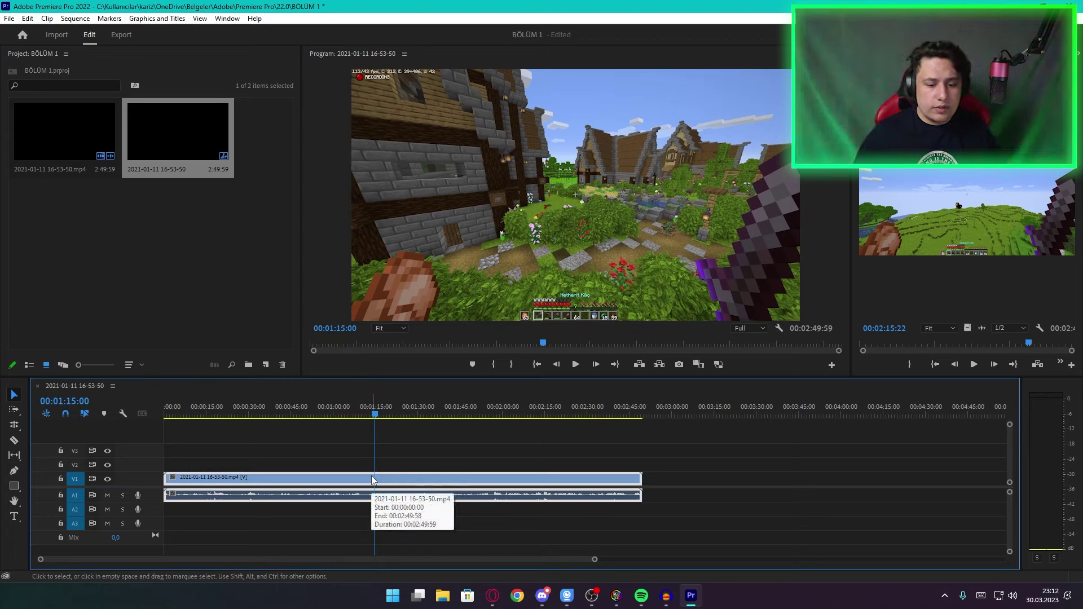
Step: Delete the linked video and audio clip from the timeline and close the sequence
drag(442, 516, 352, 435)
key(Delete)
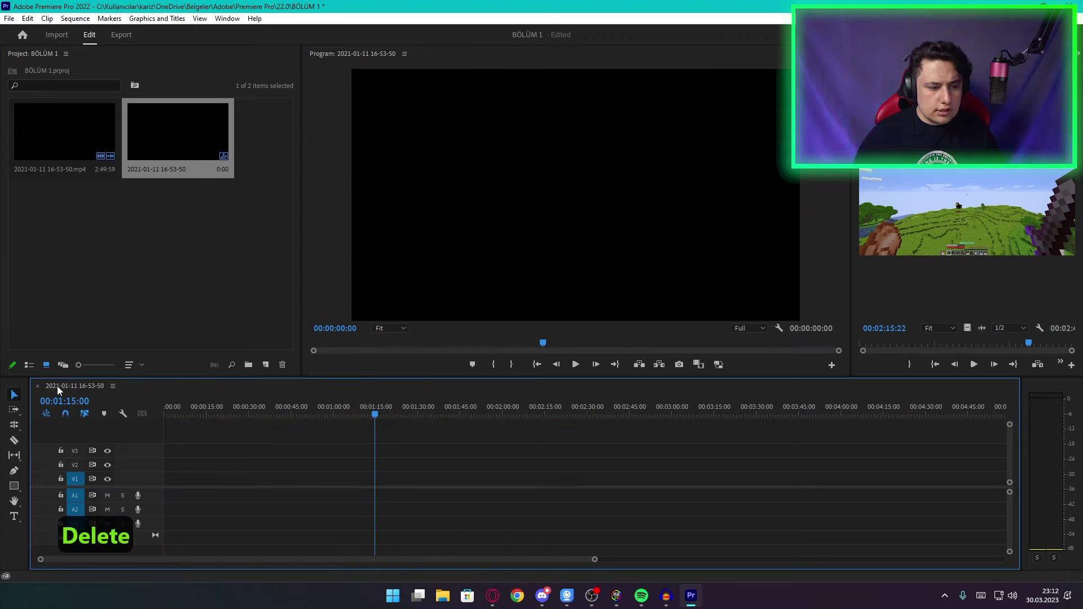
click(38, 386)
Step: Delete the sequence made from the clip, leaving only the source video in the project
click(234, 220)
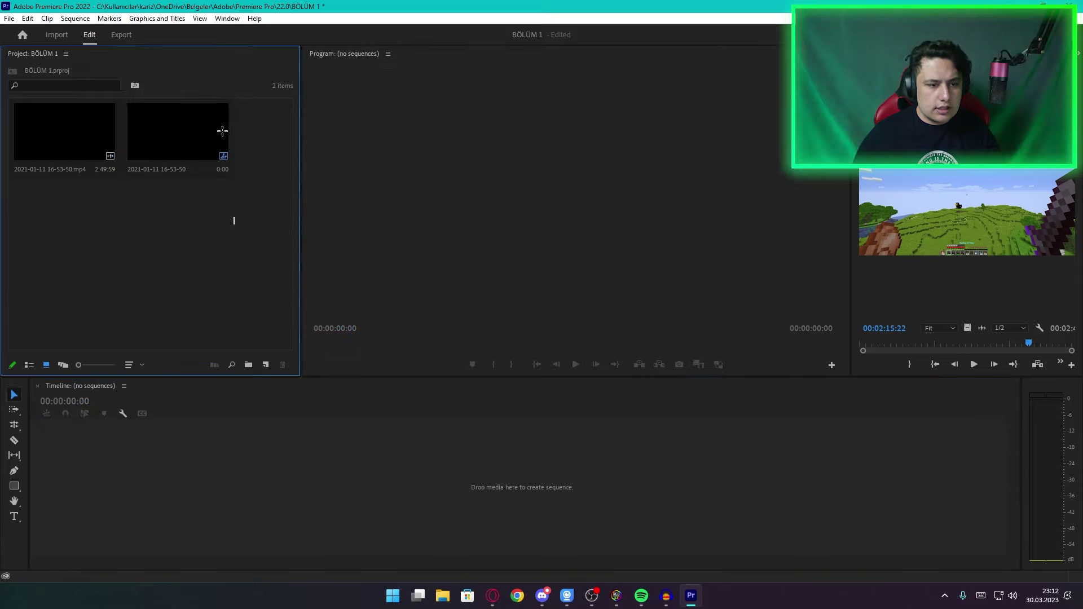
click(222, 131)
key(Delete)
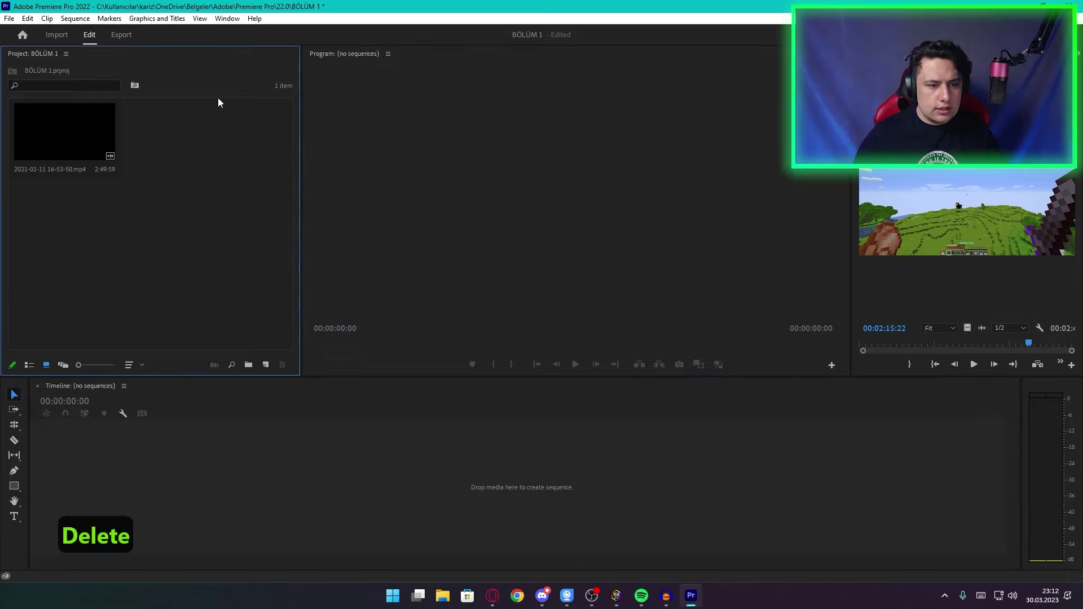
click(267, 367)
click(275, 381)
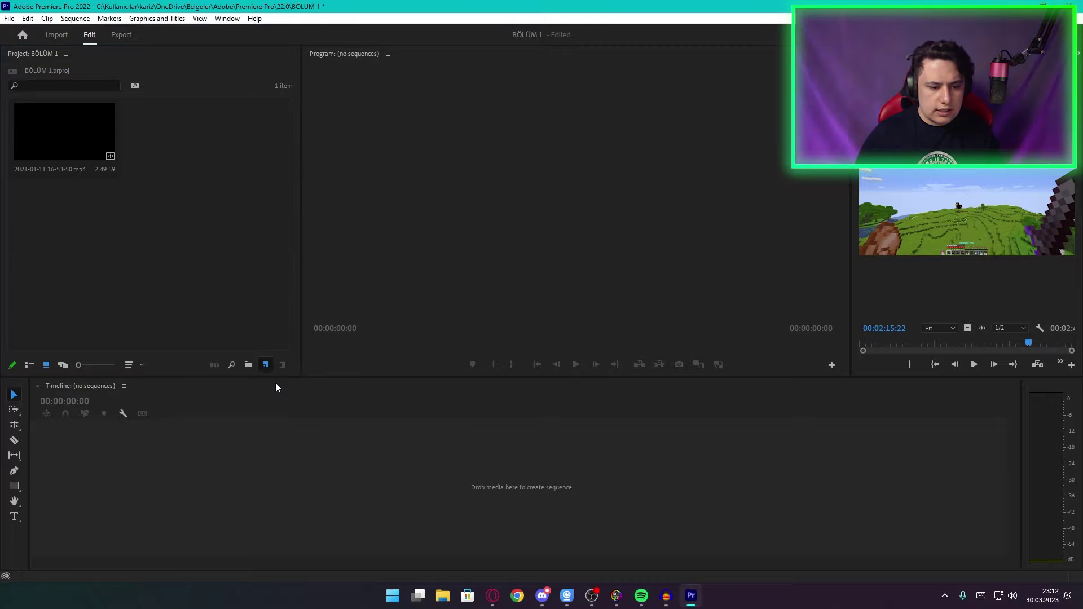
key(Escape)
Step: Start a new sequence, collapse the Digital SLR presets and look through the DV - 24P preset folder
right_click(219, 180)
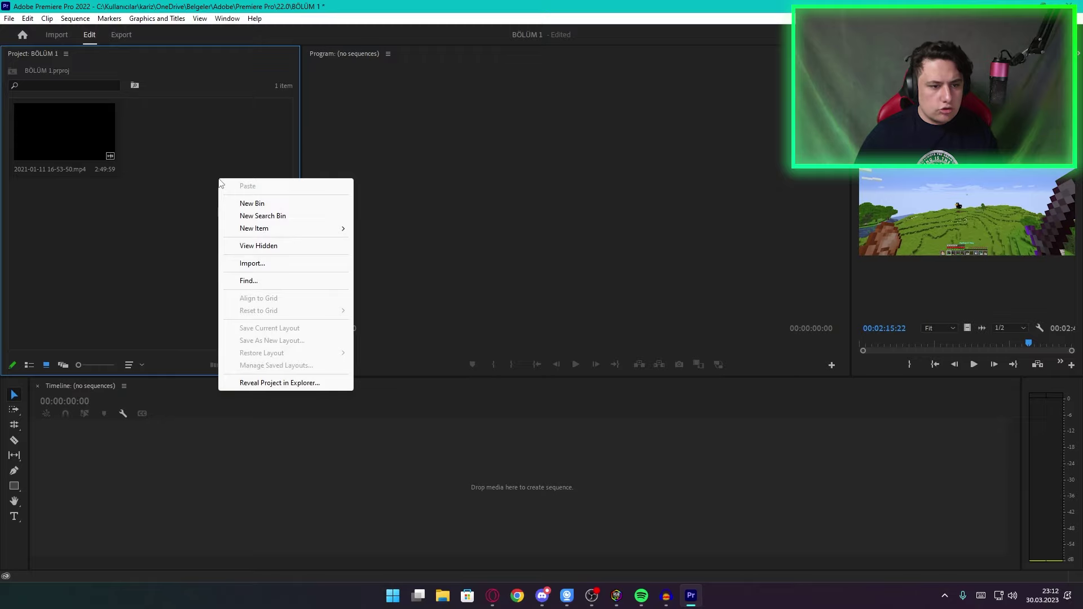
mouse_move(250, 230)
click(377, 228)
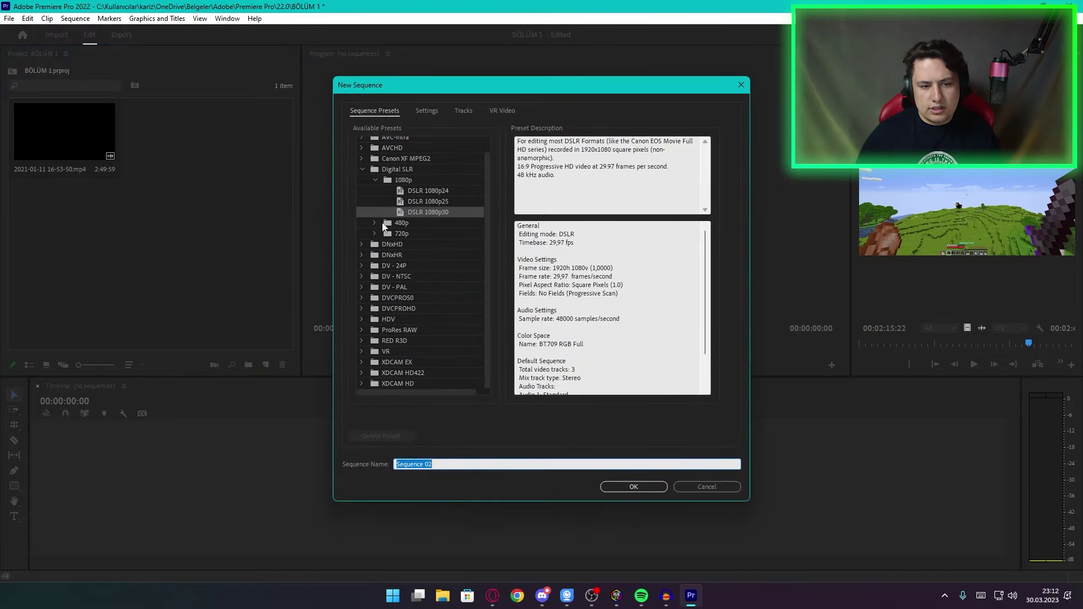
scroll(394, 208, up, 1)
click(376, 195)
click(361, 185)
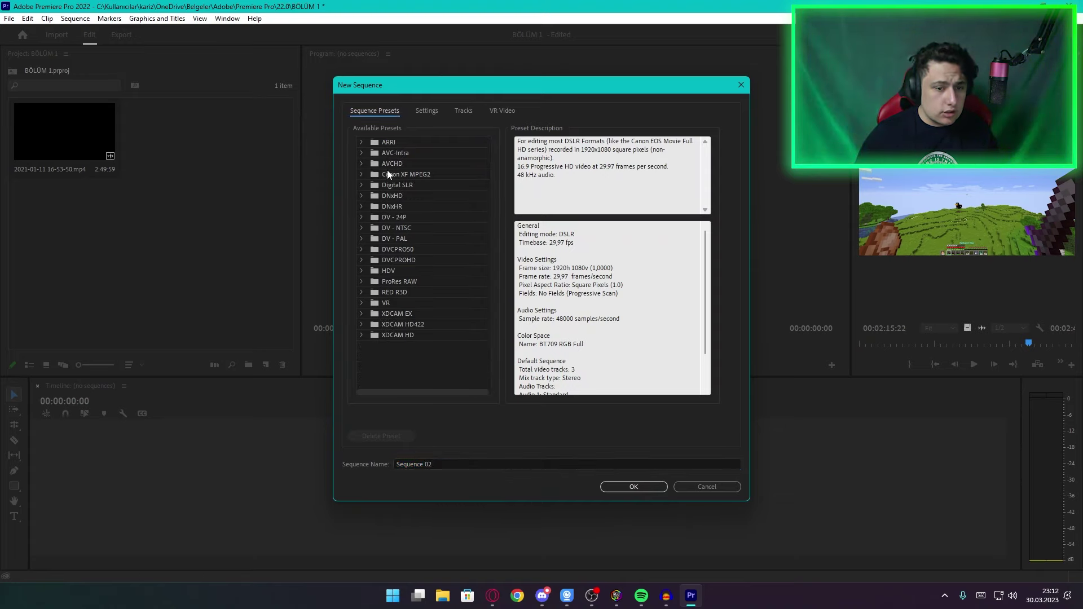
click(362, 215)
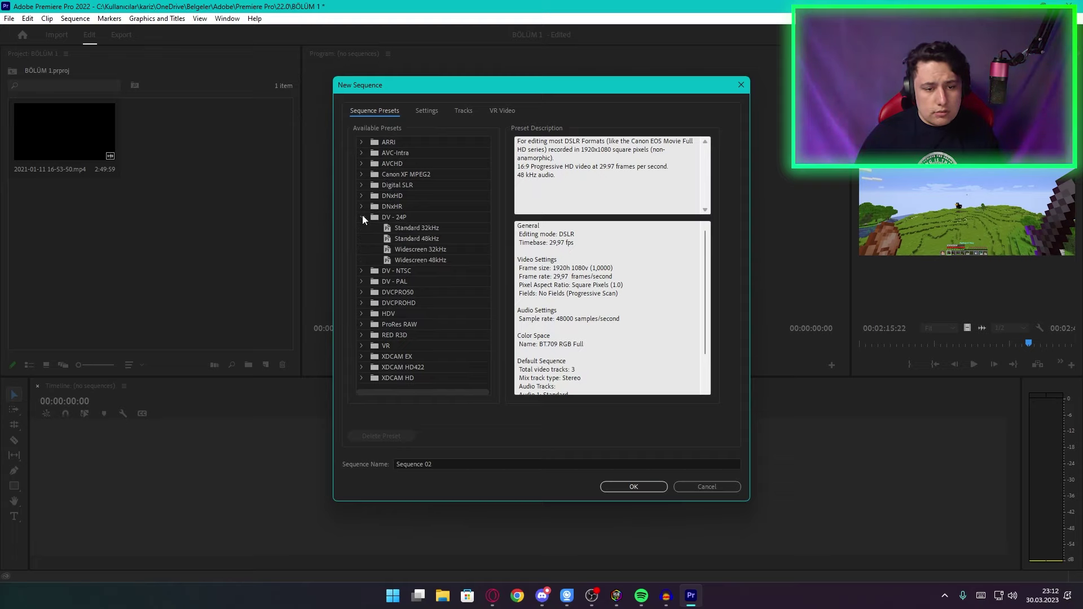
click(364, 212)
Step: Choose the ARRI 1080p 30 preset from the ARRI 1080p folder for the new sequence
click(364, 147)
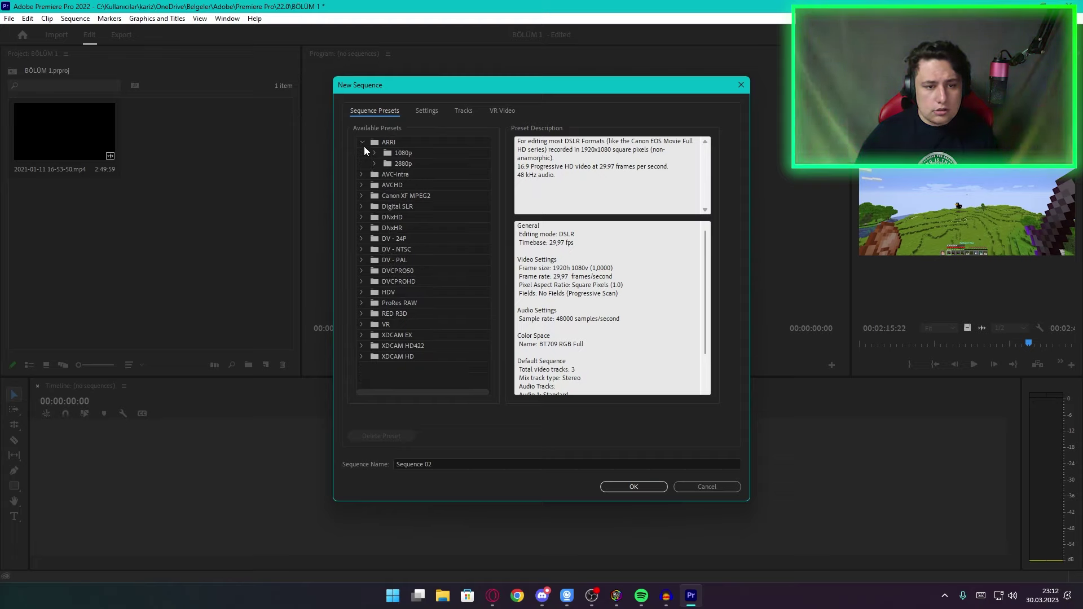
click(374, 152)
click(452, 206)
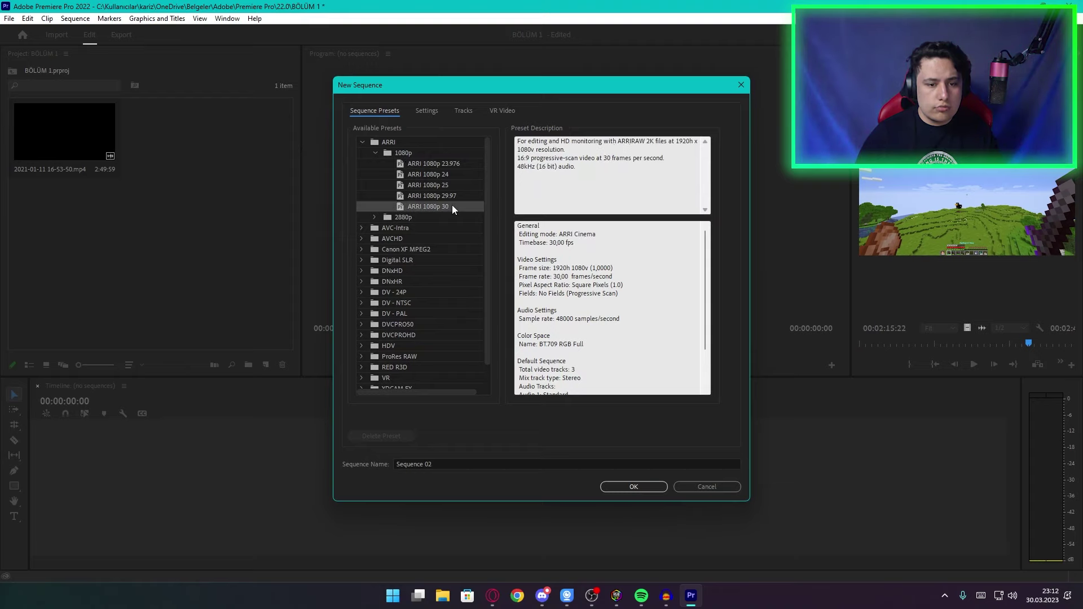
click(363, 142)
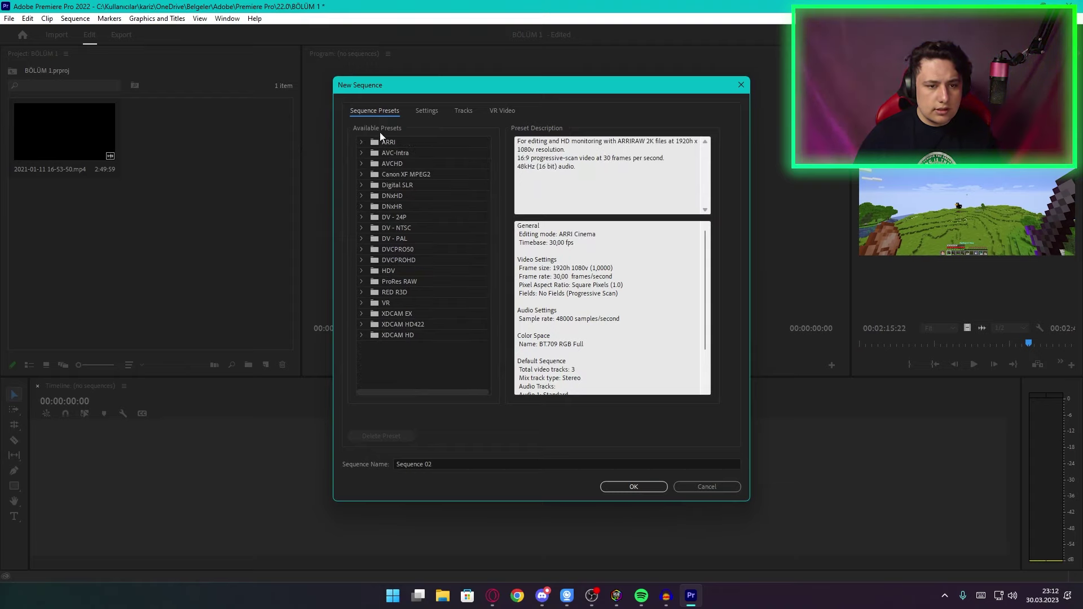
Step: Set the new sequence's editing mode to Custom
click(427, 111)
click(475, 131)
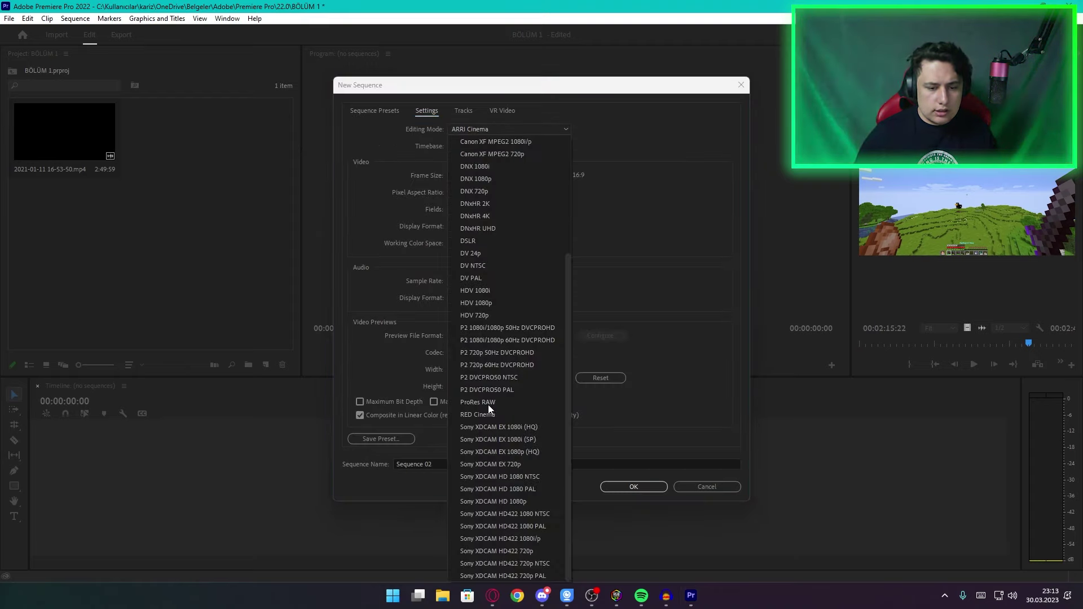
scroll(512, 259, up, 5)
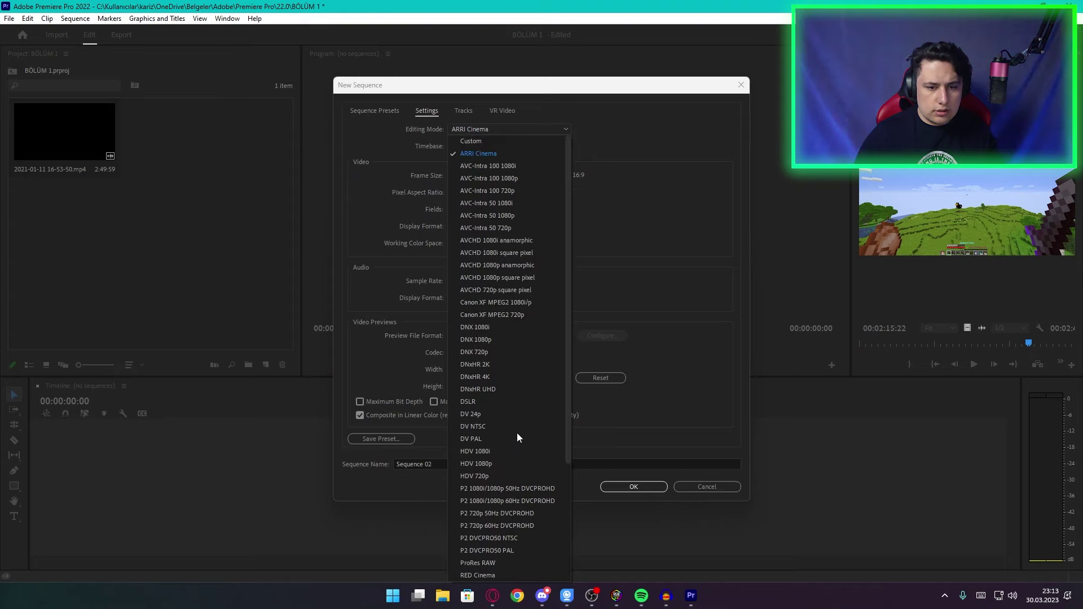
click(495, 141)
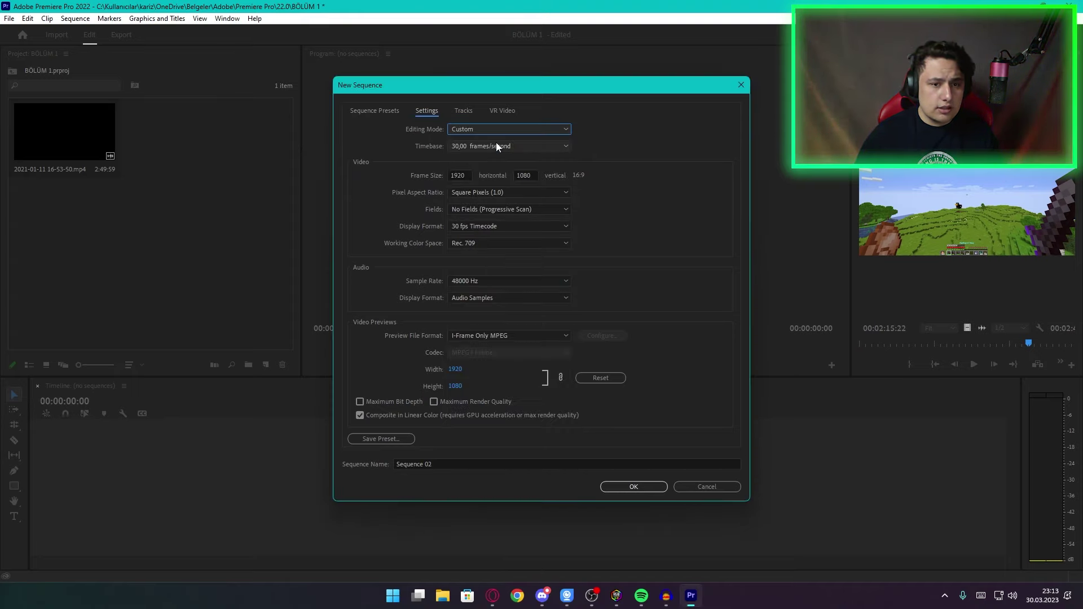
Step: Try timebases of 24 and 10 frames/second for the new sequence and settle on 60 frames/second
click(485, 145)
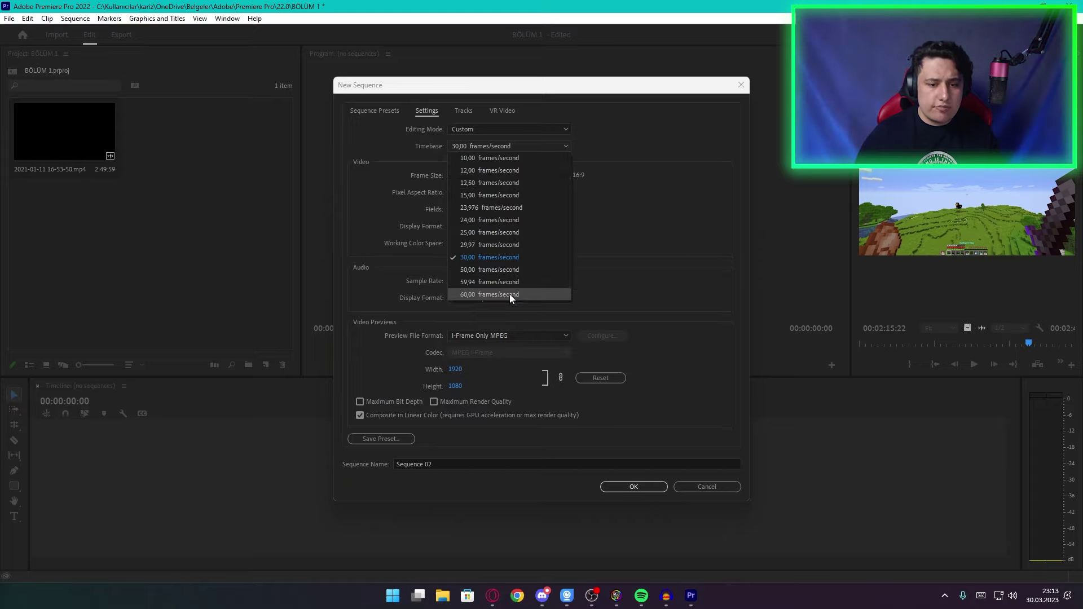
click(506, 220)
click(496, 147)
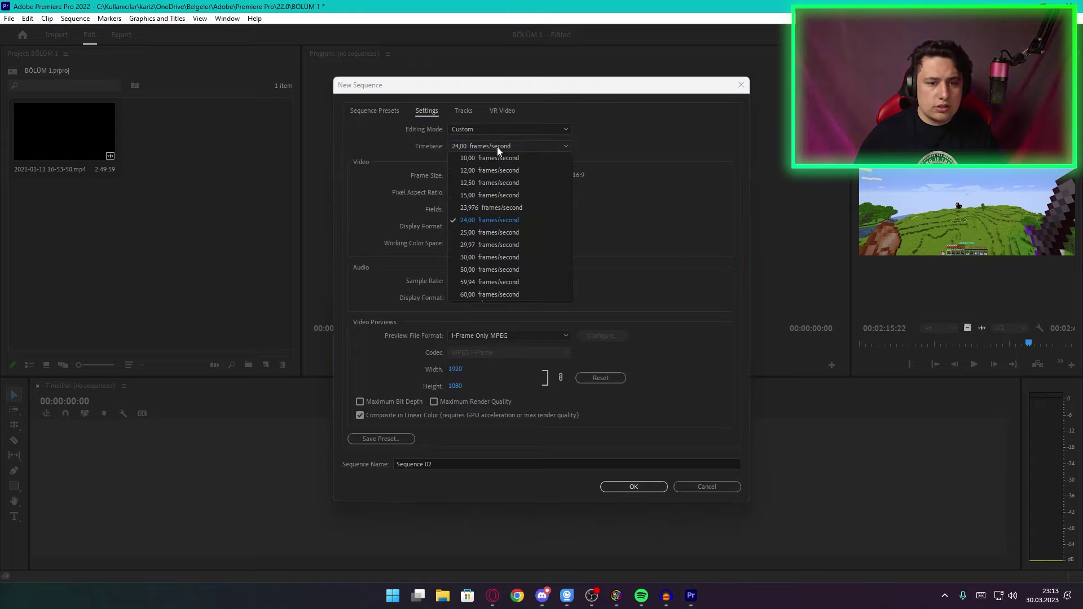
click(496, 157)
click(496, 147)
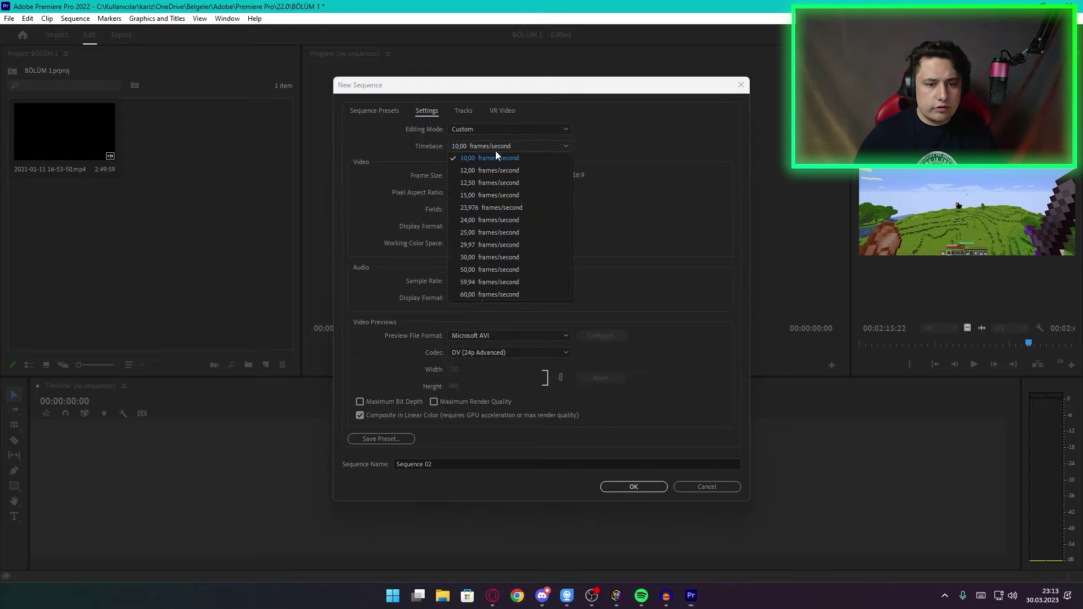
click(484, 292)
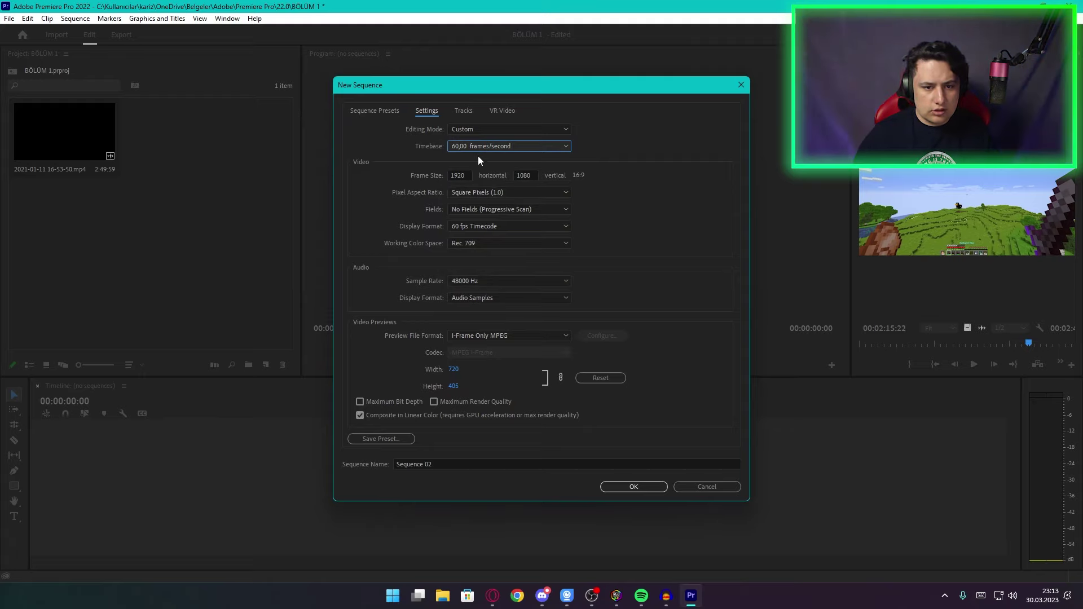
Step: Set the new sequence's vertical frame size to 100 to try a different aspect ratio
click(460, 175)
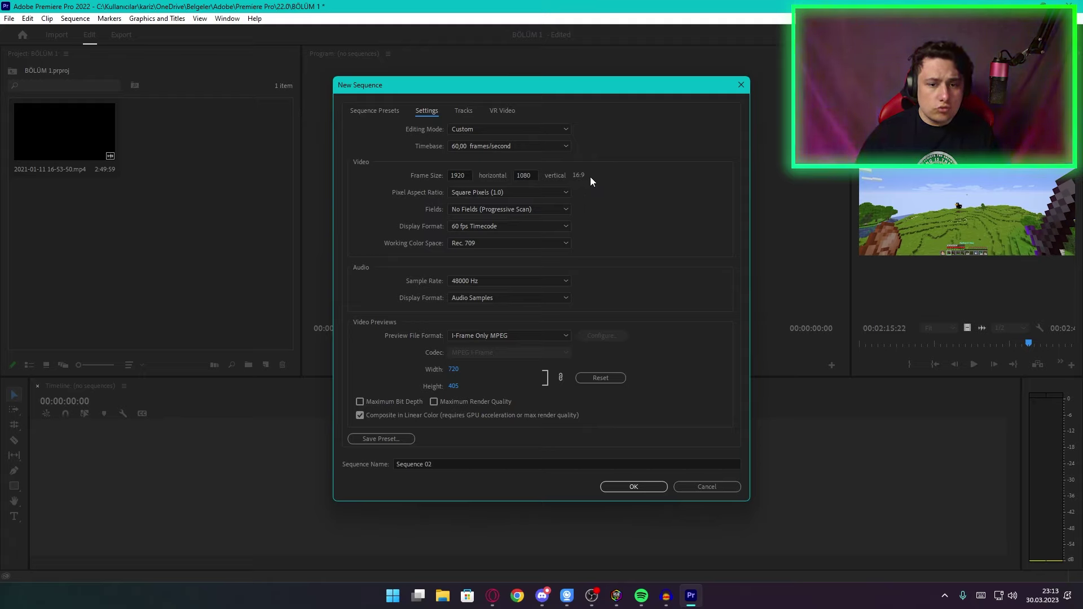
key(Tab)
text(100)
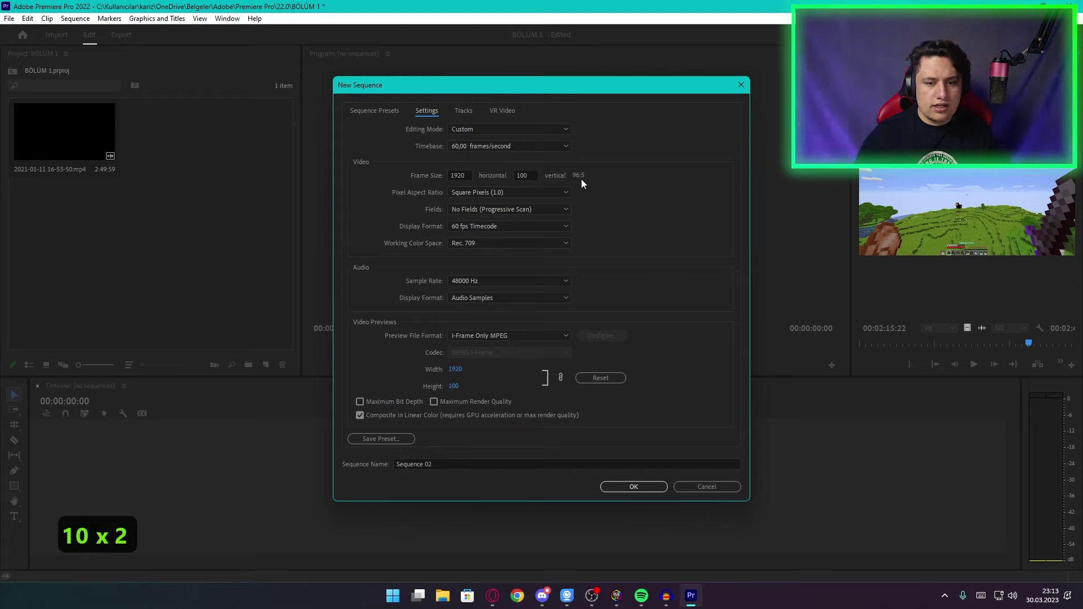
Step: Set the new sequence's vertical frame size to 1080
click(519, 176)
text(1)
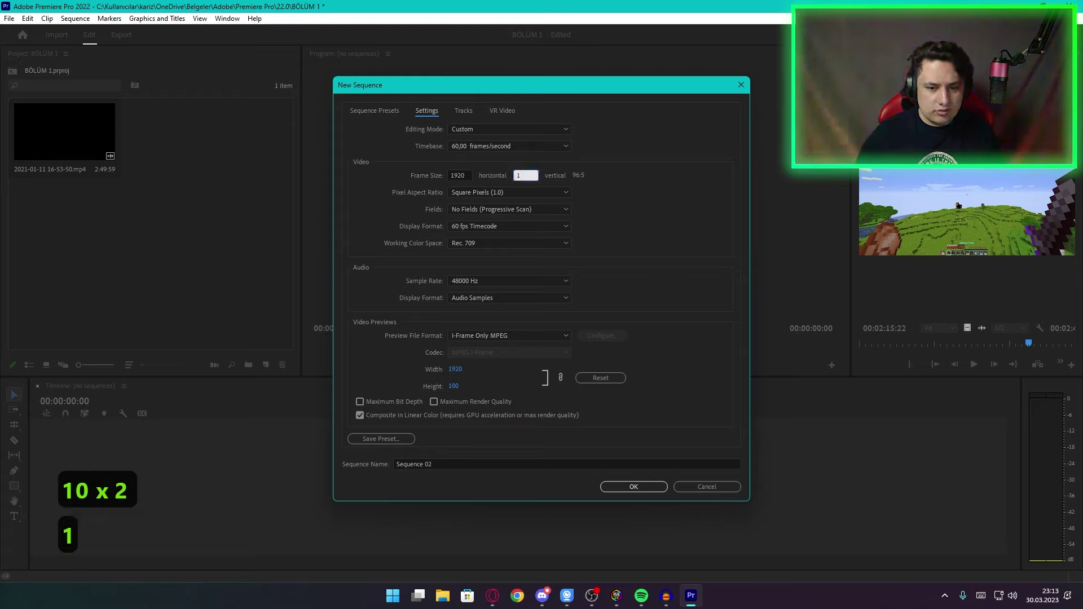
text(080)
Step: Review the options for fields, video display format, working color space, audio sample rate and audio display format
click(513, 209)
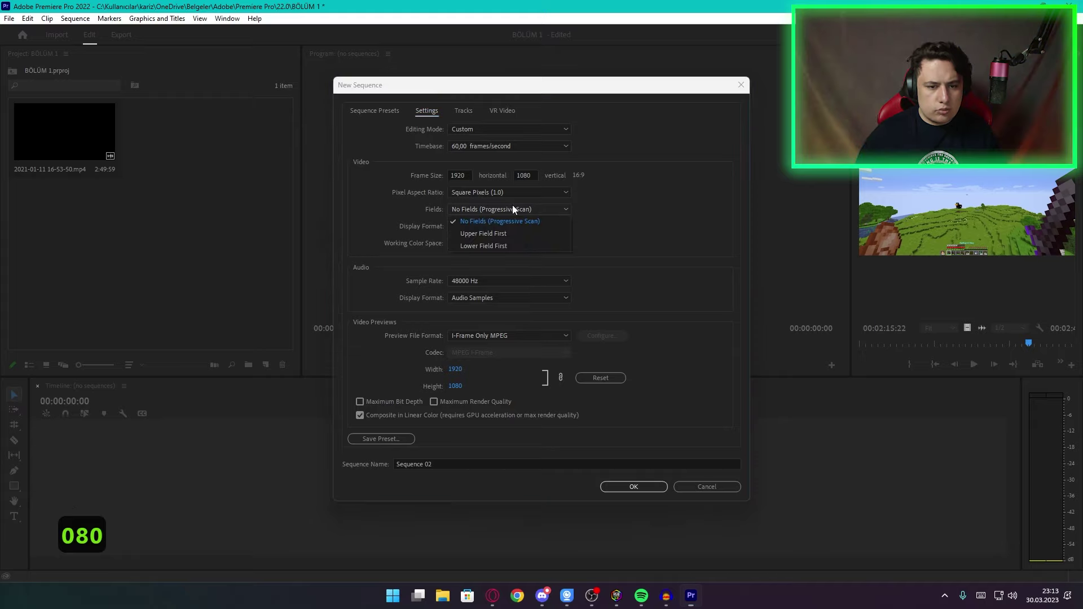
click(499, 221)
click(490, 226)
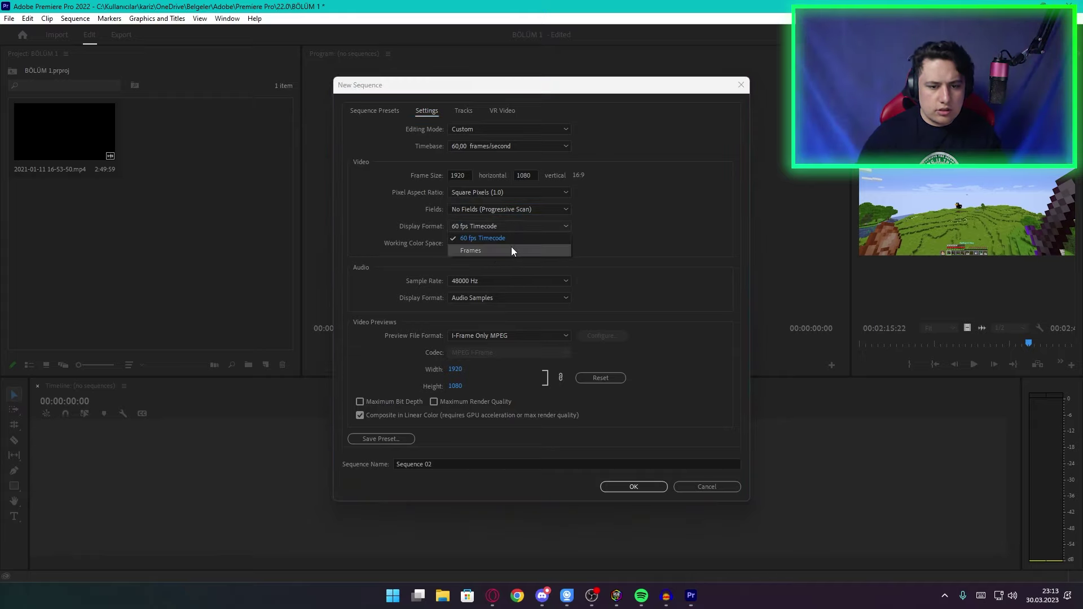
click(525, 230)
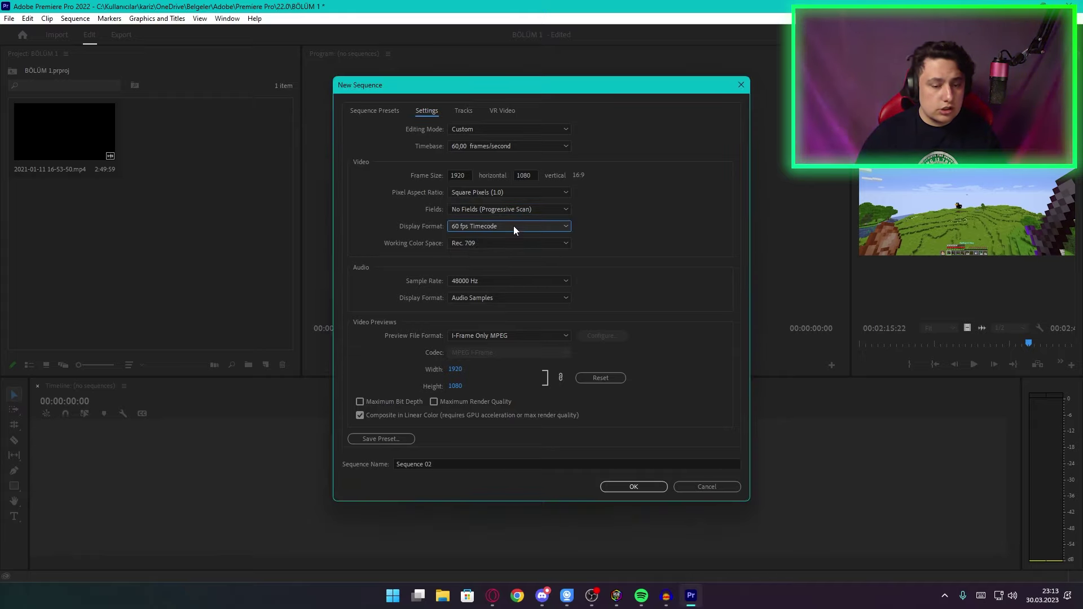
click(514, 226)
click(513, 219)
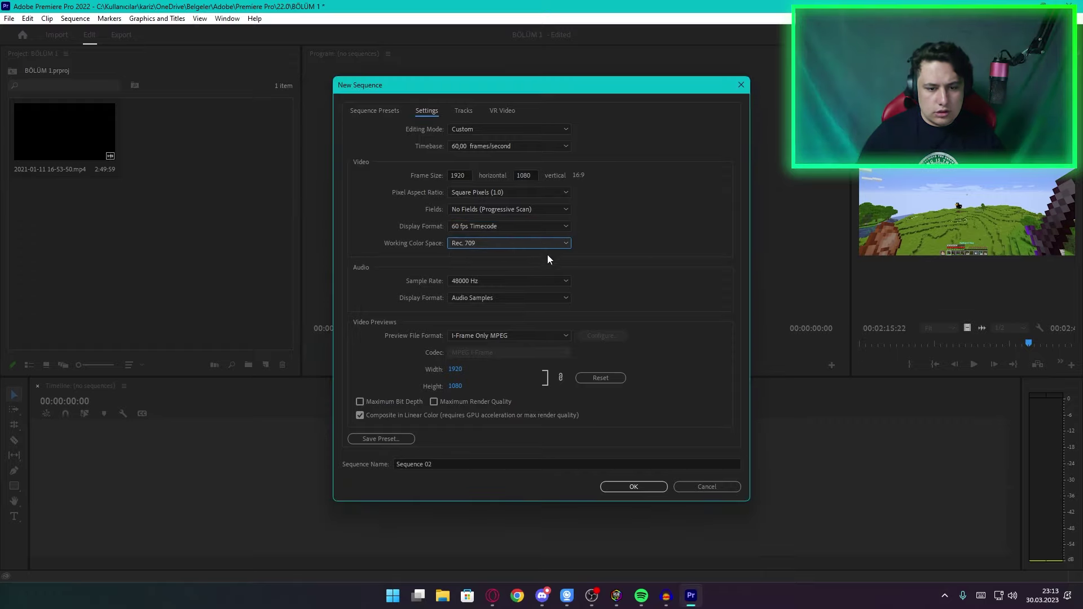
click(509, 279)
click(507, 264)
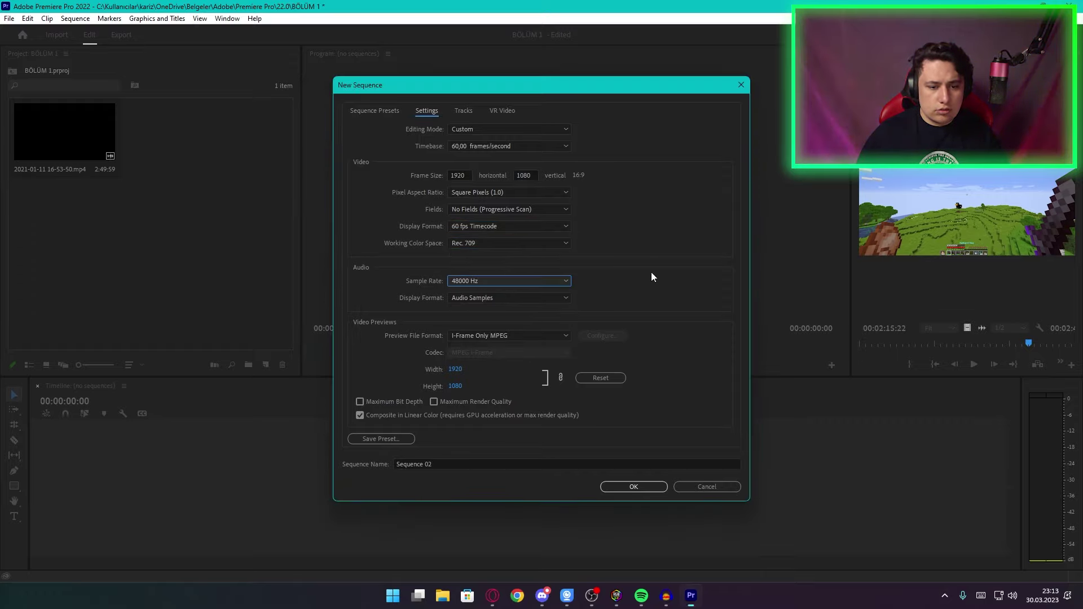
click(500, 298)
click(500, 307)
Step: Try other preview file formats, review the available codecs, and return to I-Frame Only MPEG
click(495, 335)
click(494, 361)
click(503, 352)
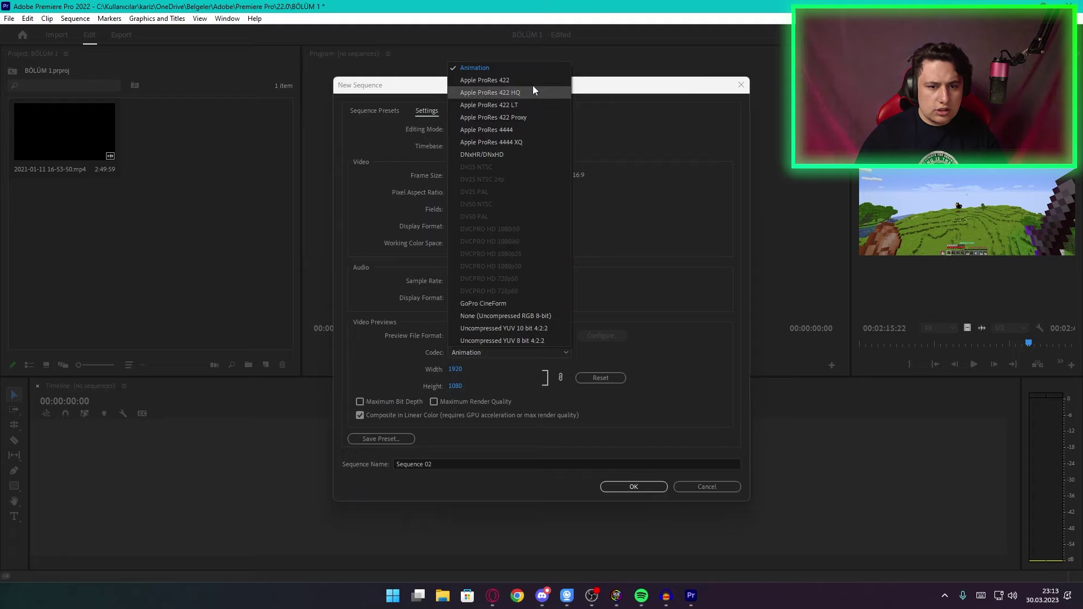
click(477, 354)
click(488, 348)
click(489, 349)
click(487, 337)
click(489, 348)
click(492, 337)
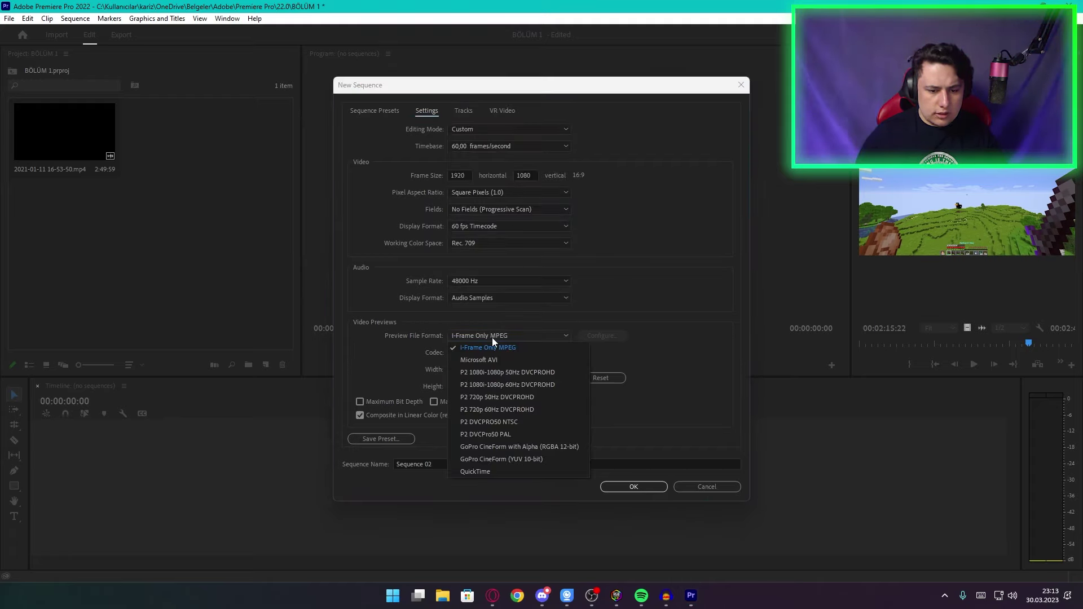
click(492, 337)
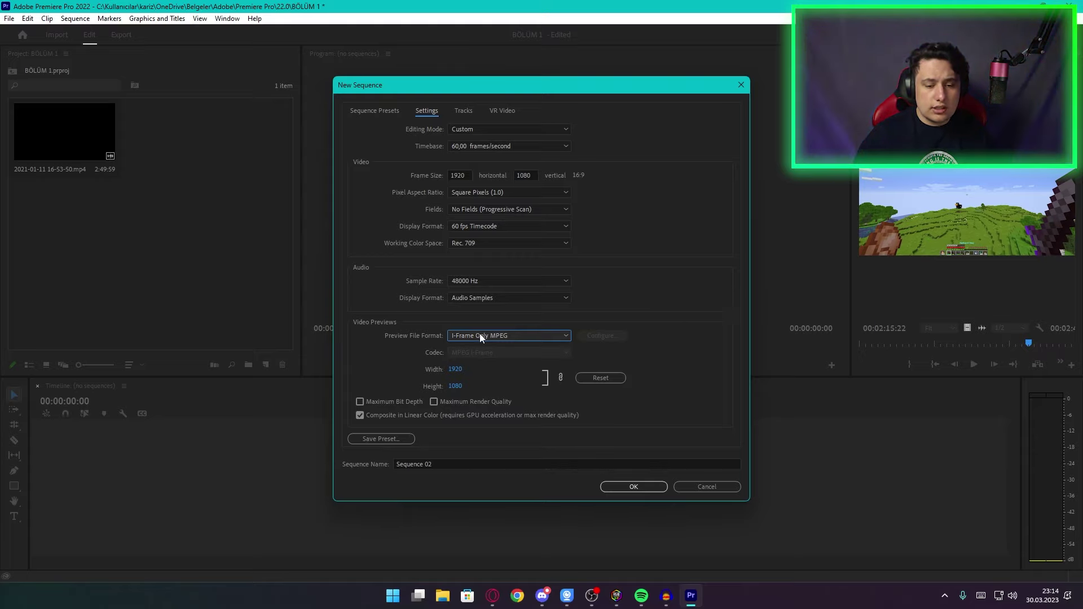
drag(357, 79, 530, 275)
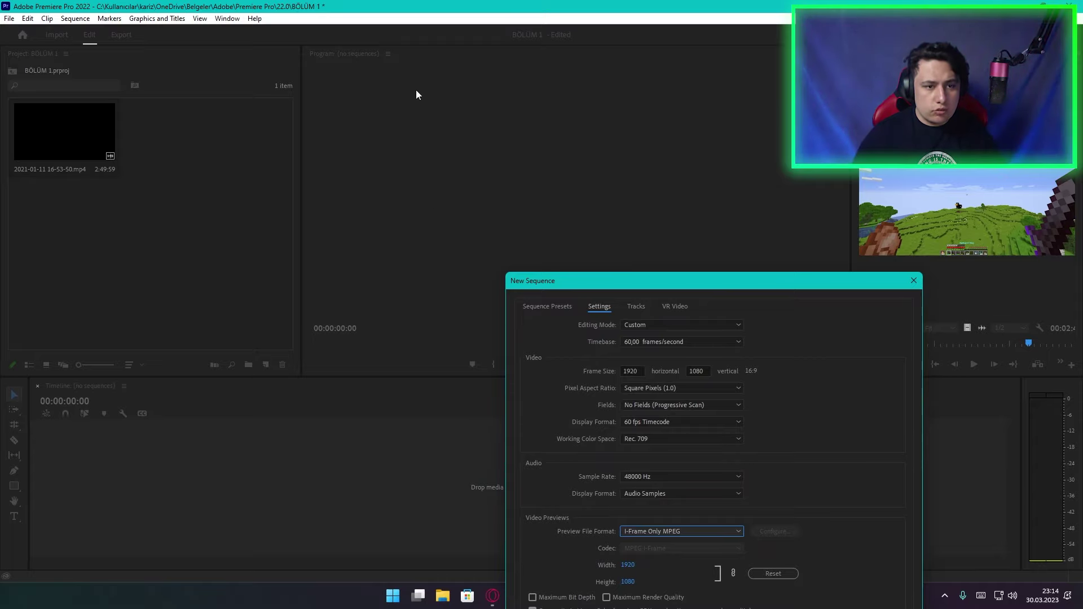
drag(630, 284, 480, 107)
click(483, 388)
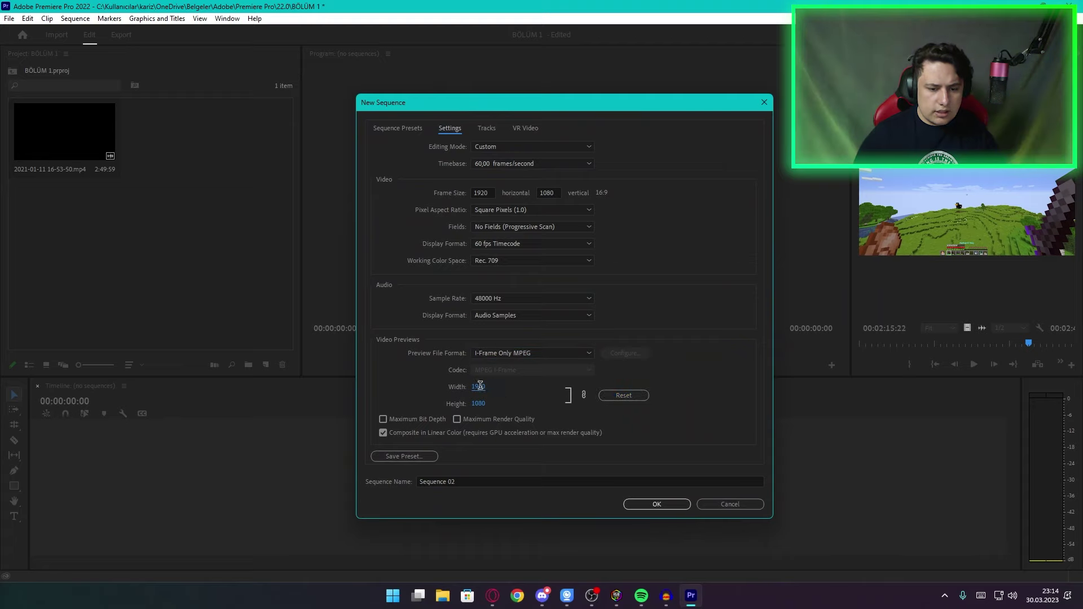
click(489, 421)
click(658, 337)
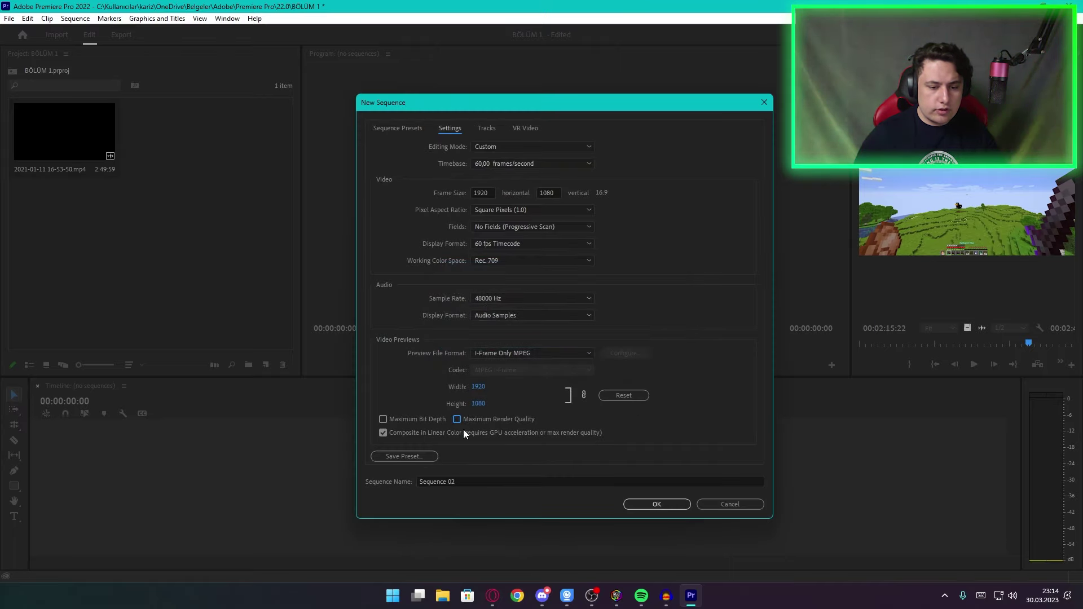
Step: Name the new sequence Bölüm1 and create it
click(475, 483)
key(Caps_Lock)
text(Bölüm)
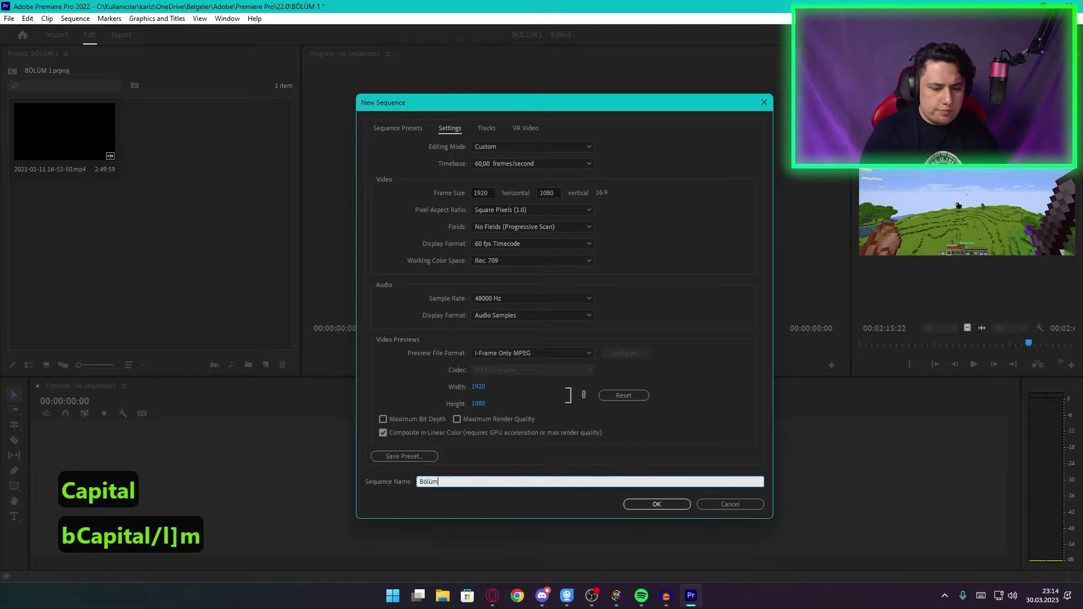
text(1)
click(653, 503)
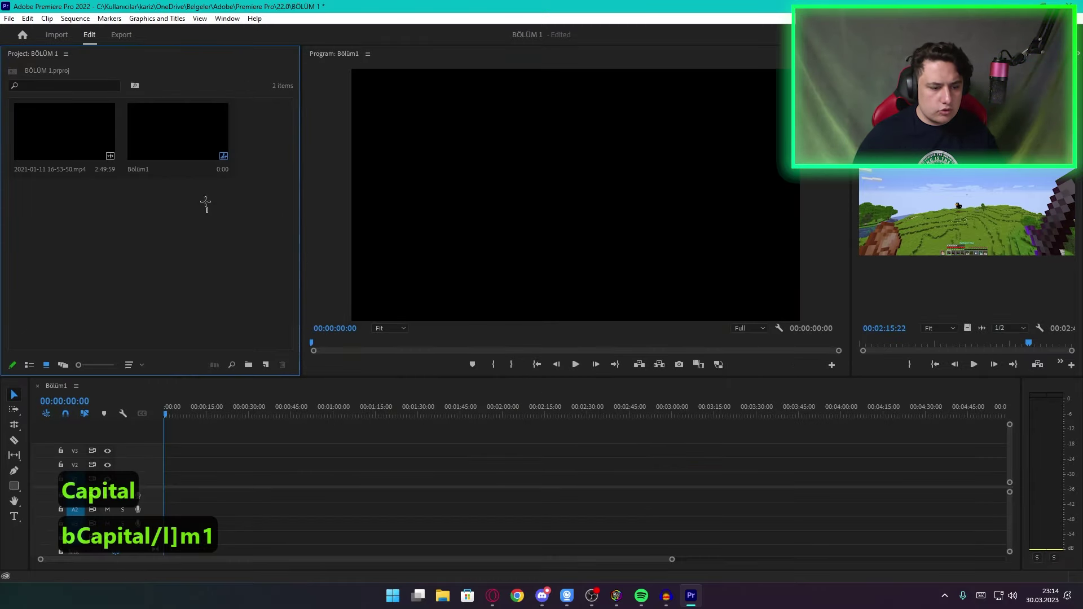
drag(107, 152, 170, 479)
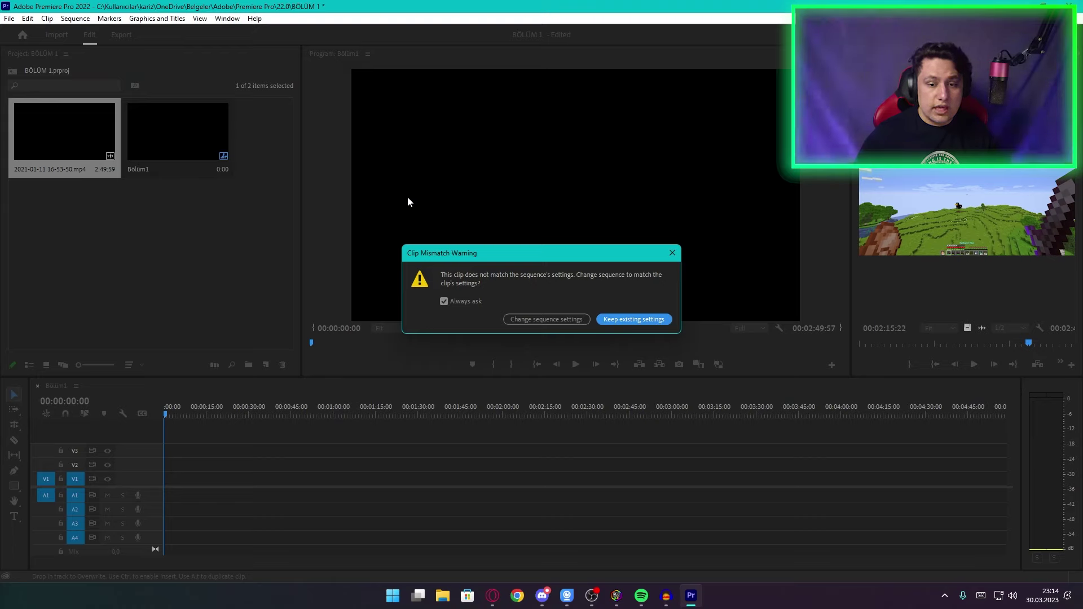
click(634, 319)
click(295, 411)
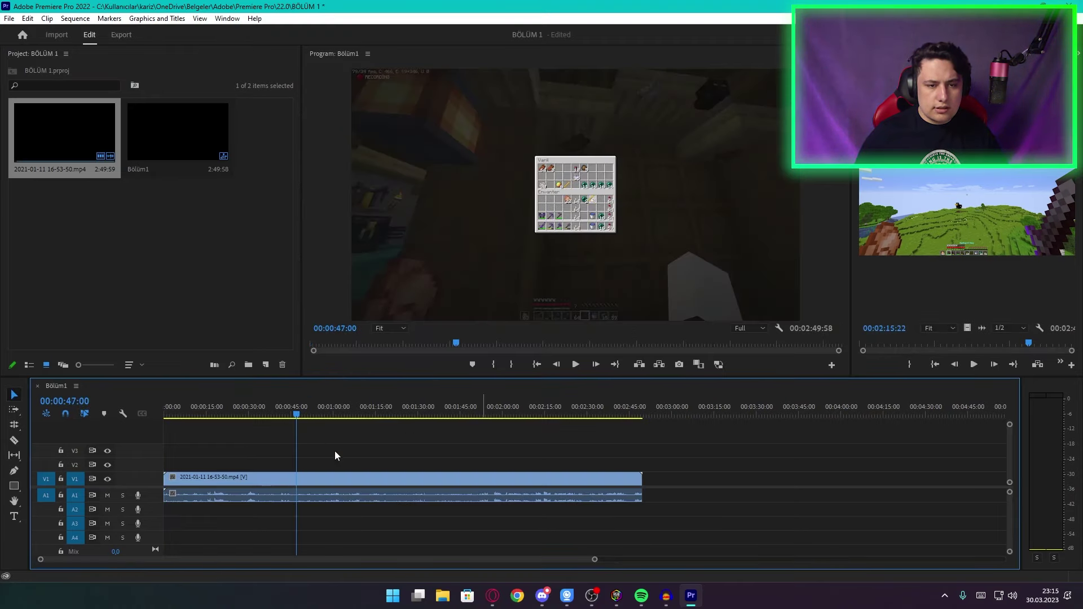
drag(300, 440, 347, 499)
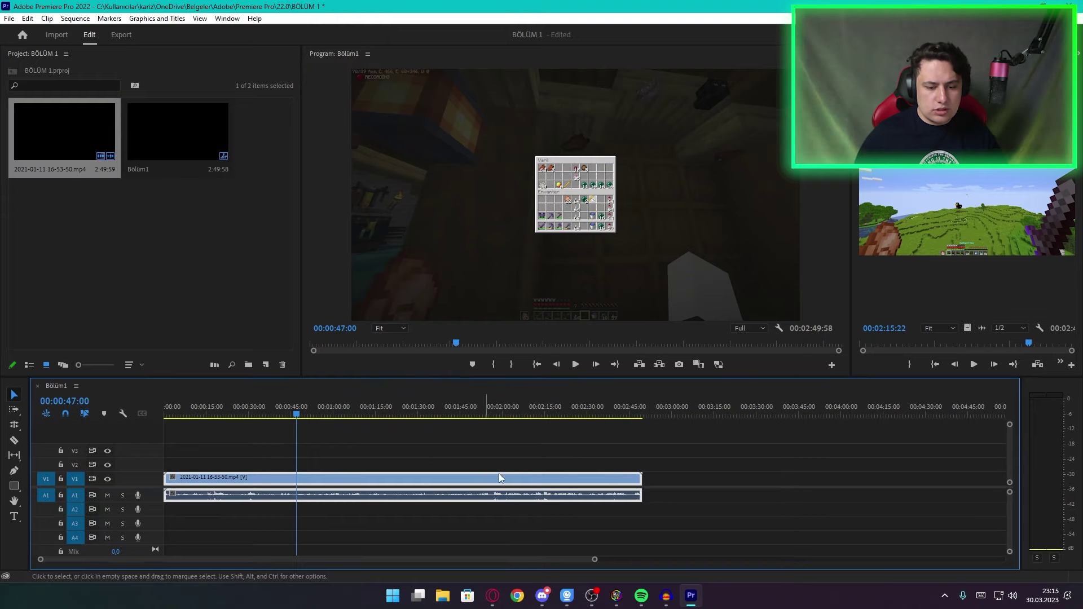
key(ctrl+z)
drag(281, 450, 333, 475)
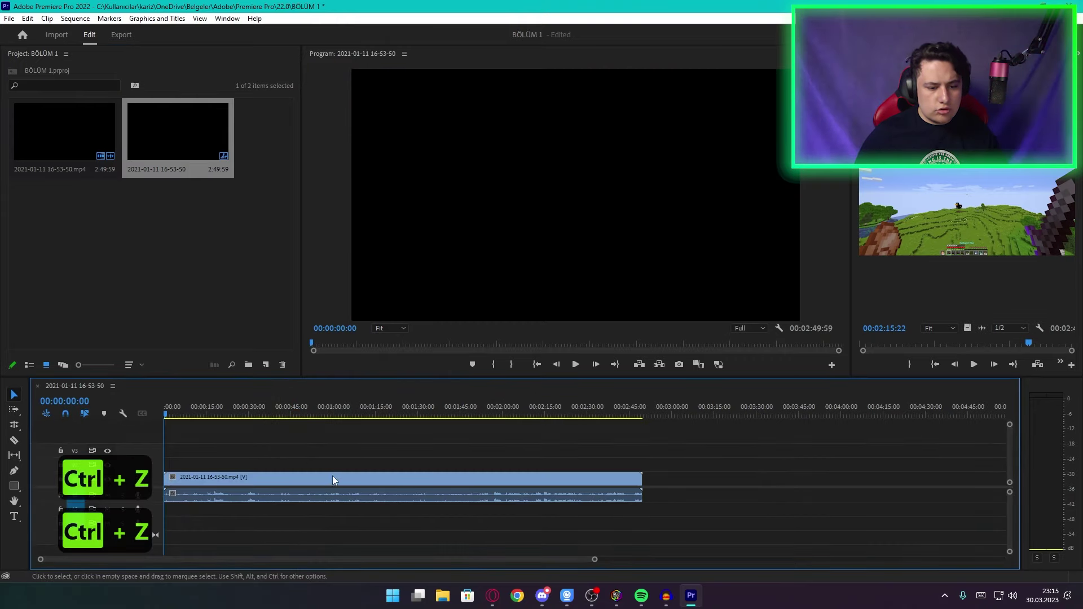
Step: Scrub through the sequence and bring the playhead back to 00:00:01:36
drag(334, 417, 375, 418)
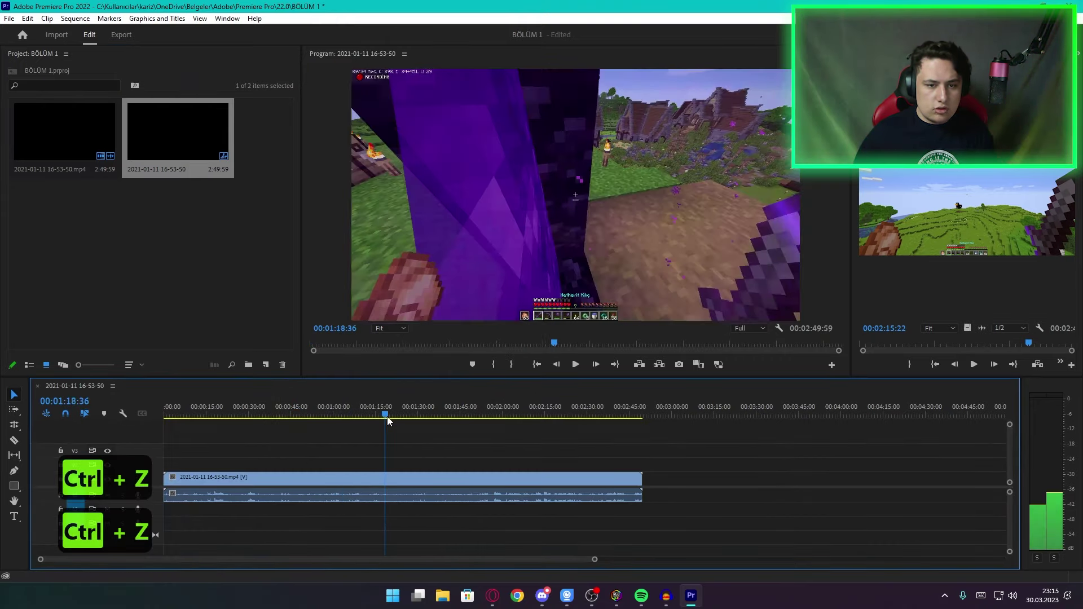
click(370, 417)
drag(343, 417, 169, 415)
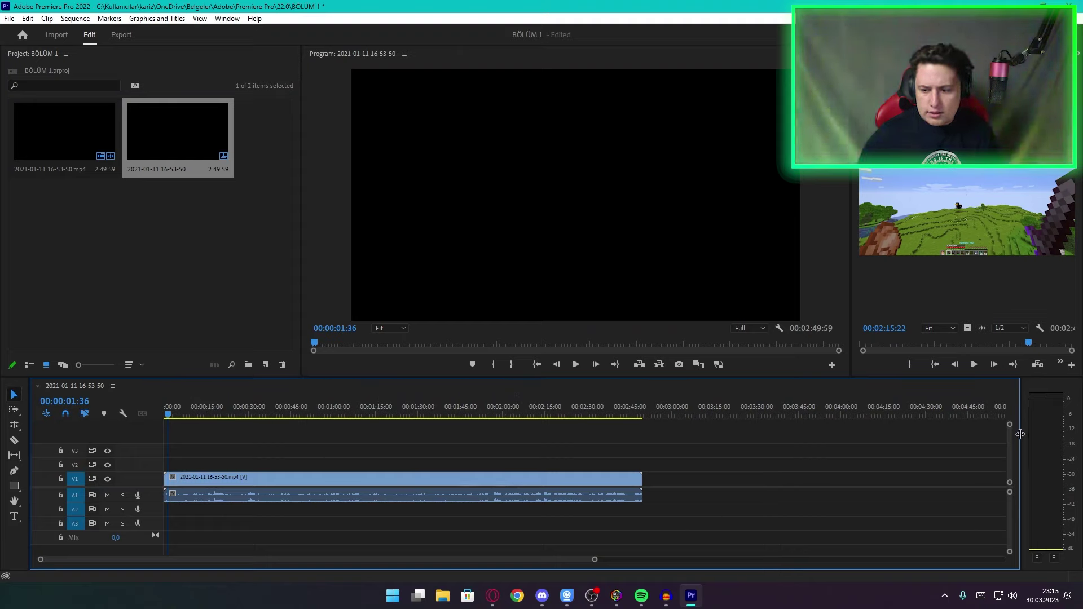
Step: Narrow the audio meters slightly, play the sequence briefly to check them, and return the playhead to the start
drag(1024, 434, 1032, 436)
click(1052, 439)
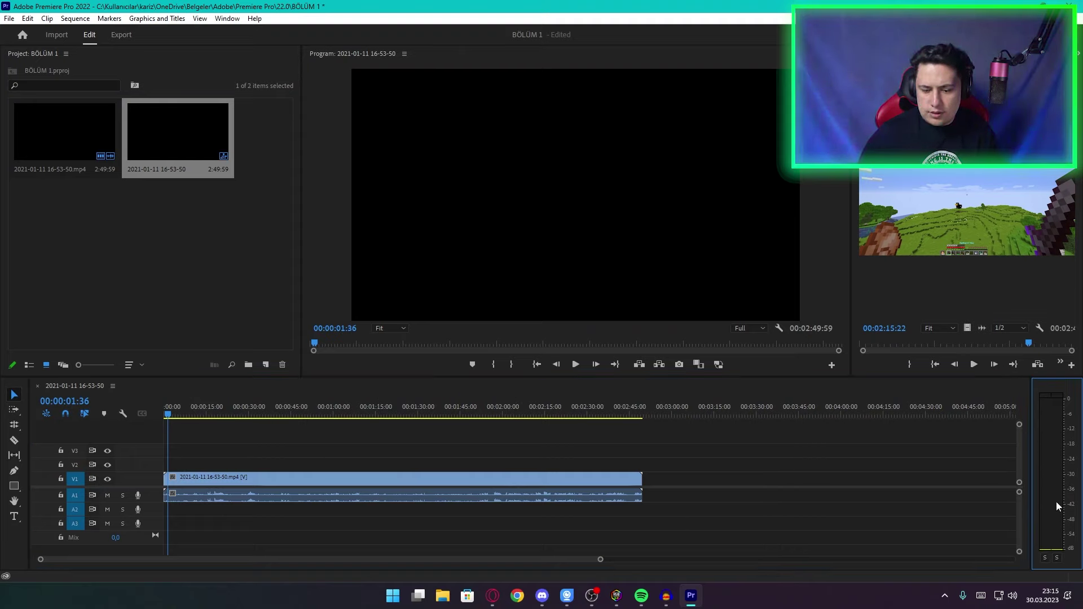
key(space)
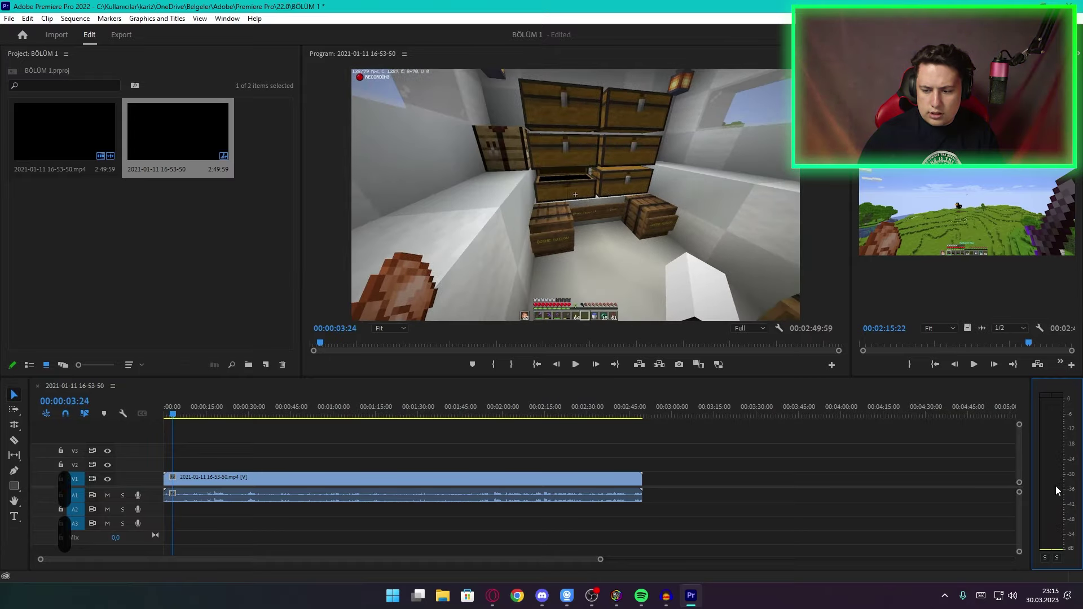
key(space)
click(185, 422)
key(Home)
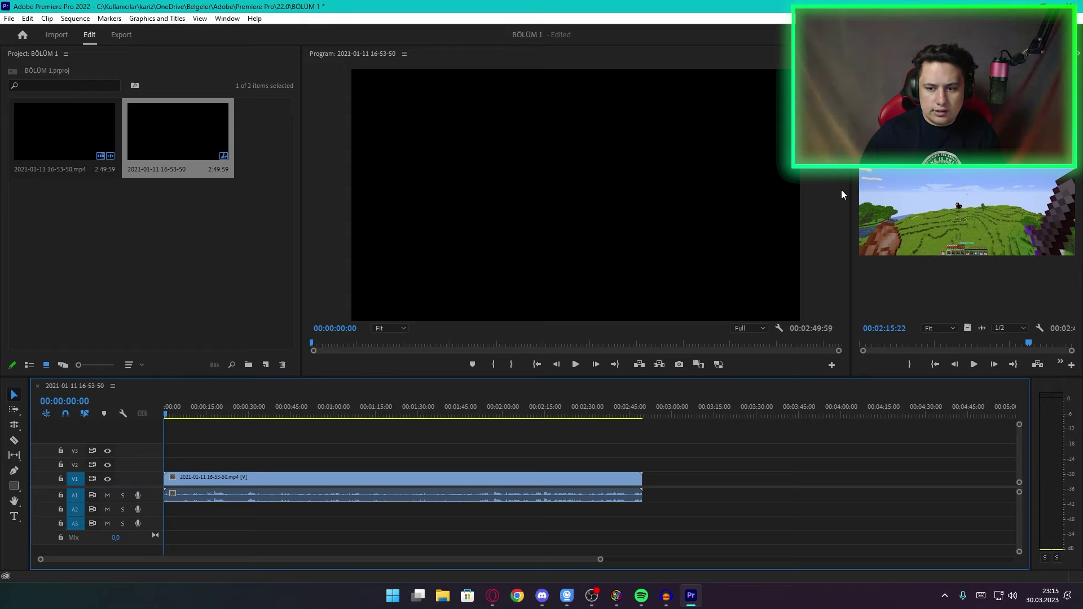
Step: Widen the source monitor and move the source clip's playhead to 00:01:13:40
drag(851, 189, 814, 192)
mouse_move(919, 344)
mouse_down()
mouse_move(889, 346)
mouse_move(928, 346)
mouse_up()
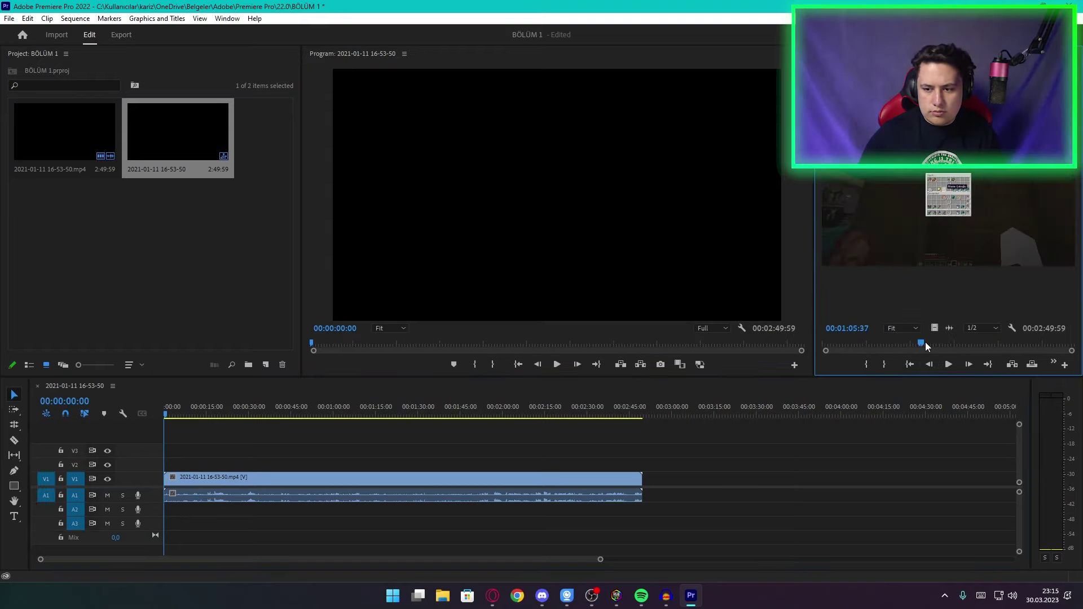
click(981, 54)
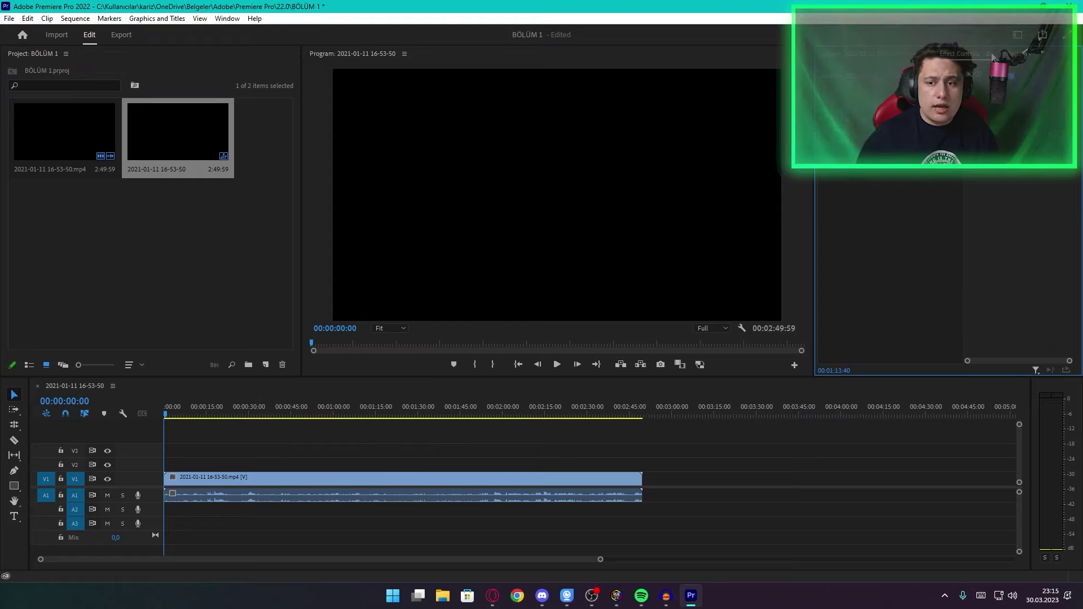
click(913, 55)
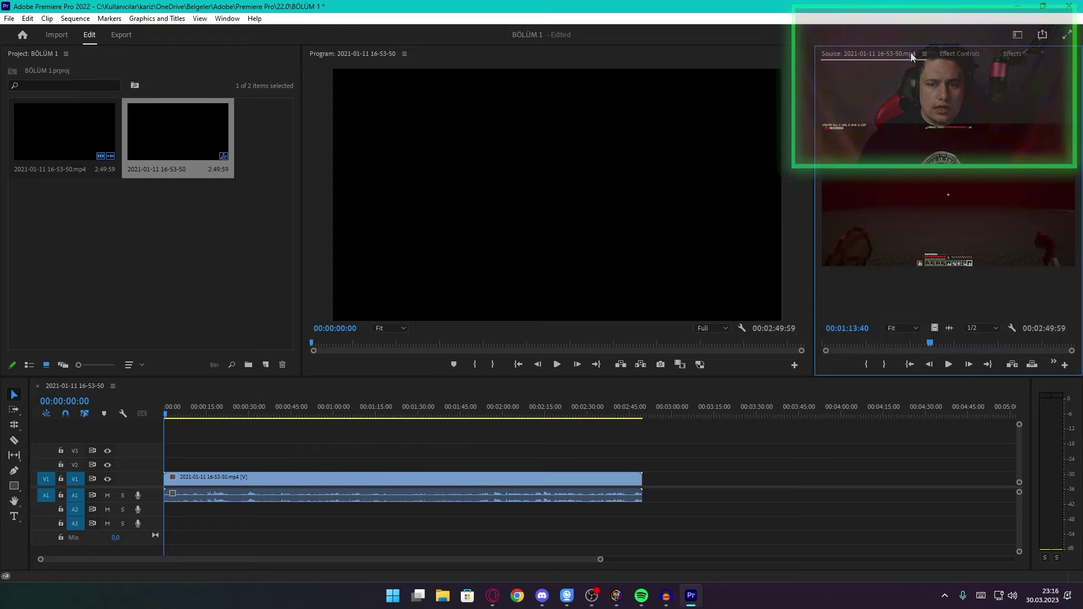
Step: Mark an excerpt of about 16 seconds in the source clip from 00:01:13:40 and place its video on track V2 beyond the existing clip
key(i)
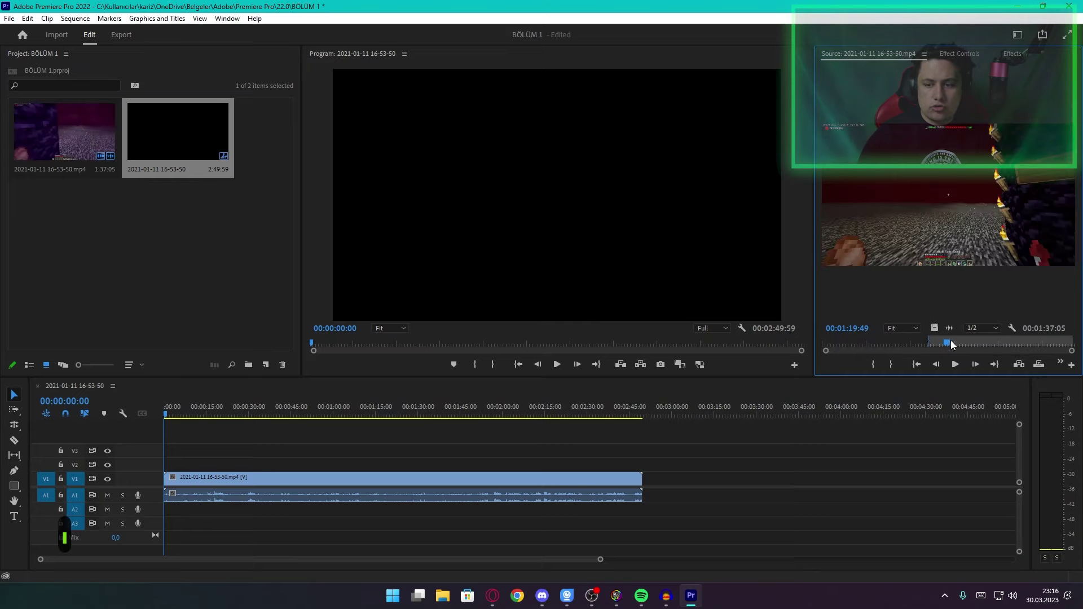
key(o)
drag(941, 333, 820, 465)
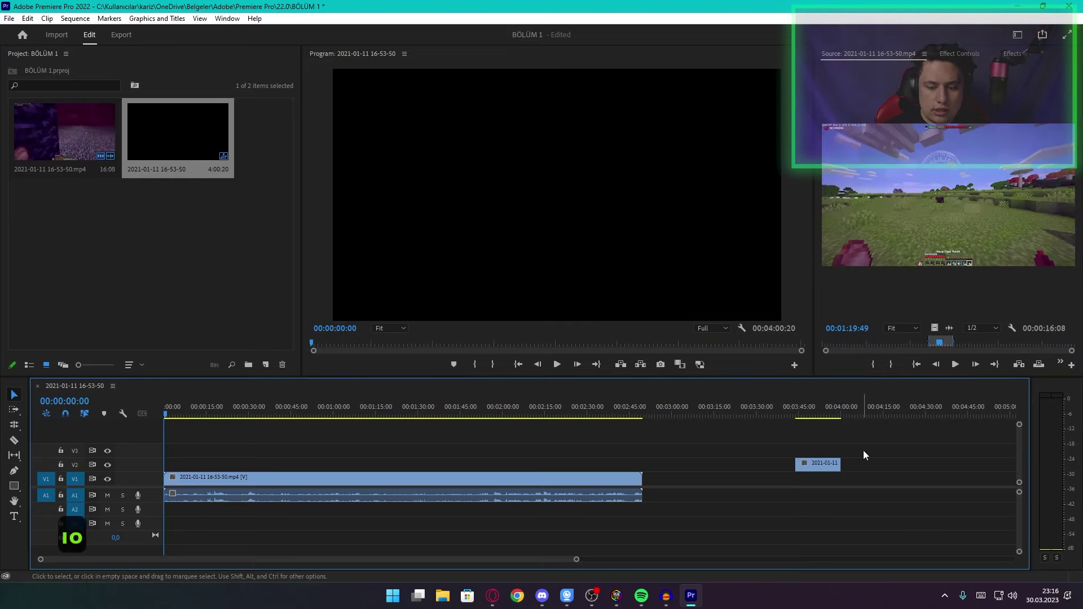
Step: Delete the excerpt from track V2 and clear the source clip's In and Out points
key(Delete)
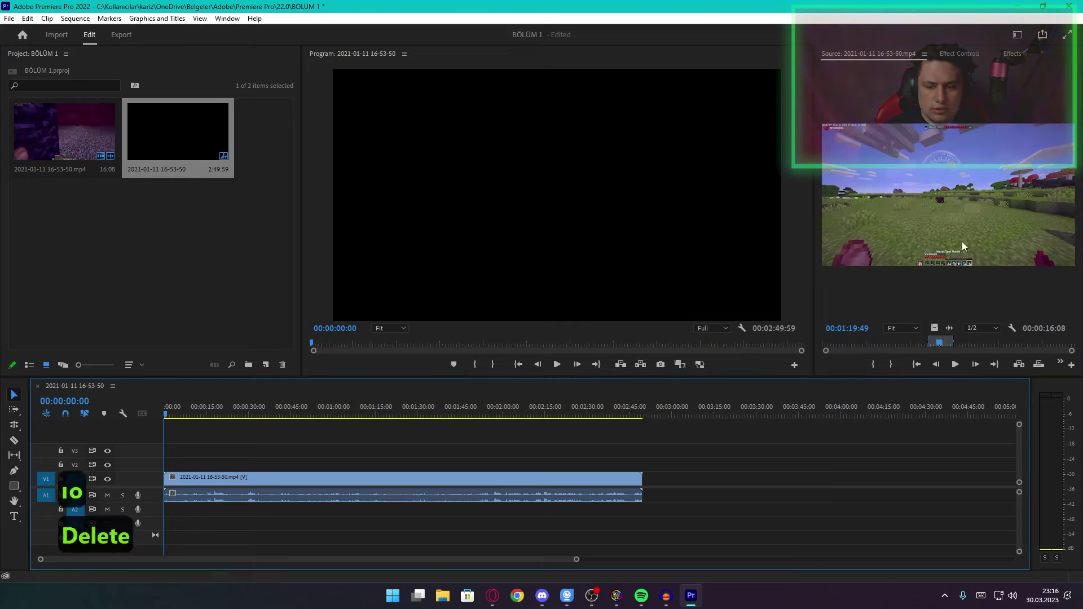
right_click(942, 347)
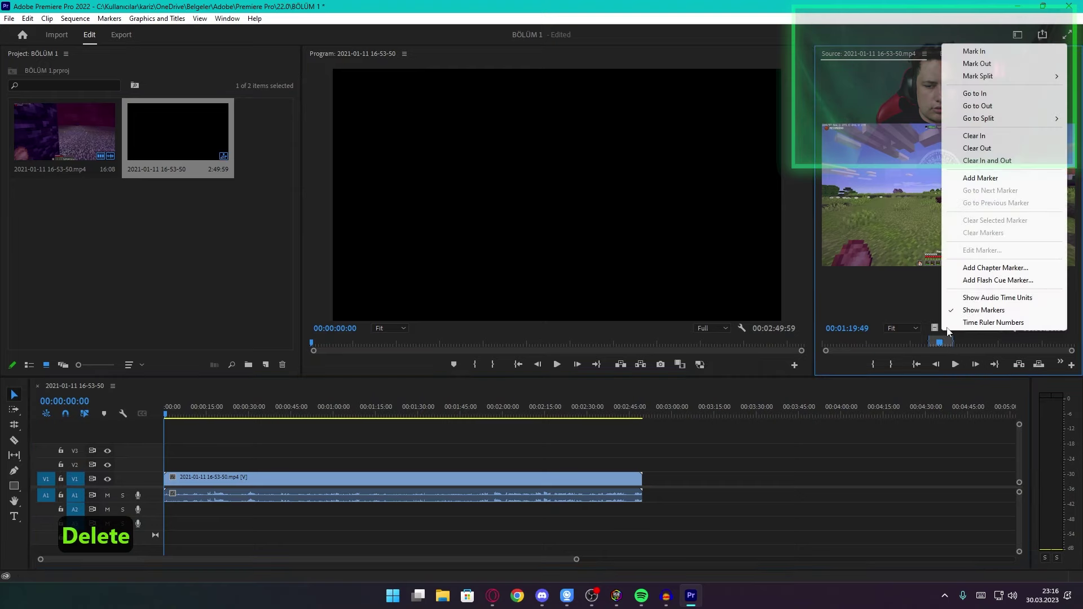
click(987, 161)
Step: Select the clip on track V1 and examine its Position and Opacity properties
click(477, 486)
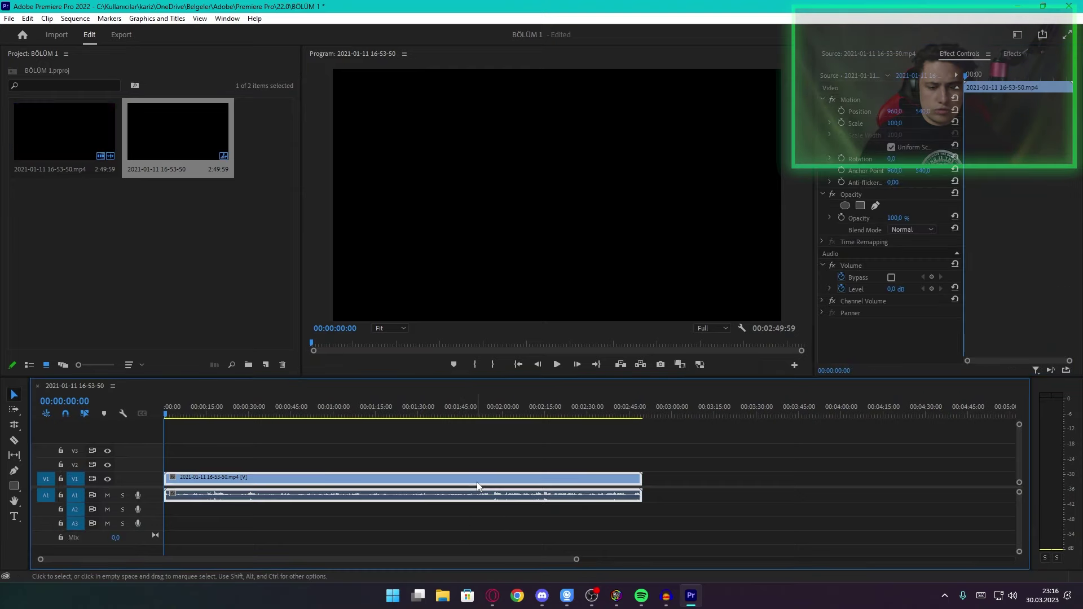
click(861, 115)
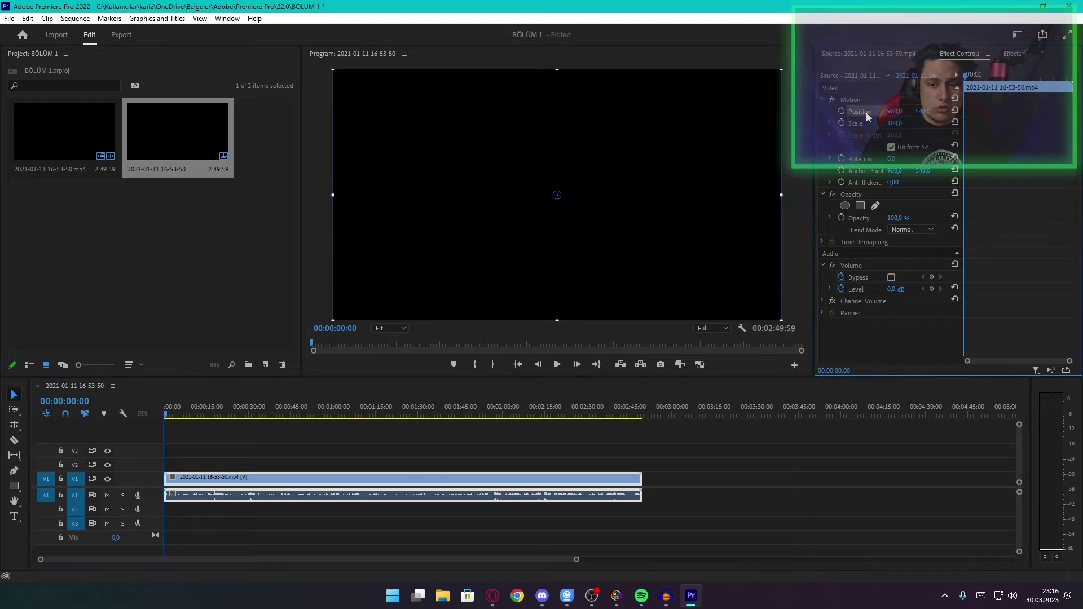
click(858, 218)
Step: Try lowering the clip's volume level to -281.1 dB at 00:01:11:24 and undo the change
click(365, 417)
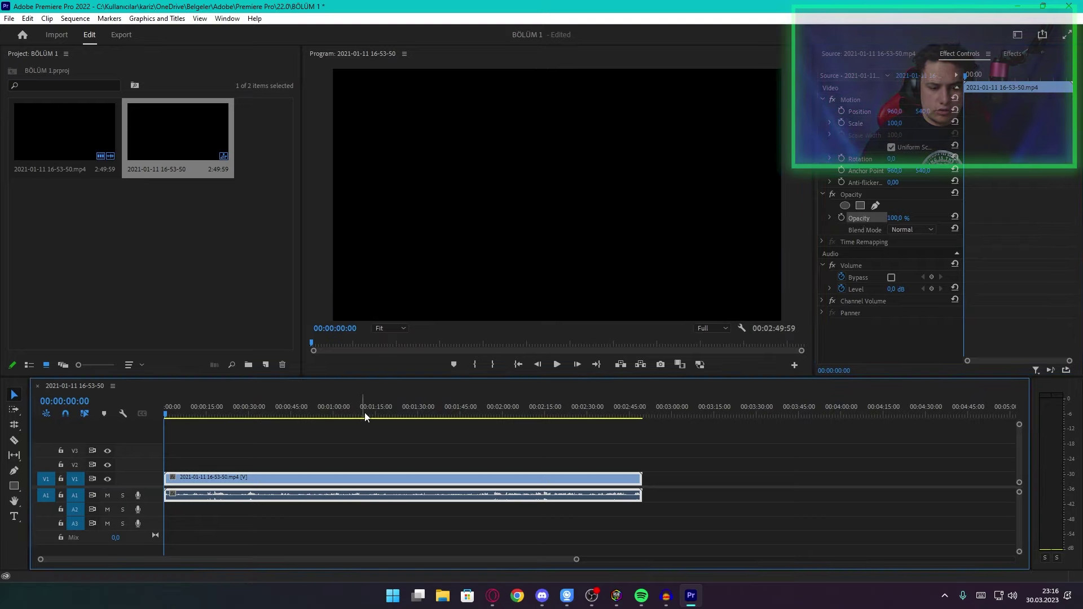
drag(897, 218, 902, 218)
drag(896, 289, 869, 289)
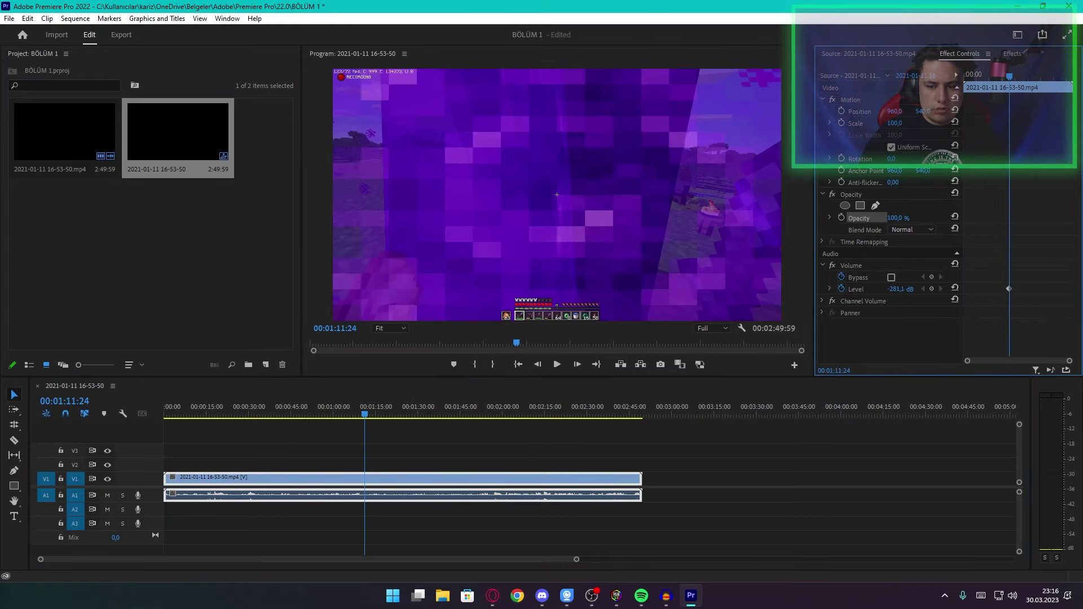
key(ctrl+z)
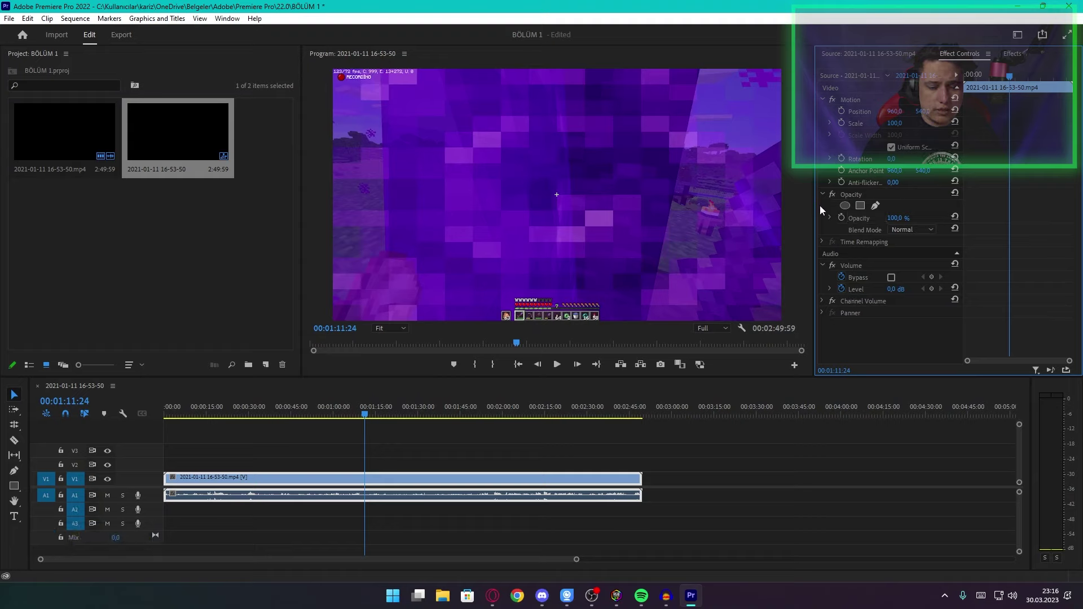
Step: Split the clip on track V1 with the Razor tool at about 44, 50 and 59 seconds
click(290, 416)
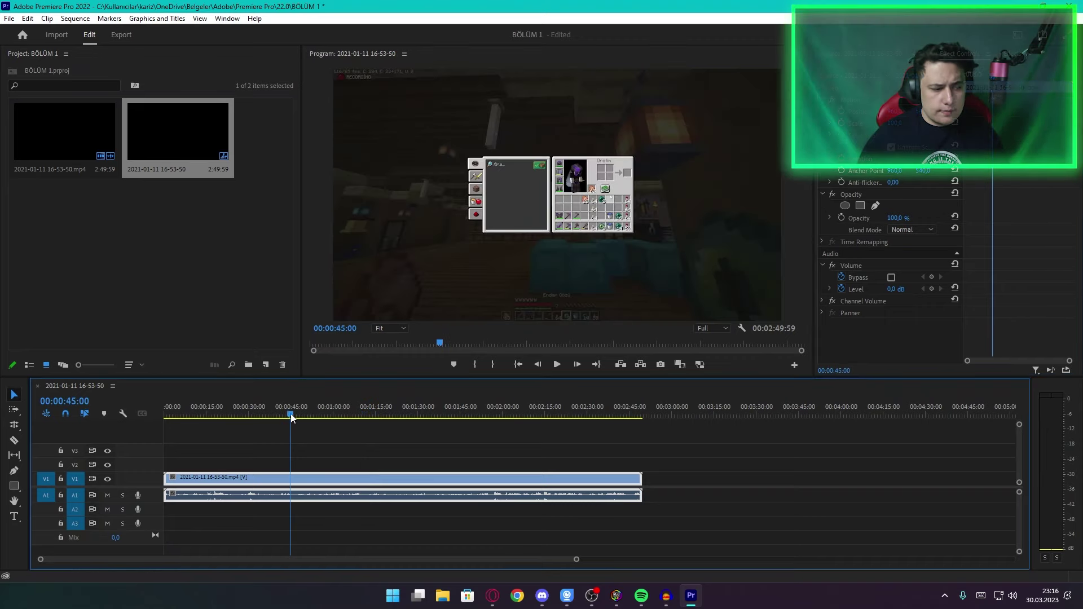
drag(290, 414, 281, 414)
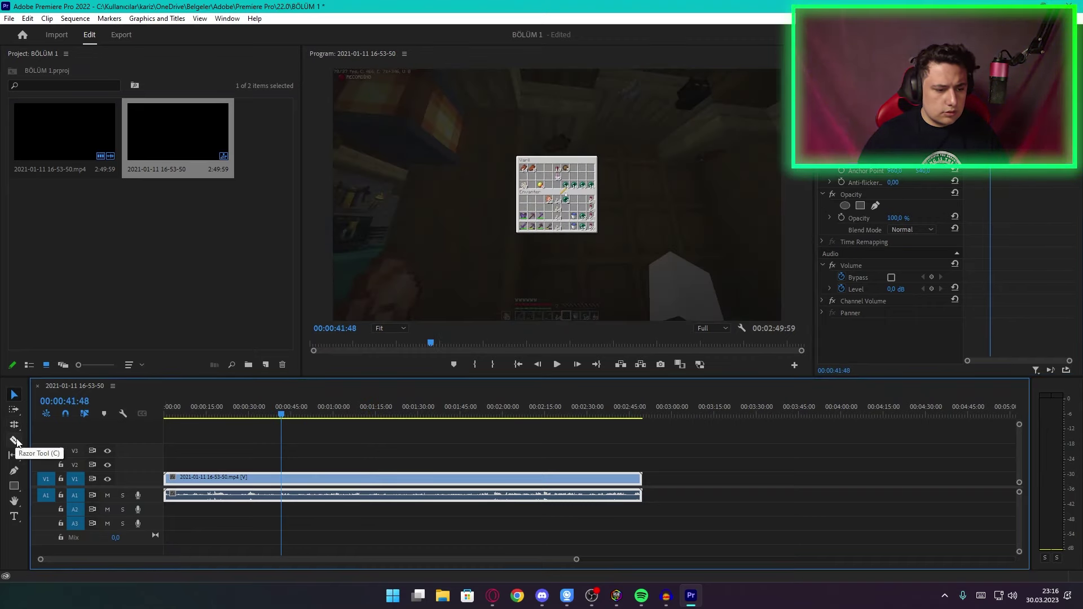
click(15, 441)
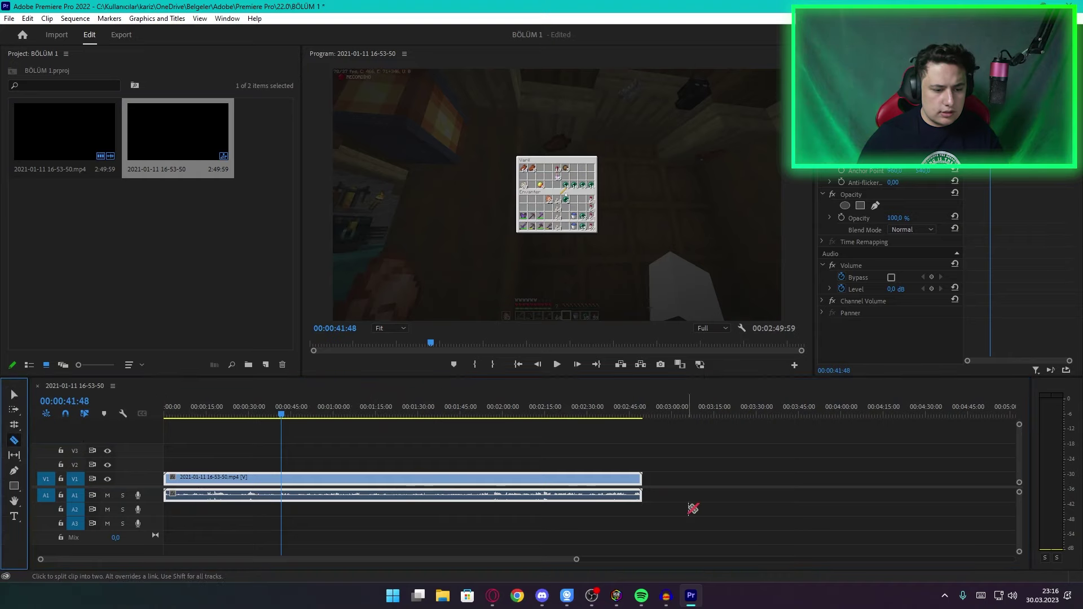
key(v)
key(c)
key(Return)
key(=)
key(=)
scroll(348, 522, up, 2)
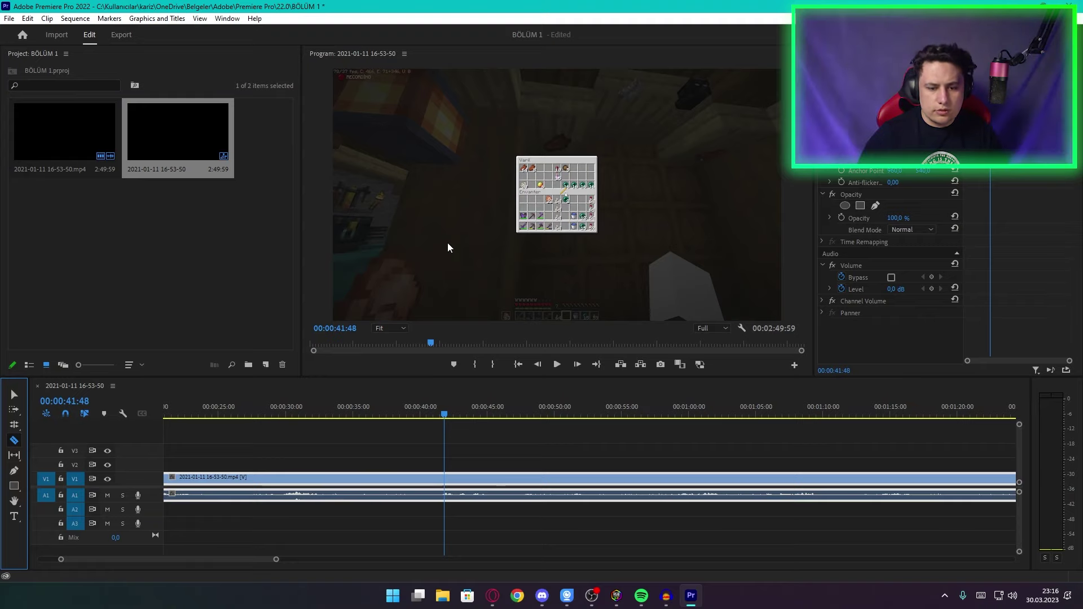
click(481, 486)
click(550, 484)
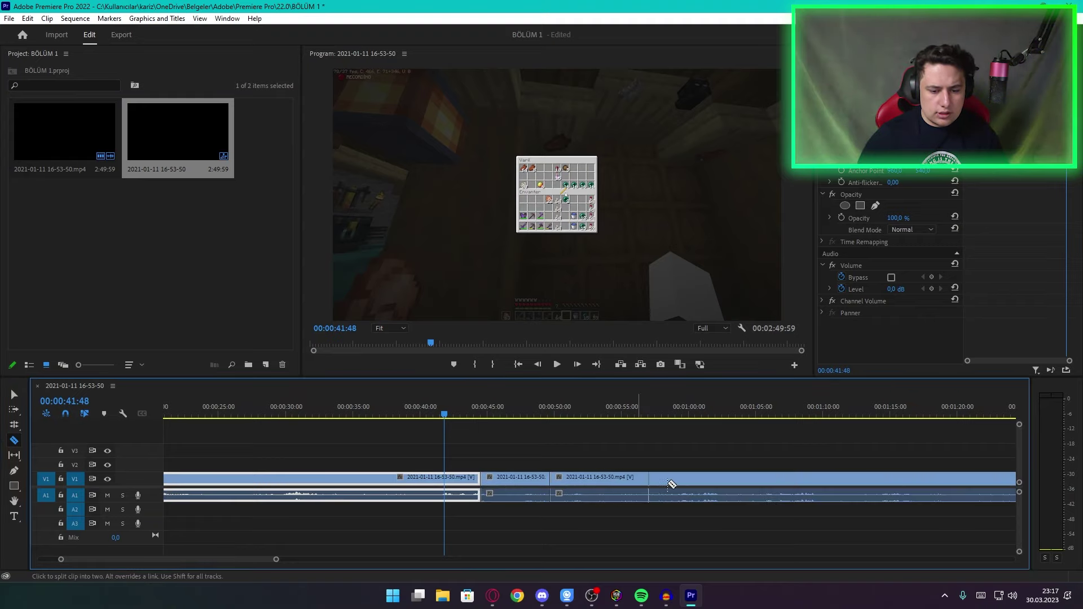
click(670, 482)
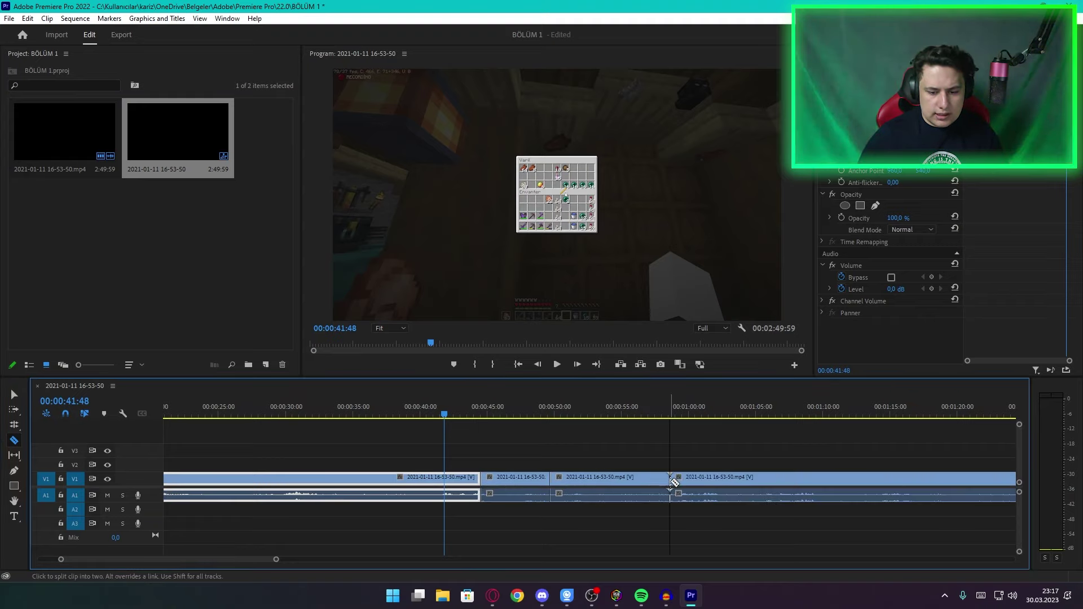
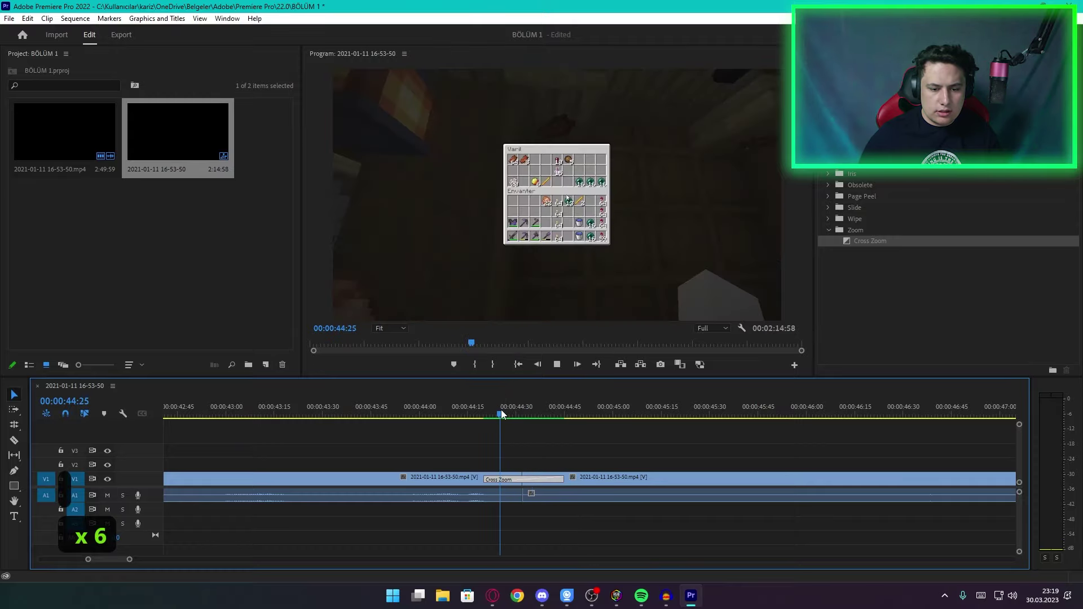
Step: Maximize the Program monitor and play the Cross Zoom transition from 00:00:43:59
click(474, 411)
click(523, 265)
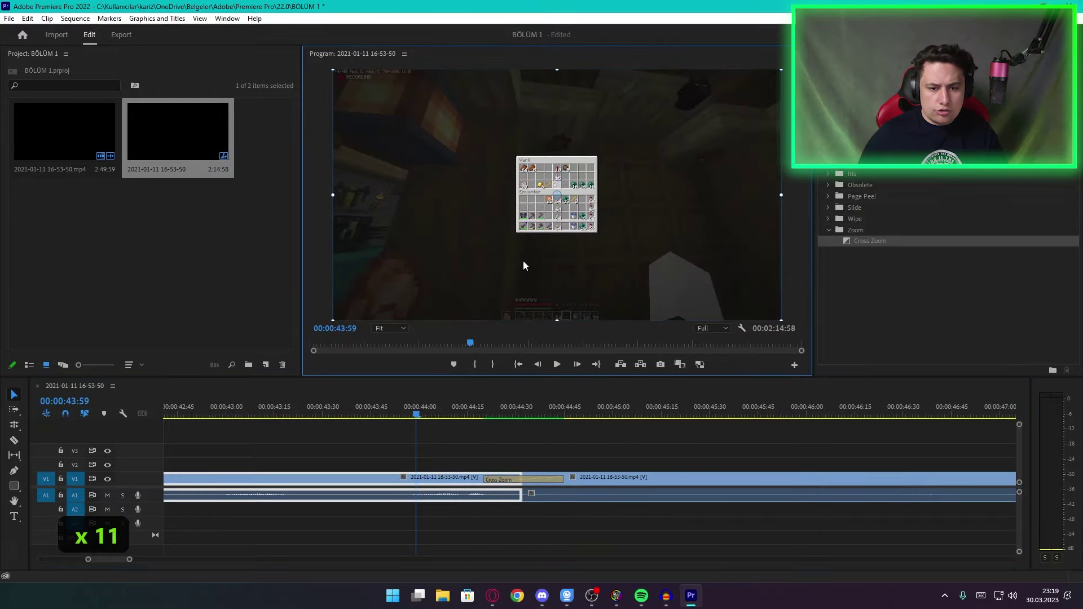
double_click(363, 54)
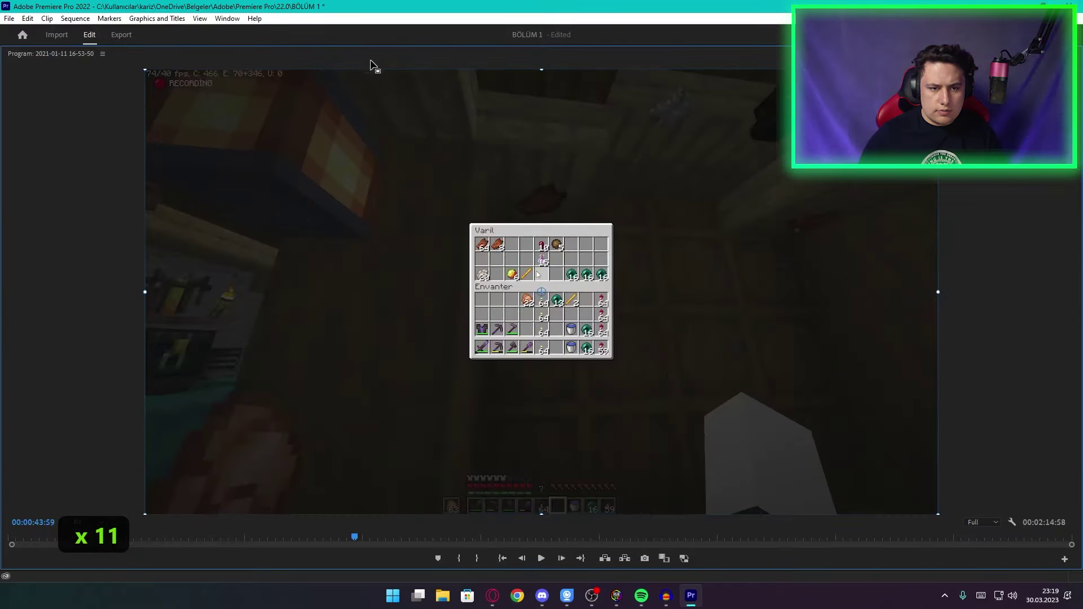
key(space)
key(space)
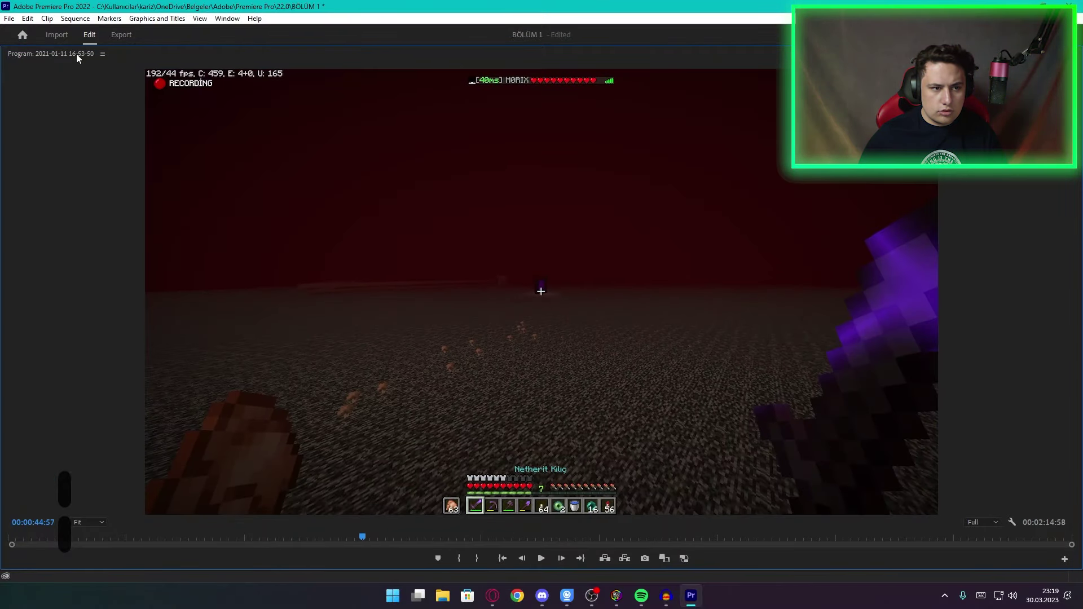
Step: Toggle the Program monitor, Project and Effects panels between maximized and normal size
key(grave)
key(grave)
key(grave)
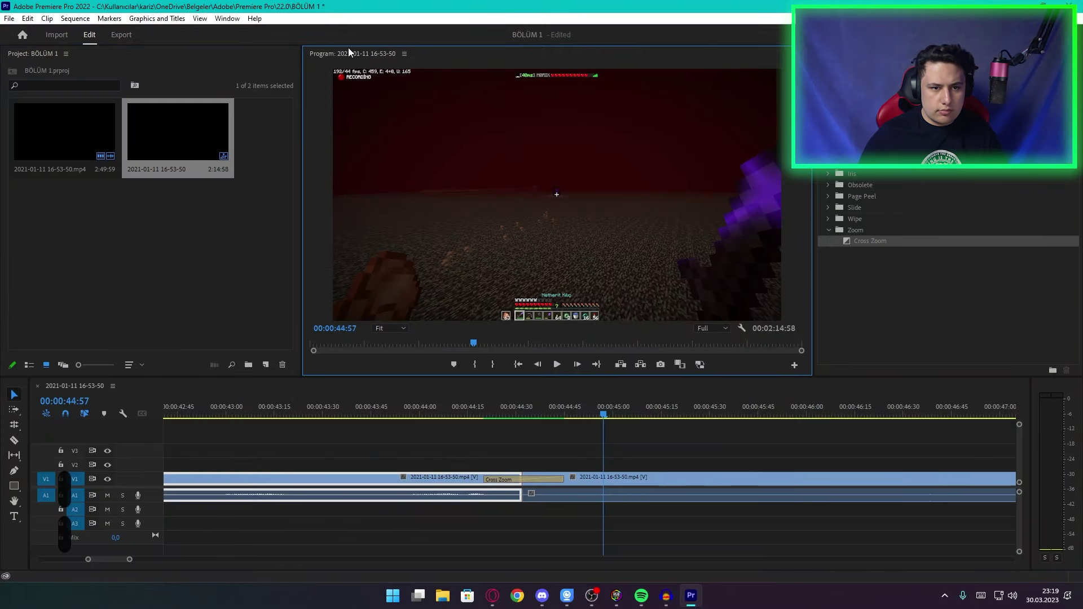
key(grave)
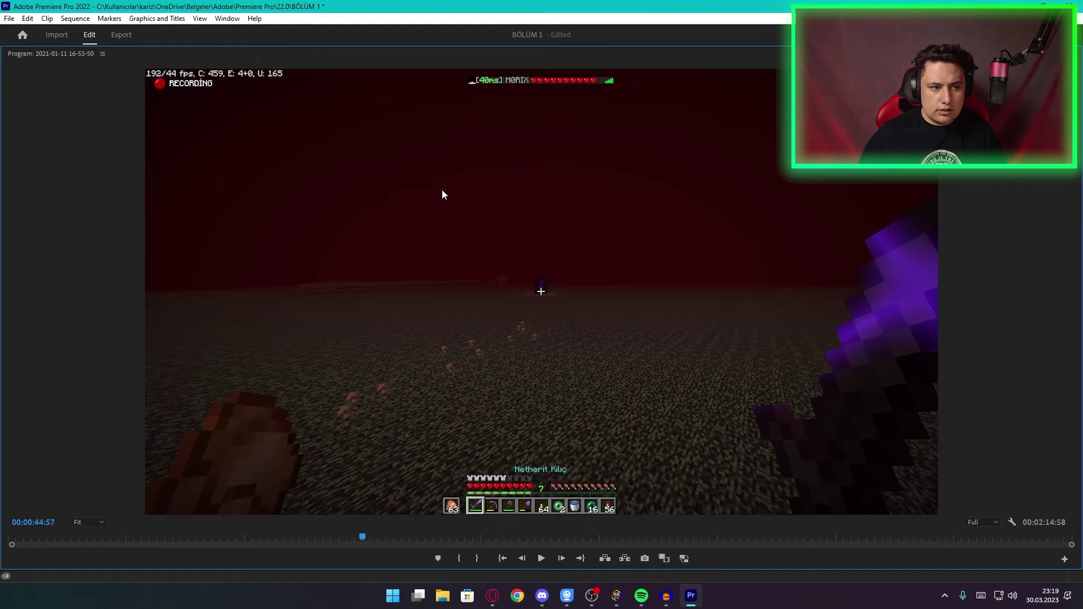
key(grave)
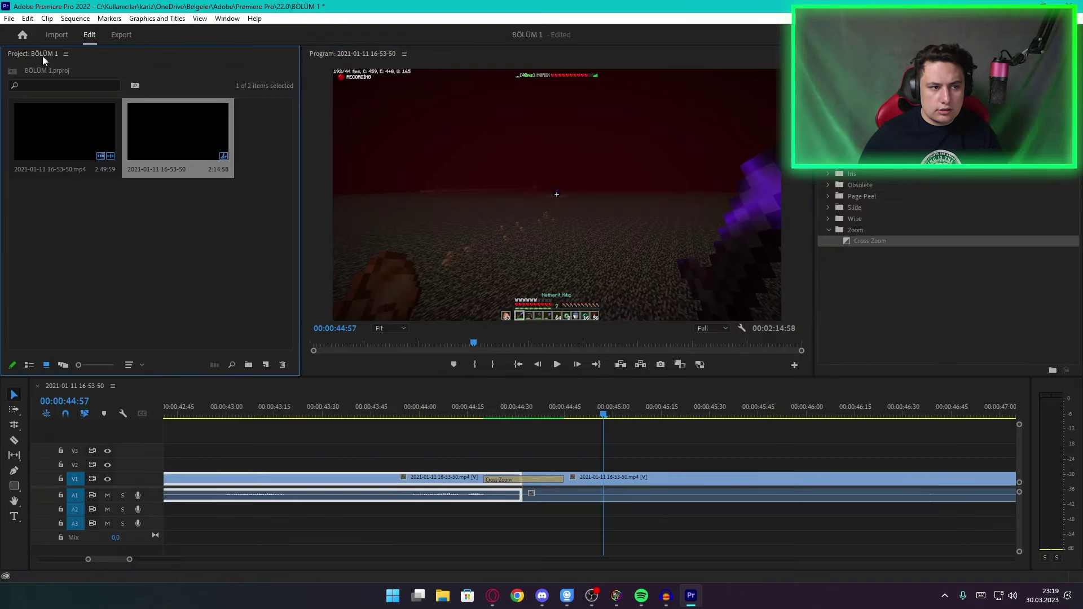
key(grave)
key(grave)
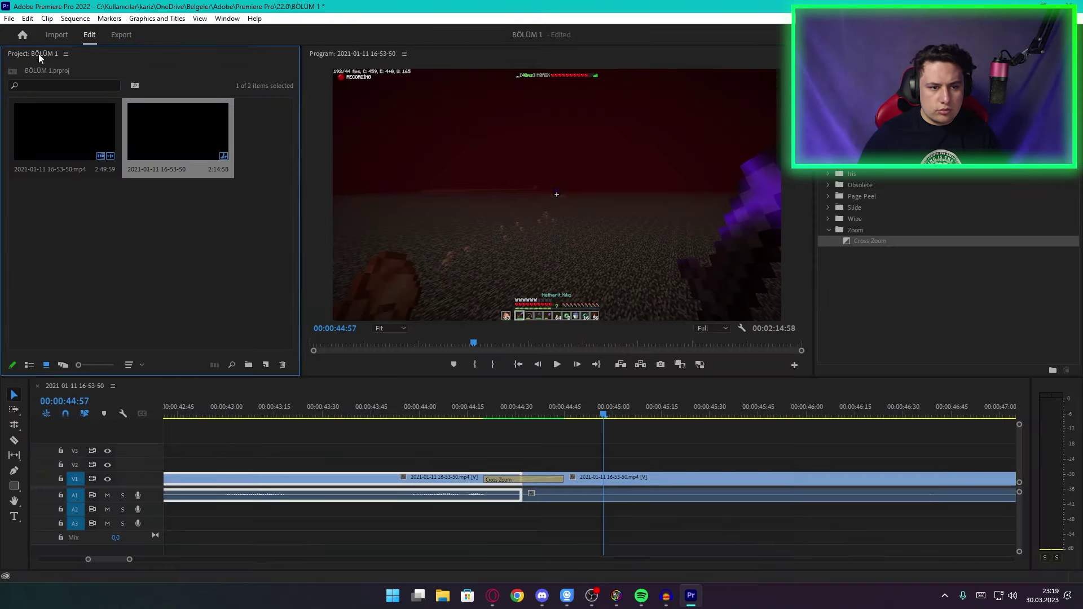
key(grave)
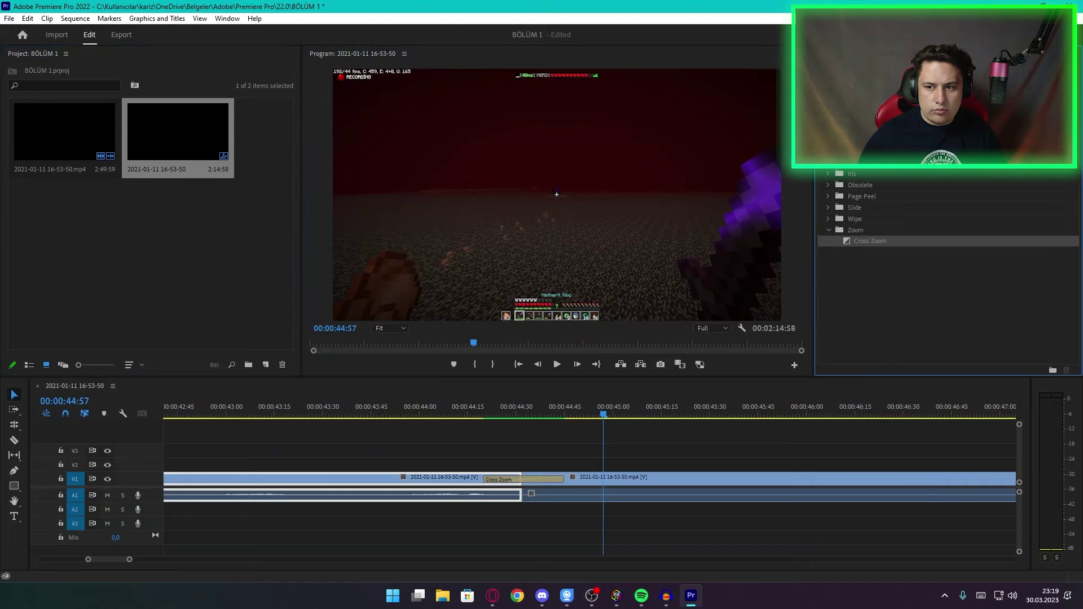
key(grave)
key(grave)
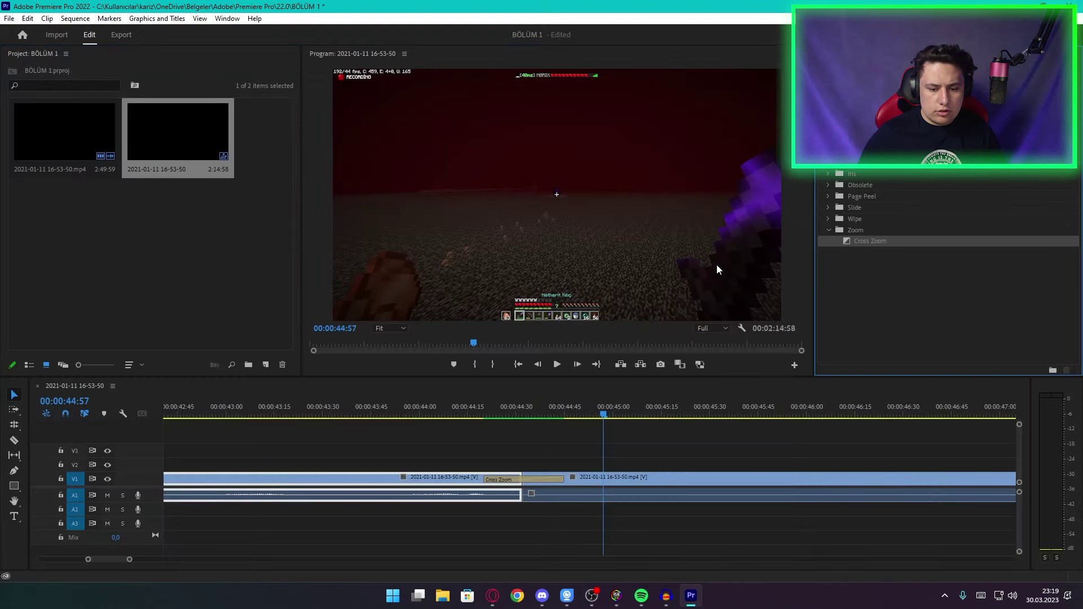
Step: Examine the timeline around the Cross Zoom transition at different zoom levels, with the playhead at 00:00:44:26
click(504, 409)
key(equal)
key(equal)
key(equal)
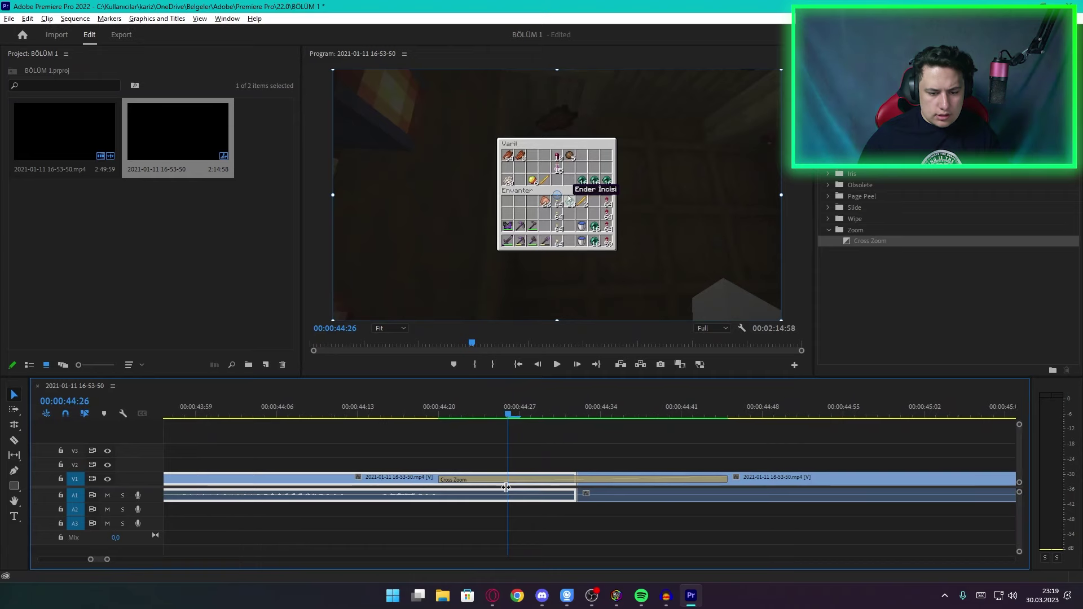
key(minus)
key(minus)
key(minus)
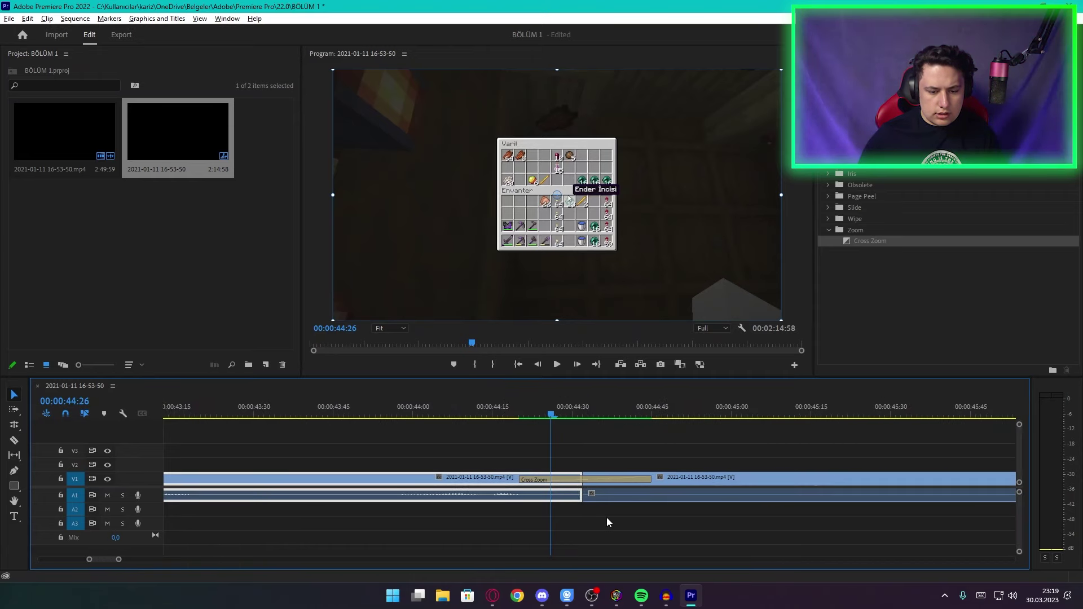
scroll(607, 523, down, 1)
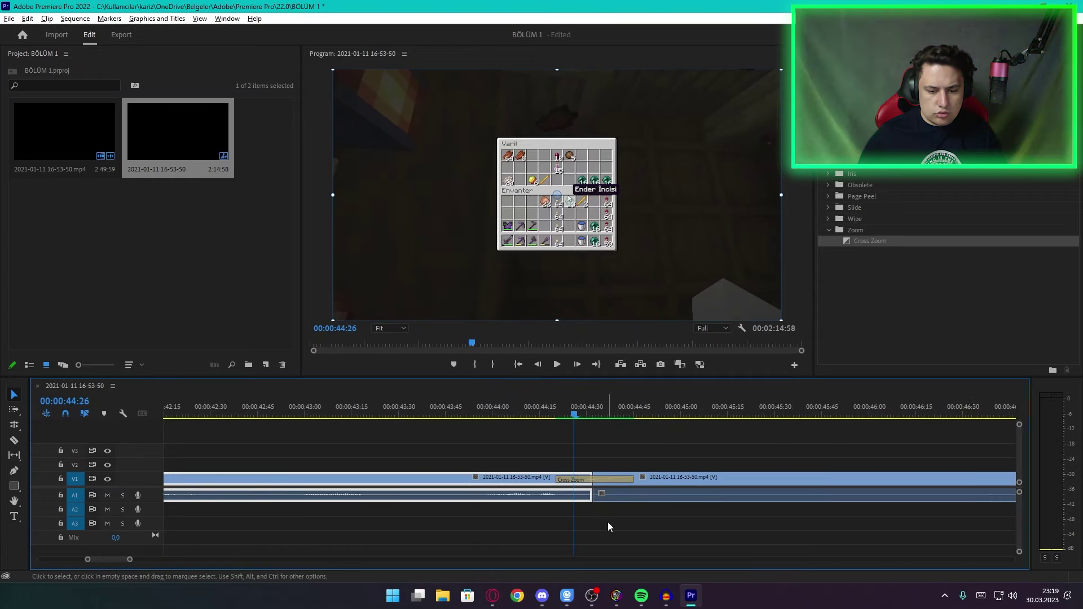
scroll(674, 473, down, 1)
scroll(676, 473, down, 4)
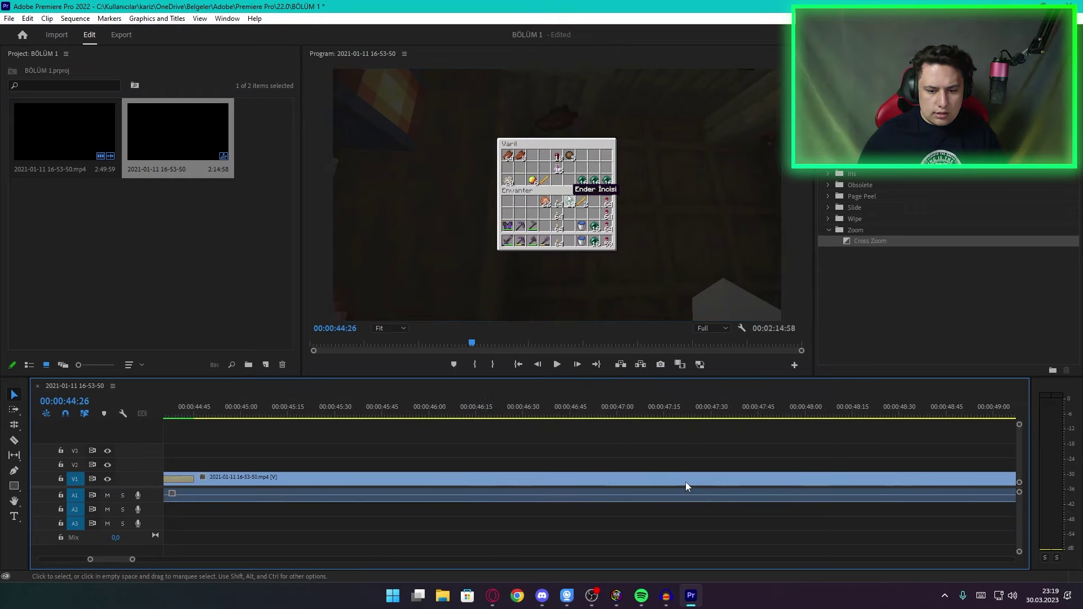
scroll(686, 481, up, 6)
scroll(692, 473, up, 5)
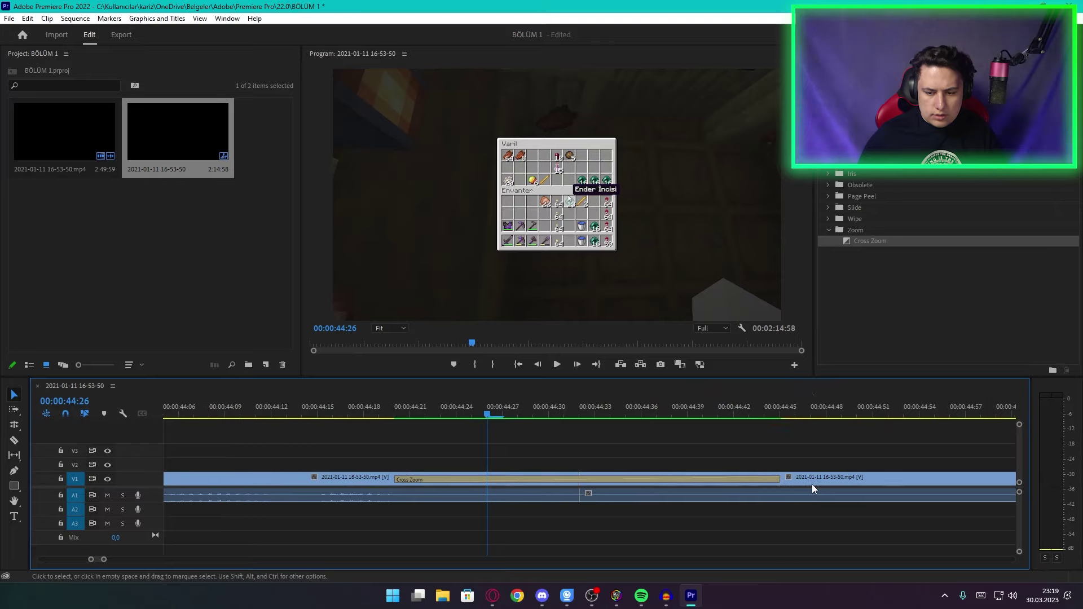
Step: Select the Cross Zoom transition and play it from 00:00:44:18
click(694, 478)
drag(370, 426, 299, 412)
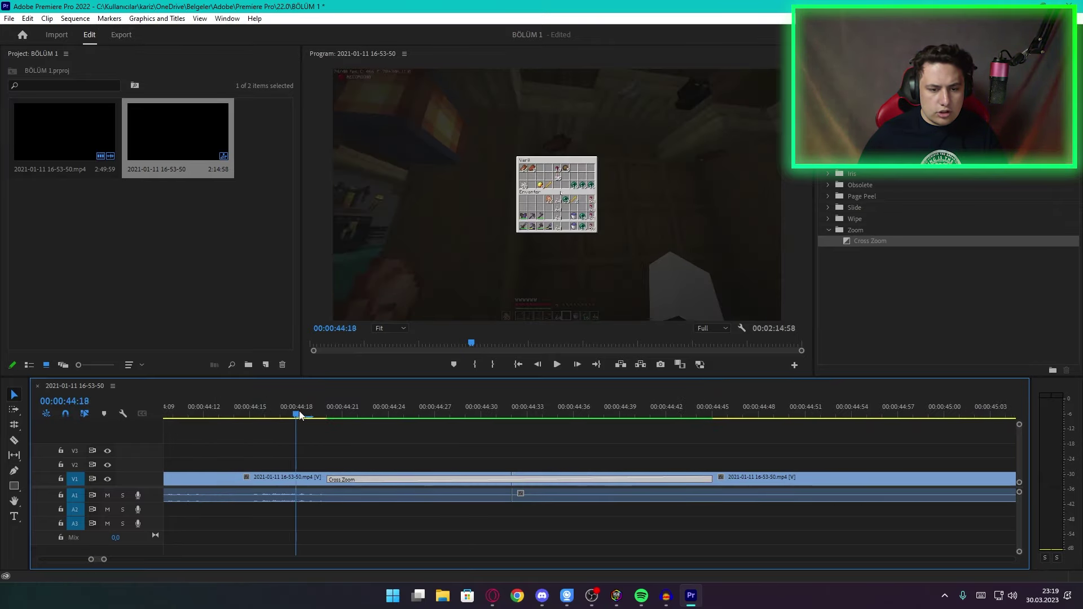
key(space)
key(space)
Step: Lengthen the Cross Zoom transition on both sides of the cut to about 87 frames
scroll(692, 453, down, 2)
scroll(692, 466, down, 1)
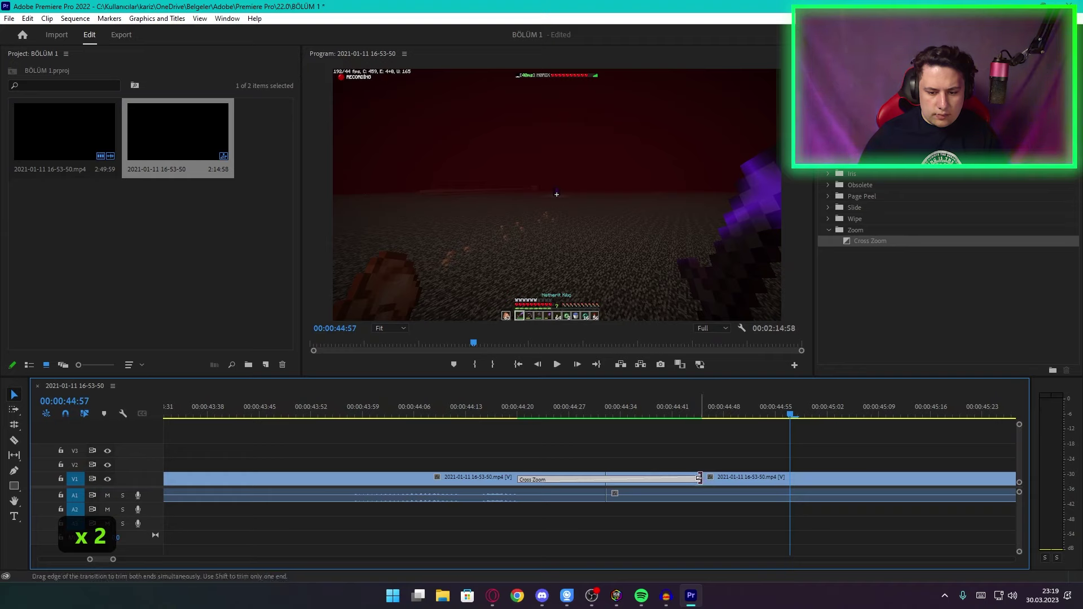
drag(700, 478, 799, 480)
drag(867, 480, 931, 480)
scroll(925, 480, down, 1)
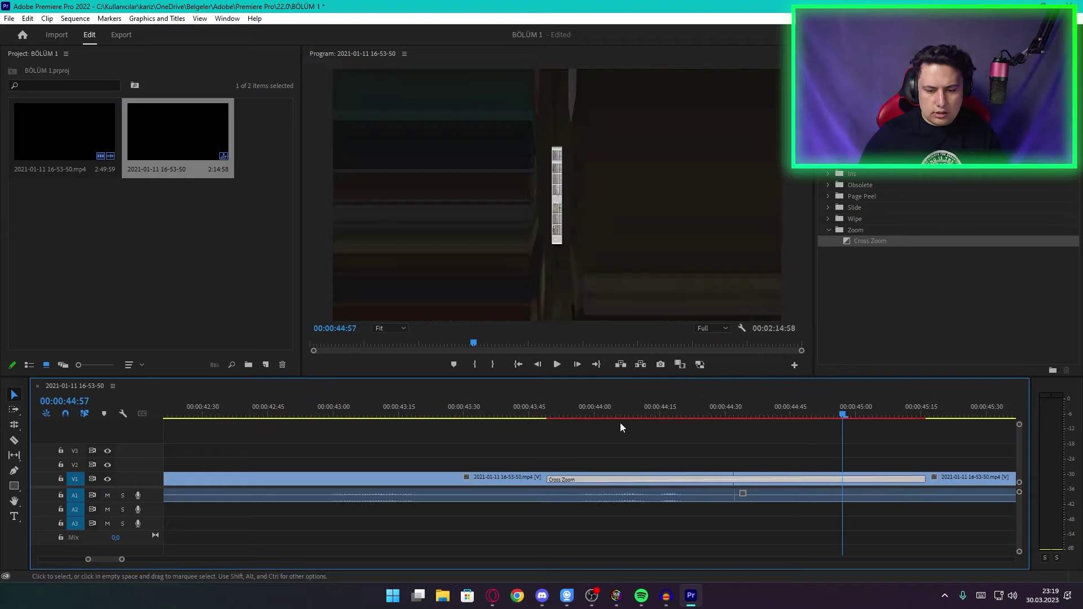
Step: Mark In and Out points around the lengthened transition, ending at 00:00:45:21, and render that range
scroll(660, 440, down, 1)
drag(578, 407, 914, 391)
key(i)
key(o)
key(Return)
key(Return)
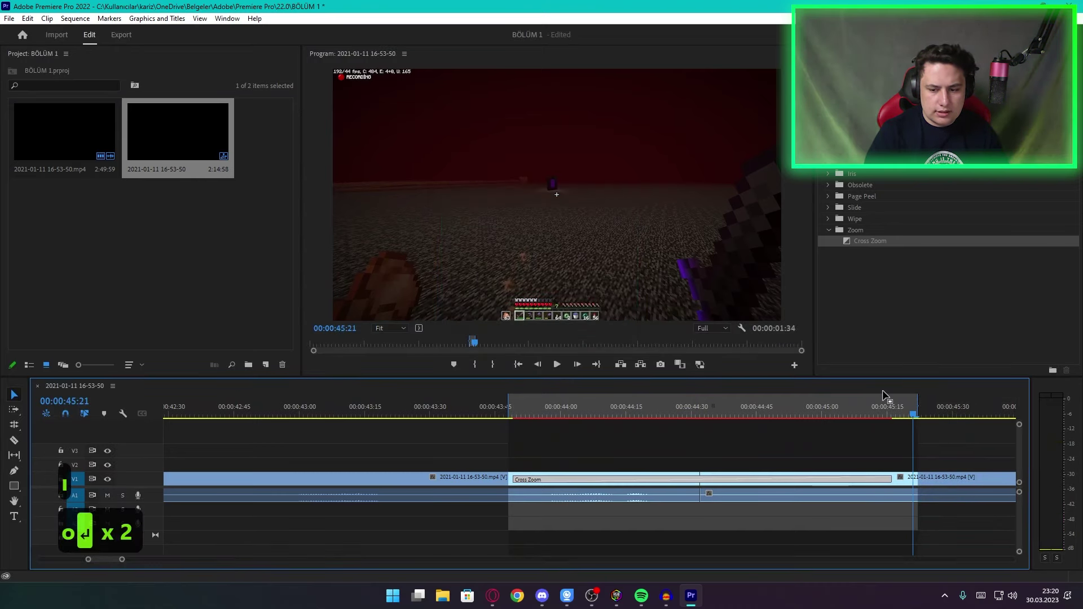
key(Return)
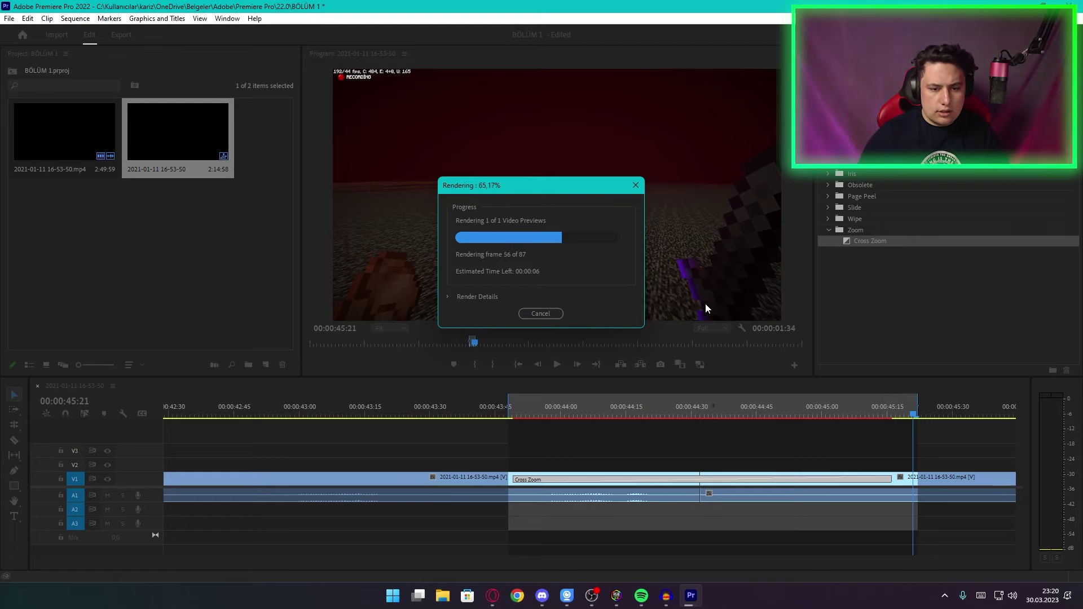
click(448, 297)
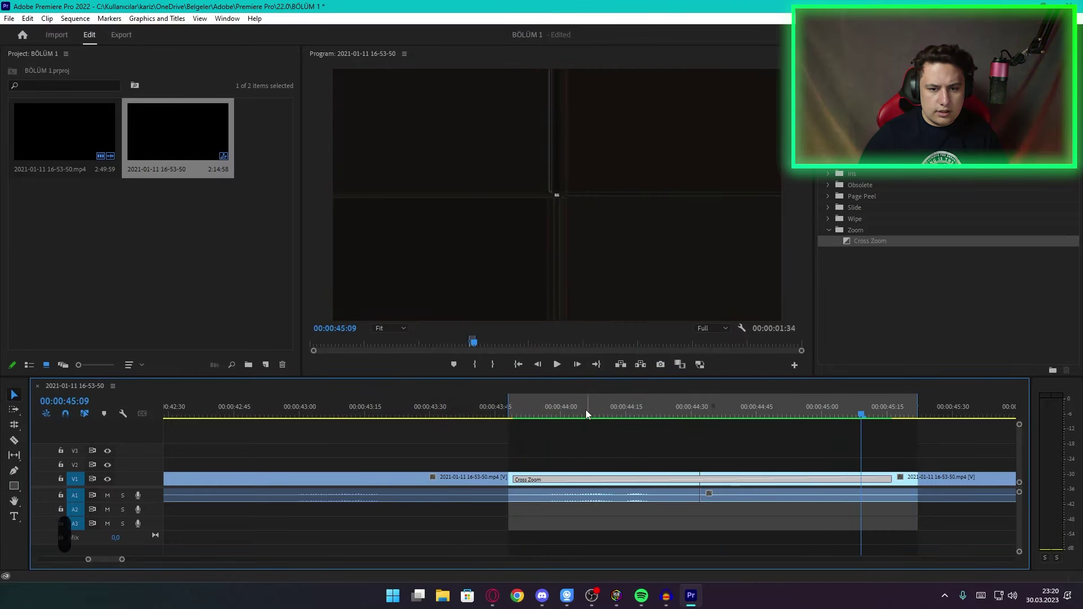
Step: Play back the rendered Cross Zoom transition and return the playhead to 00:00:43:53
key(minus)
key(minus)
key(space)
drag(379, 402, 330, 406)
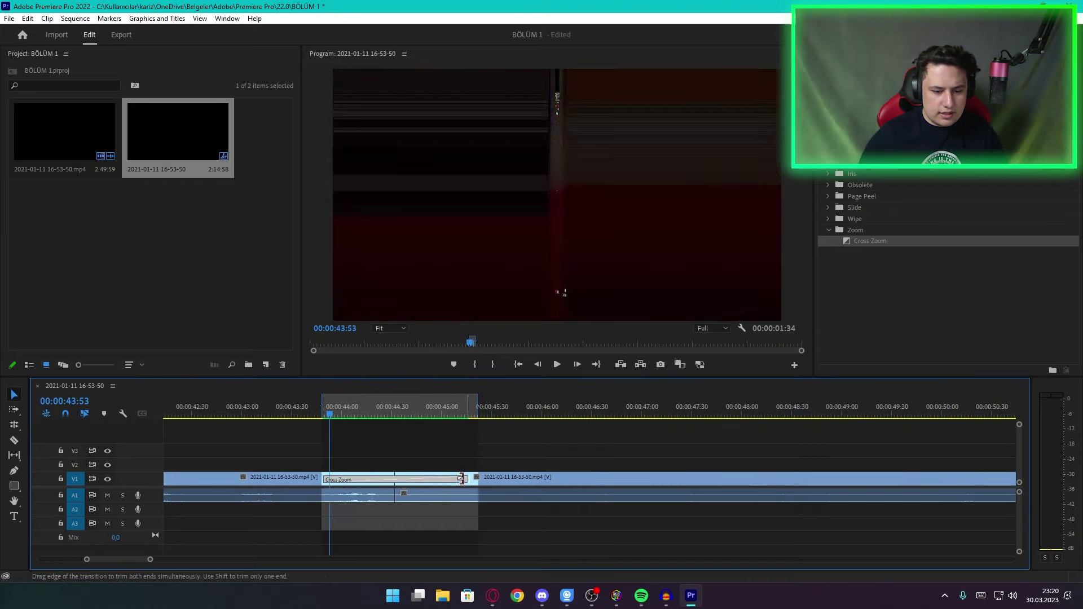
Step: Shorten the Cross Zoom transition around the cut to about 43 frames
drag(468, 479, 416, 479)
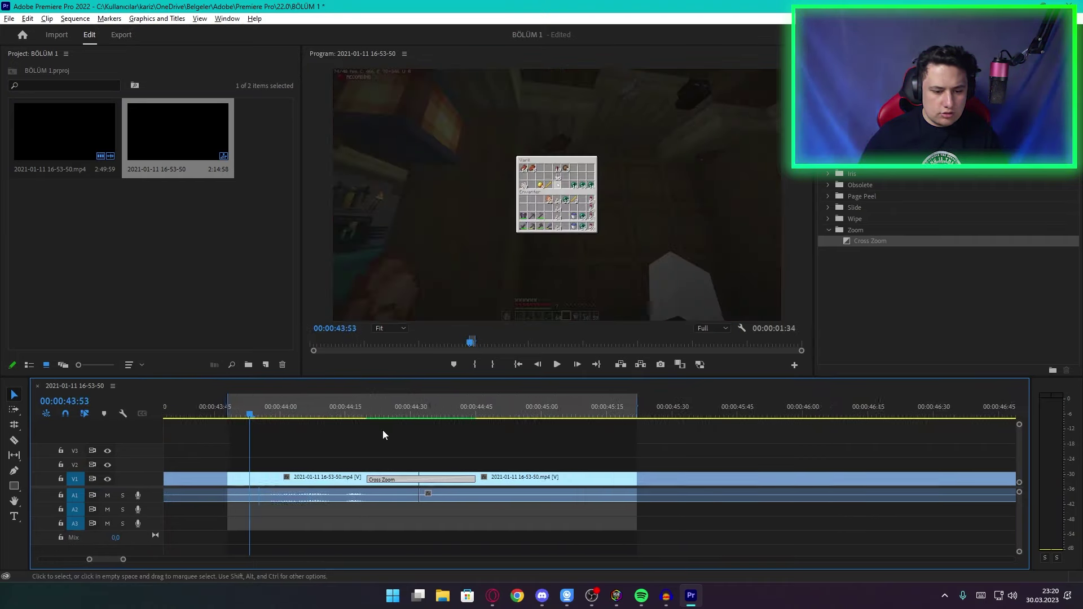
scroll(382, 429, up, 3)
click(462, 407)
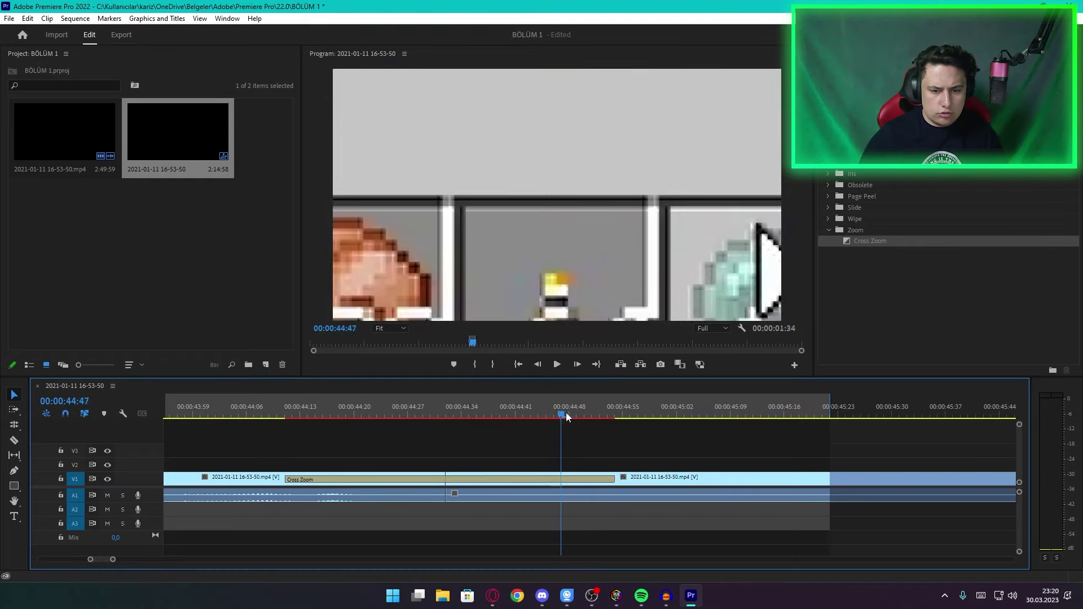
Step: Set the In point at about 00:00:44:09 and the Out point at 00:00:45:01, render the range and preview it
scroll(547, 416, down, 1)
drag(508, 407, 641, 401)
key(i)
key(o)
key(Return)
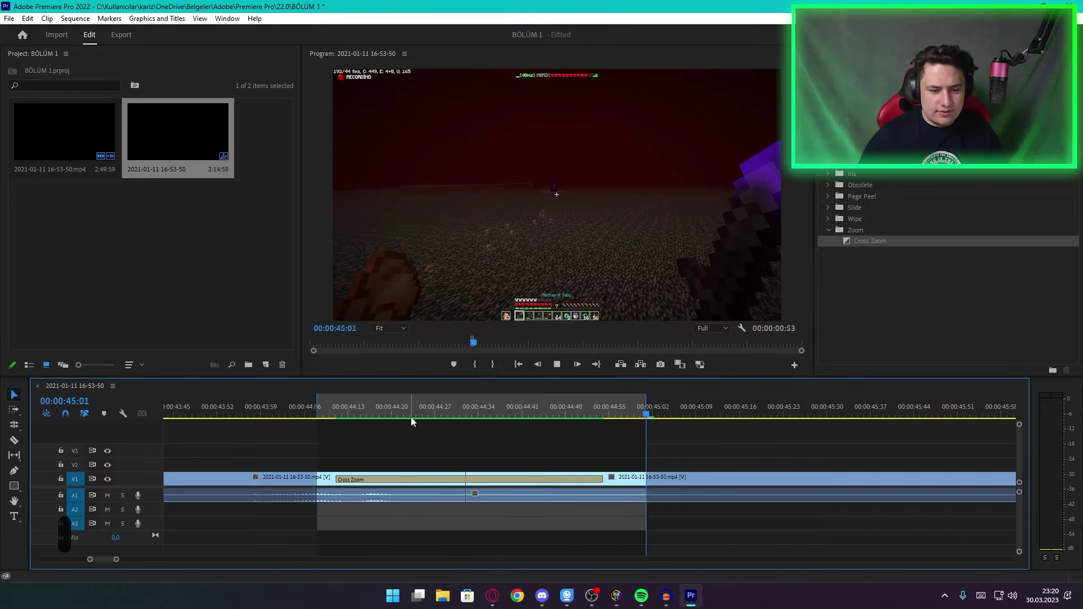
drag(411, 417, 434, 407)
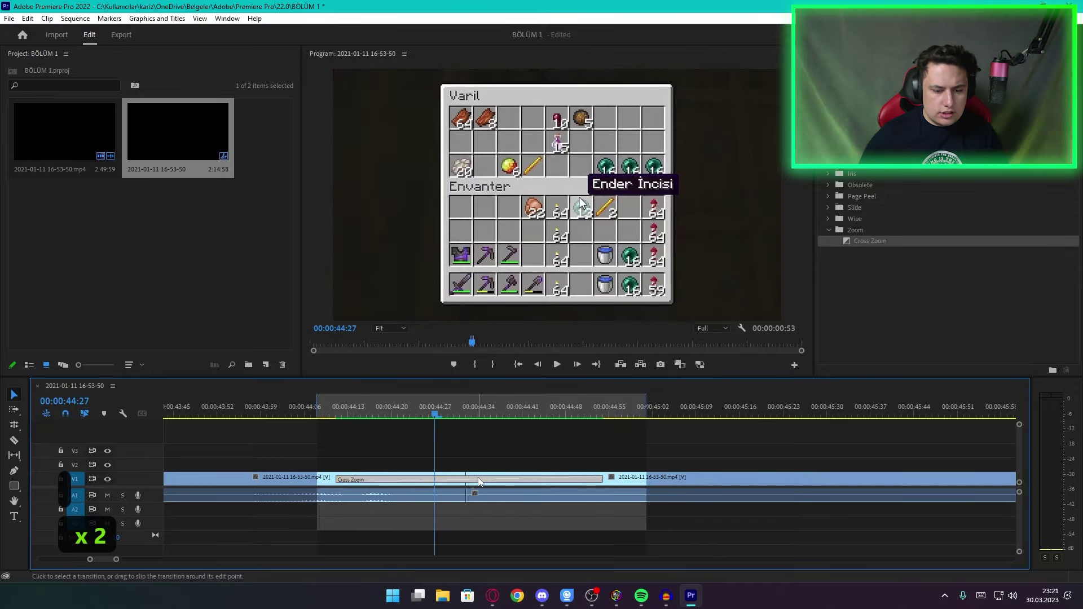
Step: Replace the Cross Zoom transition at the cut on V1 with Band Wipe and move the playhead to 00:00:44:18
key(Delete)
click(829, 219)
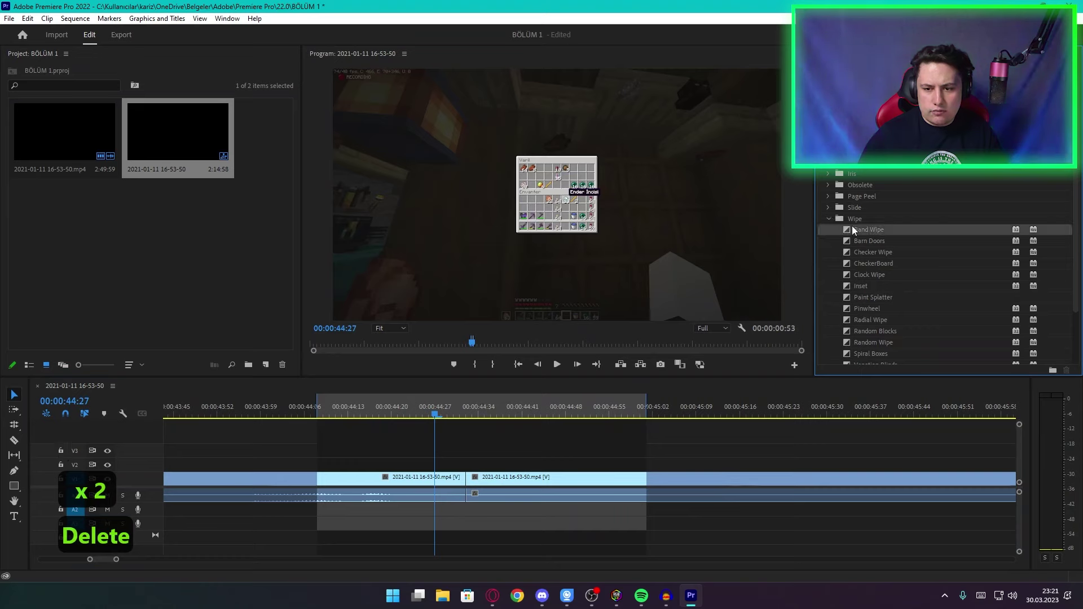
drag(485, 433, 466, 482)
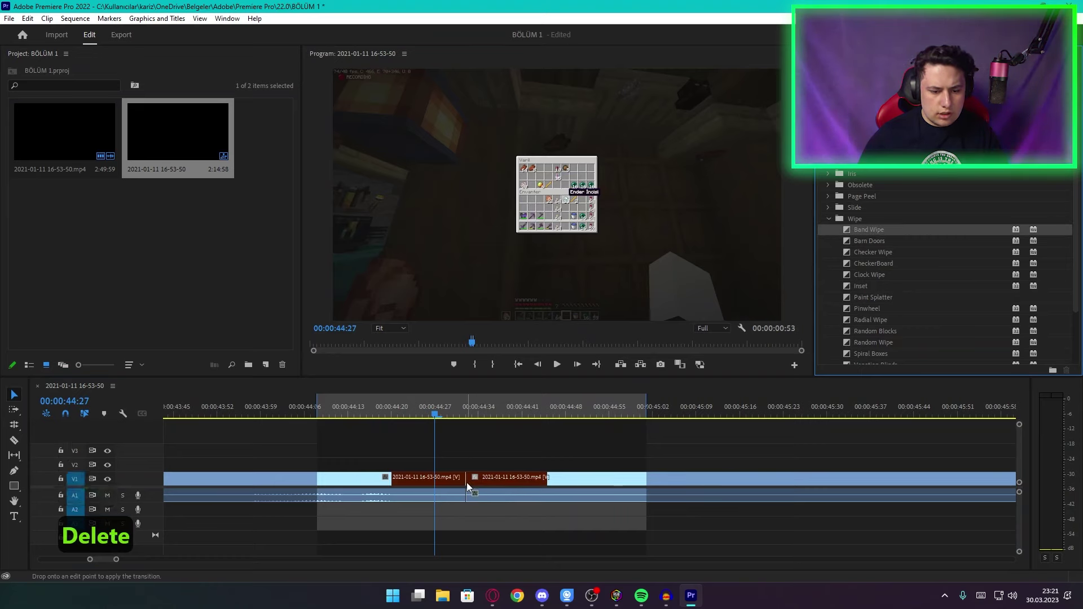
click(399, 410)
drag(401, 410, 379, 408)
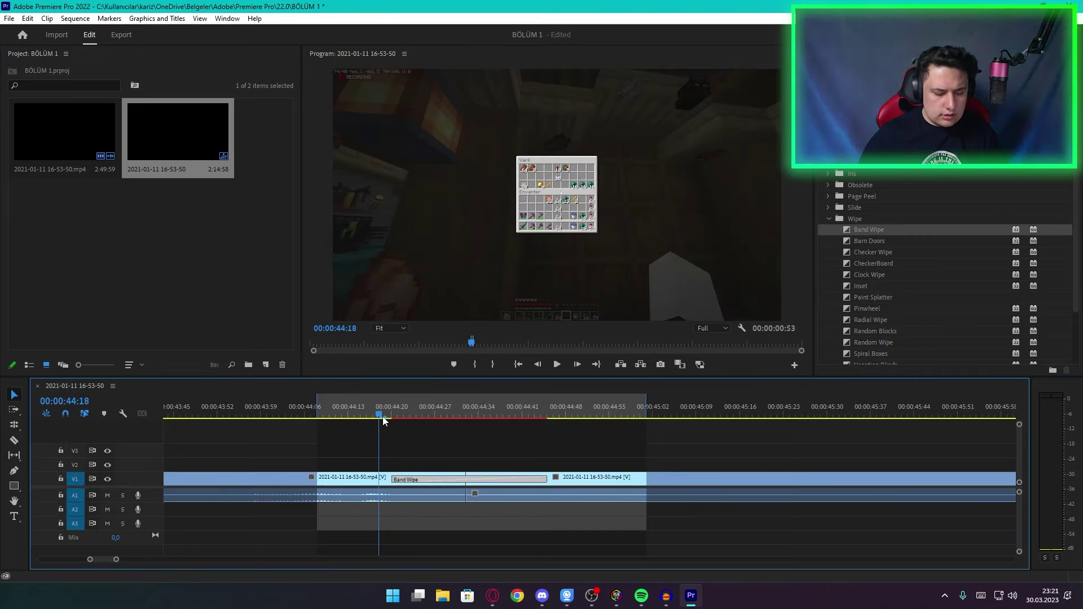
Step: Set the In point at 00:00:44:18 and the Out point at about 00:00:44:54, render the range and preview the Band Wipe
key(i)
click(598, 409)
key(o)
key(Return)
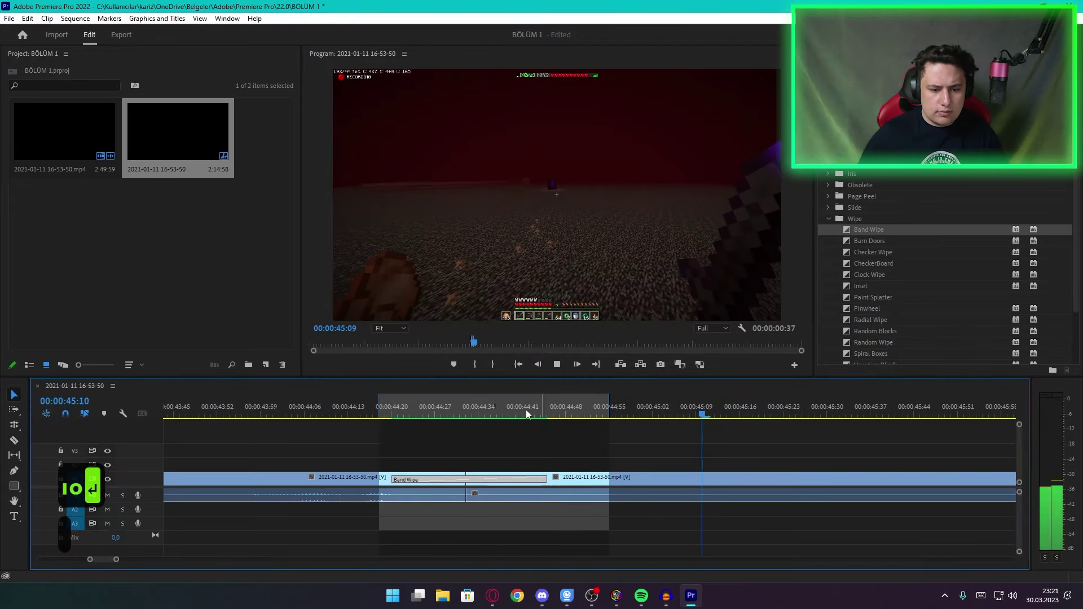
click(403, 408)
key(space)
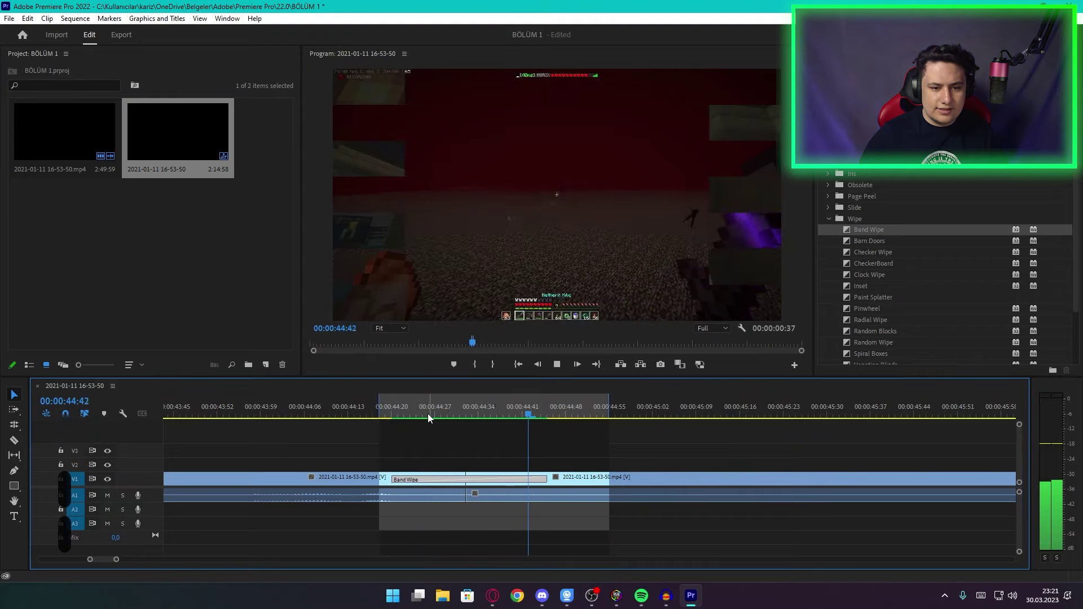
click(428, 414)
key(space)
mouse_move(502, 401)
mouse_down()
mouse_move(539, 403)
mouse_move(469, 397)
mouse_move(576, 401)
mouse_move(483, 398)
mouse_up()
Step: Open the Band Wipe transition's effect settings, change its wipe direction to a diagonal and preview it around the cut
click(959, 54)
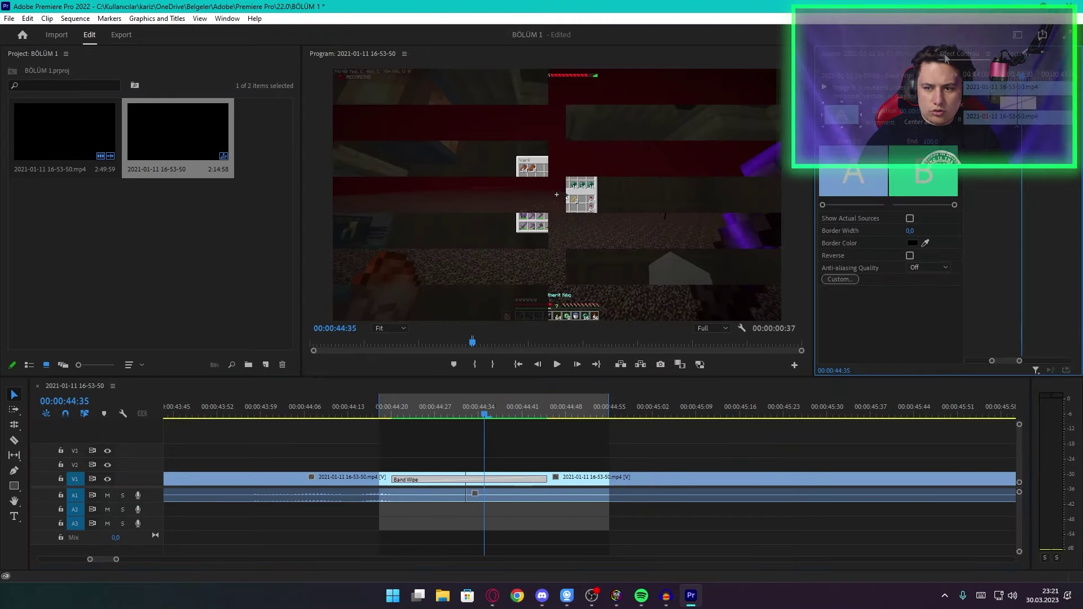
mouse_move(825, 204)
mouse_down()
mouse_move(855, 204)
mouse_move(823, 204)
mouse_up()
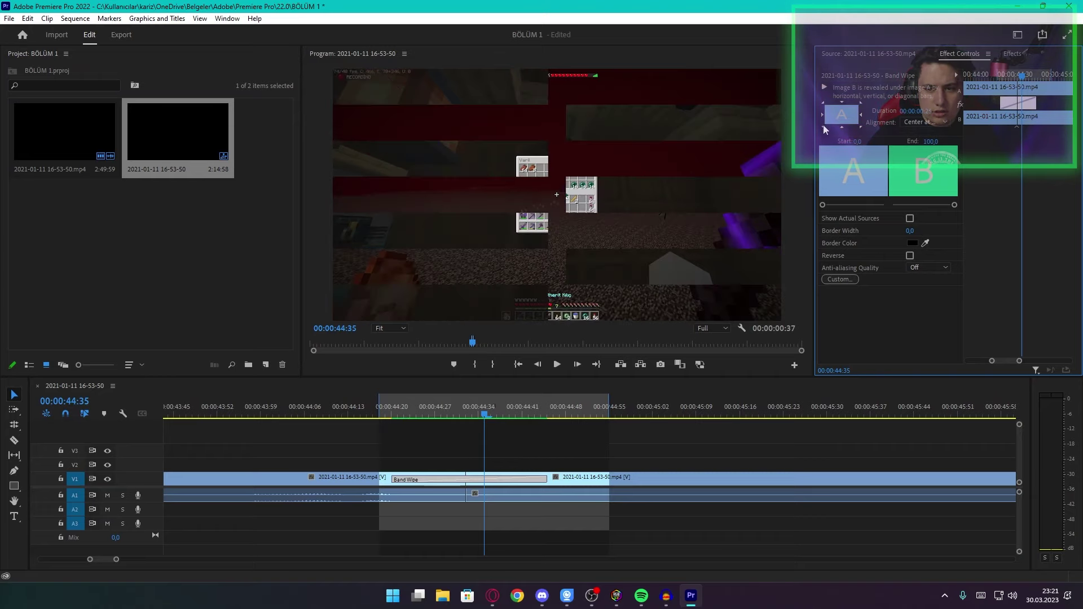
key(space)
click(476, 400)
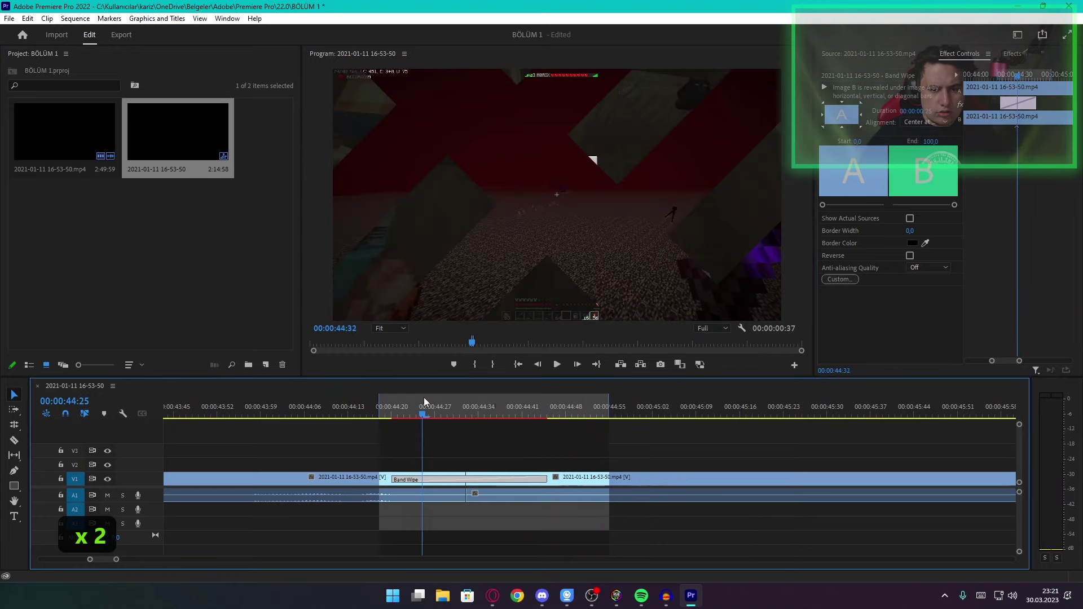
click(448, 402)
Step: Try an End value of about 53.5 for the Band Wipe, preview it and restore the End value to 100
click(924, 122)
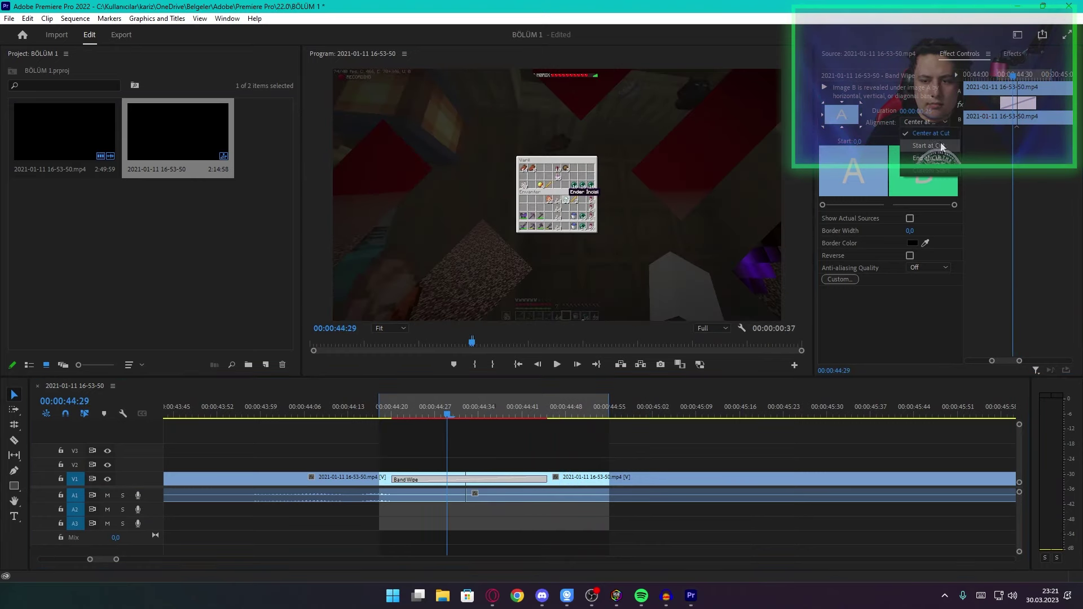
click(913, 298)
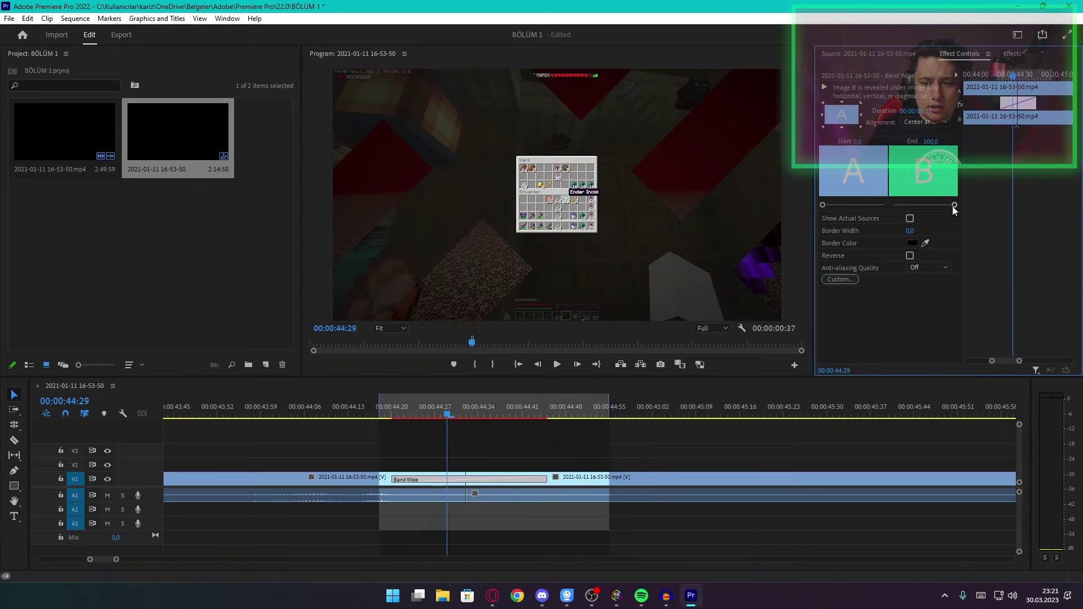
drag(923, 208, 924, 208)
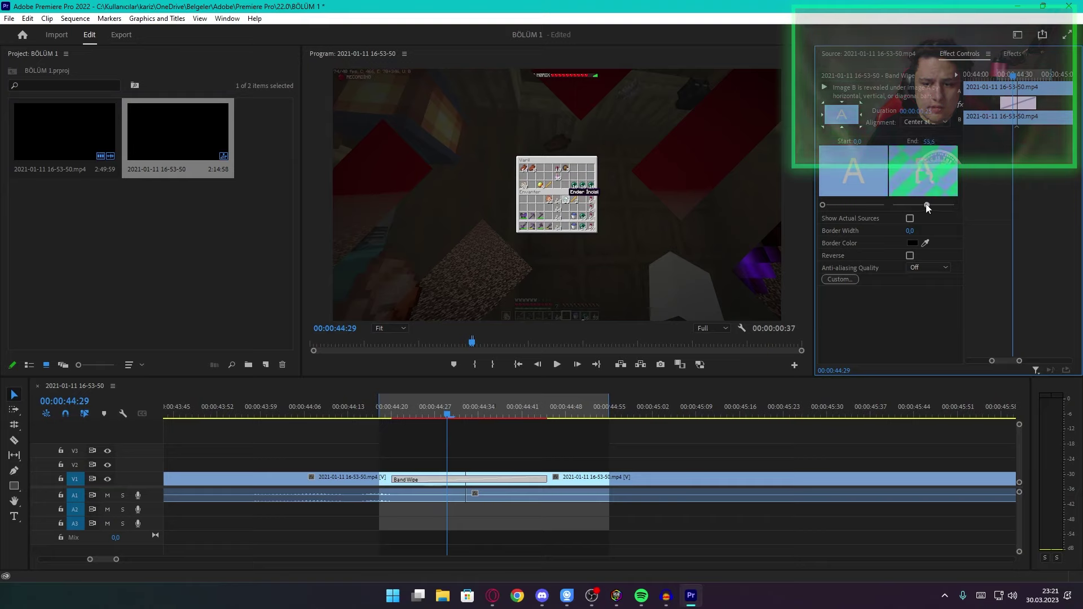
key(space)
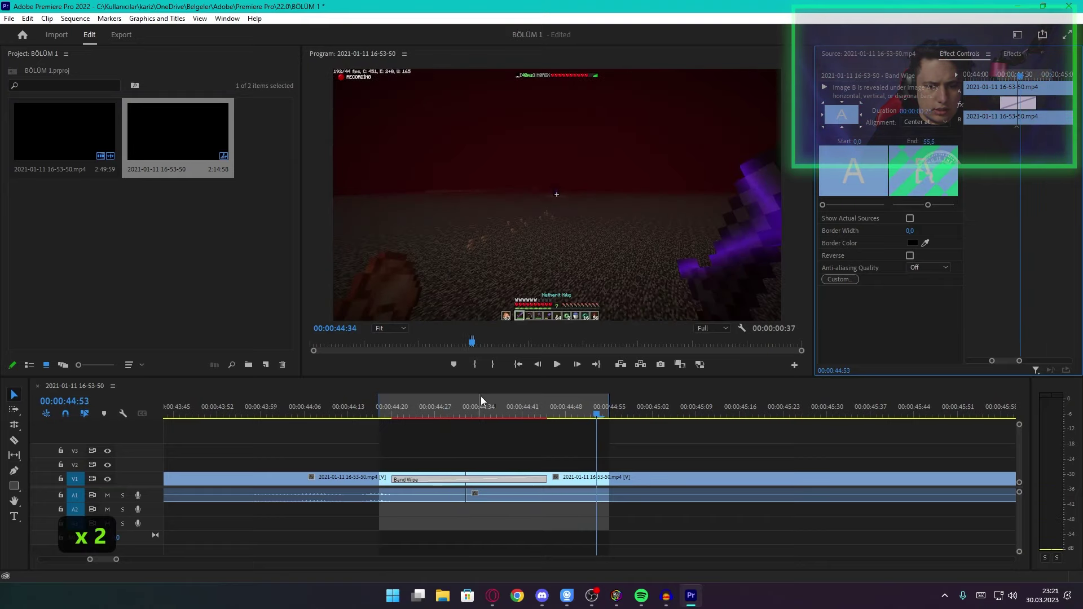
click(412, 400)
drag(929, 207, 1001, 208)
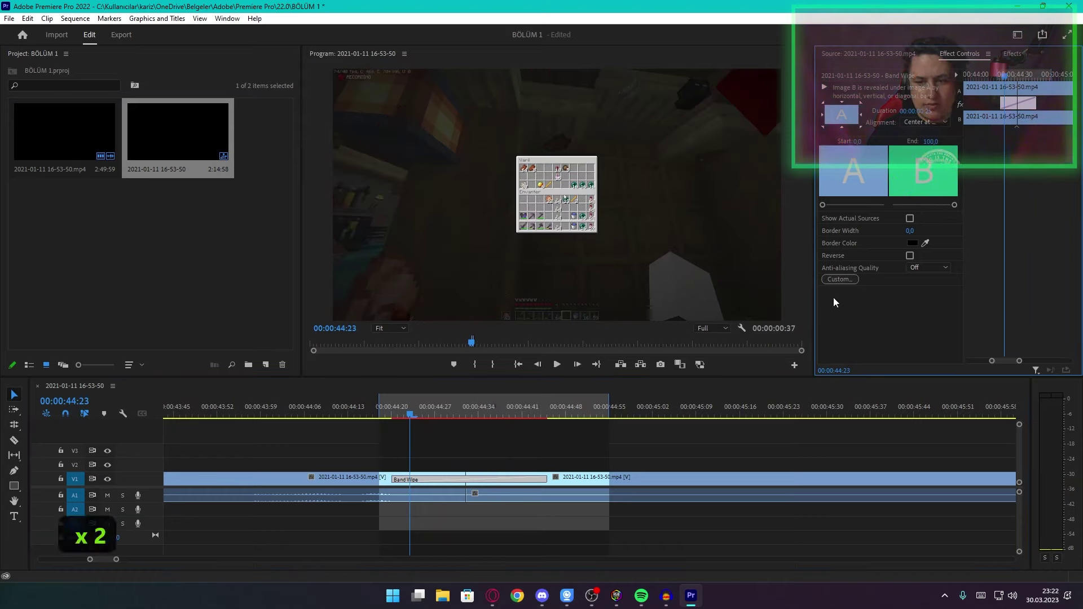
Step: Turn on Reverse for the Band Wipe, play the transition, and switch the option off and on again to compare
click(910, 255)
key(space)
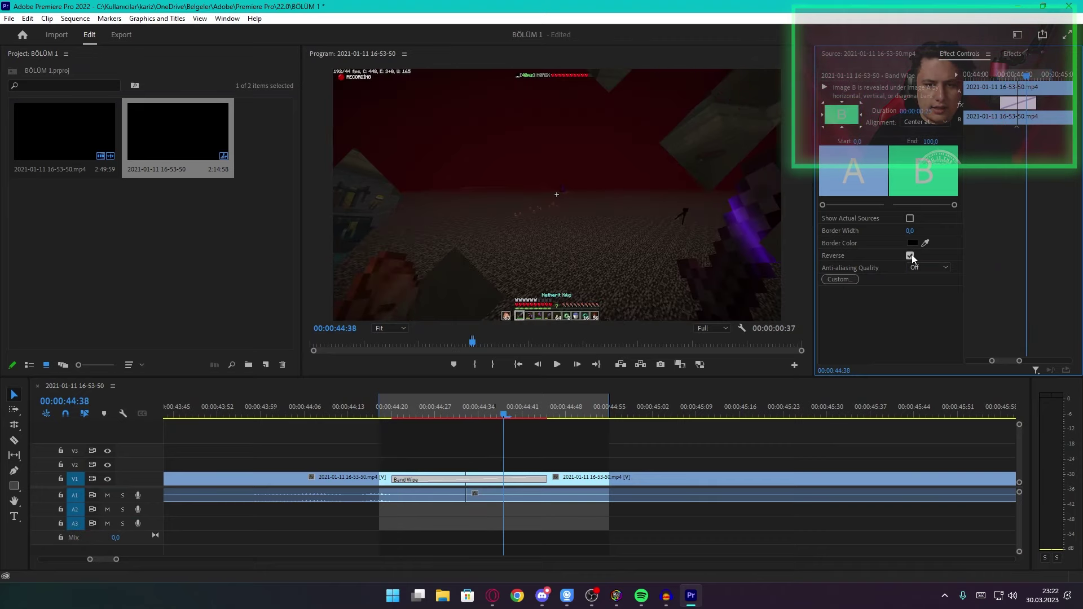
click(910, 256)
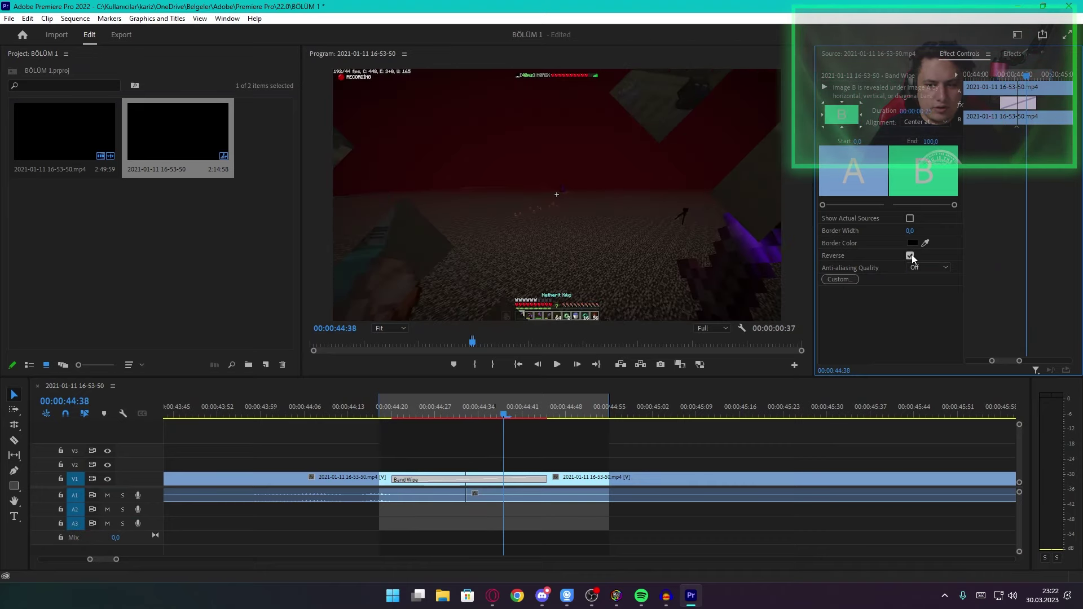
click(910, 255)
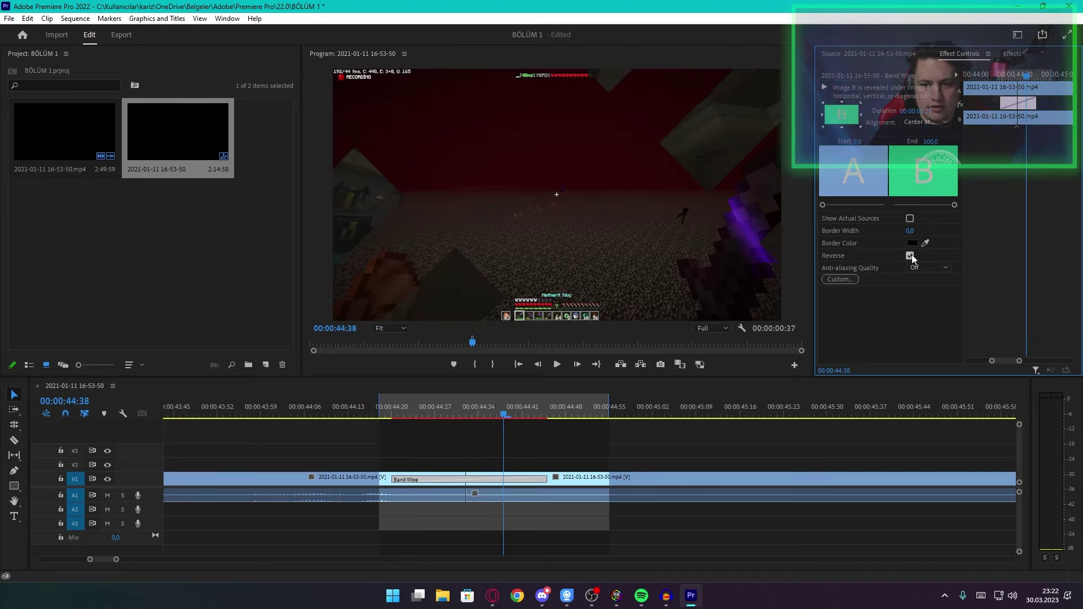
Step: Clear the Band Wipe from the cut on V1 and expand the Slide, Page Peel, Obsolete, Iris and Dissolve transition groups
right_click(504, 488)
click(514, 502)
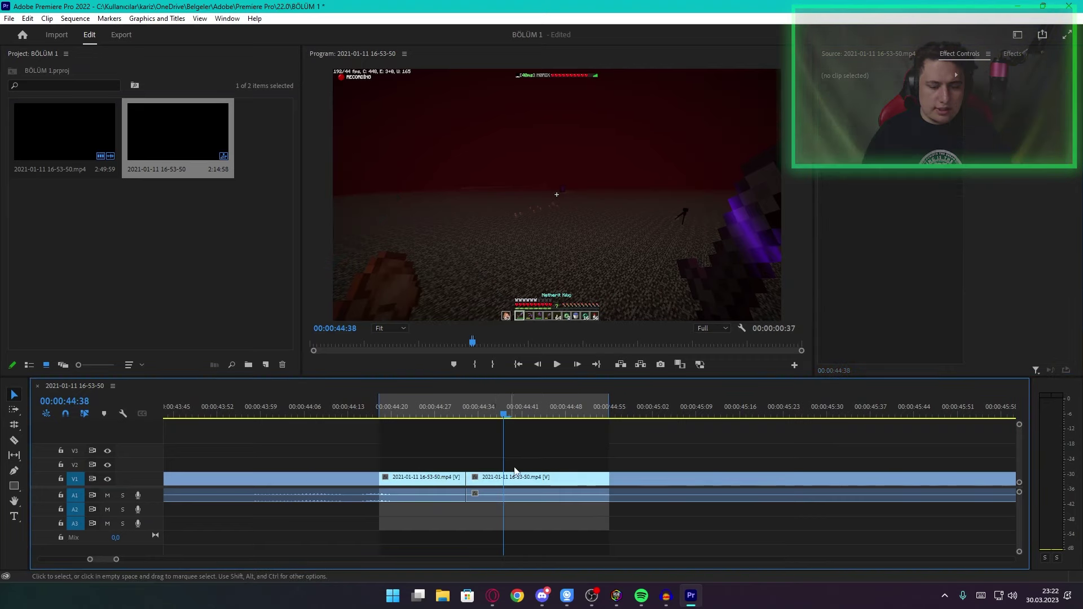
click(869, 54)
click(1013, 53)
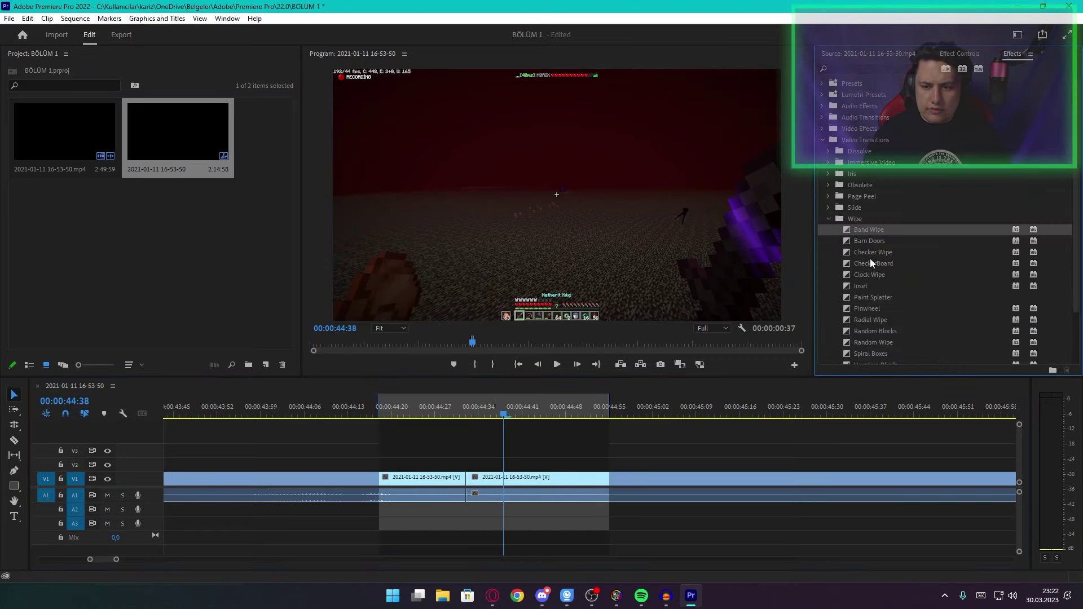
click(828, 219)
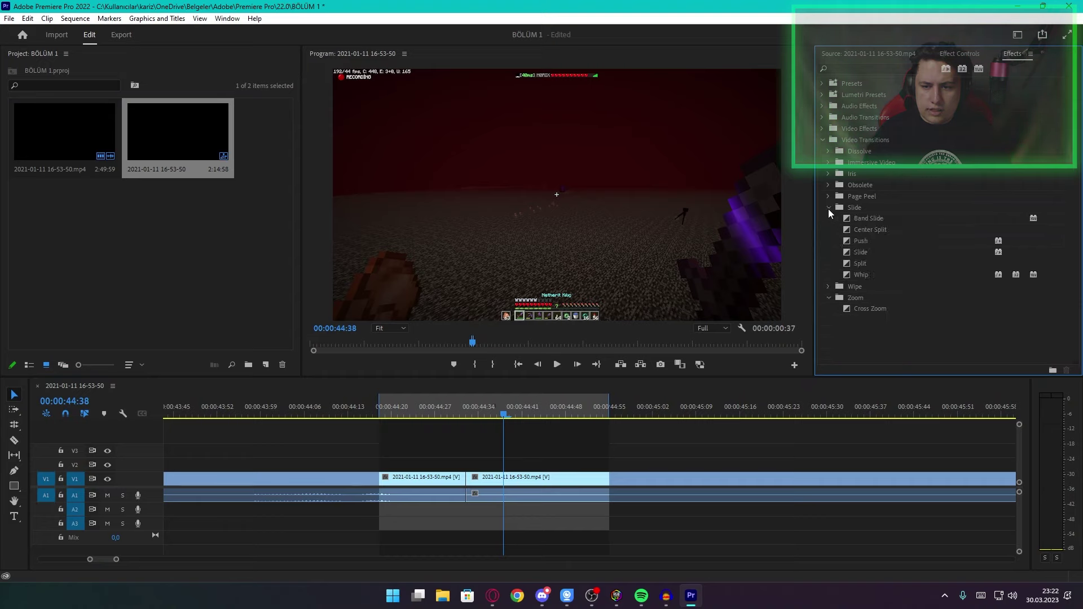
click(828, 196)
click(829, 185)
click(828, 174)
click(829, 152)
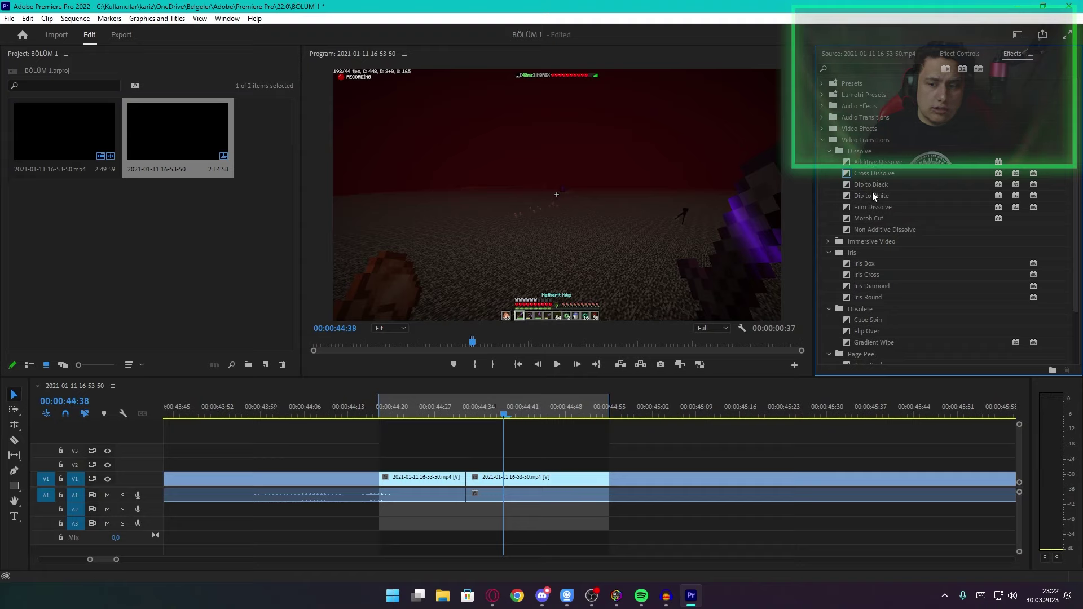
Step: Set Cross Dissolve as the default transition and apply the default transitions at the cut on V1 and A1
click(871, 176)
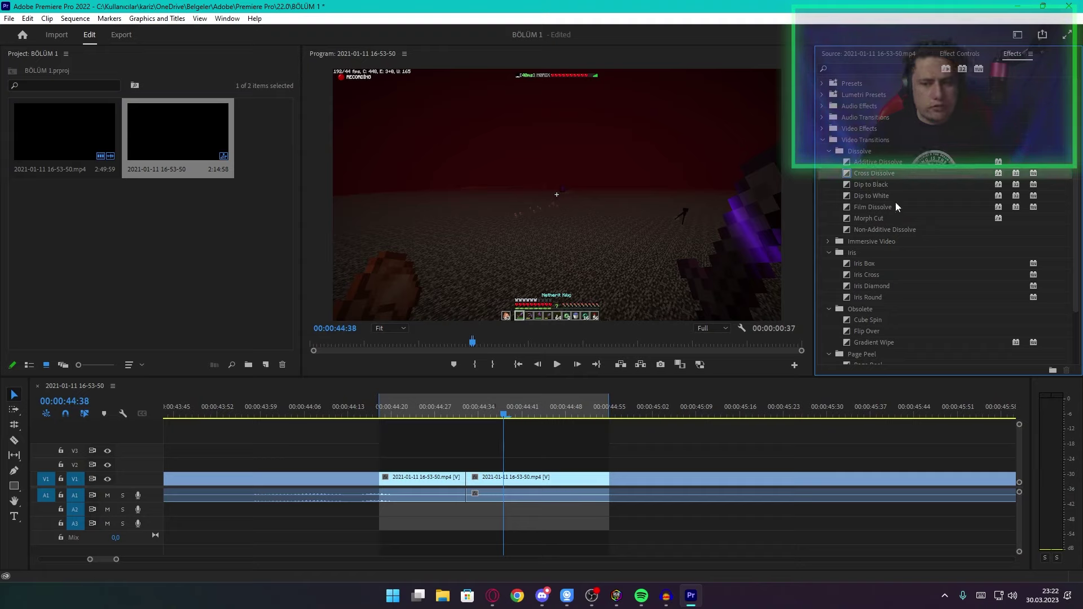
drag(863, 172, 848, 173)
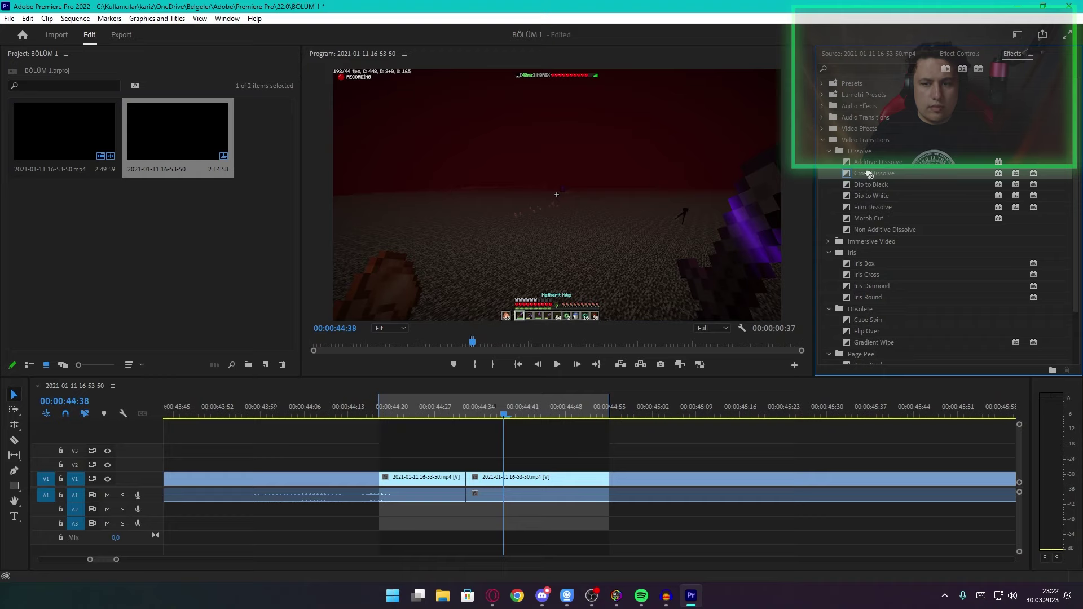
right_click(847, 173)
click(852, 178)
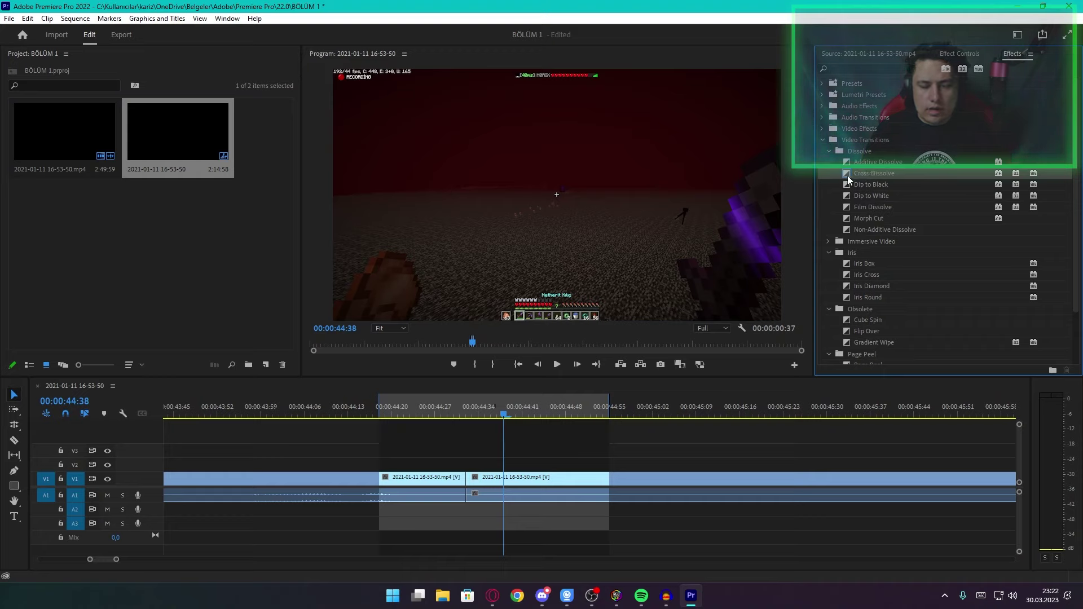
scroll(452, 484, up, 3)
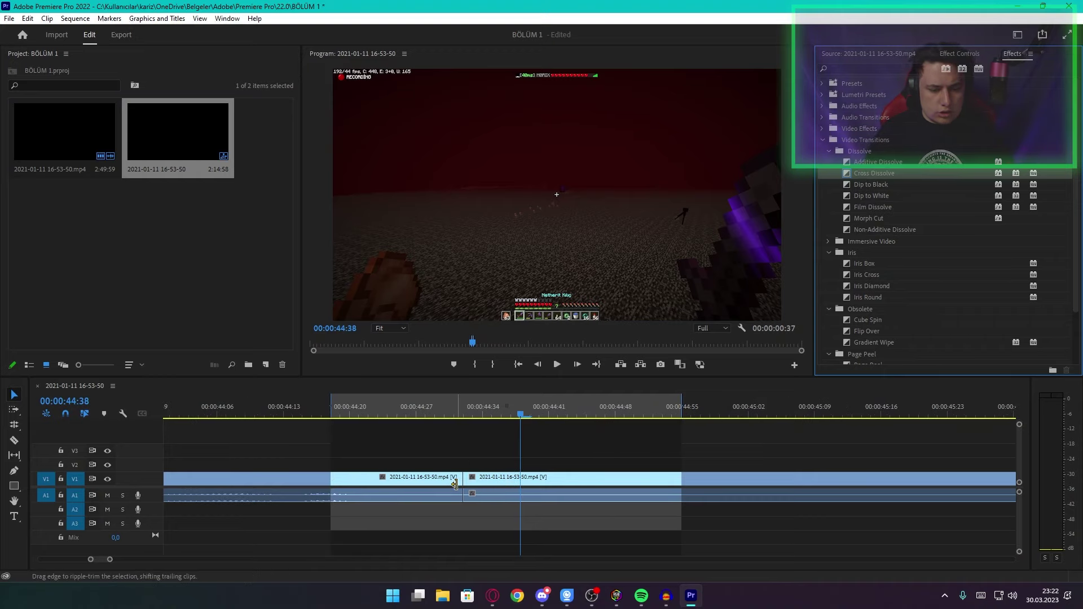
right_click(464, 479)
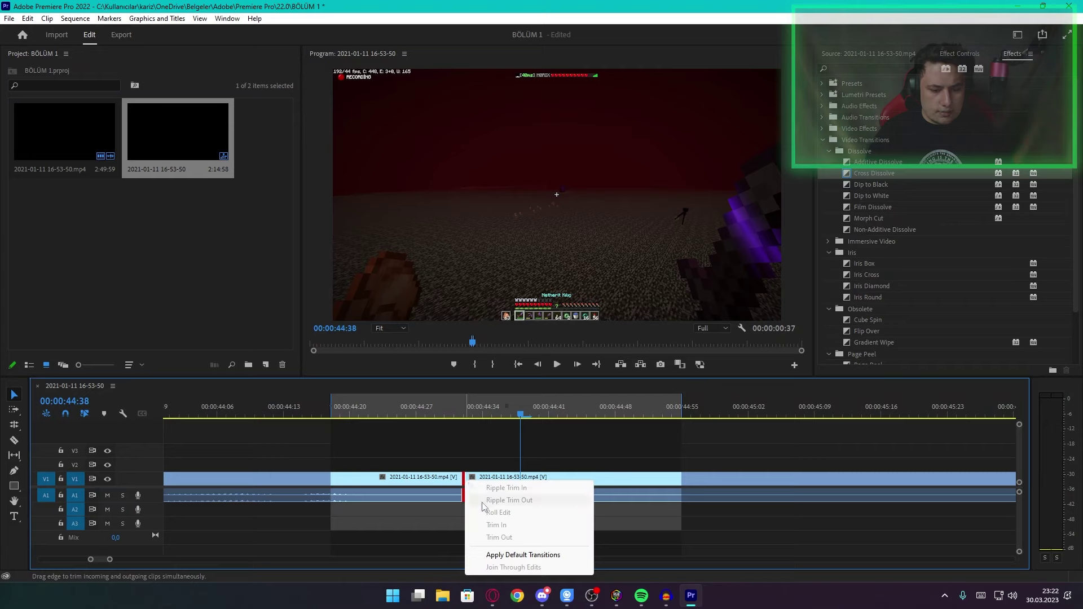
click(513, 555)
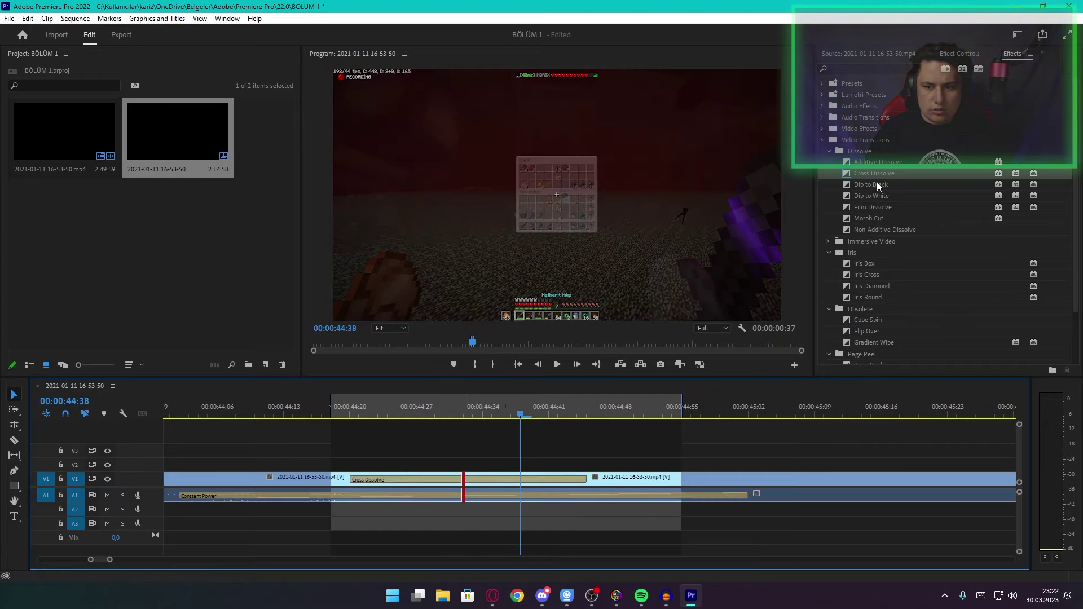
Step: Clear the sequence's In and Out points and play back the Cross Dissolve at the cut
scroll(513, 487, down, 2)
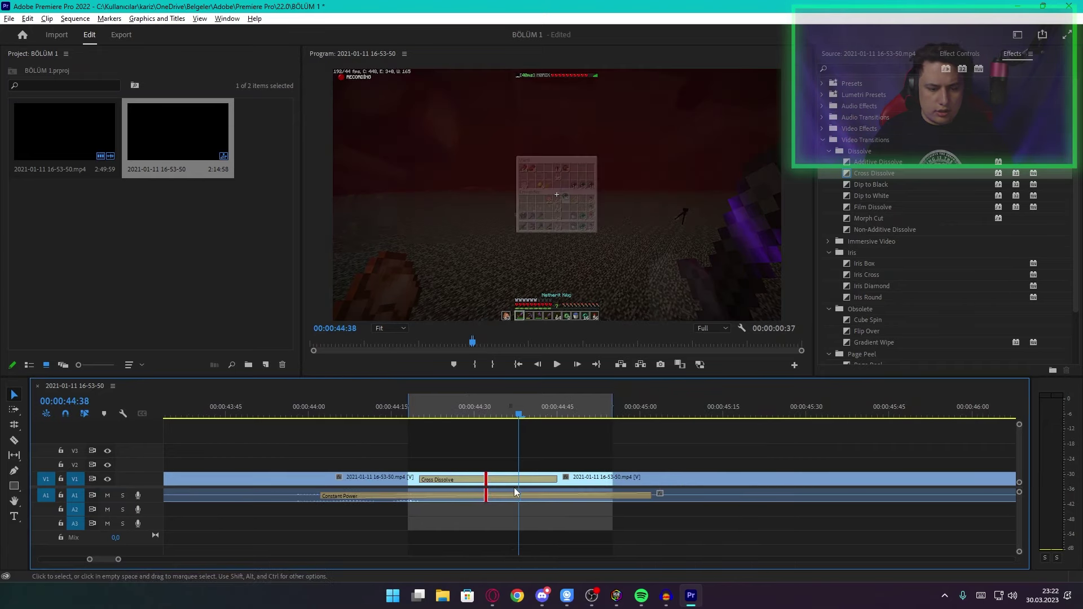
right_click(418, 404)
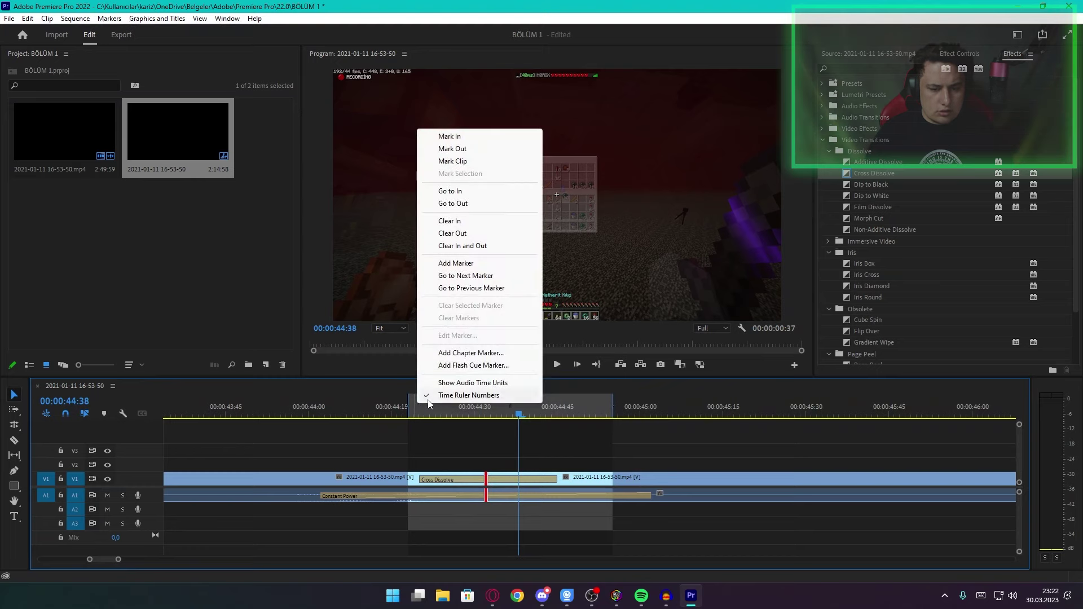
click(474, 248)
click(337, 416)
key(space)
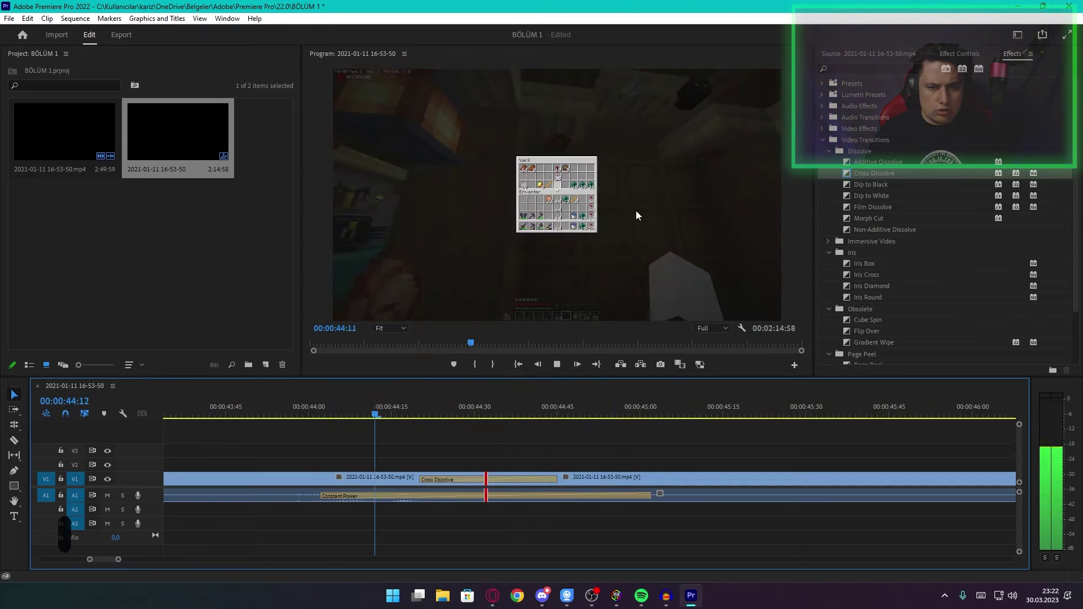
click(405, 404)
click(371, 398)
Step: Lengthen the Cross Dissolve on V1 to 57 frames and extend the Constant Power transition on A1
click(419, 481)
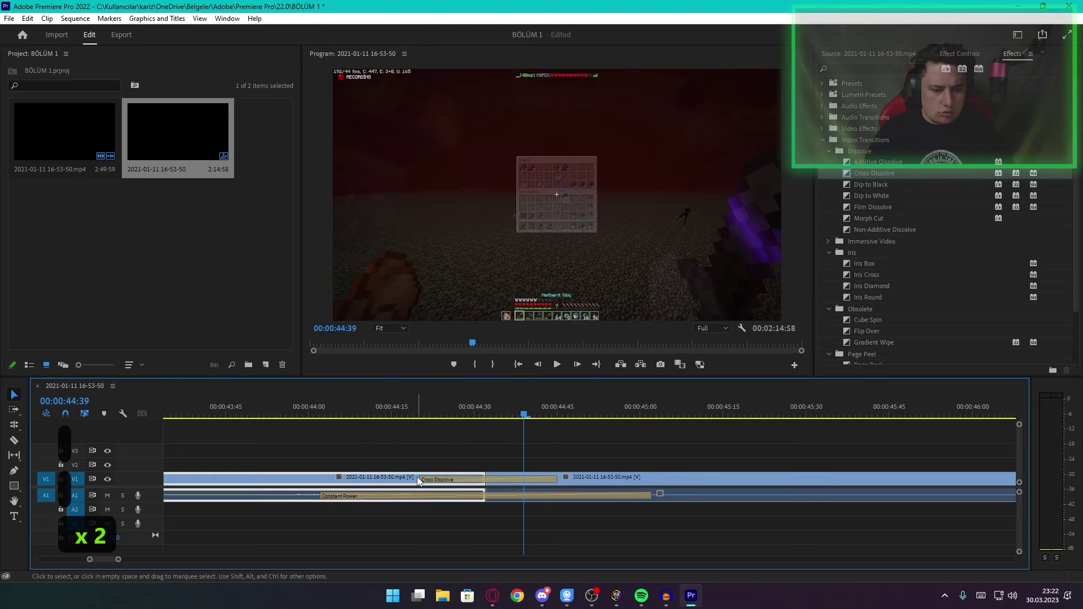
drag(419, 480, 249, 495)
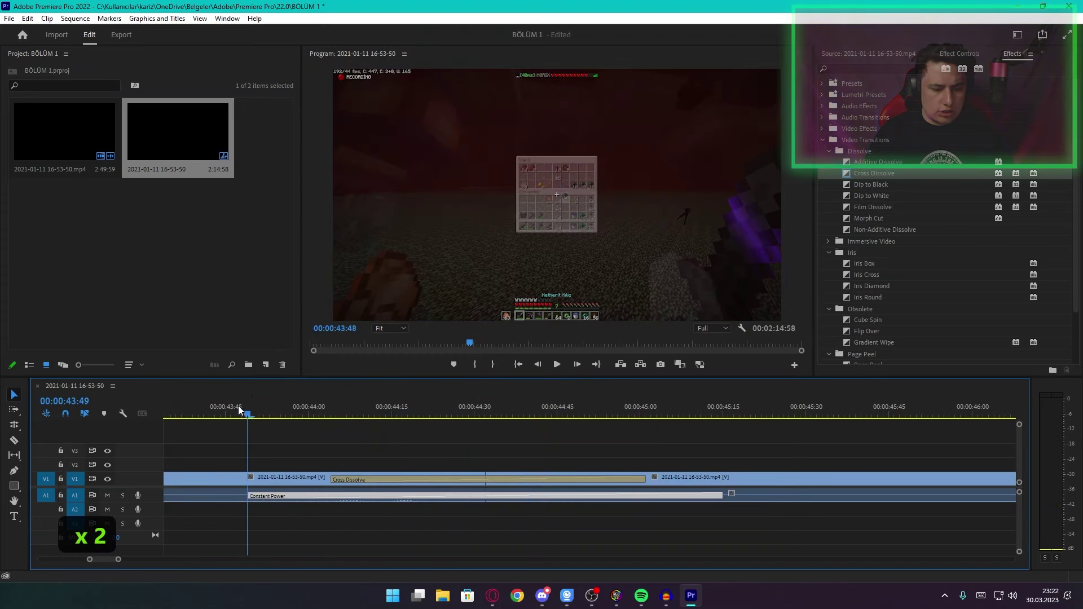
double_click(546, 478)
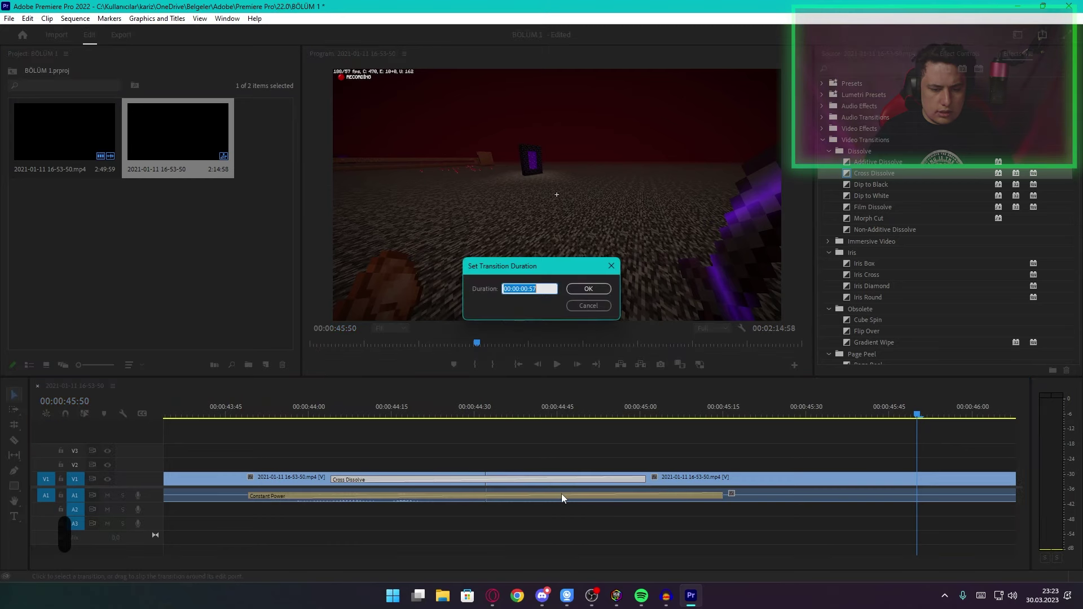
click(573, 305)
Step: Clear the Cross Dissolve and Constant Power transitions, apply Dip to Black at the cut on V1 and play it back
right_click(516, 479)
click(530, 500)
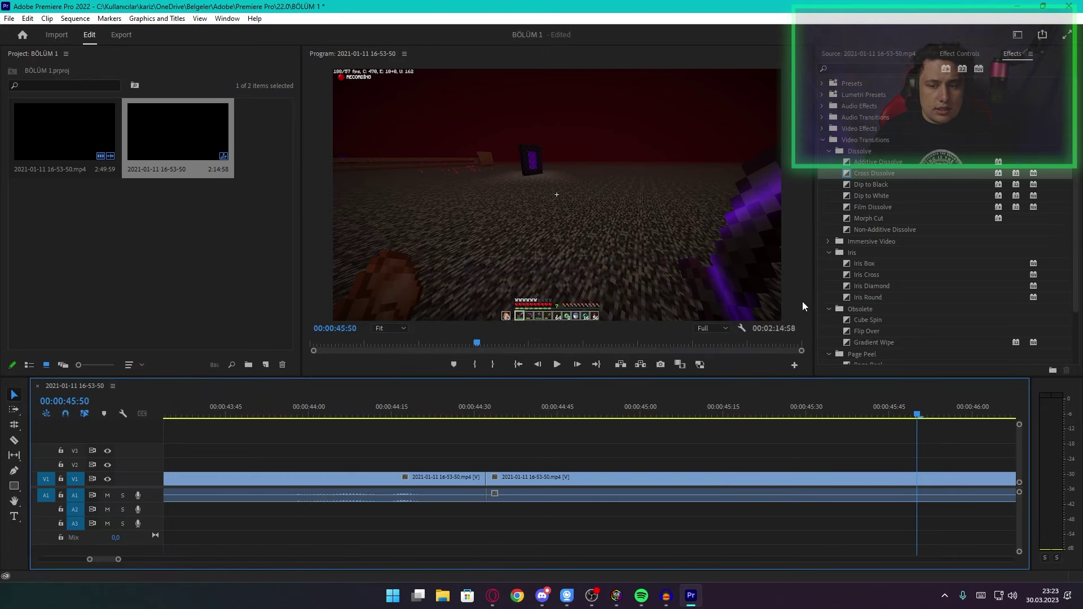
drag(873, 185, 484, 478)
click(455, 419)
key(space)
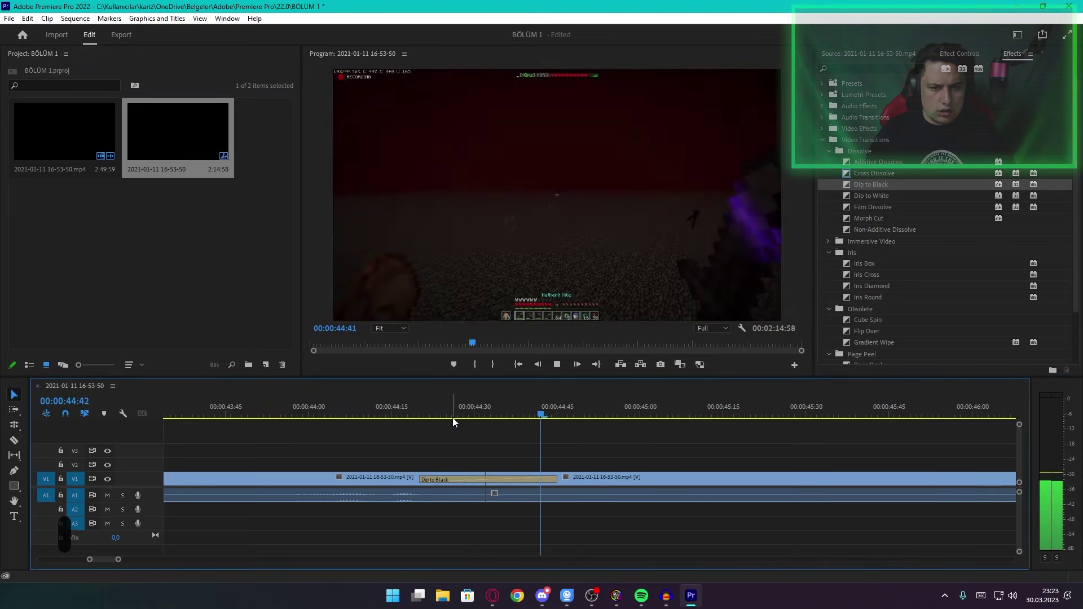
key(space)
Step: Lengthen the Dip to Black transition around the cut to about 69 frames and play it back from 00:00:43:32
drag(420, 479, 299, 479)
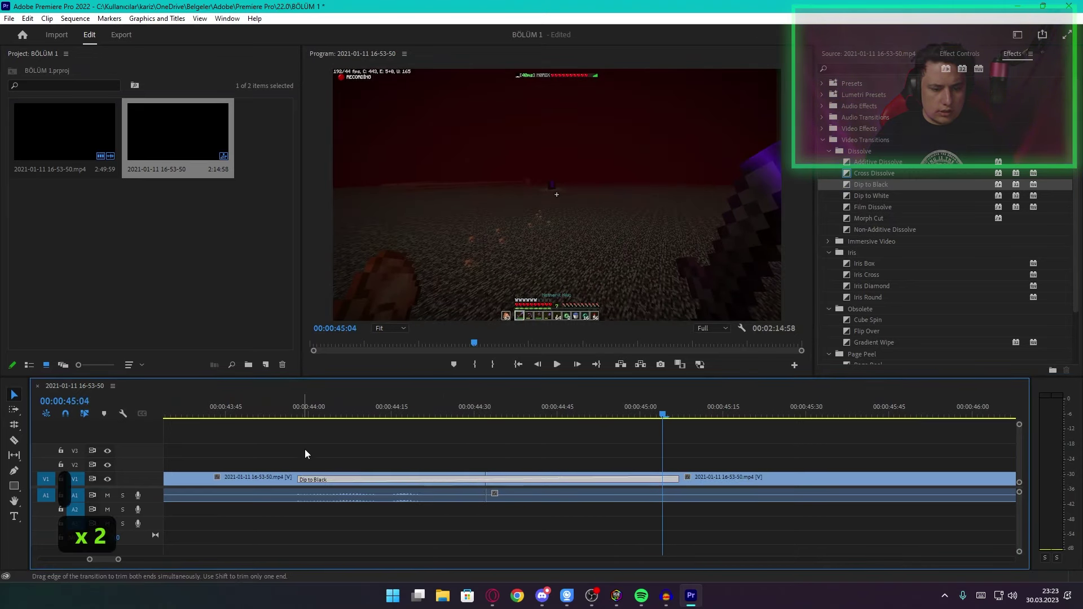
click(398, 414)
key(space)
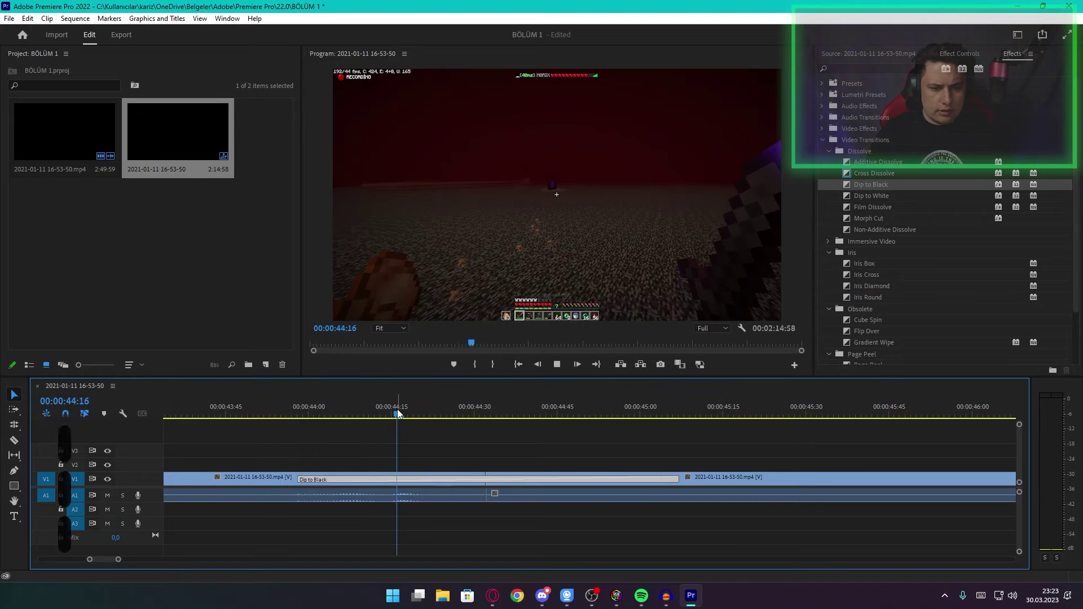
drag(398, 414, 166, 414)
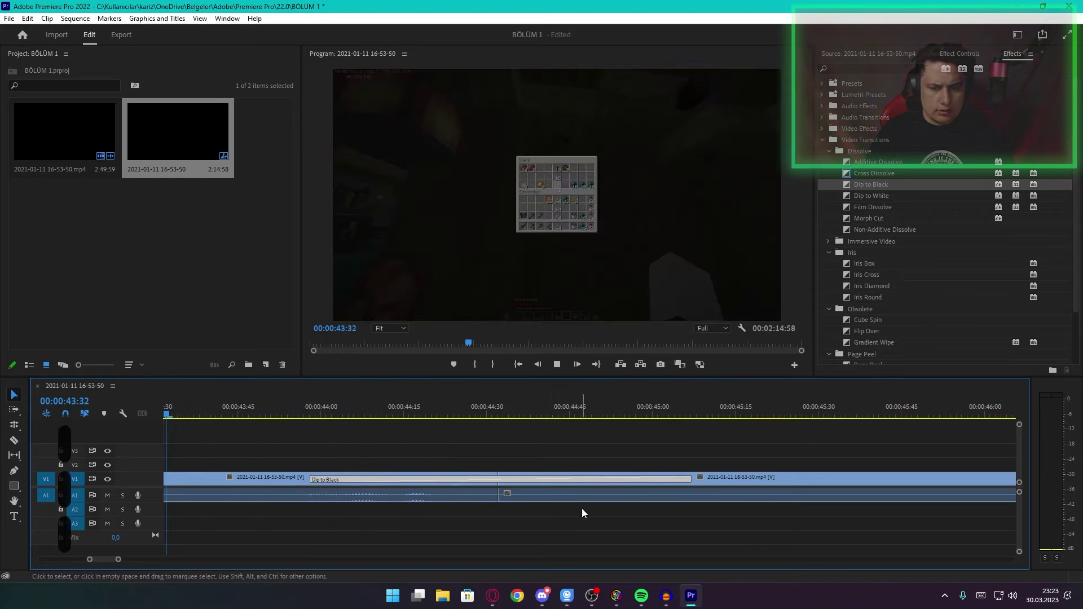
Step: Render a preview of the Dip to Black between In and Out points around the cut, and clear both points
key(minus)
drag(452, 401, 659, 395)
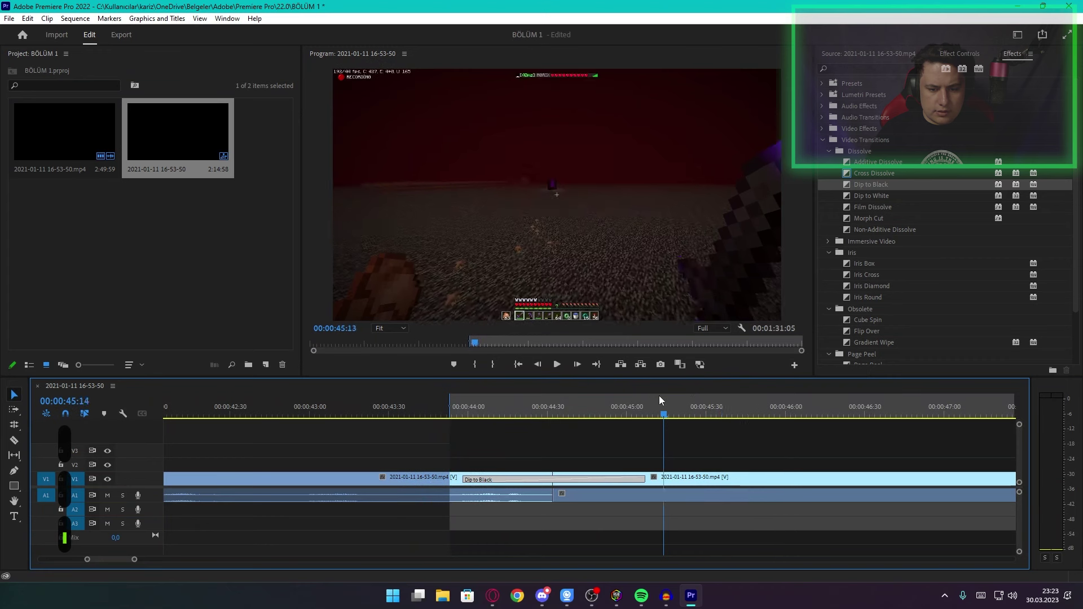
key(i)
key(o)
key(comma)
key(Return)
key(ctrl+z)
key(Return)
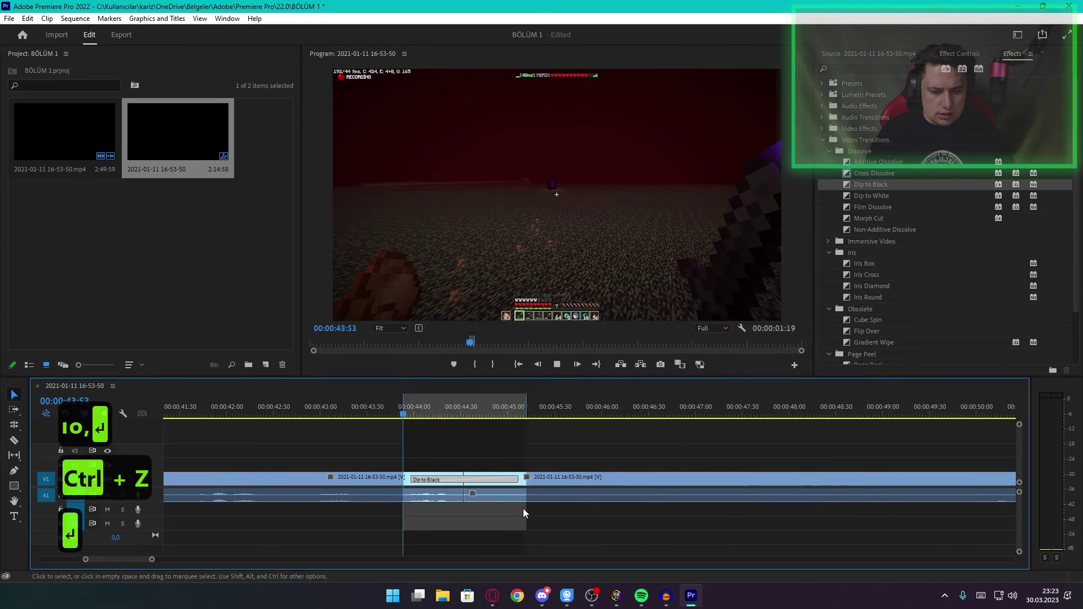
right_click(505, 417)
click(564, 244)
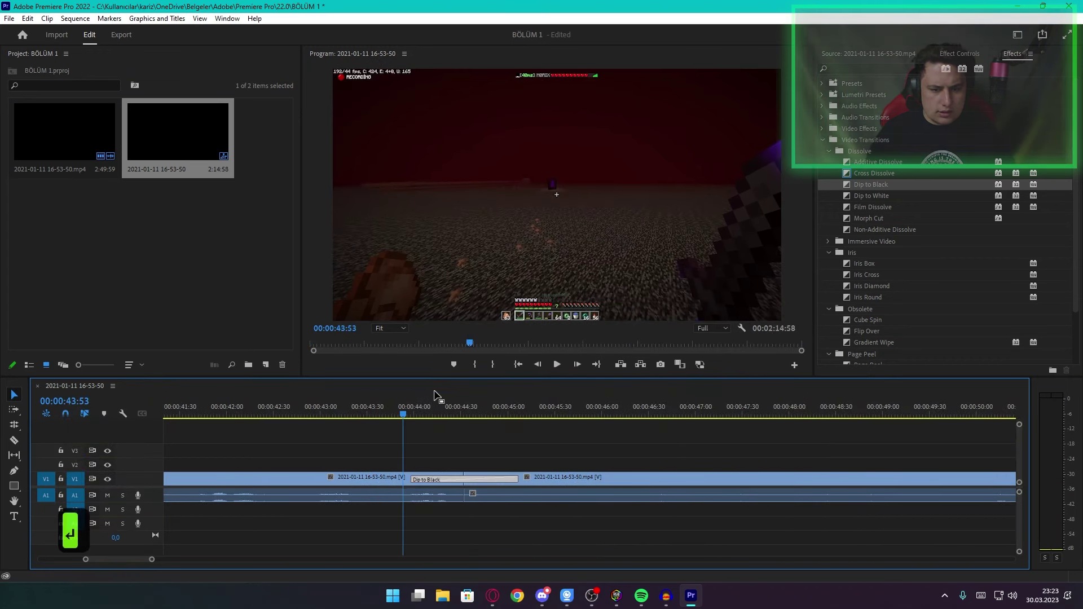
Step: Try shortening the Dip to Black to about 31 frames around the cut
click(445, 407)
drag(416, 479, 446, 480)
key(Left)
key(Left)
key(Left)
key(Left)
key(Left)
key(Left)
key(Left)
key(Left)
key(Left)
key(Left)
key(Left)
key(Left)
key(Left)
key(Left)
key(Left)
key(Left)
key(Left)
key(Left)
key(Left)
key(Left)
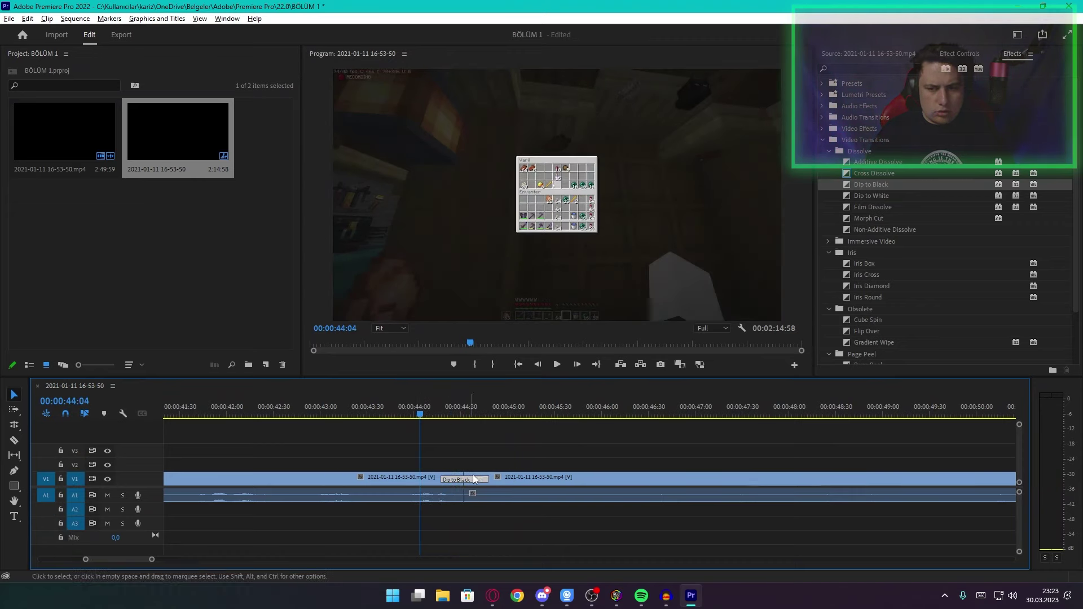
scroll(474, 479, up, 2)
scroll(467, 476, up, 3)
click(891, 172)
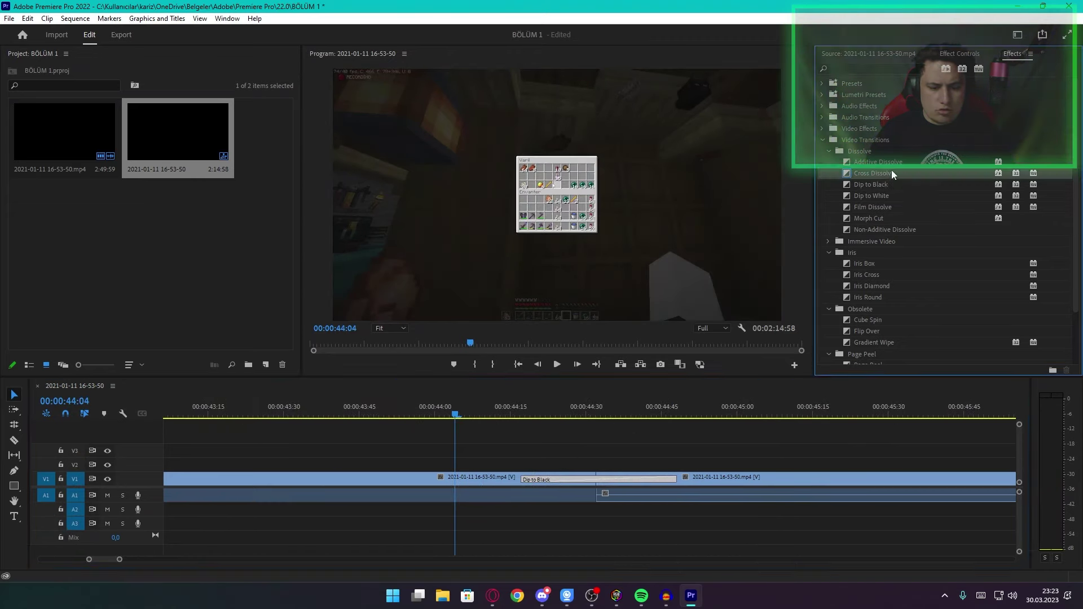
key(ctrl+z)
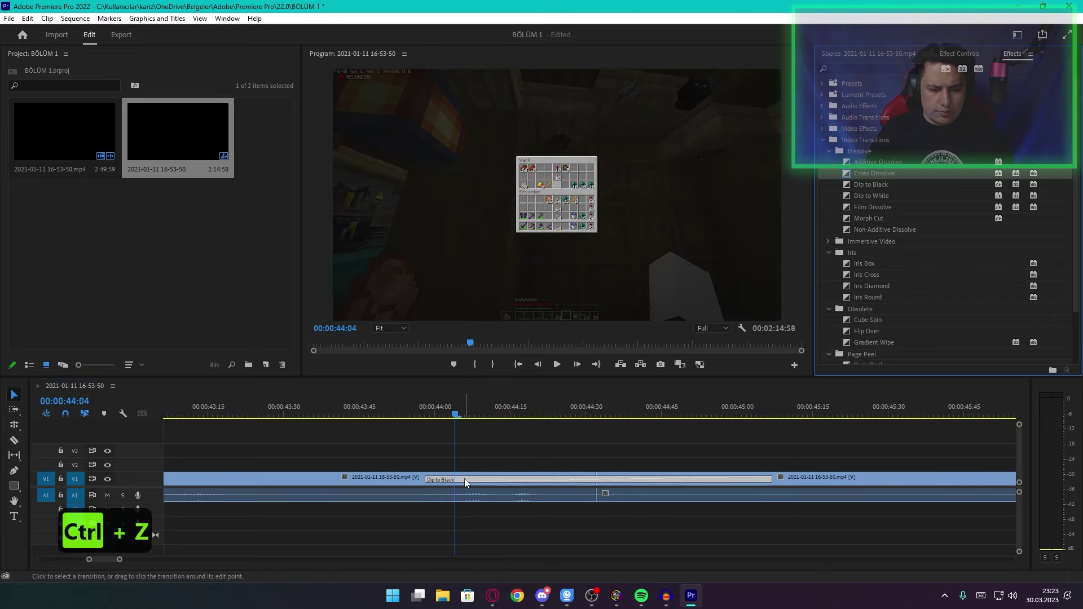
key(ctrl+z)
Step: Delete the Dip to Black from the cut on V1 and clear the sequence's In and Out points
key(Delete)
right_click(525, 403)
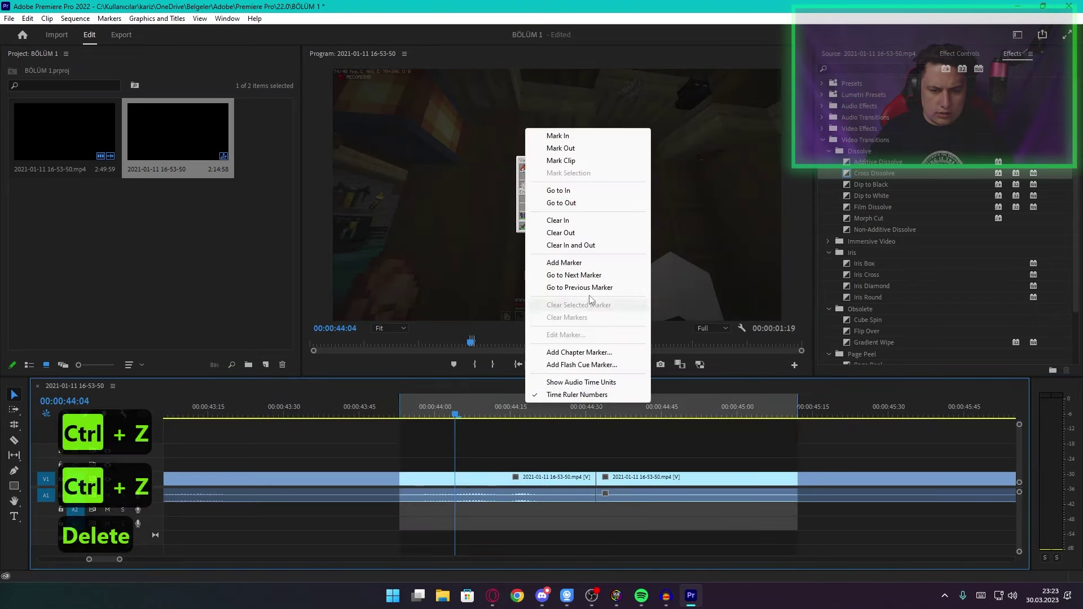
click(571, 245)
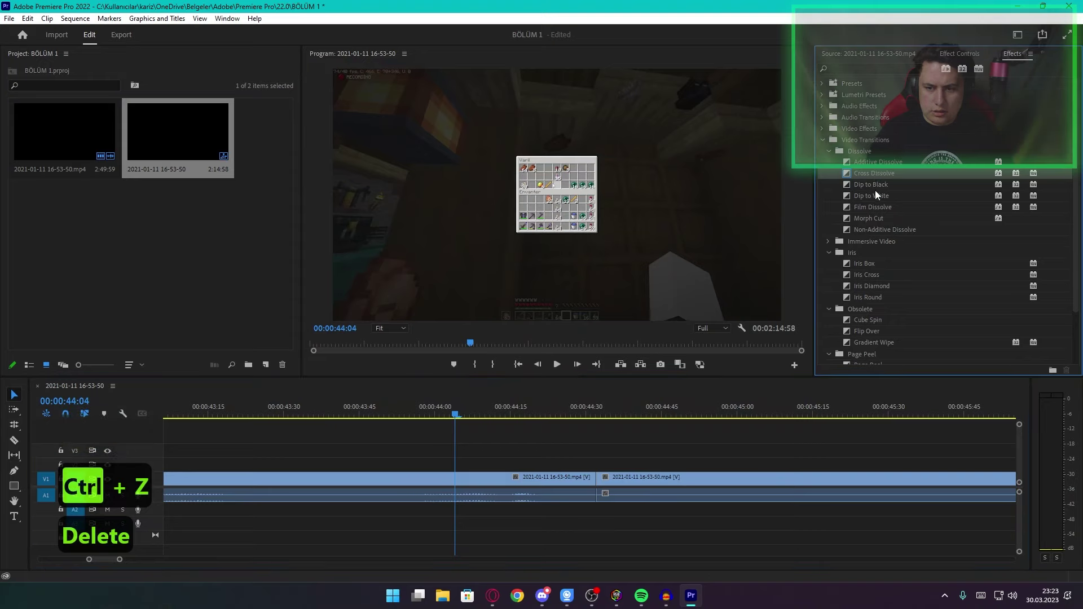
Step: Try placing Dip to Black at the cut between the two clips on V1
drag(875, 186, 598, 480)
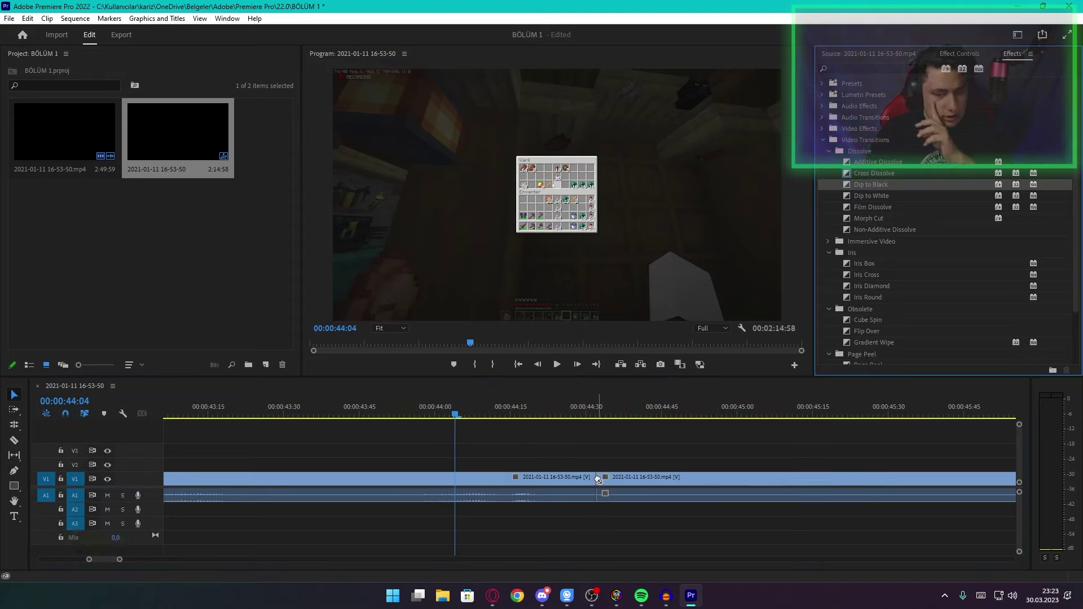
drag(605, 491, 597, 479)
key(Delete)
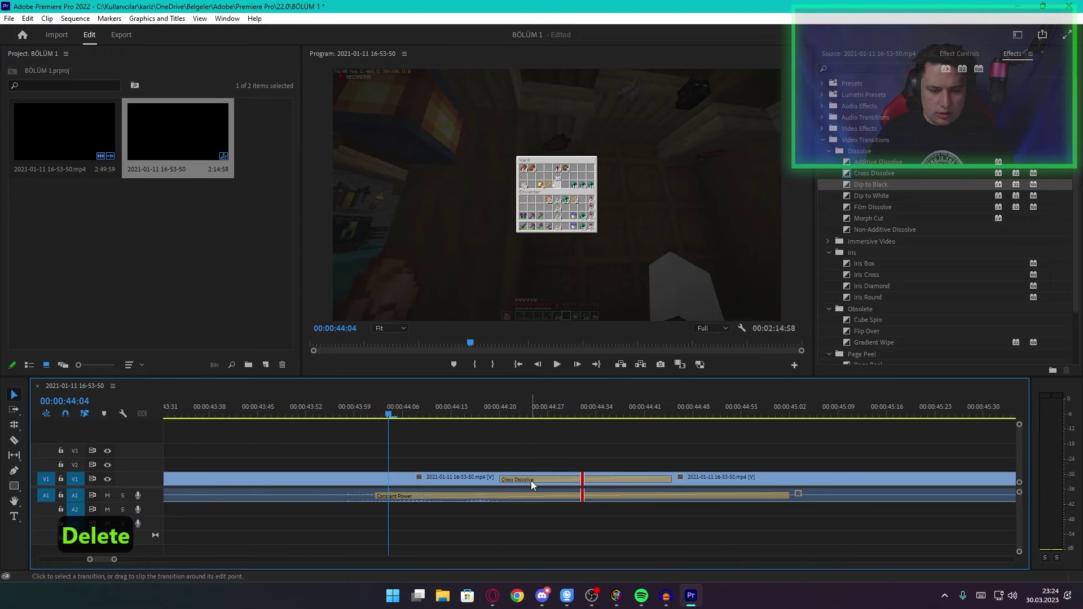
Step: Delete the Cross Dissolve on V1 and the Constant Power transition on A1 at the cut
click(531, 481)
key(Delete)
click(537, 496)
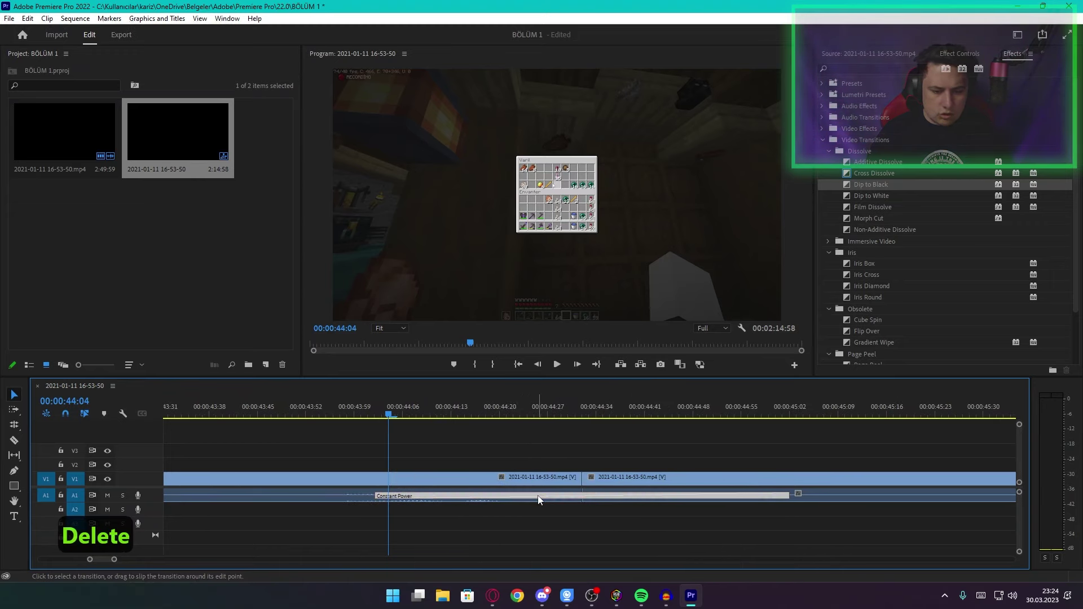
key(Delete)
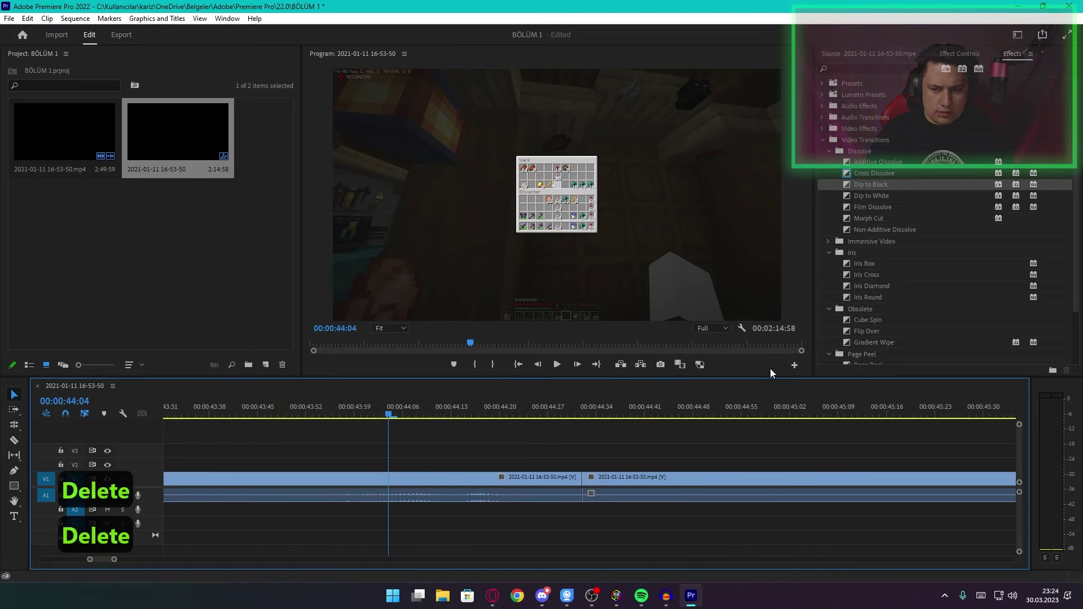
Step: Set Dip to Black as the default video transition
click(885, 196)
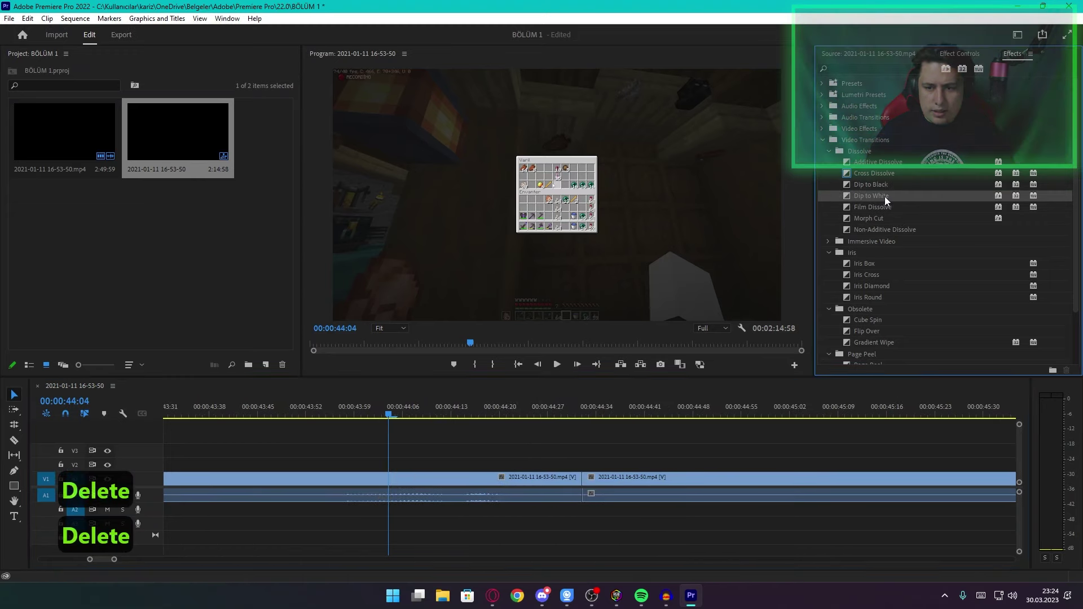
right_click(861, 187)
click(884, 194)
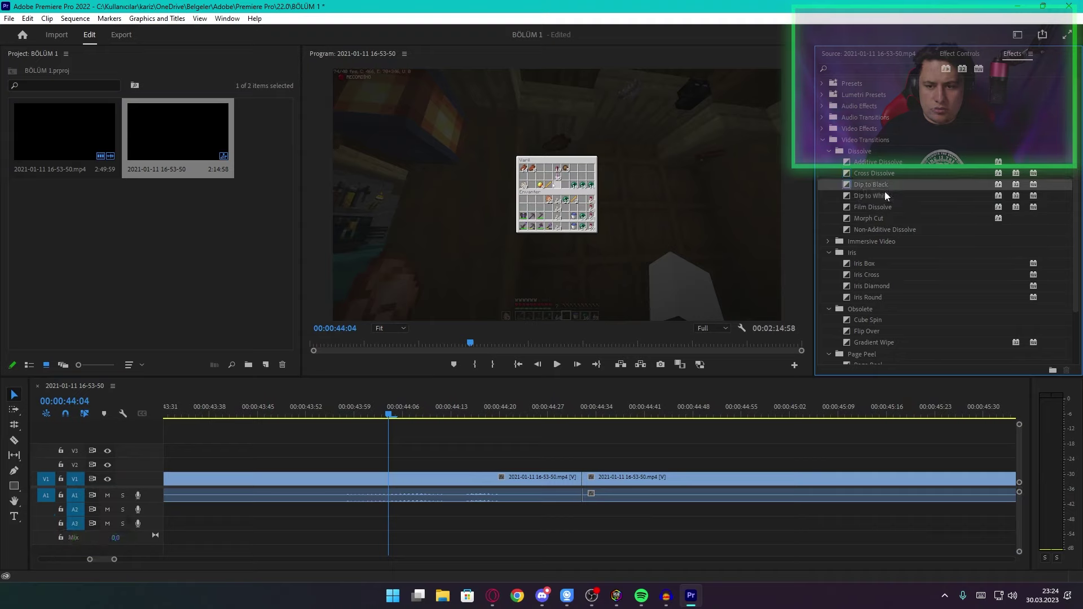
right_click(889, 193)
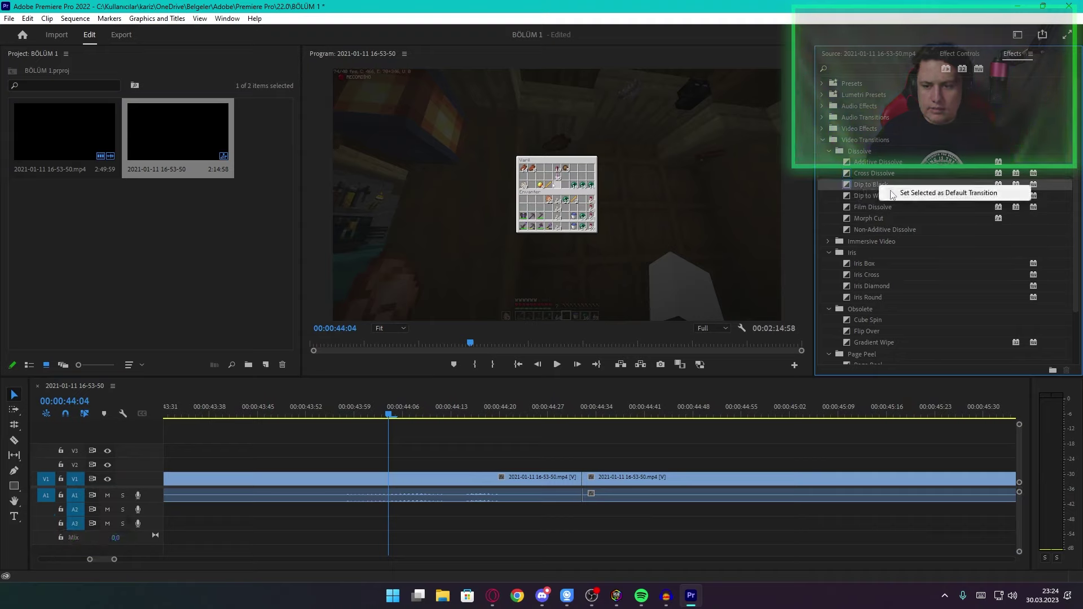
click(587, 452)
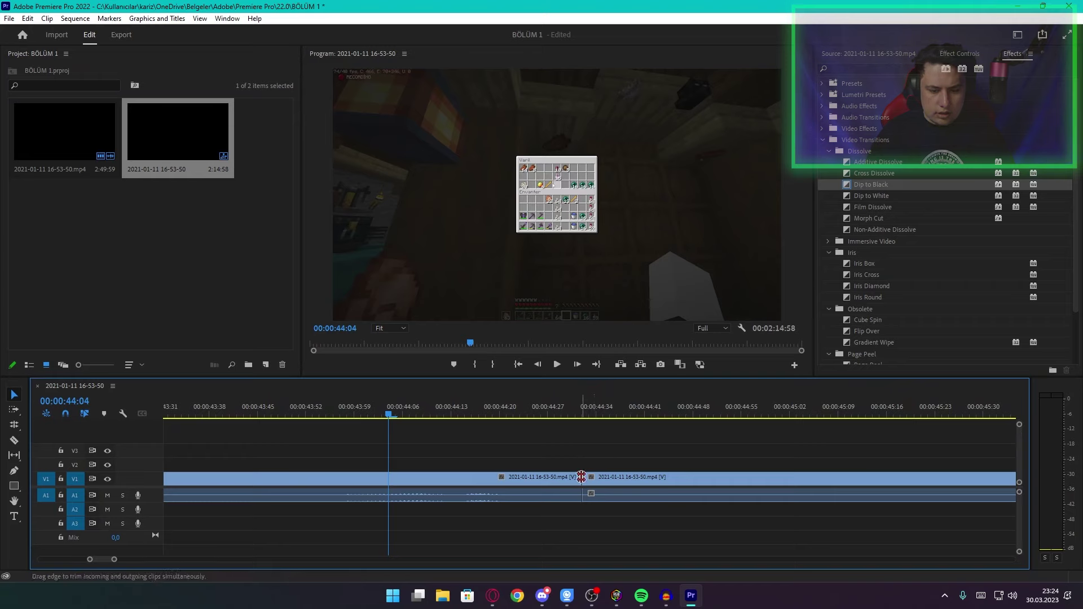
Step: Apply the default transitions at the cut, and delete the resulting Dip to Black and Constant Power
right_click(586, 480)
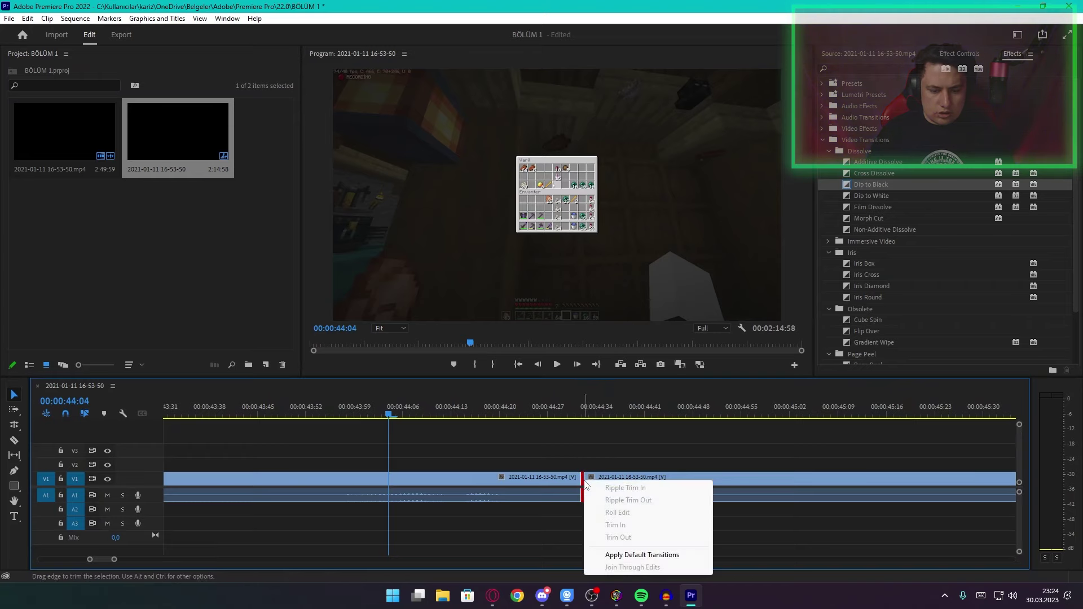
click(615, 555)
click(562, 476)
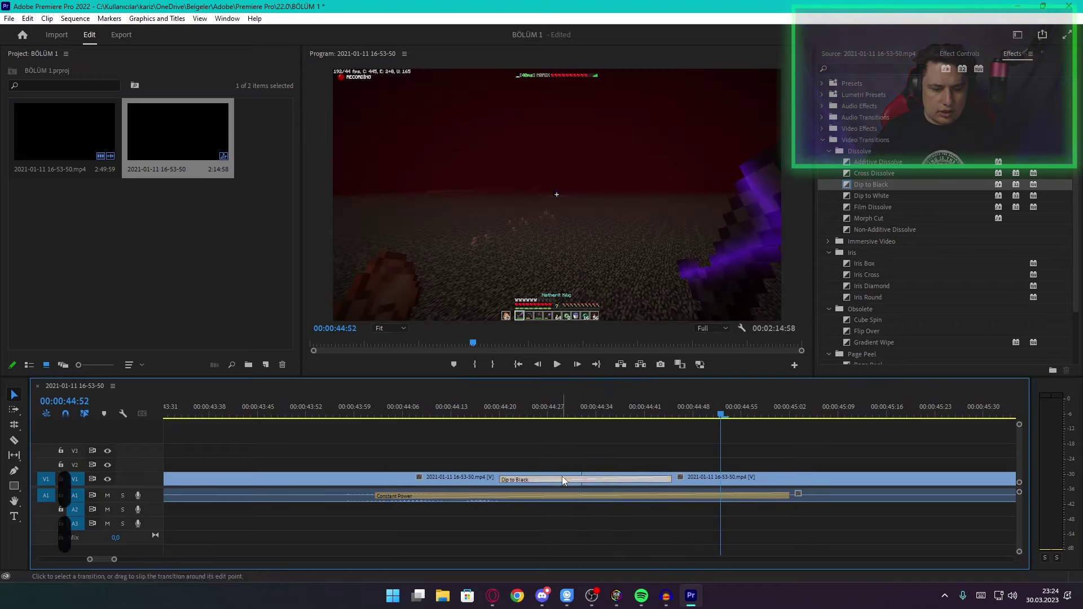
key(Delete)
click(558, 496)
key(Delete)
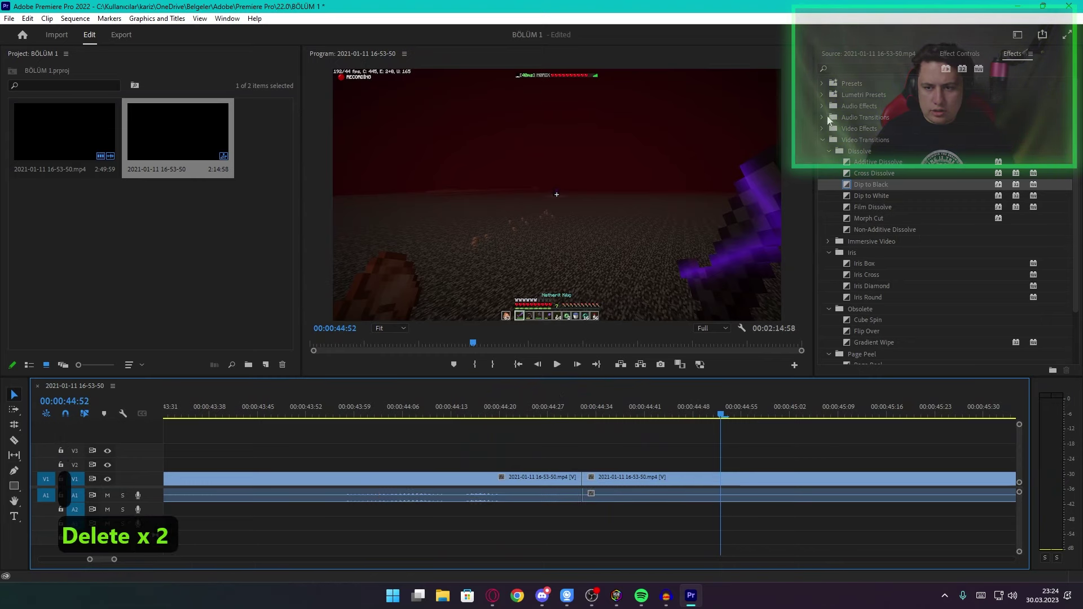
Step: Look at the Constant Power transition among the Crossfade audio transitions
click(823, 117)
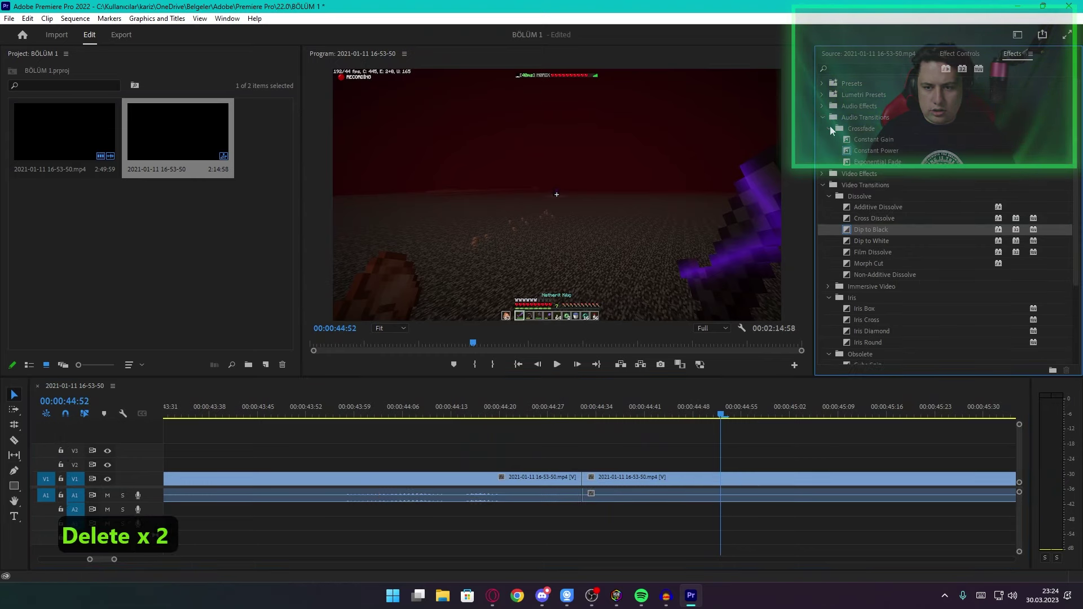
click(854, 150)
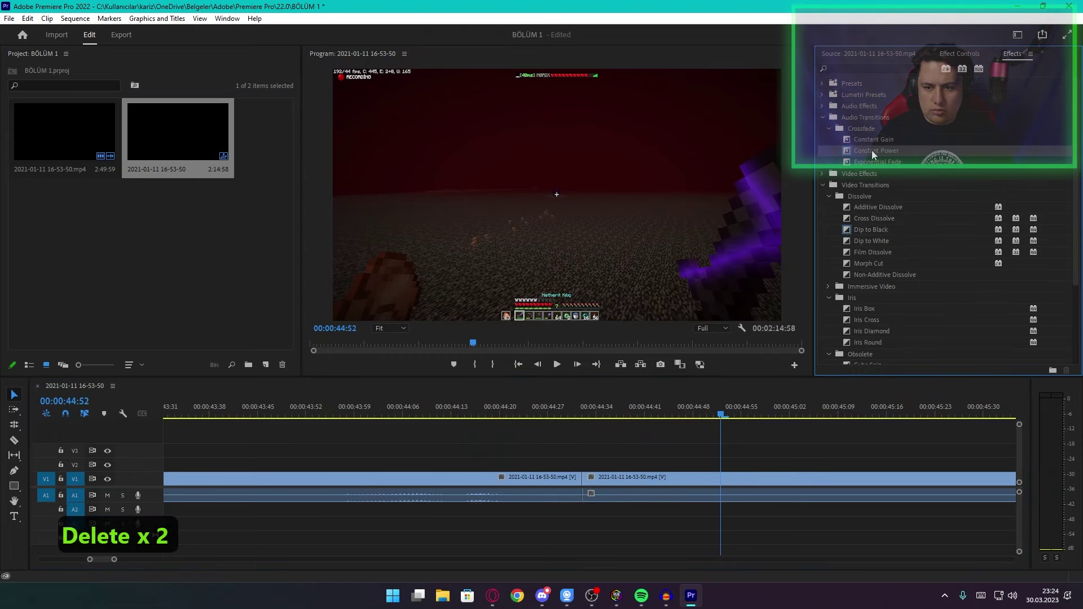
click(823, 117)
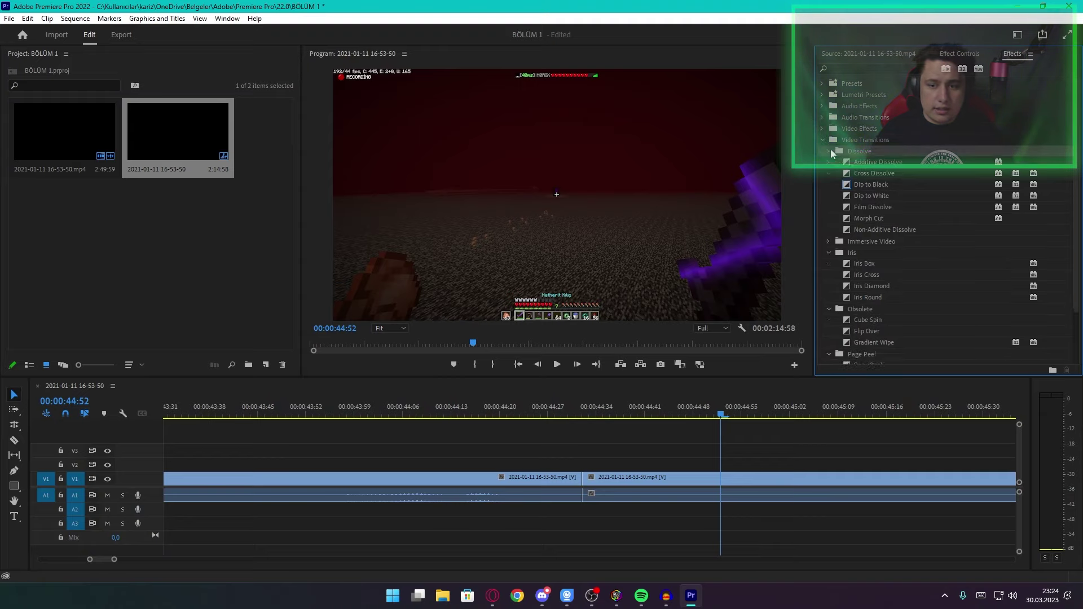
Step: Collapse the Dissolve, Iris, Obsolete, Page Peel and Zoom folders and the Video Transitions folder itself
click(829, 151)
click(829, 174)
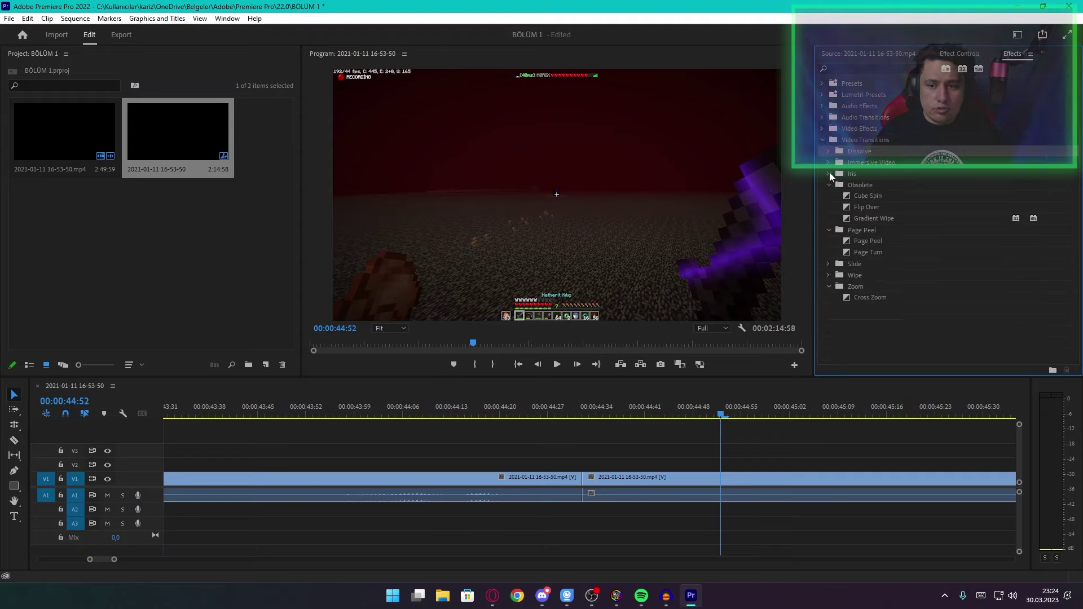
click(829, 185)
click(830, 196)
click(829, 230)
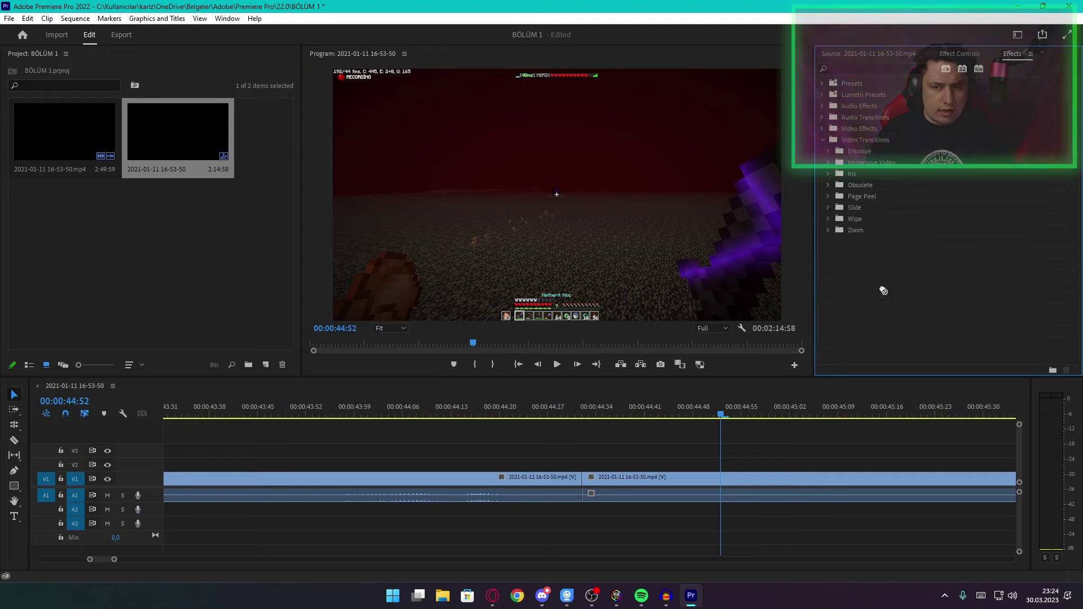
click(823, 139)
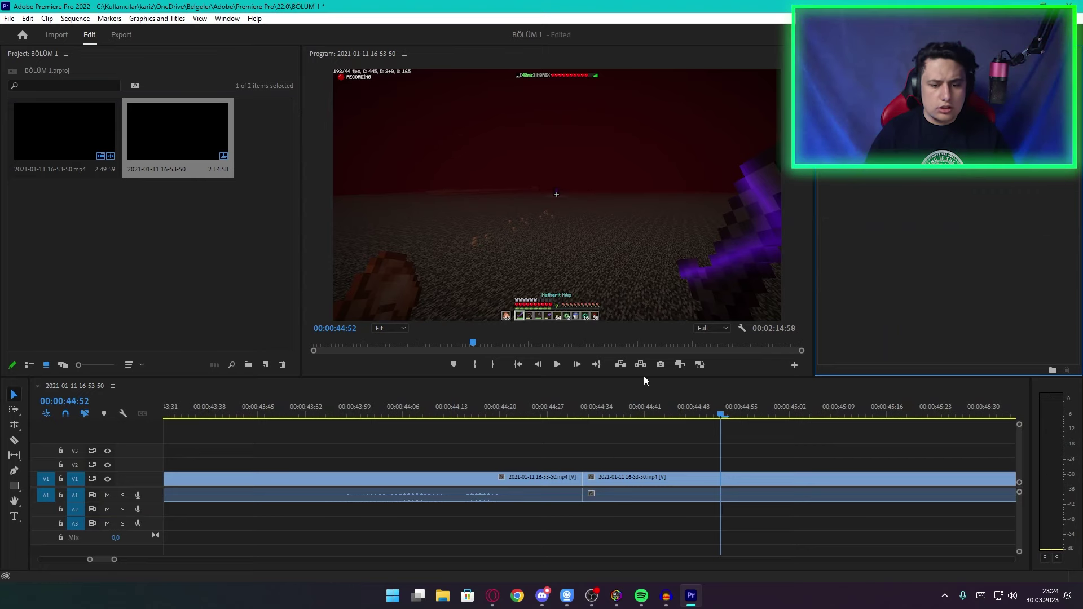
Step: Move the second clip to V2 and A2 so that it overlaps the end of the first clip by about 10 frames
scroll(610, 455, down, 2)
click(623, 410)
scroll(632, 432, down, 1)
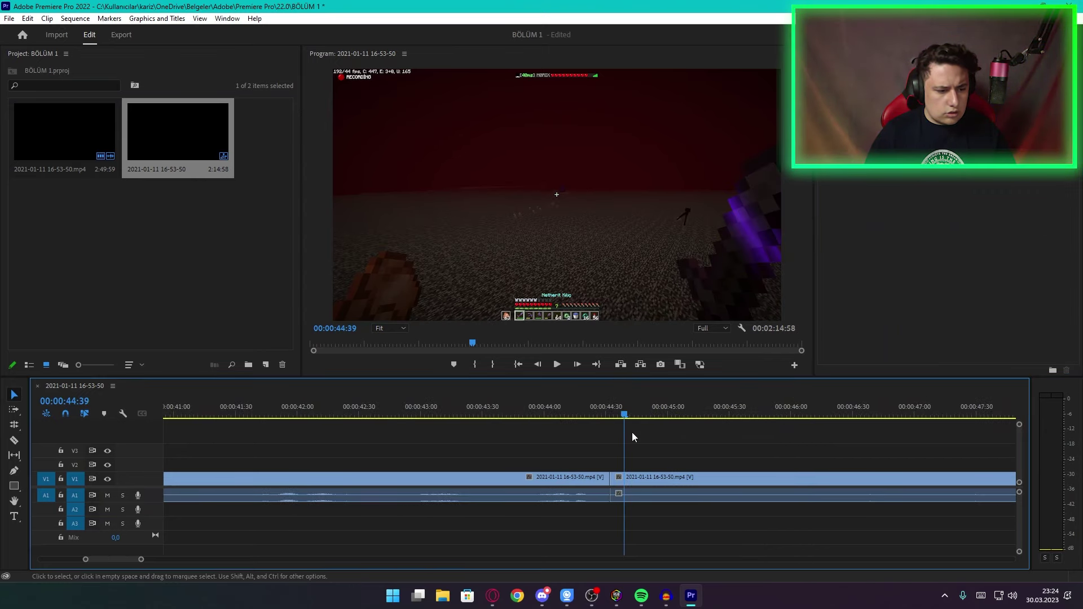
scroll(639, 449, up, 1)
scroll(636, 449, up, 5)
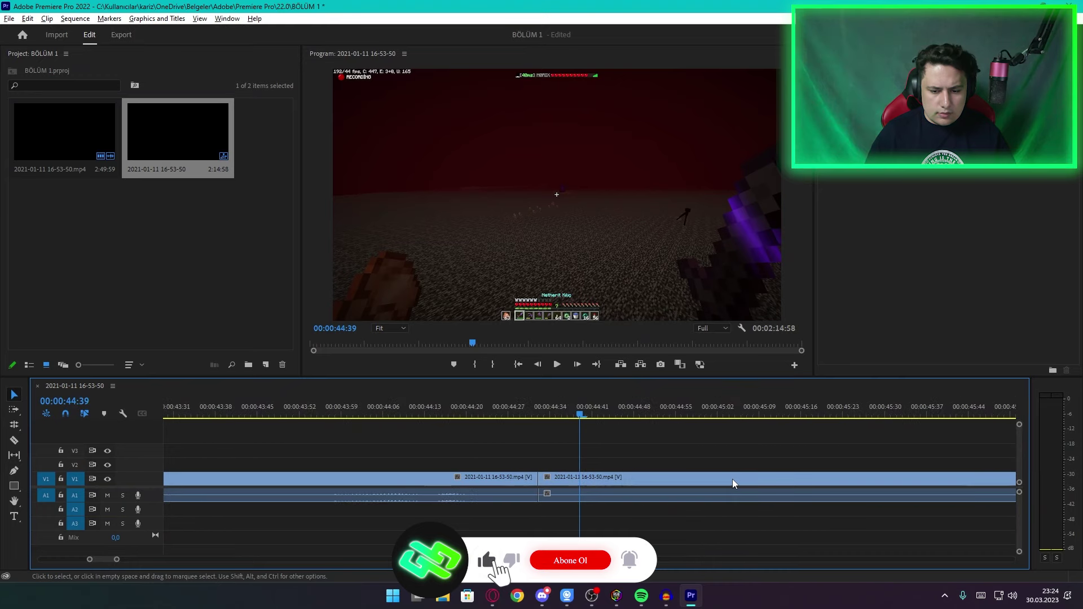
click(452, 477)
drag(451, 477, 386, 510)
click(473, 411)
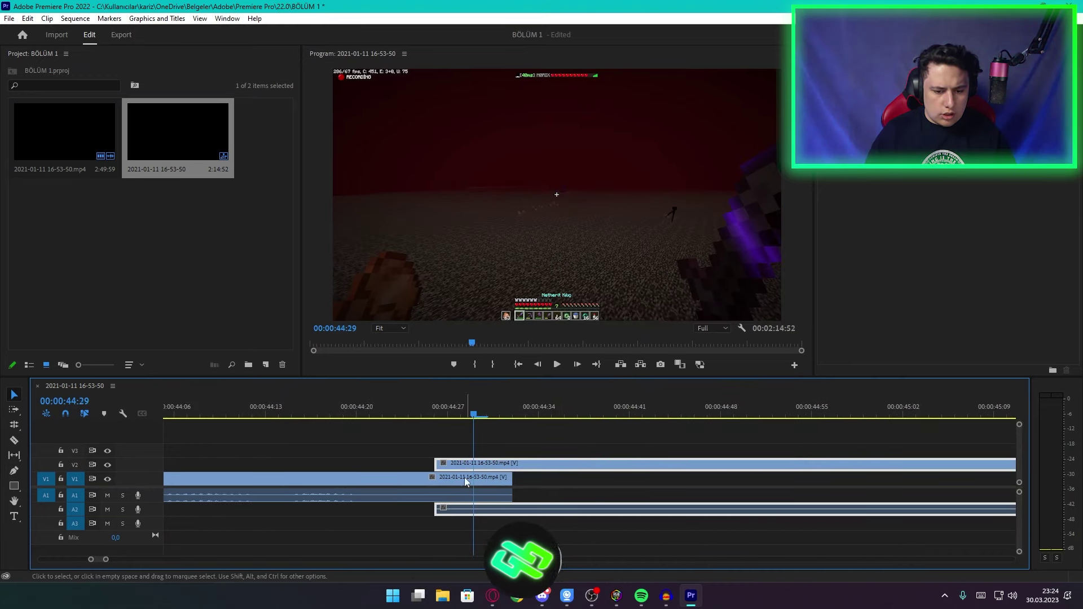
drag(464, 465, 428, 463)
click(420, 407)
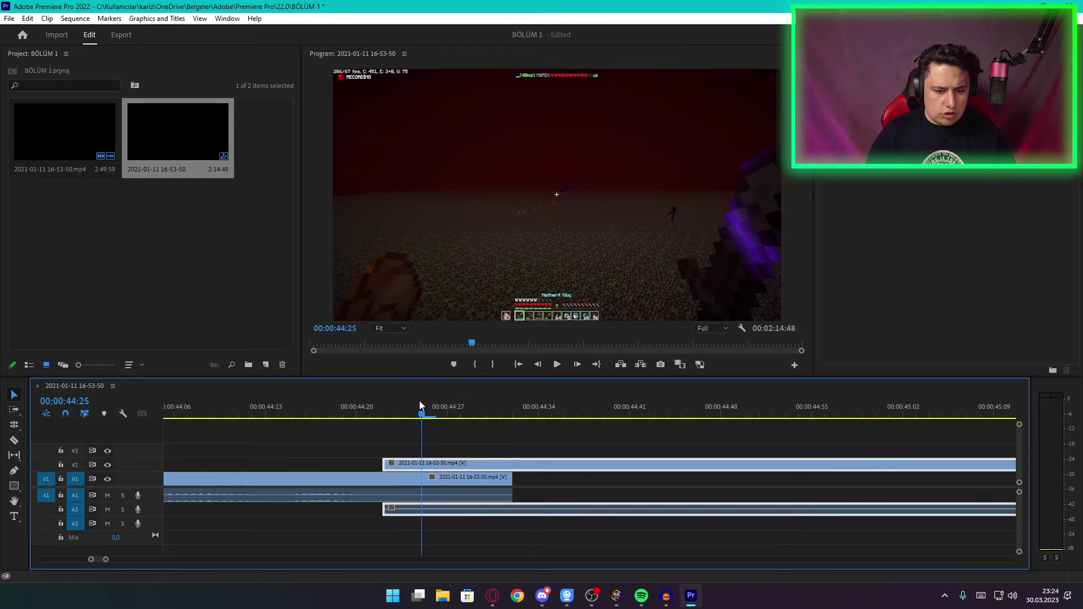
Step: Hide the V2 track's output to compare the overlapping clips at 00:00:44:25
click(435, 476)
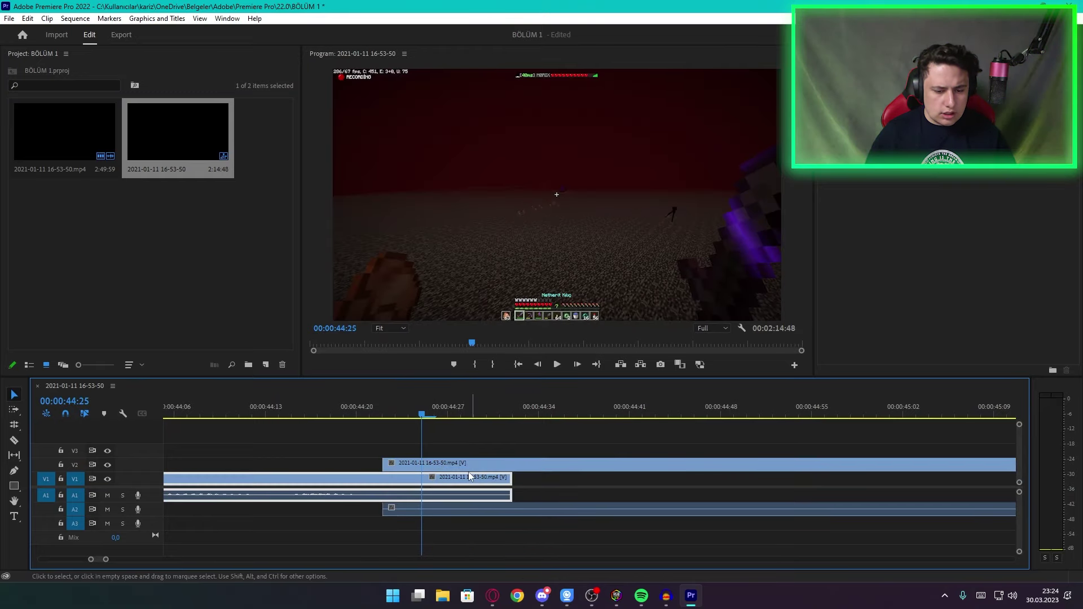
click(134, 467)
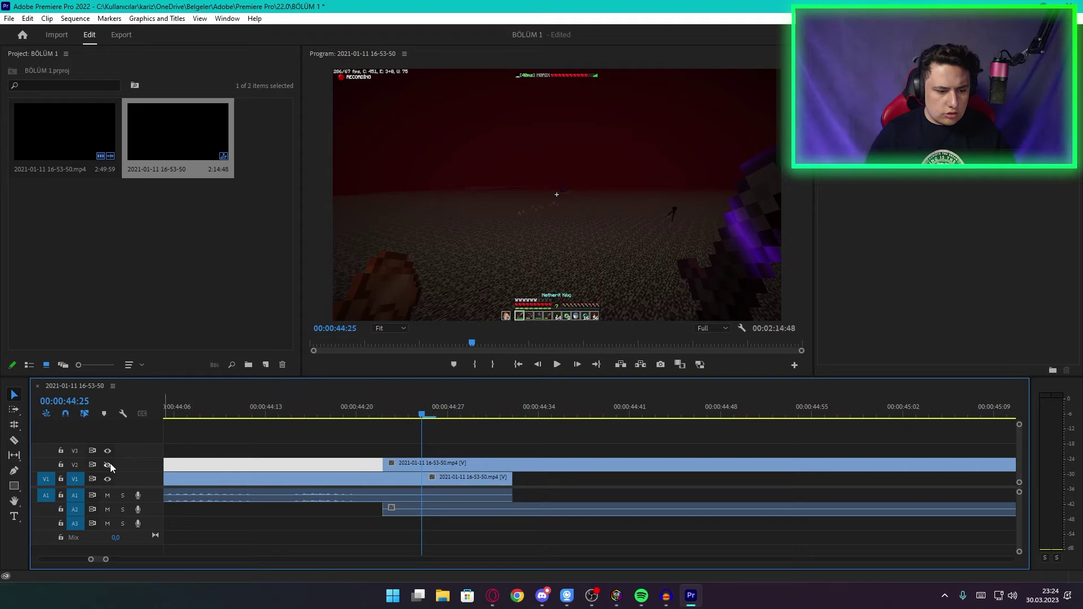
click(108, 464)
click(447, 476)
click(431, 463)
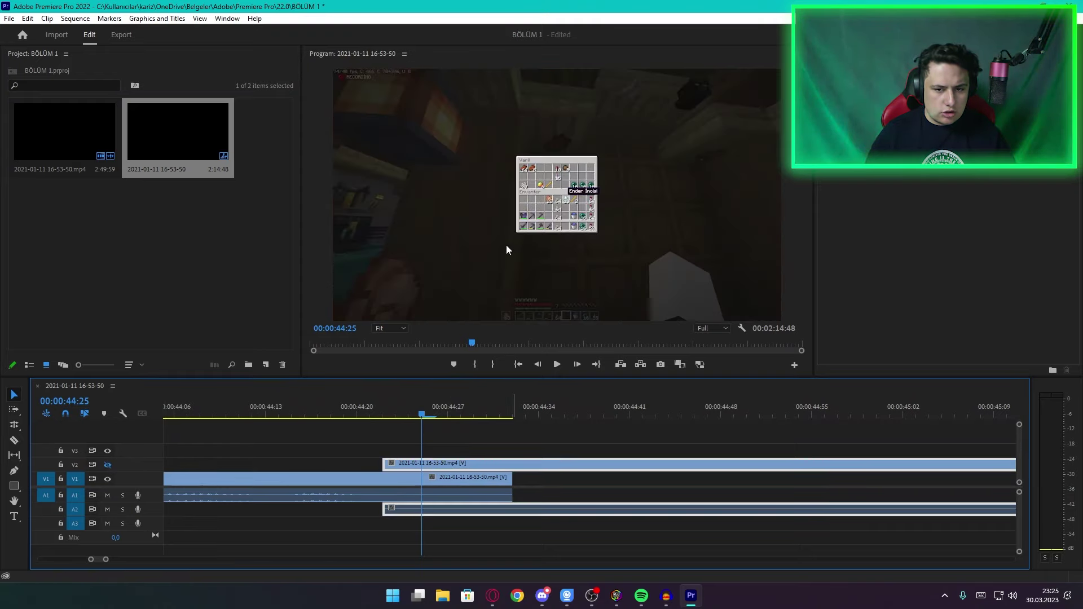
click(106, 469)
click(106, 469)
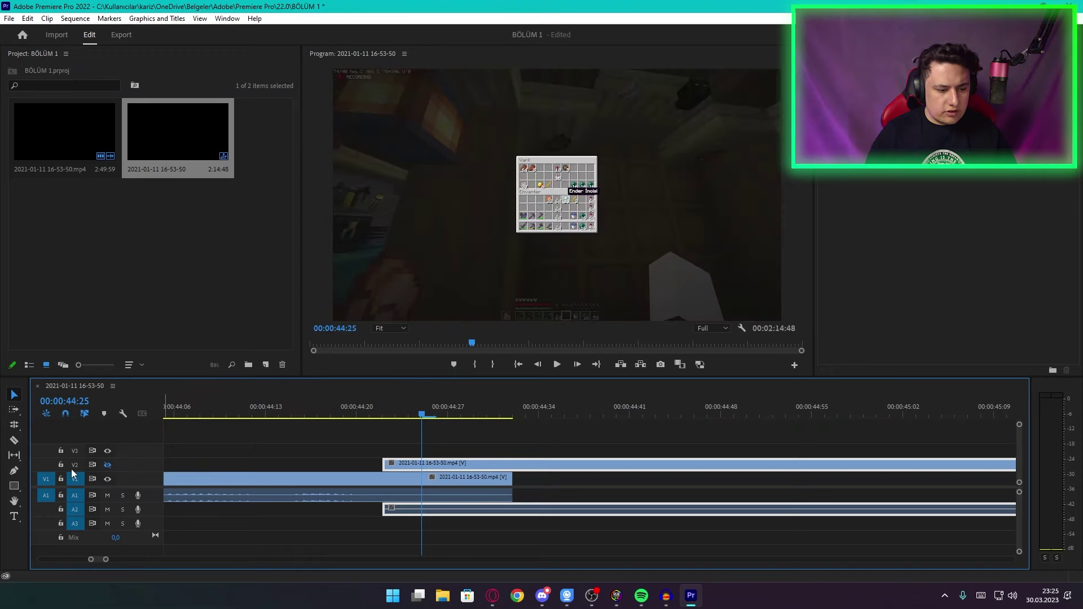
Step: Lock the V1 and A1 tracks and shift the second clip on V2 and A2 to start at 00:00:44:25
click(61, 479)
mouse_move(593, 483)
mouse_down()
mouse_move(505, 500)
mouse_move(193, 504)
mouse_up()
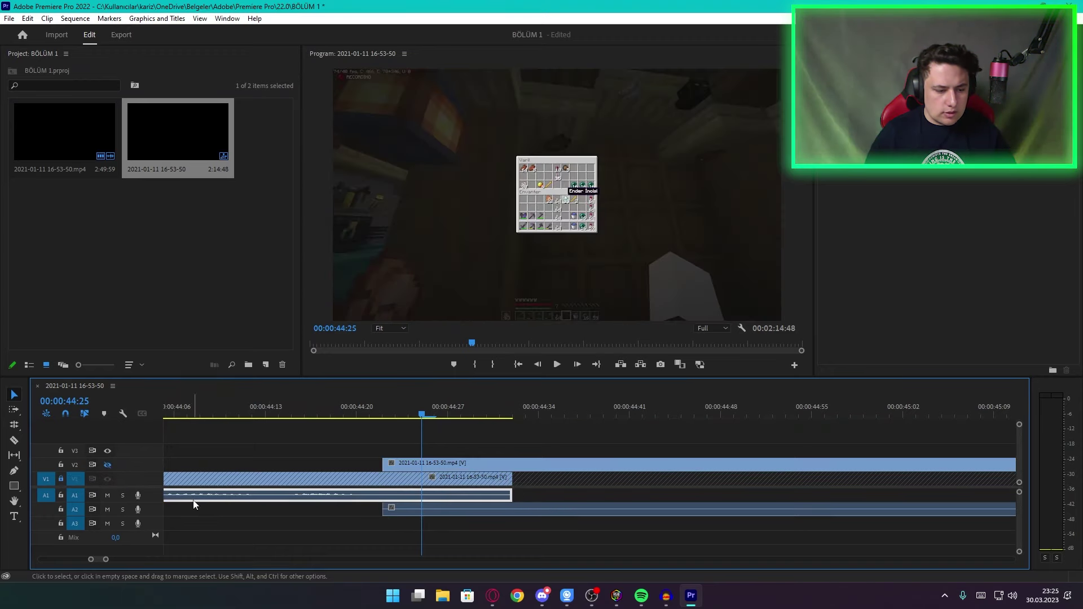
click(61, 495)
mouse_move(628, 477)
mouse_down()
mouse_move(387, 513)
mouse_move(330, 470)
mouse_move(483, 523)
mouse_up()
drag(526, 464, 592, 466)
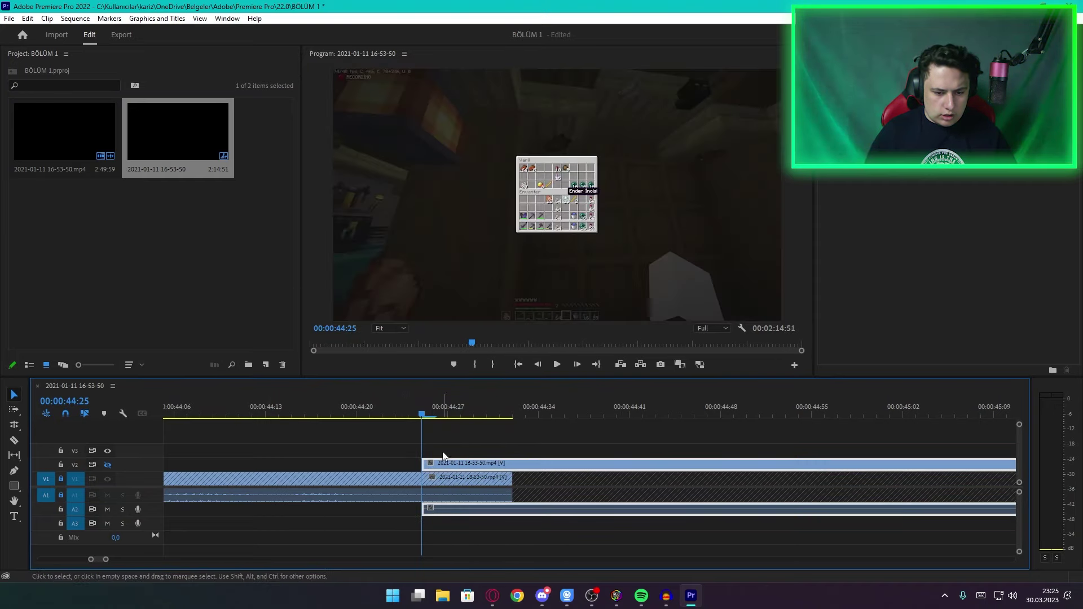
Step: Turn the V2 track's output back on and unlock the V1 and A1 tracks
click(107, 465)
click(61, 479)
click(61, 495)
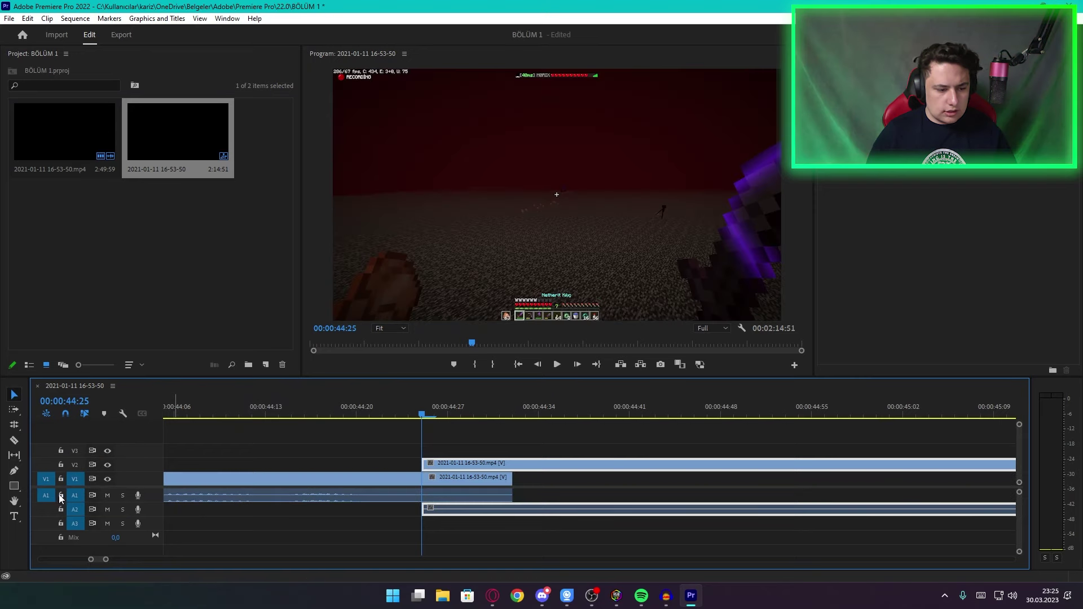
click(448, 439)
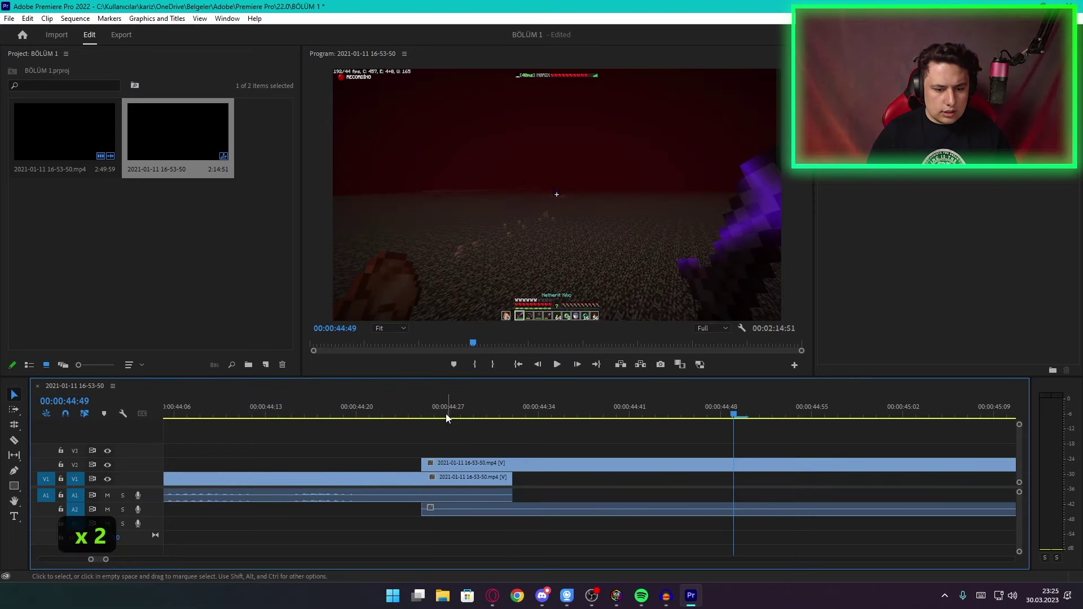
Step: Solo the A2 track and move the second clip 39 frames earlier on V2 and A2
click(122, 510)
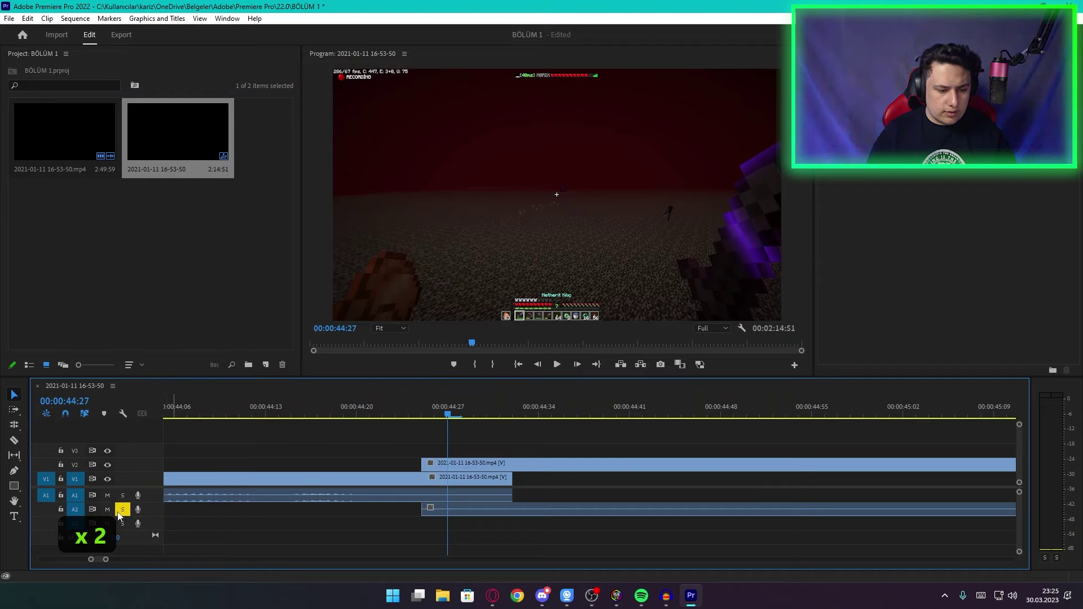
scroll(520, 438, down, 4)
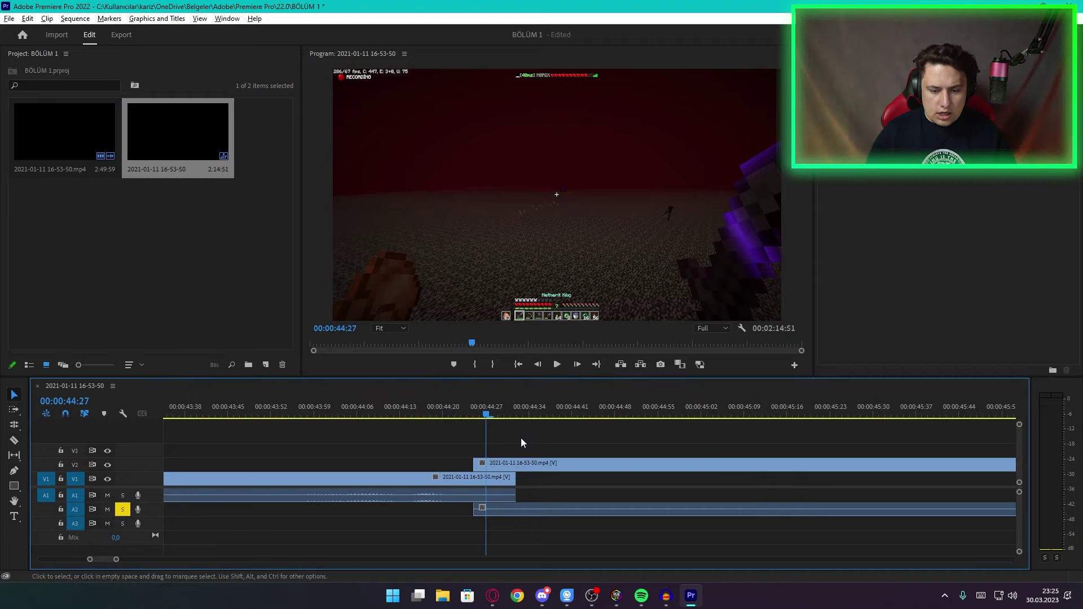
drag(510, 462, 384, 463)
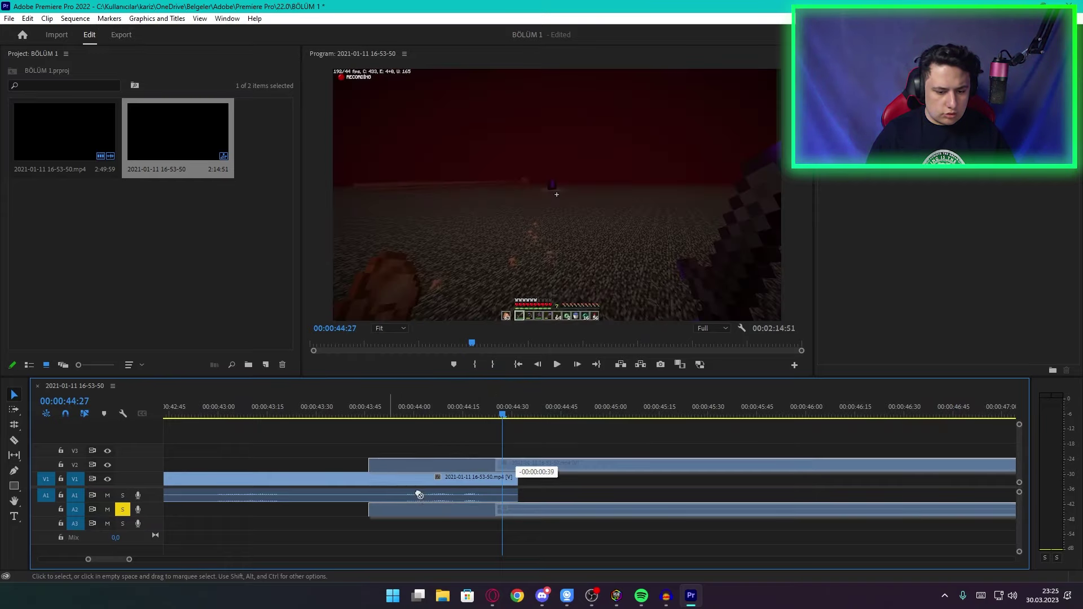
click(398, 415)
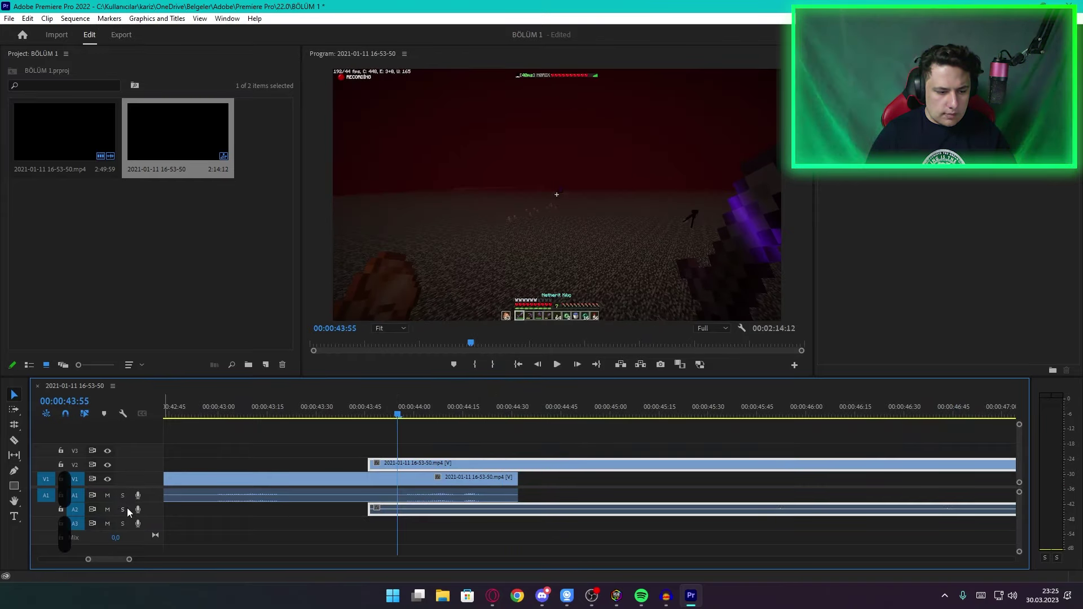
Step: Play the overlap with only A1 soloed, then with only A2 soloed, and leave both tracks unsoloed
click(123, 495)
click(390, 401)
key(space)
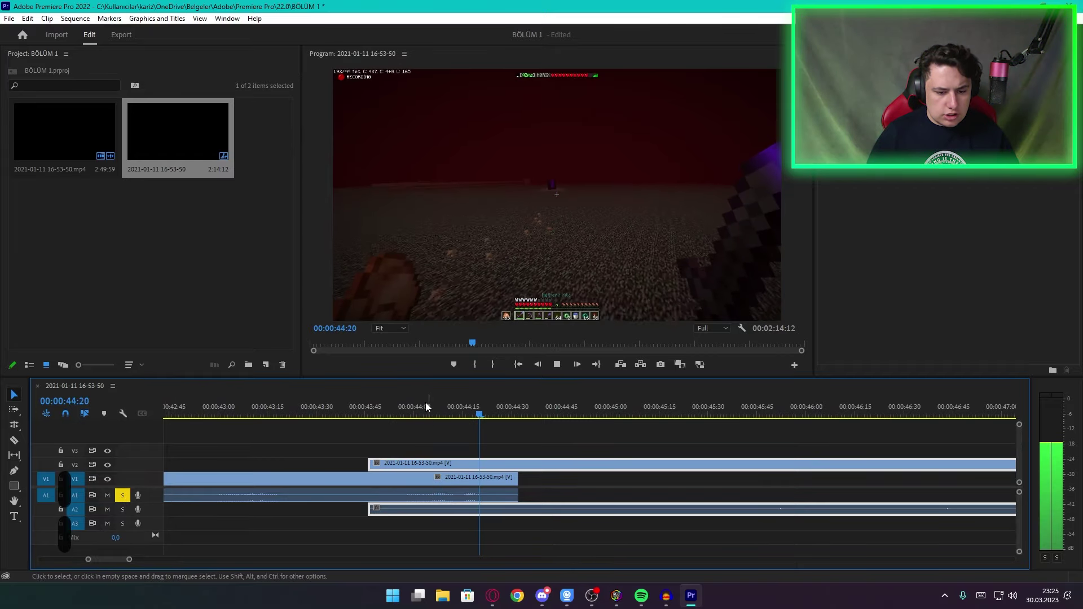
click(404, 415)
click(123, 496)
click(122, 509)
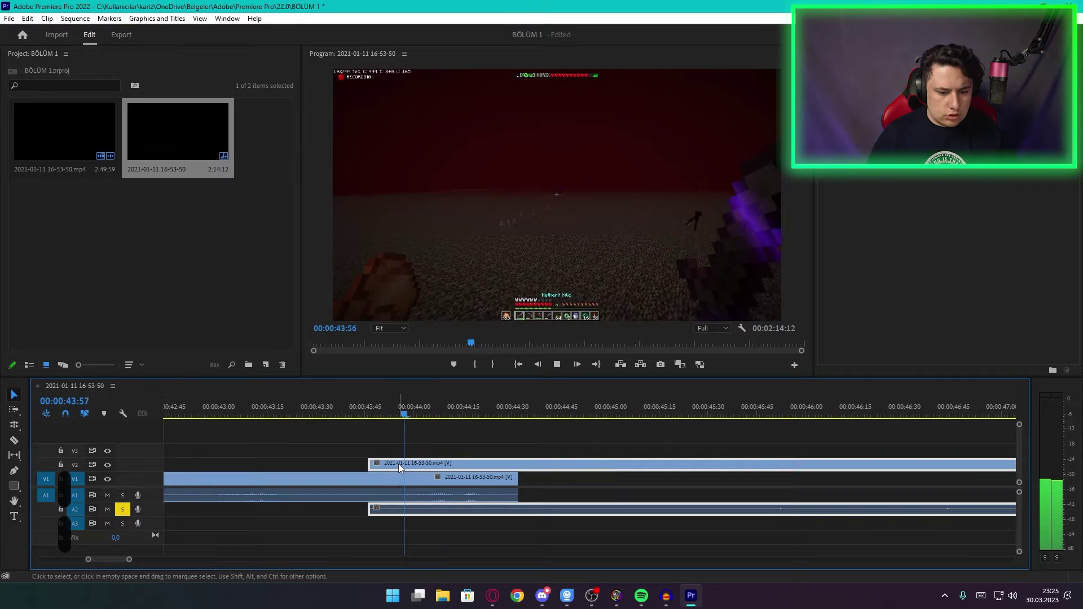
key(space)
click(122, 510)
Step: Play the overlap with A1 muted, then with only A2 muted, and leave both tracks unmuted
click(107, 496)
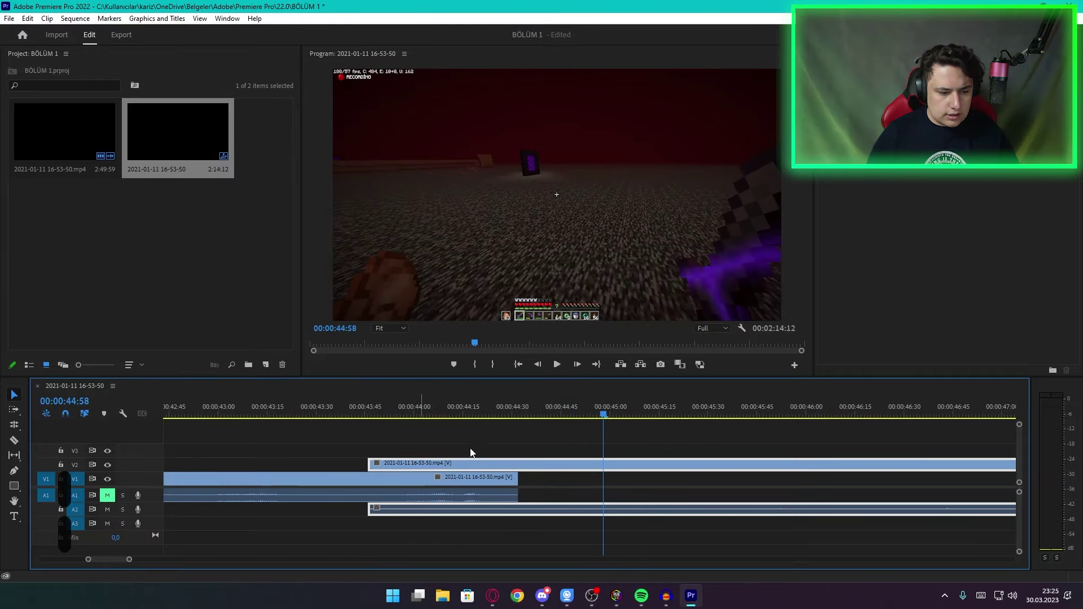
click(401, 414)
key(space)
click(398, 414)
click(107, 509)
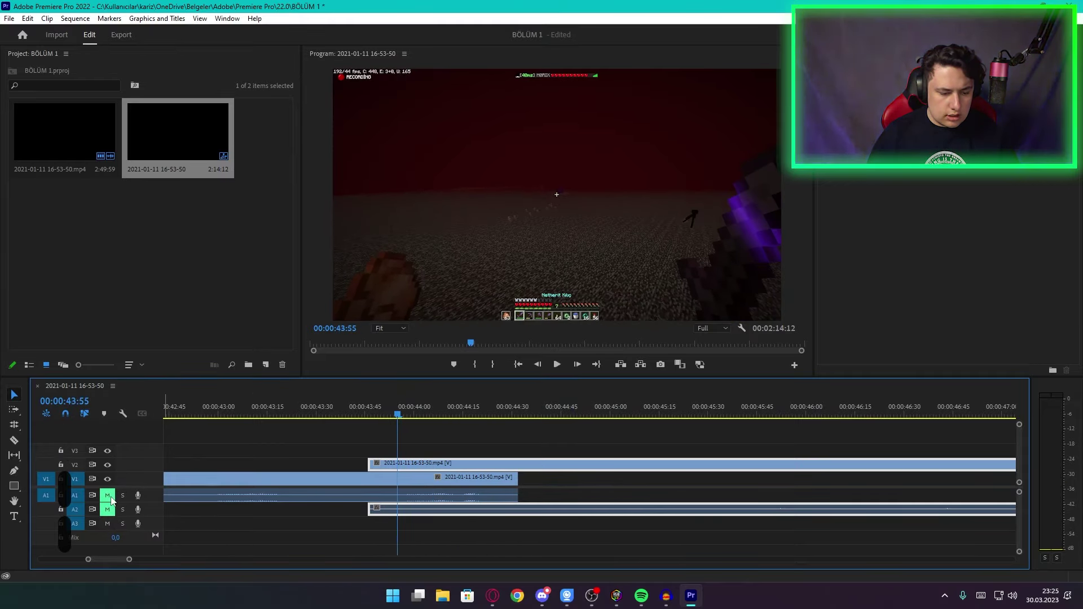
click(107, 496)
key(space)
key(space)
click(107, 509)
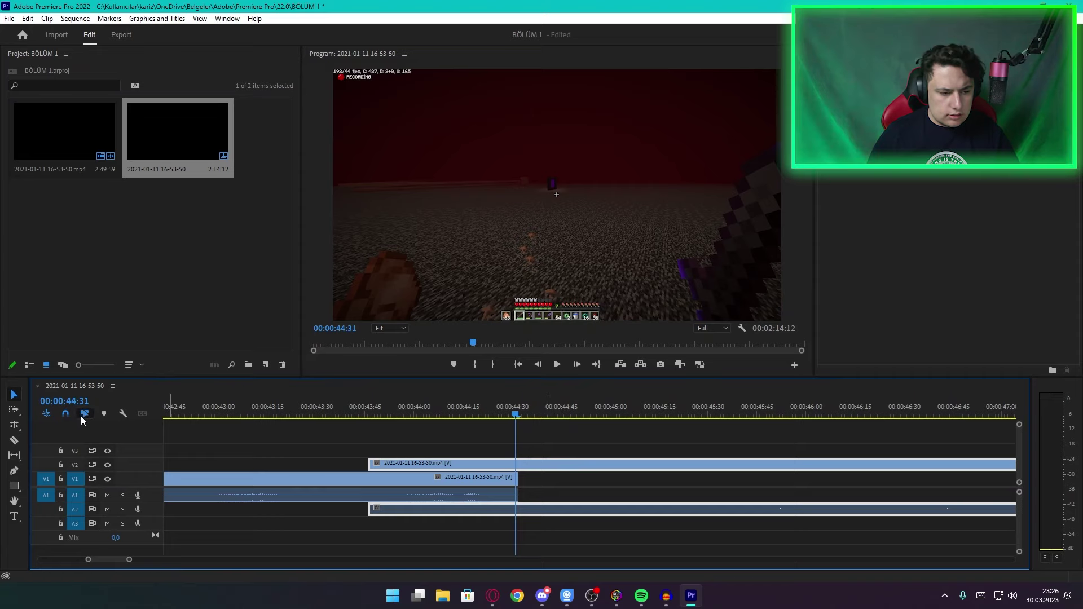
Step: Move the second clip back to V1 and A1, leaving a gap of about 11 frames after the first clip
click(450, 418)
drag(424, 464, 597, 480)
click(539, 417)
click(526, 477)
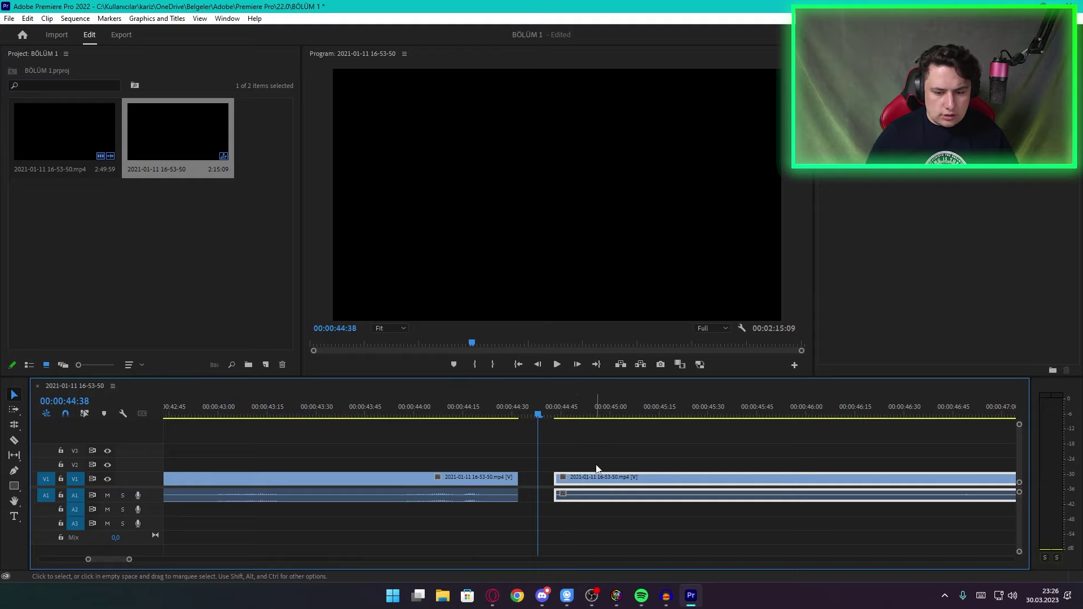
Step: Compare selecting the clips' video and audio parts with linked selection turned on and off
click(595, 493)
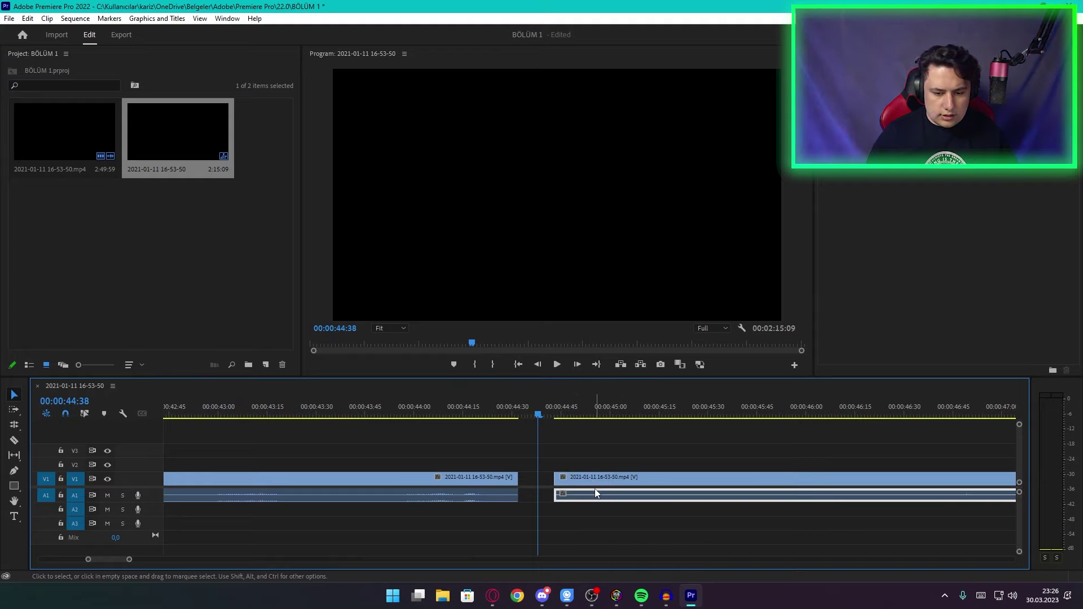
click(587, 494)
click(85, 414)
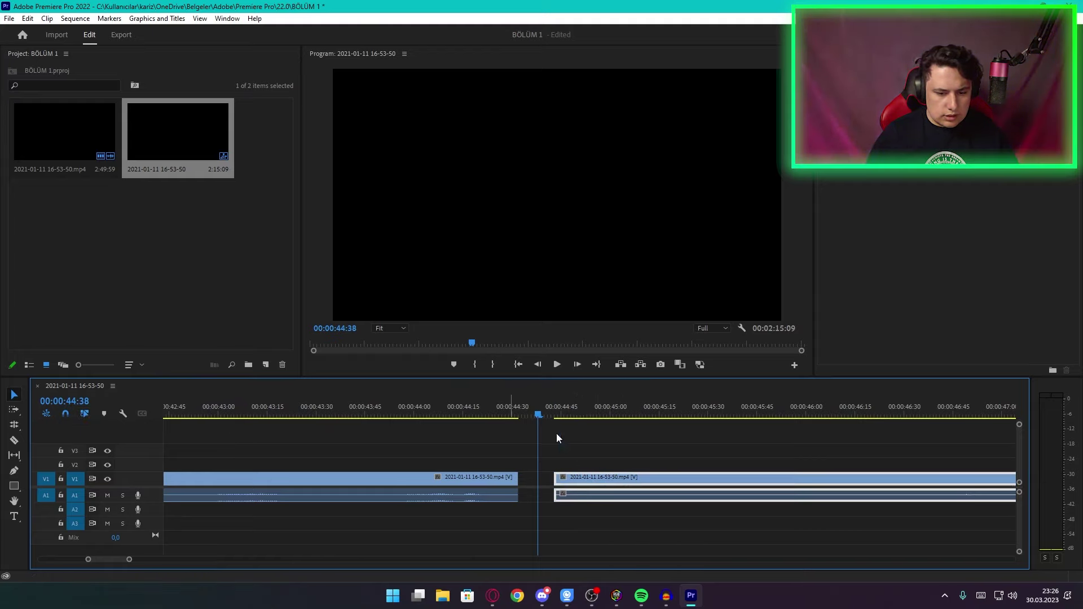
click(511, 455)
click(499, 478)
click(522, 446)
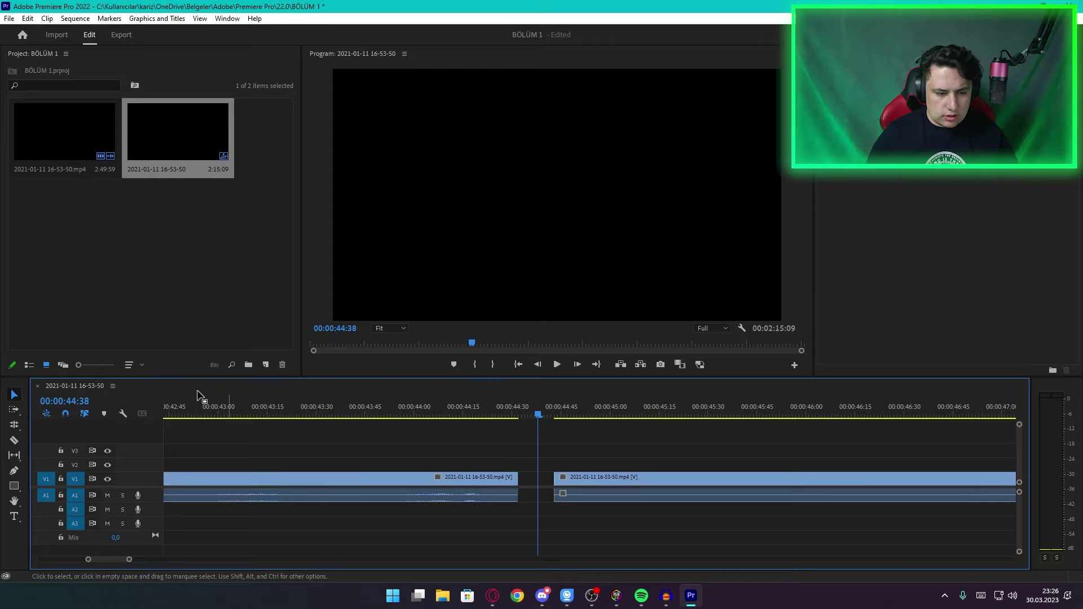
click(603, 480)
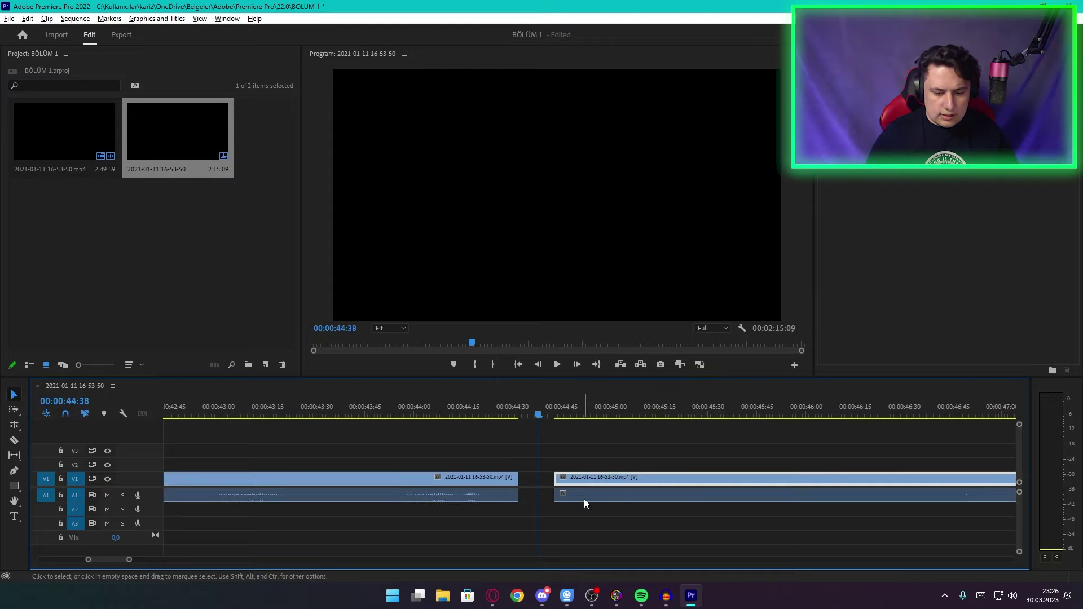
click(508, 479)
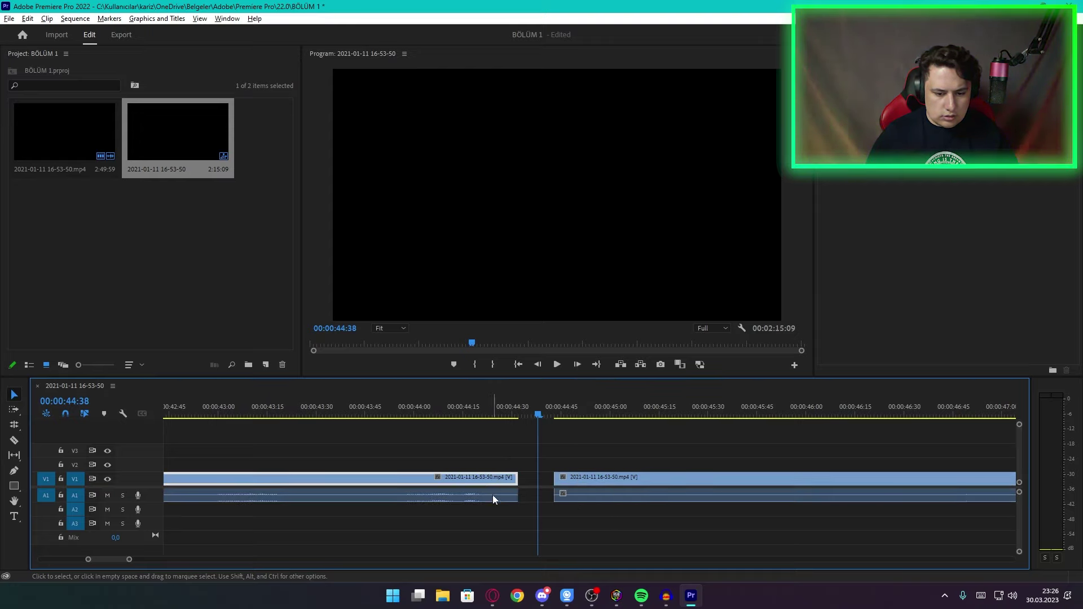
click(580, 462)
Step: Unlink the second clip's video from its audio and try moving only the video part later on V1
click(598, 480)
right_click(604, 479)
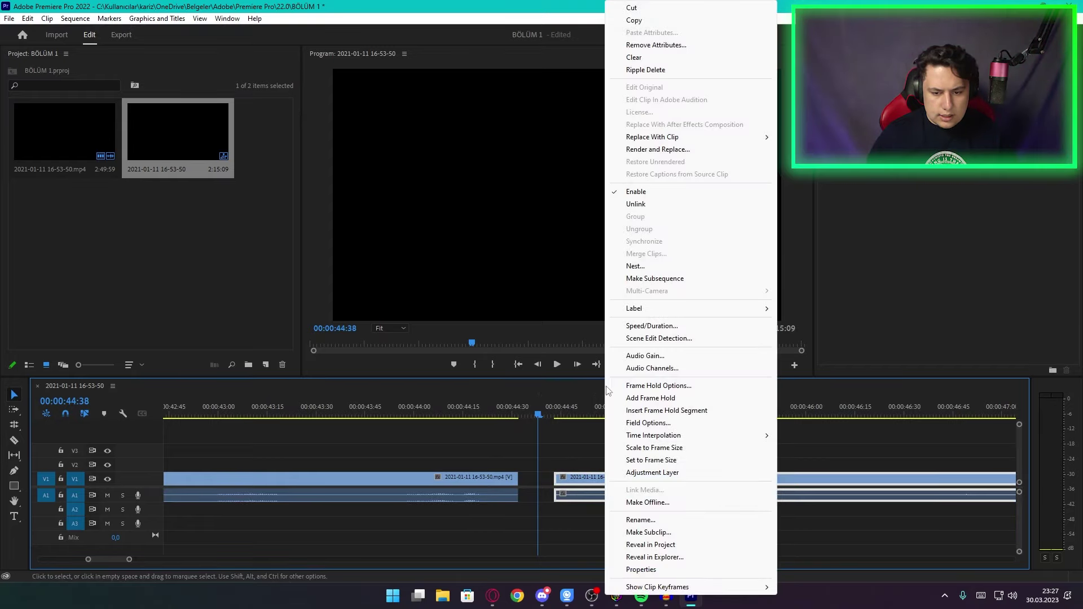
click(658, 206)
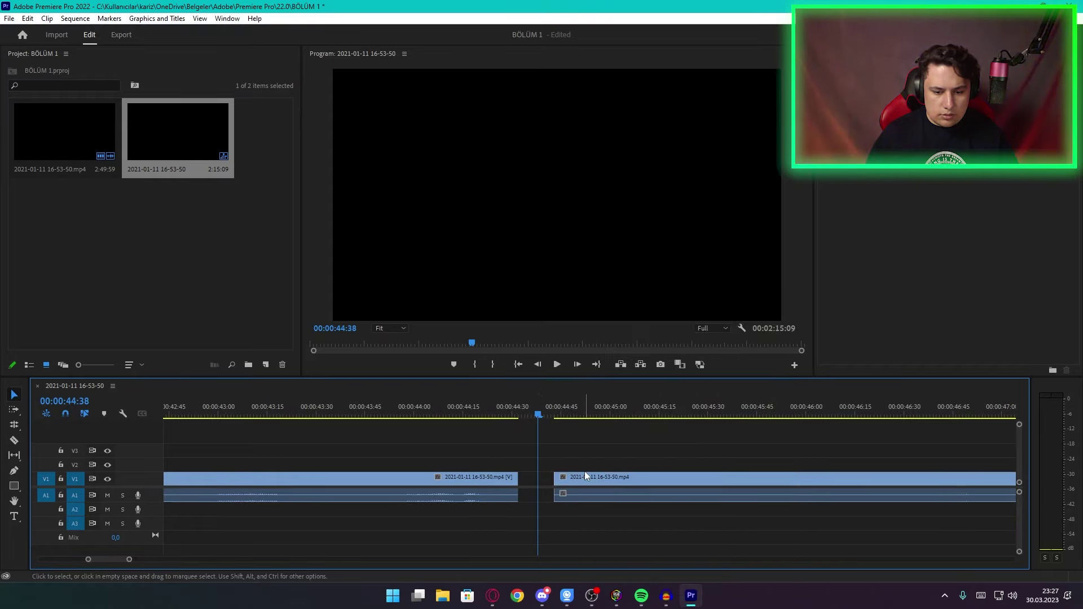
drag(584, 472, 709, 473)
key(ctrl+z)
Step: Relink the second clip's video and audio and move the clip against the end of the first clip
right_click(599, 478)
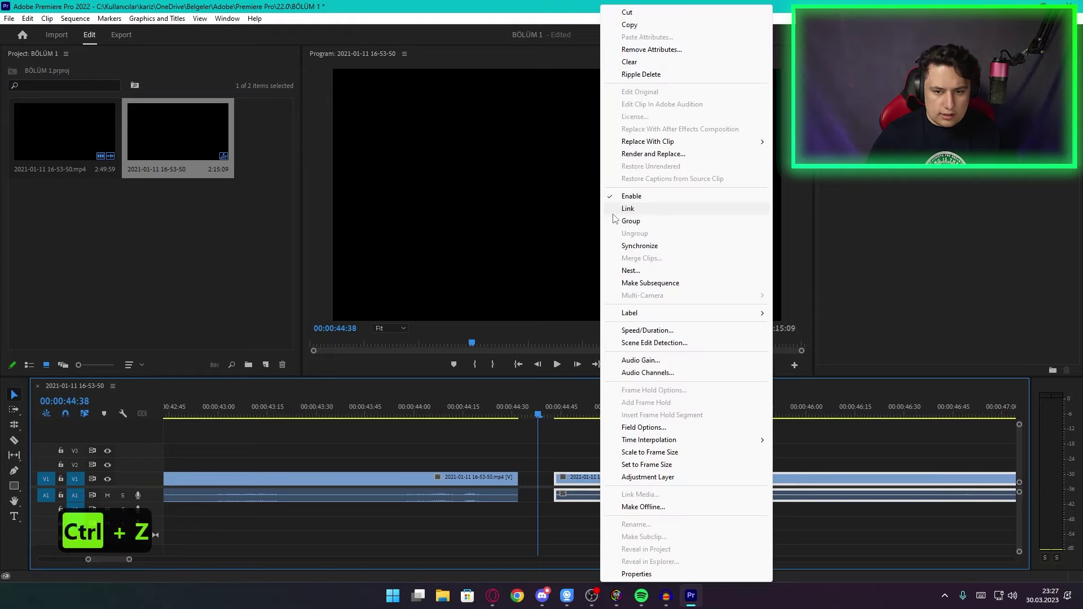
key(Escape)
drag(589, 483, 552, 482)
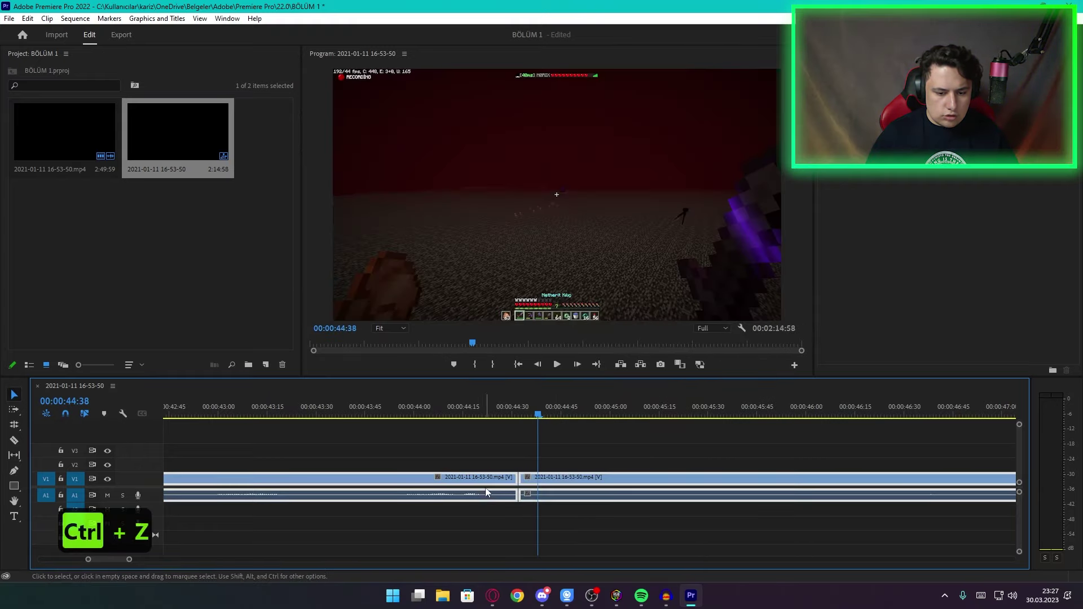
Step: Unlink the video and audio of both selected clips
right_click(487, 478)
click(517, 209)
drag(556, 424, 442, 542)
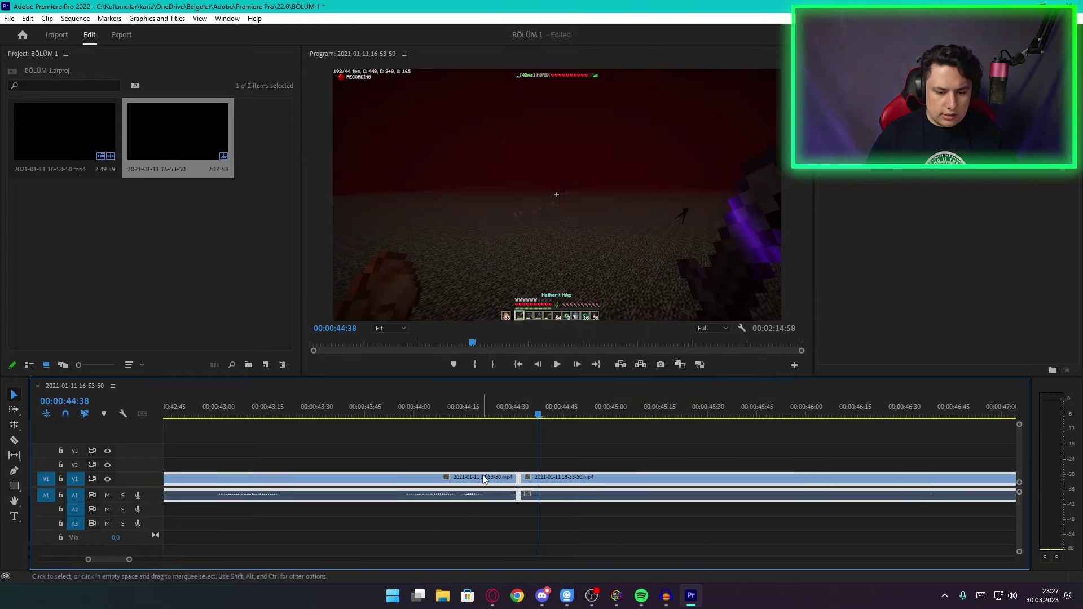
Step: Try moving both selected clips together 17 frames later
right_click(483, 478)
click(539, 428)
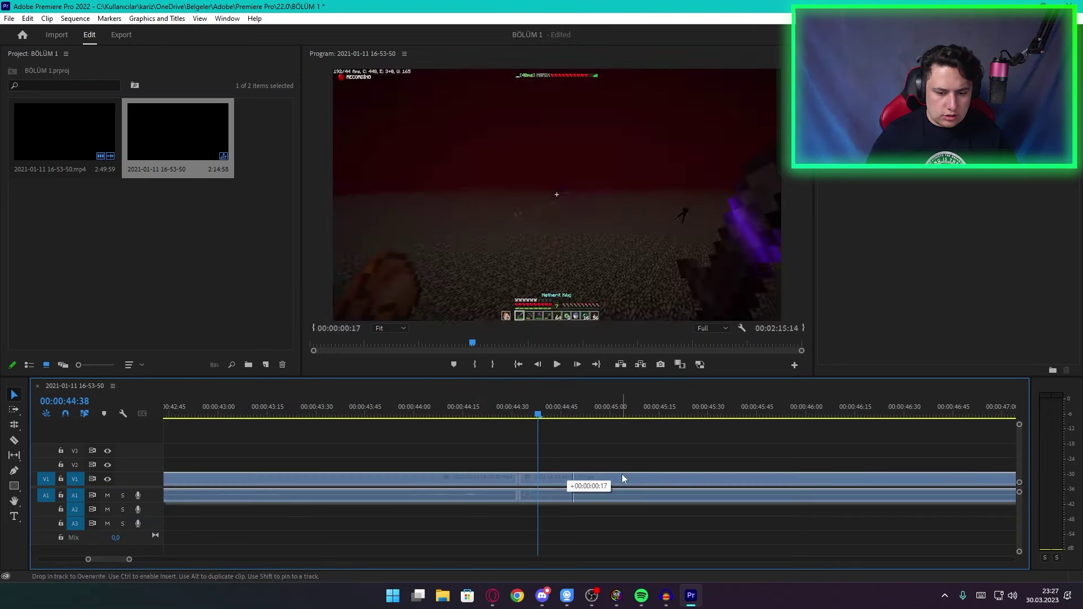
key(ctrl+z)
key(ctrl+z)
key(ctrl+z)
Step: Relink the second clip's video and audio and cut the clip about 15 frames after its start
right_click(567, 490)
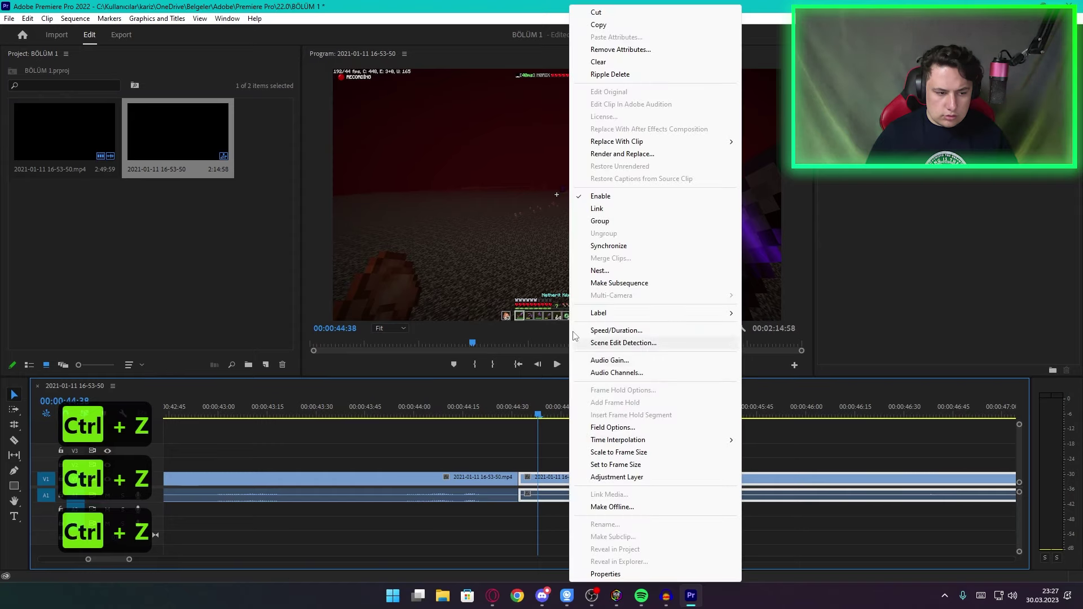
click(586, 224)
click(530, 407)
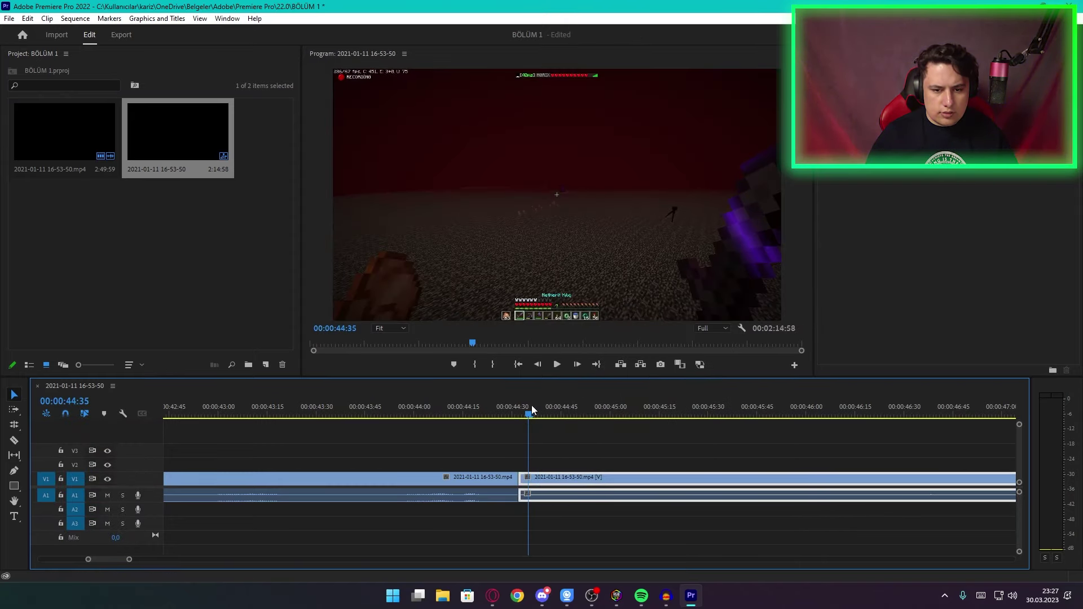
mouse_move(531, 407)
mouse_down()
mouse_move(568, 408)
mouse_move(529, 407)
mouse_move(545, 407)
mouse_up()
key(ctrl+k)
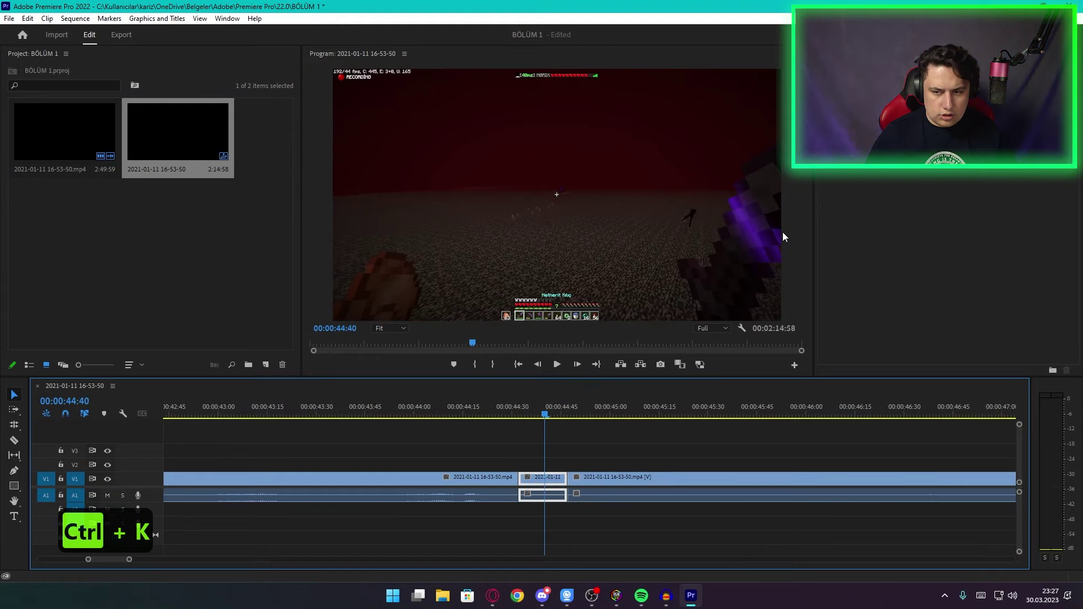
Step: Set the Scale of the short middle segment to 932 and scrub across it to check the zoom
key(shift+5)
drag(895, 123, 862, 192)
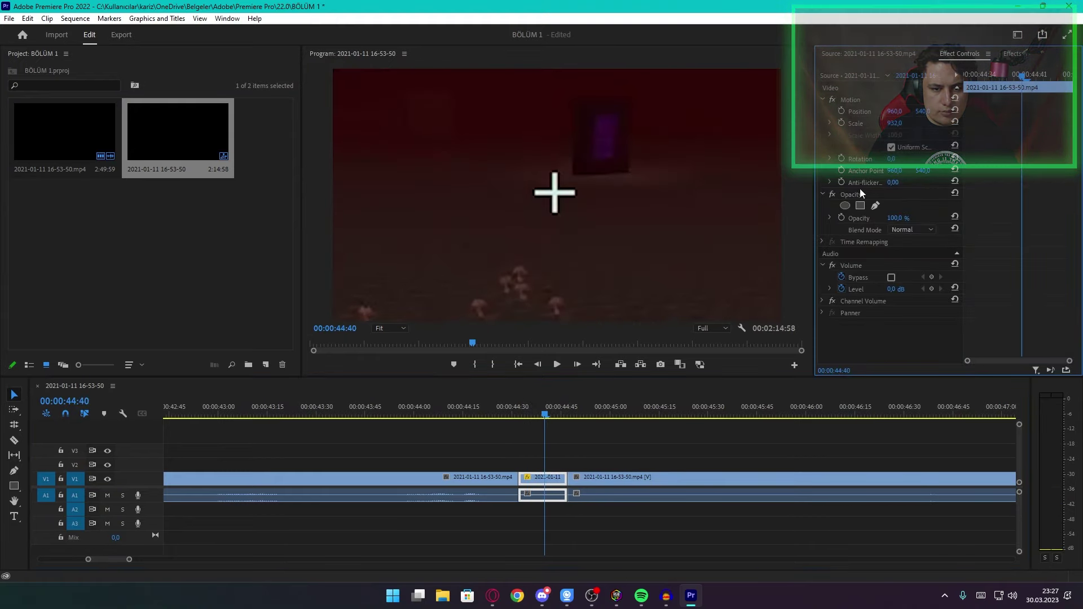
click(677, 408)
click(520, 407)
click(515, 407)
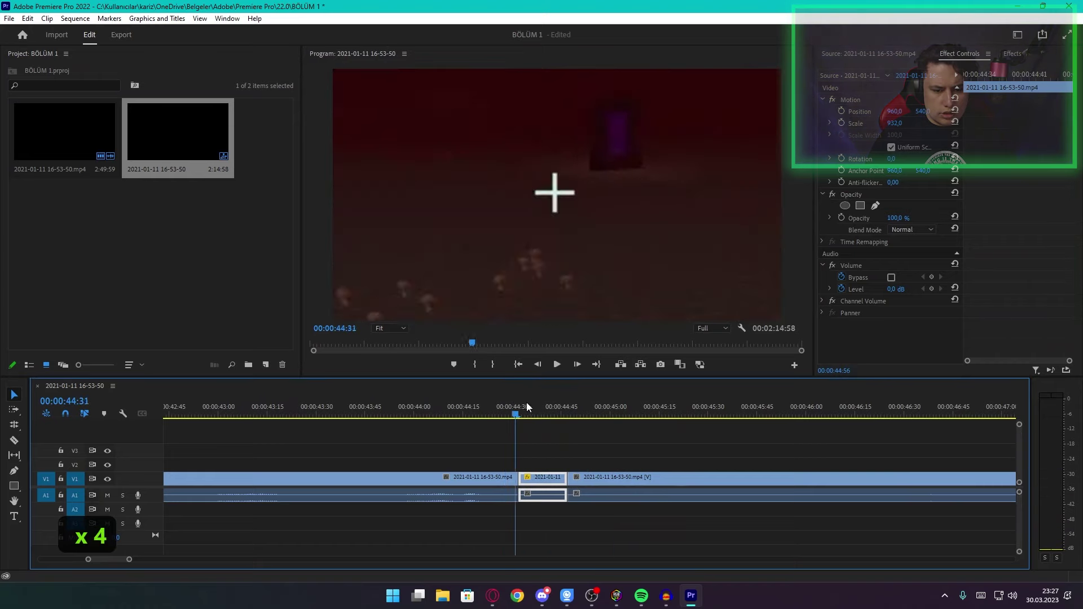
click(542, 407)
Step: Try shifting the short segment sideways by changing its horizontal Position to -37
click(901, 114)
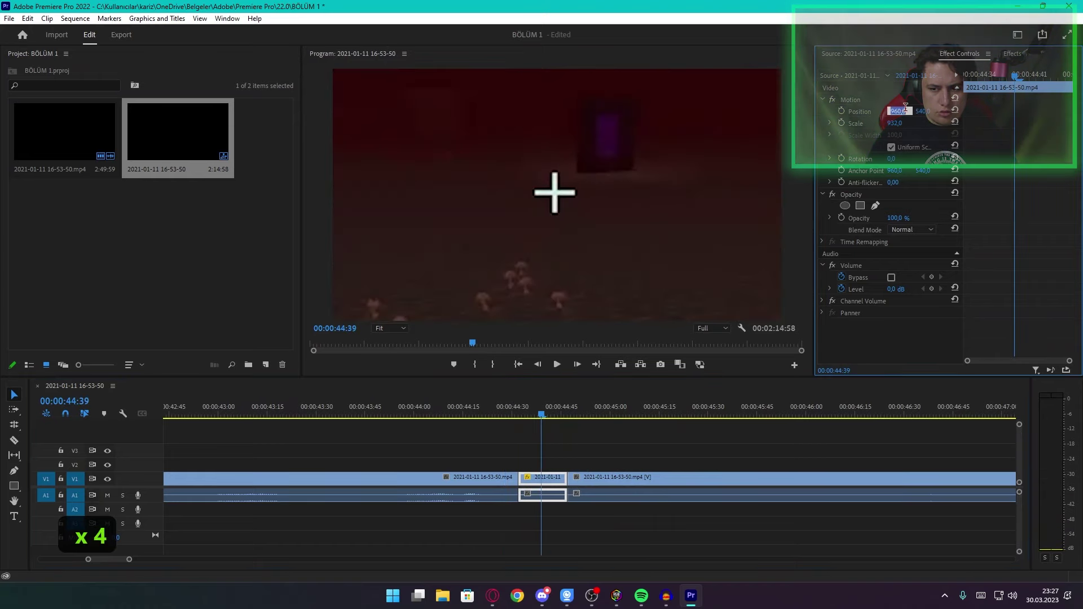
key(ctrl+z)
key(ctrl+z)
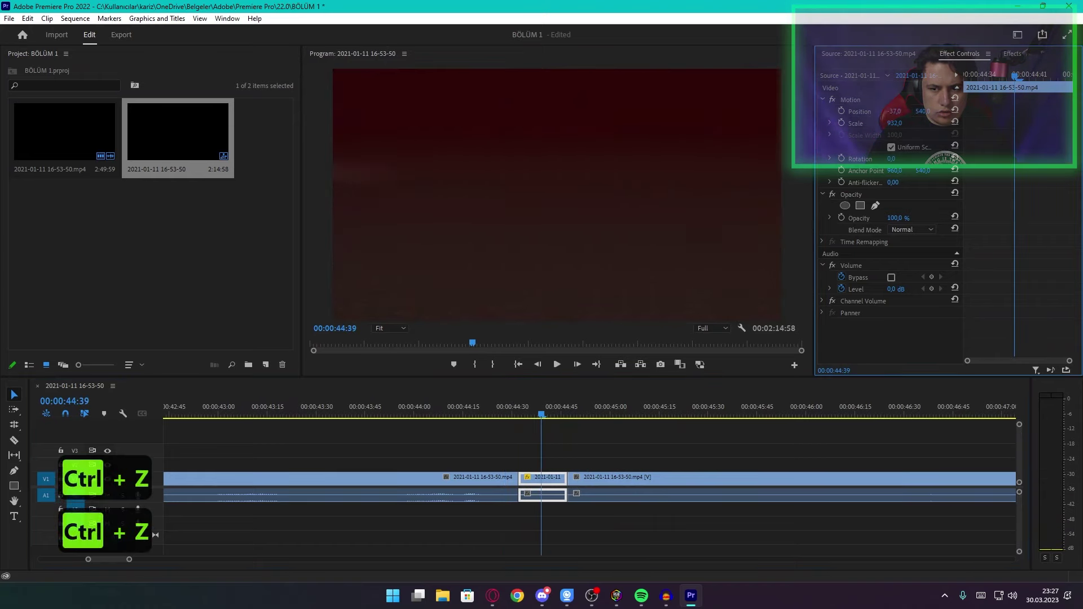
key(ctrl+z)
key(ctrl+z)
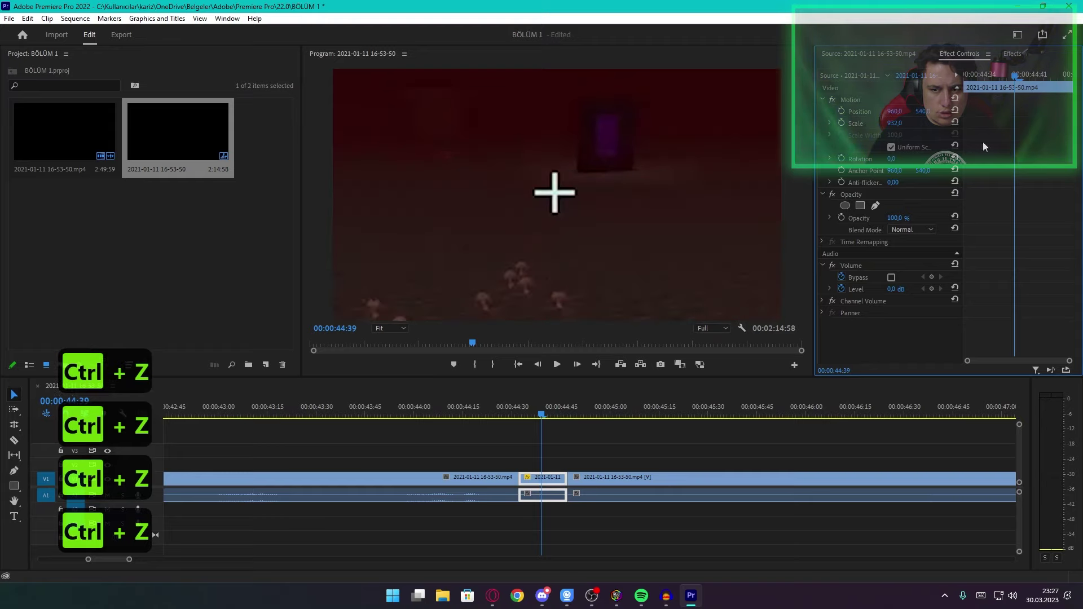
Step: Set the short segment's Position to about 2039, 4926 and play across its cuts to preview the close-up
drag(924, 111, 947, 111)
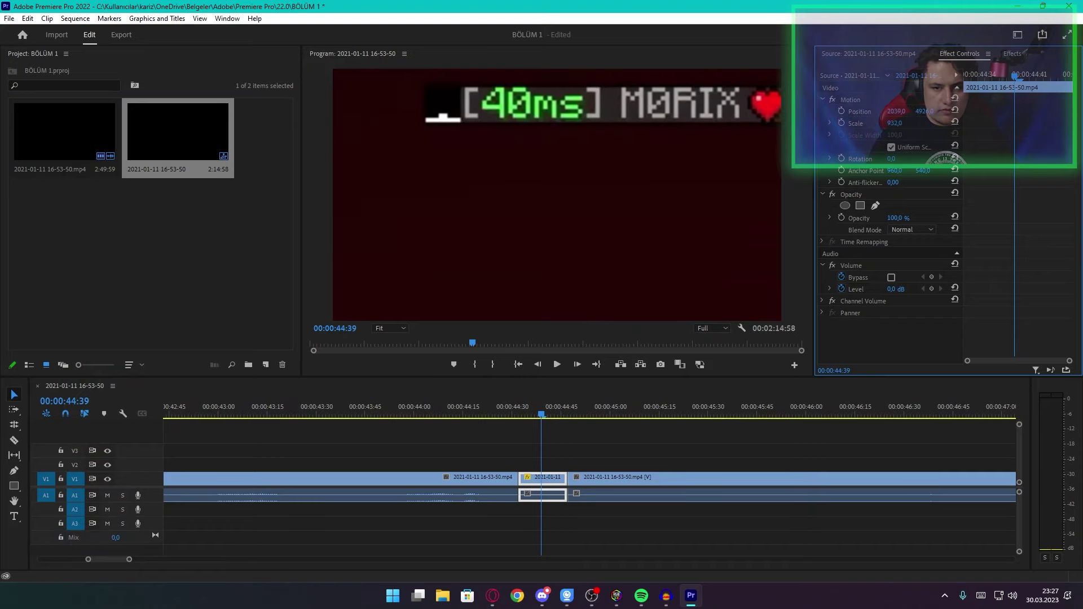
click(447, 466)
key(space)
click(497, 411)
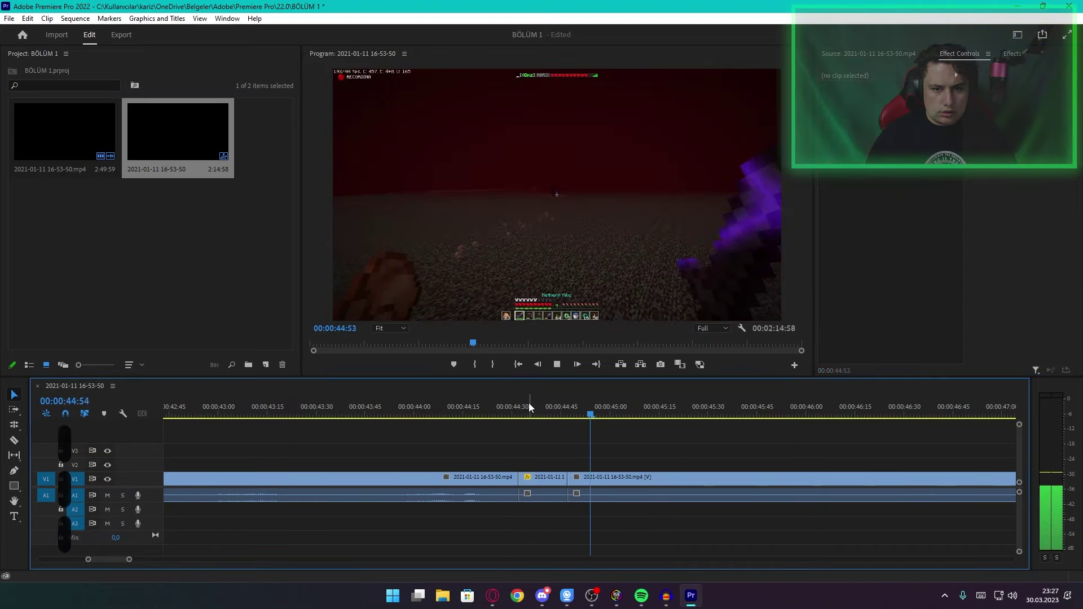
click(527, 403)
click(497, 415)
drag(506, 418, 552, 417)
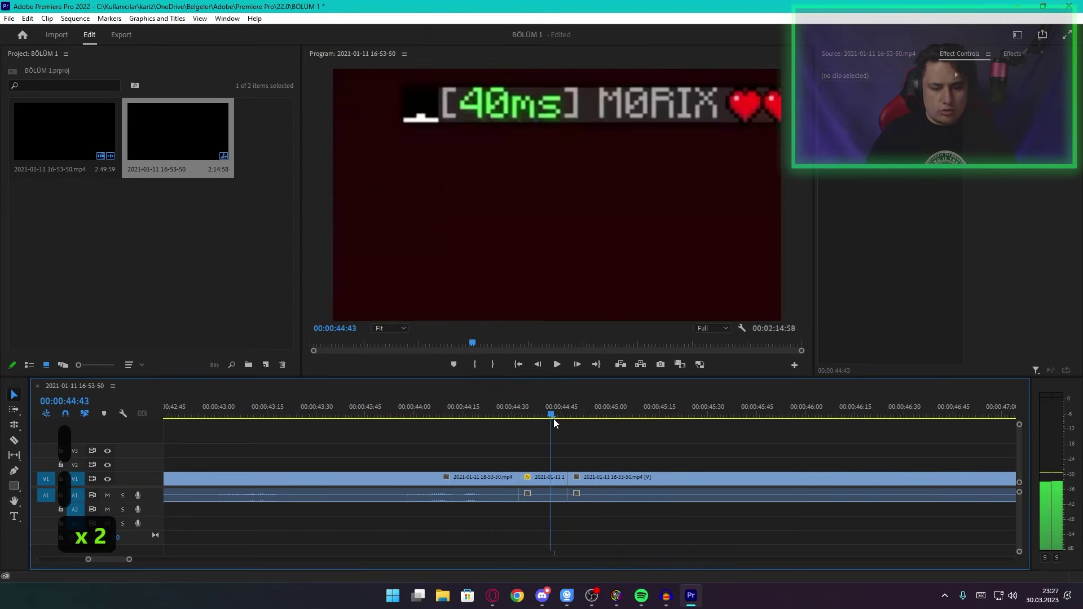
Step: Undo the Position and Scale changes on the short segment
key(ctrl+z)
key(ctrl+z)
key(ctrl+z)
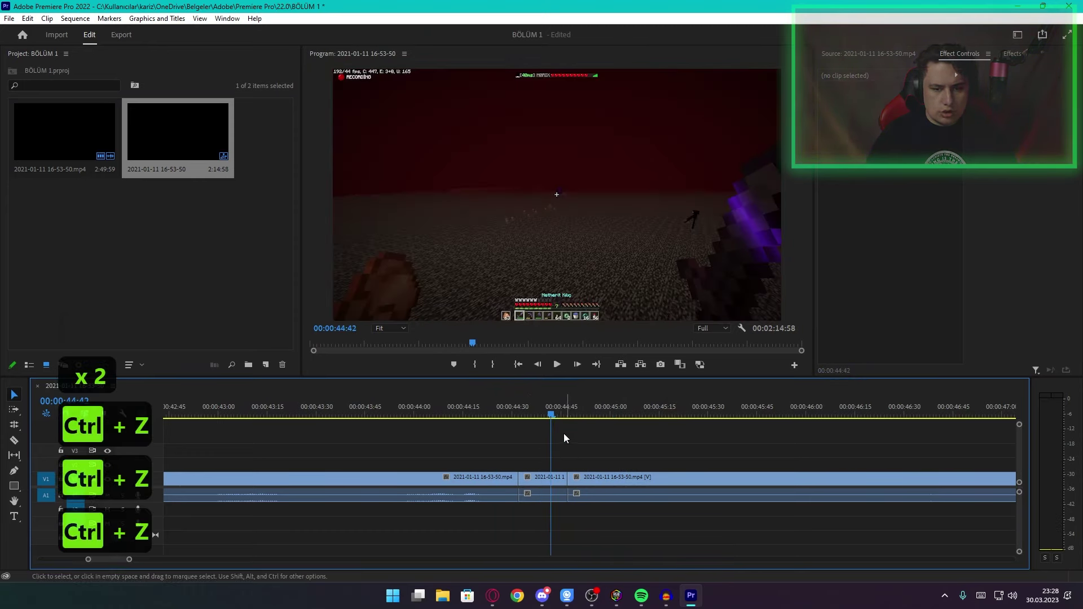
Step: Undo the short segment's end cut and split the gameplay clip at 00:00:45:05 instead
click(528, 413)
key(ctrl+z)
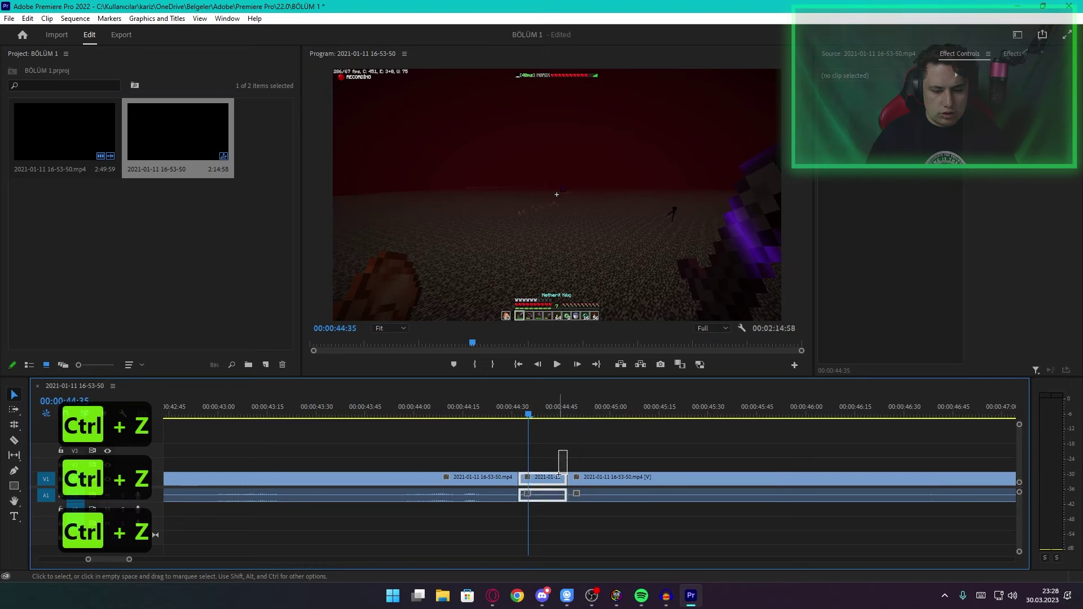
click(629, 407)
key(ctrl+k)
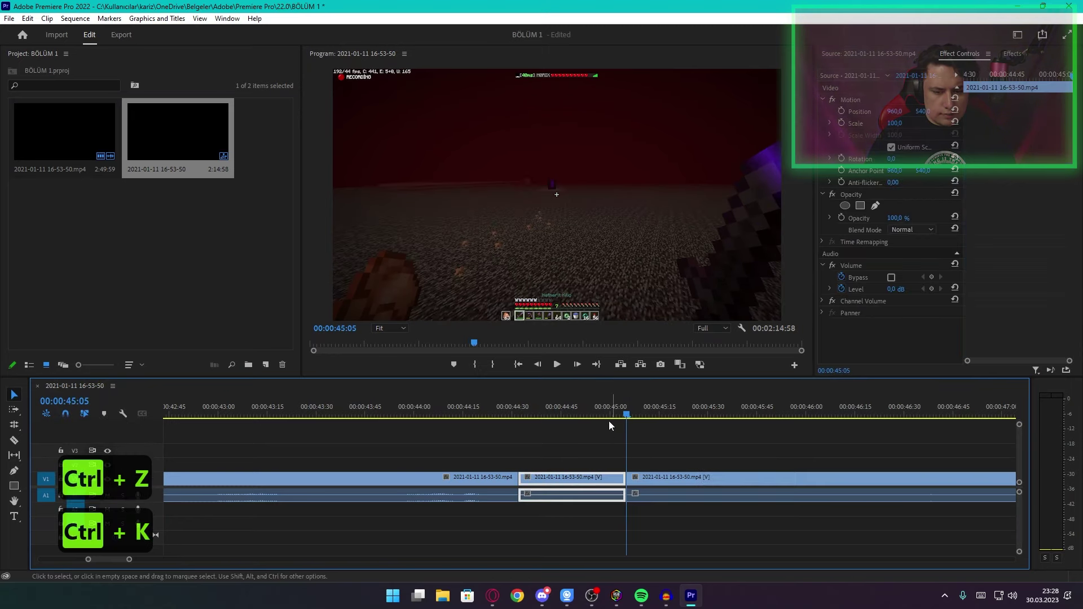
Step: Enable Position and Scale keyframing at the start of the short segment, at 00:00:44:32
click(519, 415)
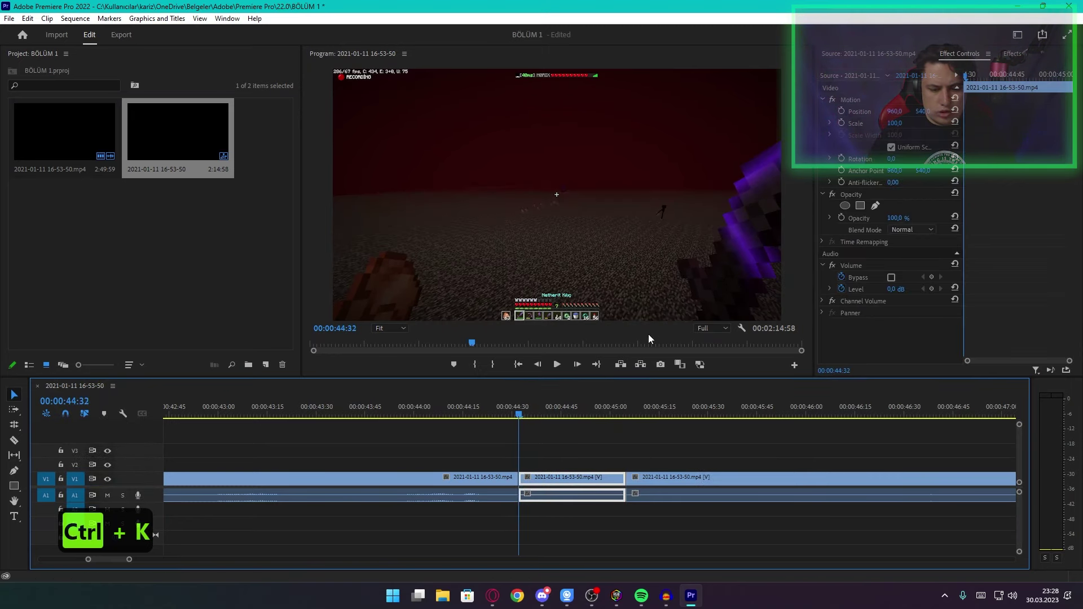
mouse_move(522, 404)
mouse_down()
mouse_move(650, 397)
mouse_move(510, 401)
mouse_move(519, 405)
mouse_up()
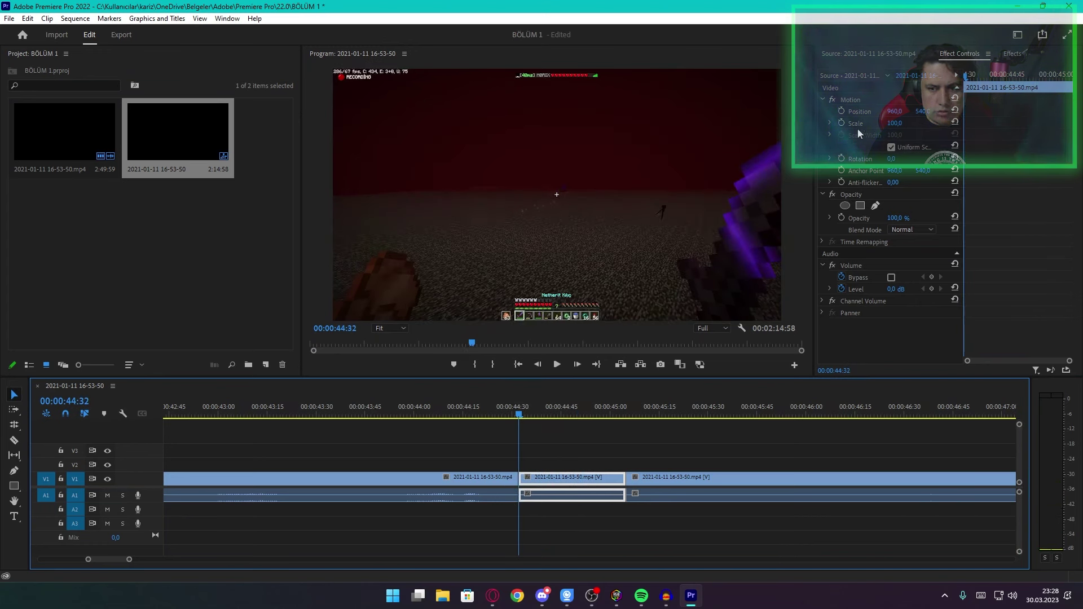
click(841, 110)
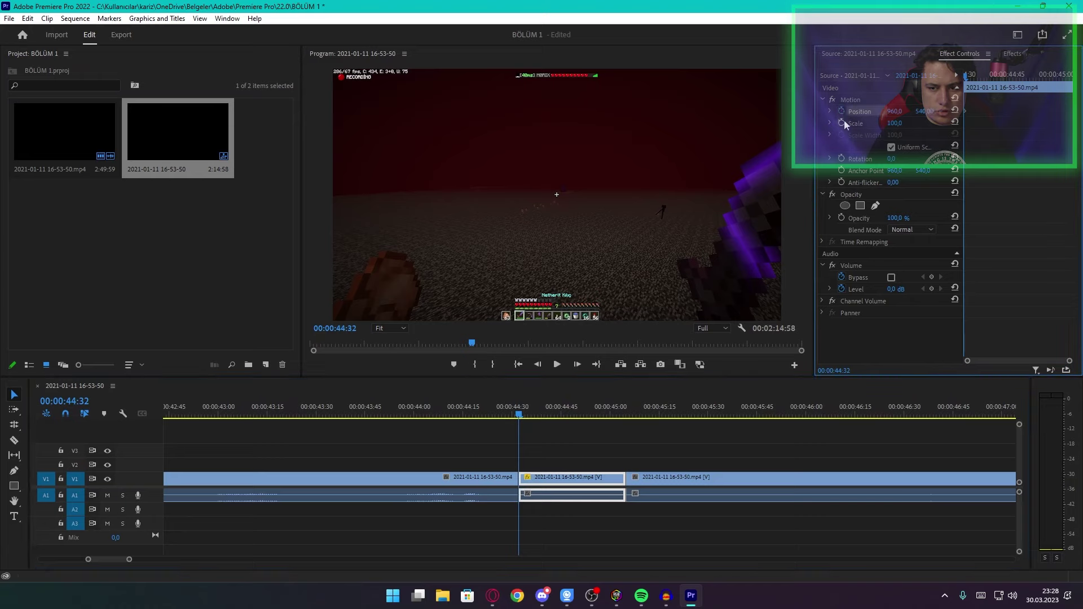
click(844, 120)
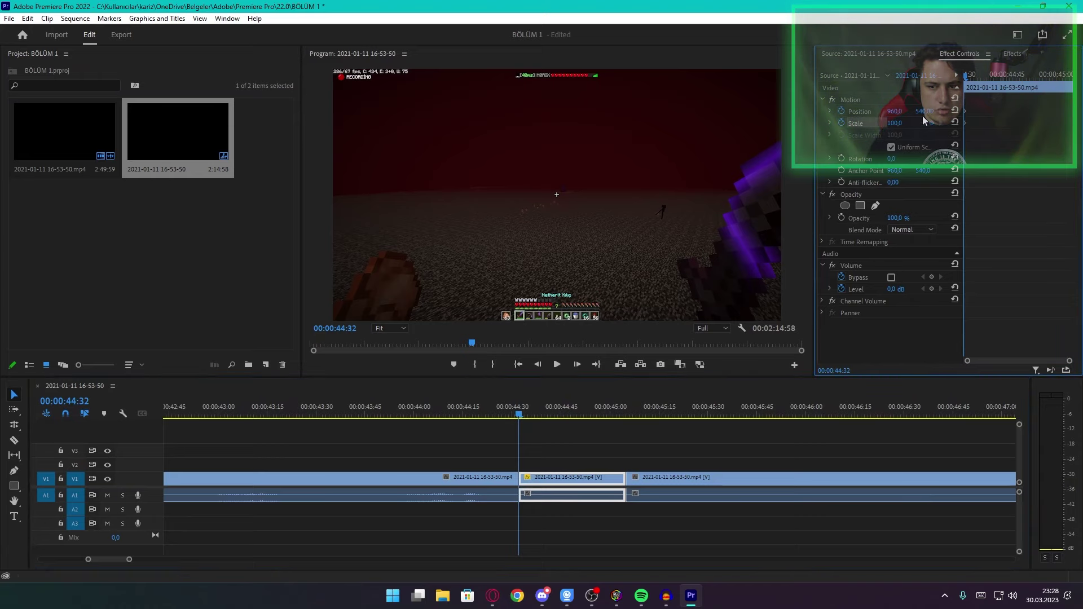
Step: Try enlarging the Scale on the short segment's first keyframe and undo the change
drag(895, 123, 859, 123)
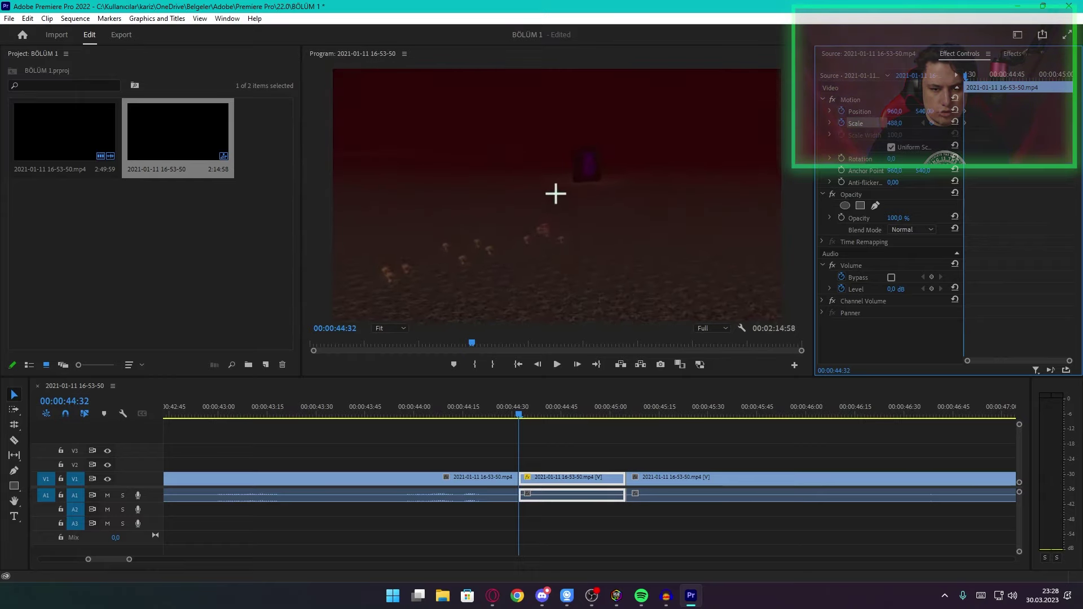
key(ctrl+z)
key(ctrl+z)
key(ctrl+z)
key(ctrl+z)
Step: At 00:00:44:43, keyframe the short segment's Scale at 534 and increase its vertical Position until the player status bar shows
drag(529, 412, 554, 413)
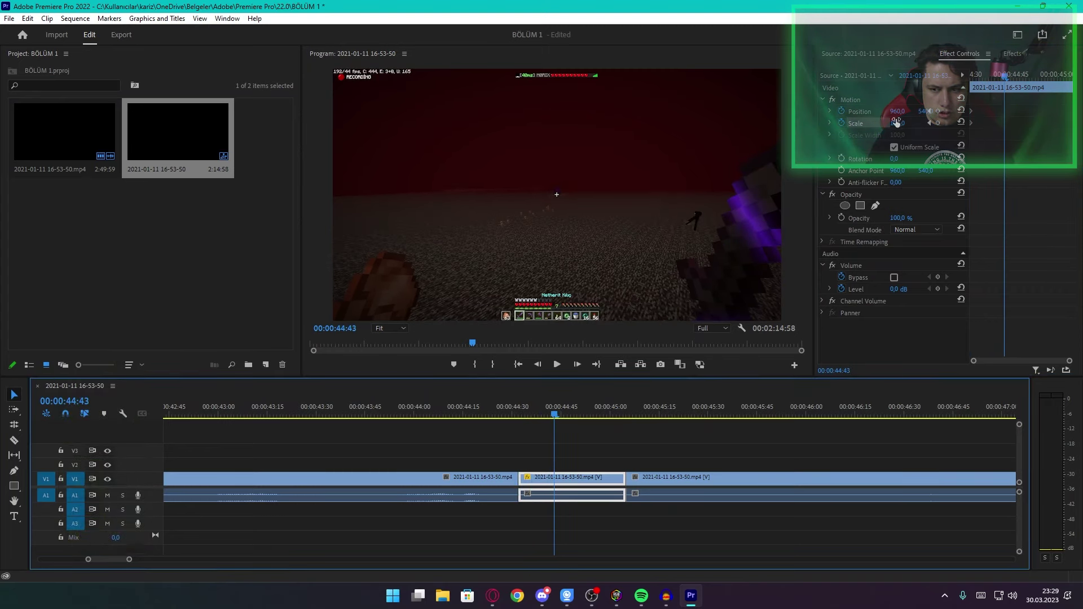
drag(897, 122, 1042, 123)
drag(924, 111, 1050, 111)
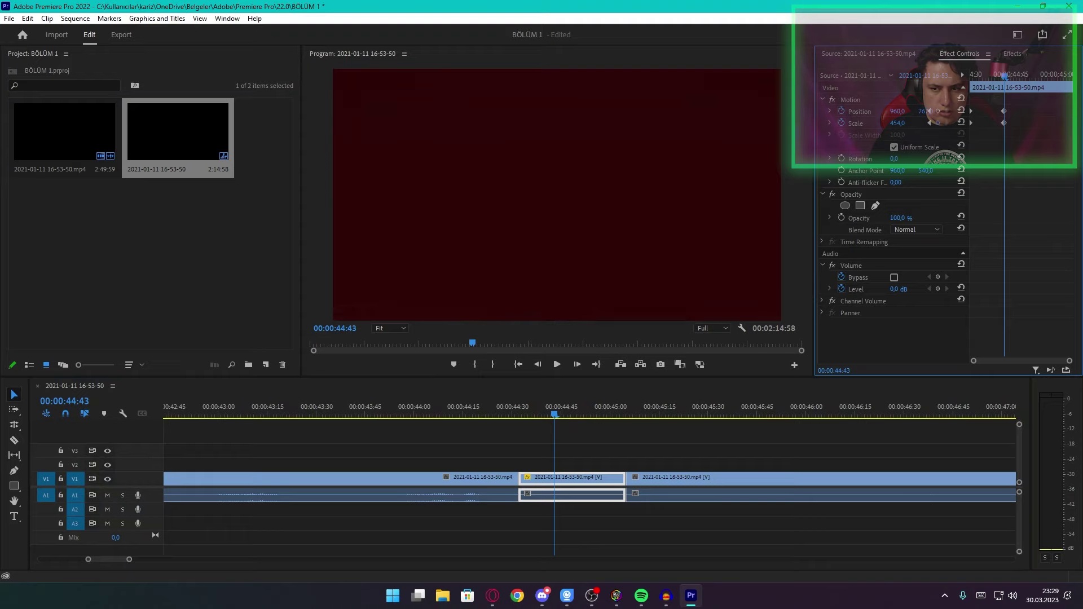
mouse_move(925, 111)
mouse_down()
mouse_move(897, 121)
mouse_move(948, 122)
mouse_move(928, 111)
mouse_move(929, 120)
mouse_up()
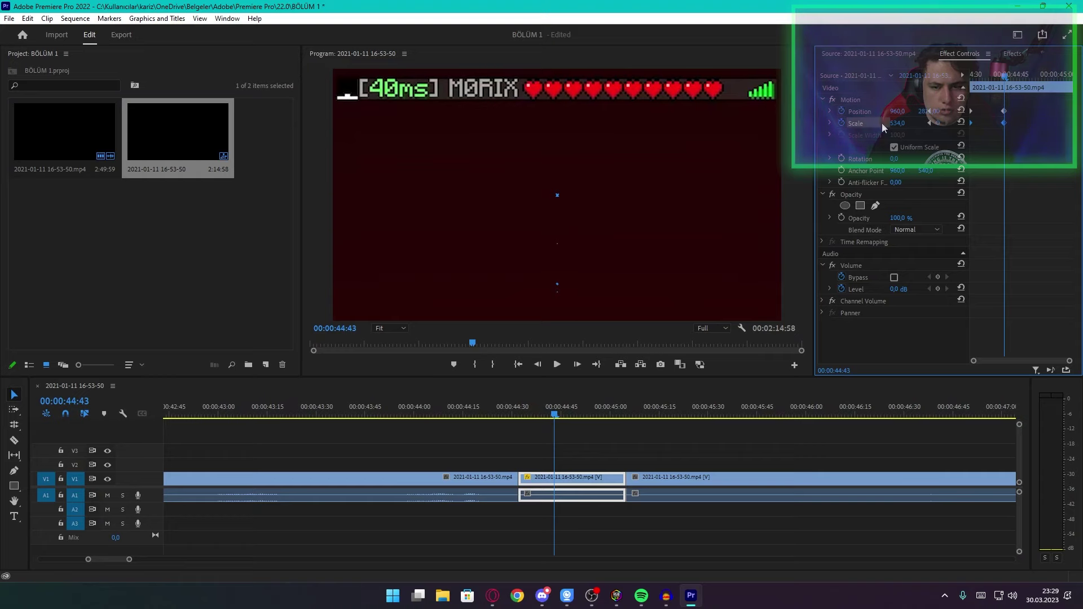
Step: Play the short segment from its start to preview the keyframed zoom and move
click(554, 415)
key(space)
key(space)
drag(540, 415, 517, 415)
key(space)
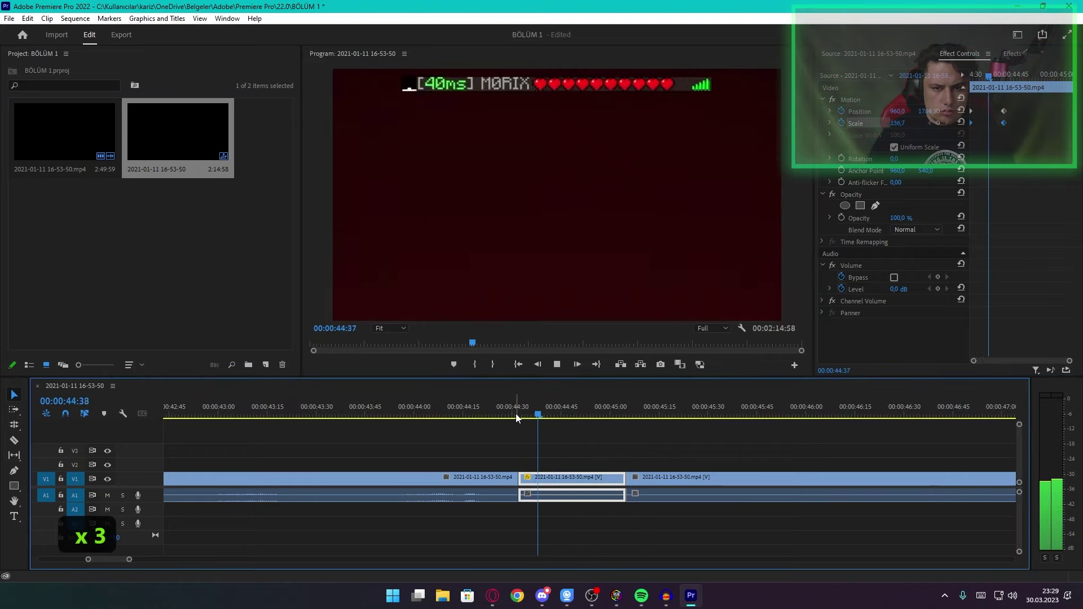
key(space)
key(space)
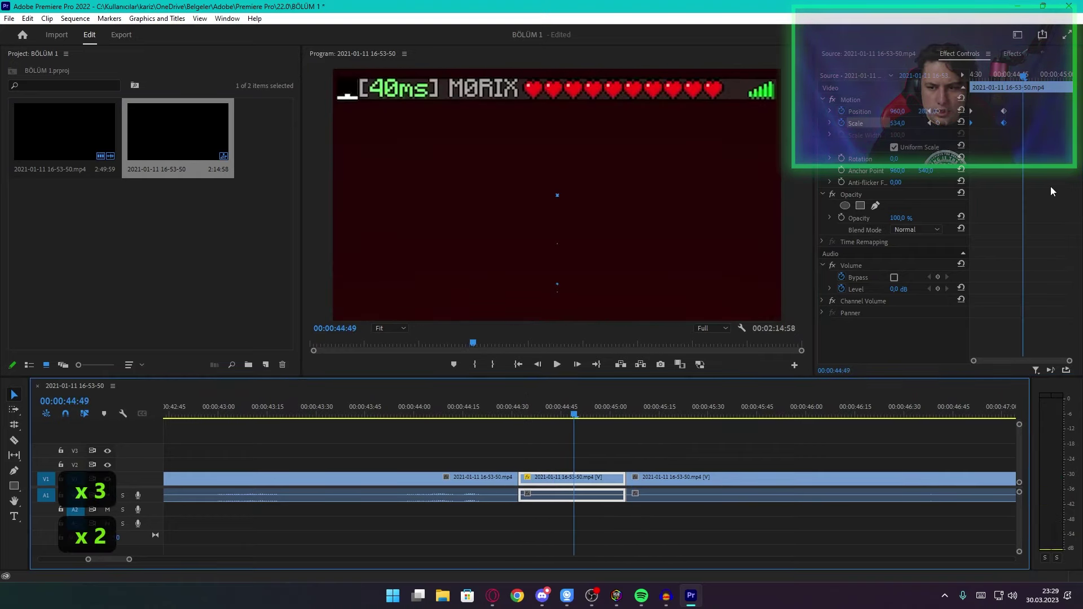
Step: Apply Ease In and Ease Out temporal interpolation to all Position and Scale keyframes of the short segment
drag(1051, 187, 940, 100)
right_click(1007, 125)
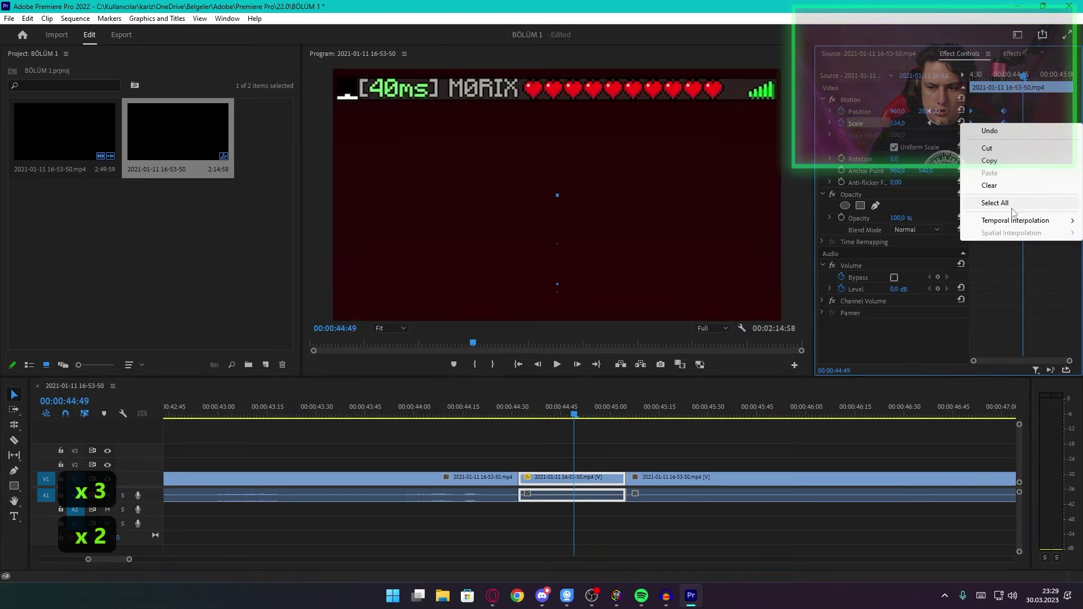
mouse_move(997, 226)
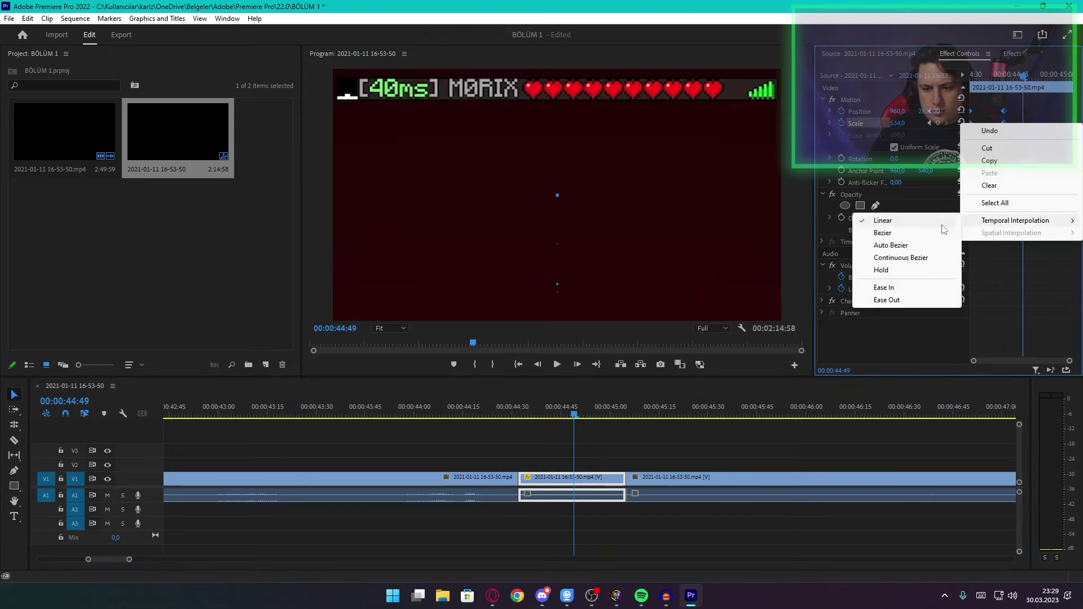
click(899, 289)
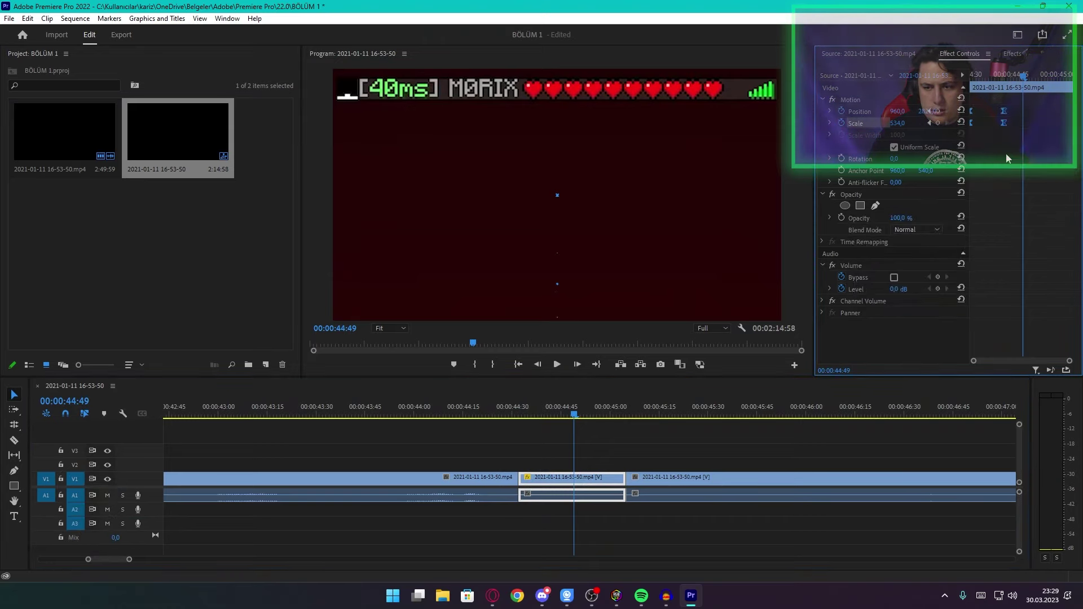
right_click(1004, 117)
mouse_move(1006, 211)
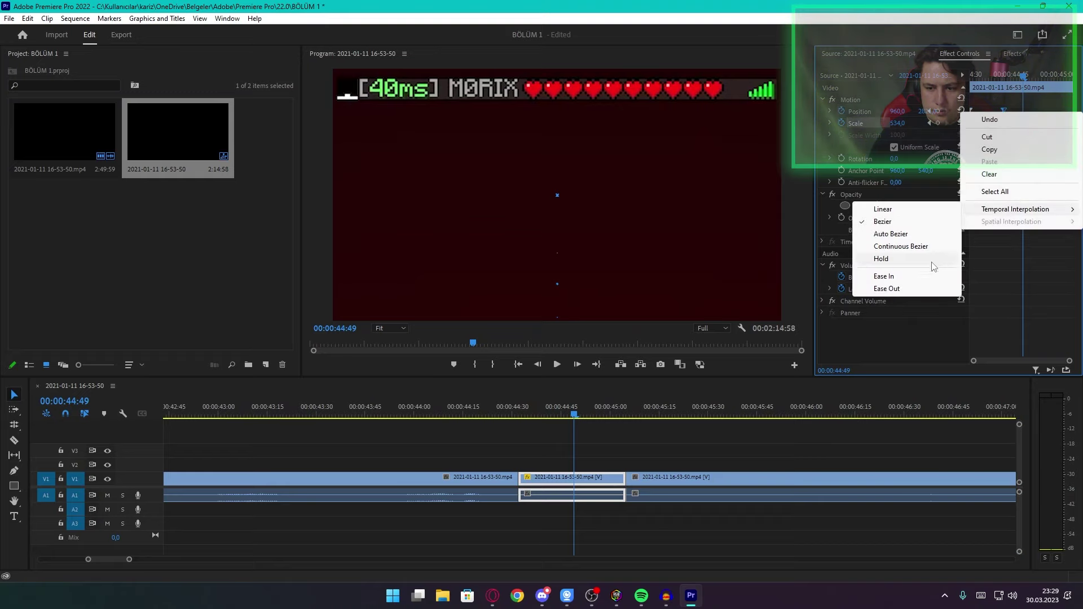
click(903, 289)
Step: Play from just before the short segment several times to check the eased keyframe motion
drag(543, 407, 485, 404)
key(space)
key(space)
key(space)
key(space)
key(space)
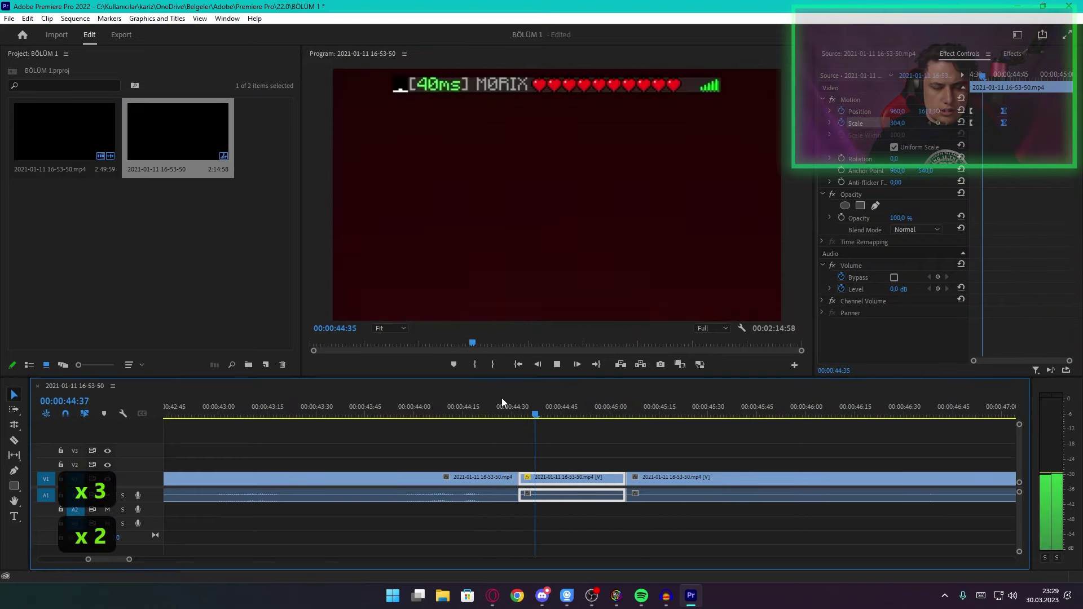
key(space)
key(space)
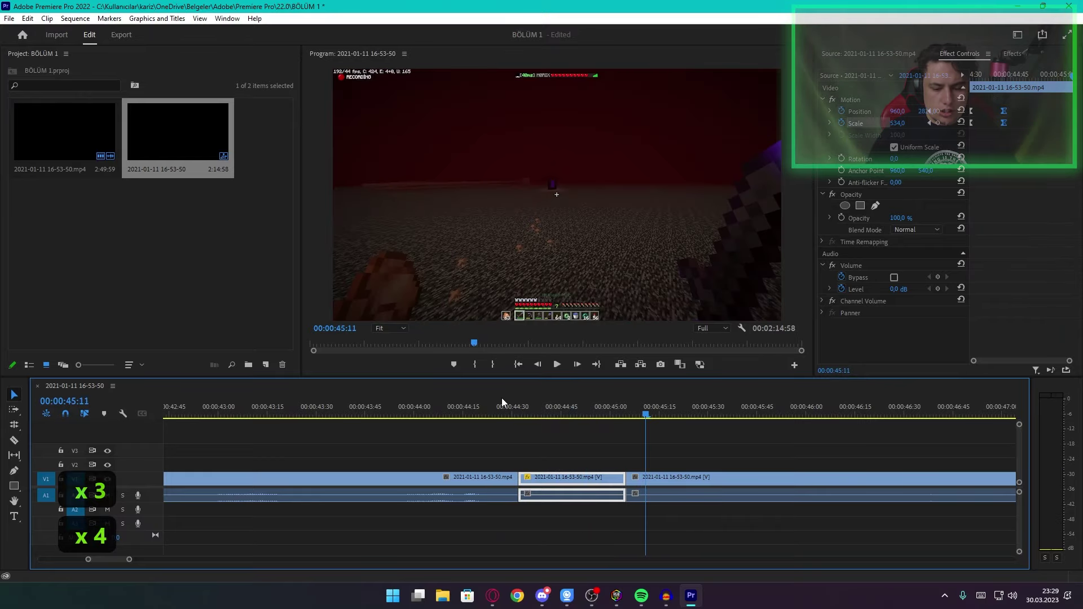
Step: Delete the keyframed short segment and close the gap it leaves on the timeline
key(ctrl+z)
key(Delete)
key(Delete)
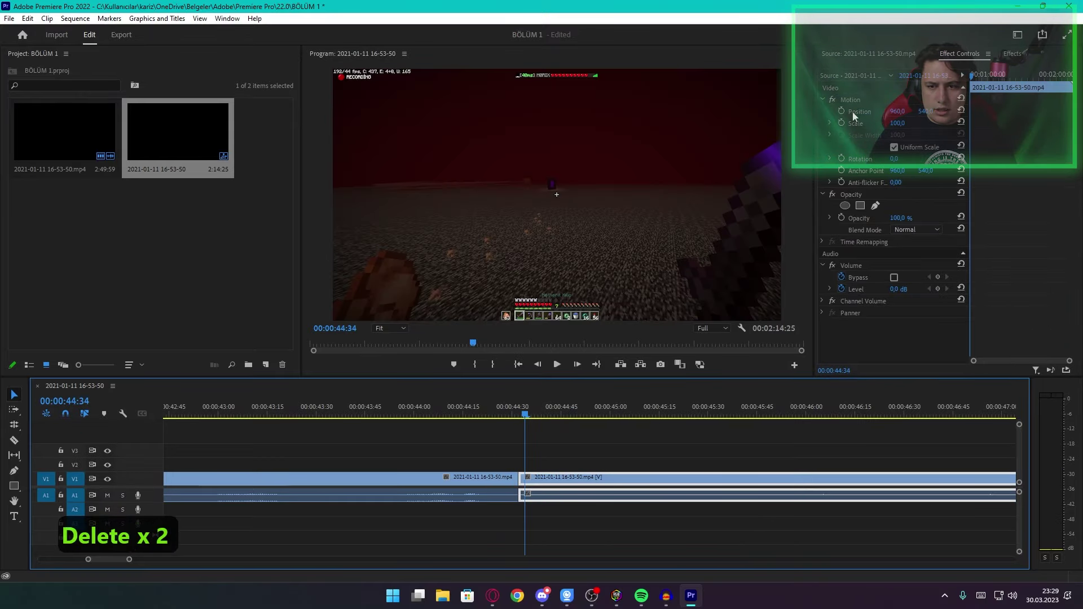
Step: Try a Scale animation with a 688 keyframe on the clip after the cut and play it back
drag(536, 406, 806, 394)
drag(897, 123, 1061, 123)
drag(695, 419, 508, 421)
key(space)
key(space)
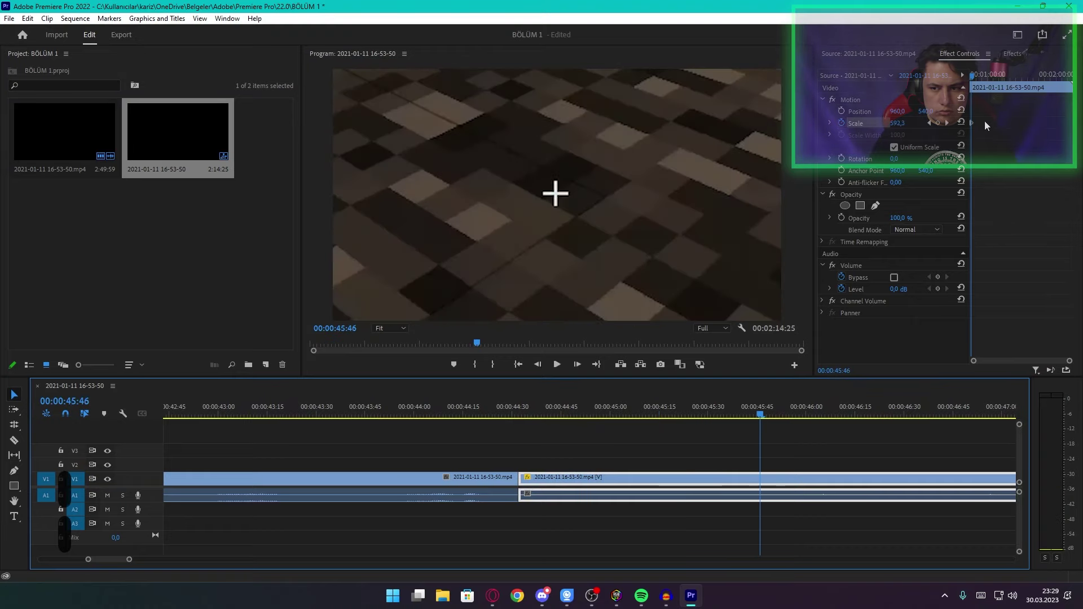
click(612, 408)
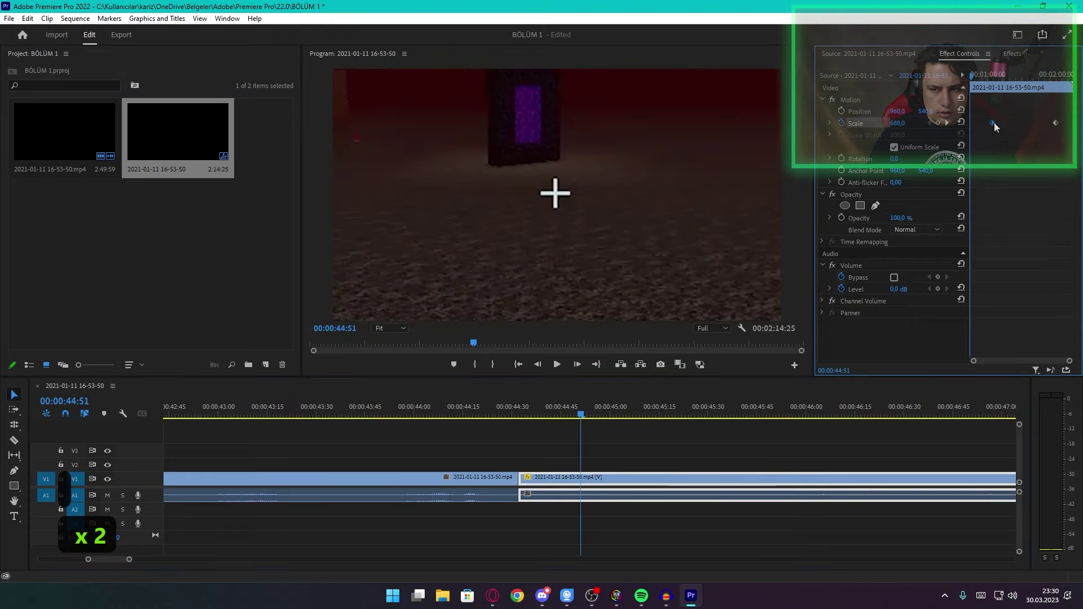
Step: Undo the Scale keyframe changes and delete the extra keyframe, keeping only the one at the clip's start
key(ctrl+z)
key(ctrl+z)
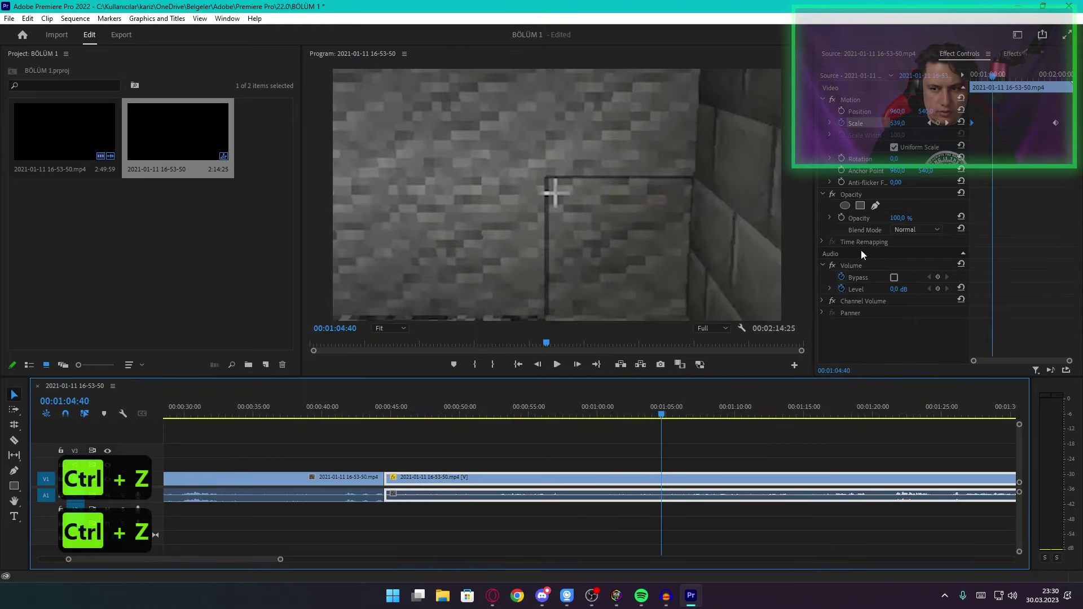
key(ctrl+z)
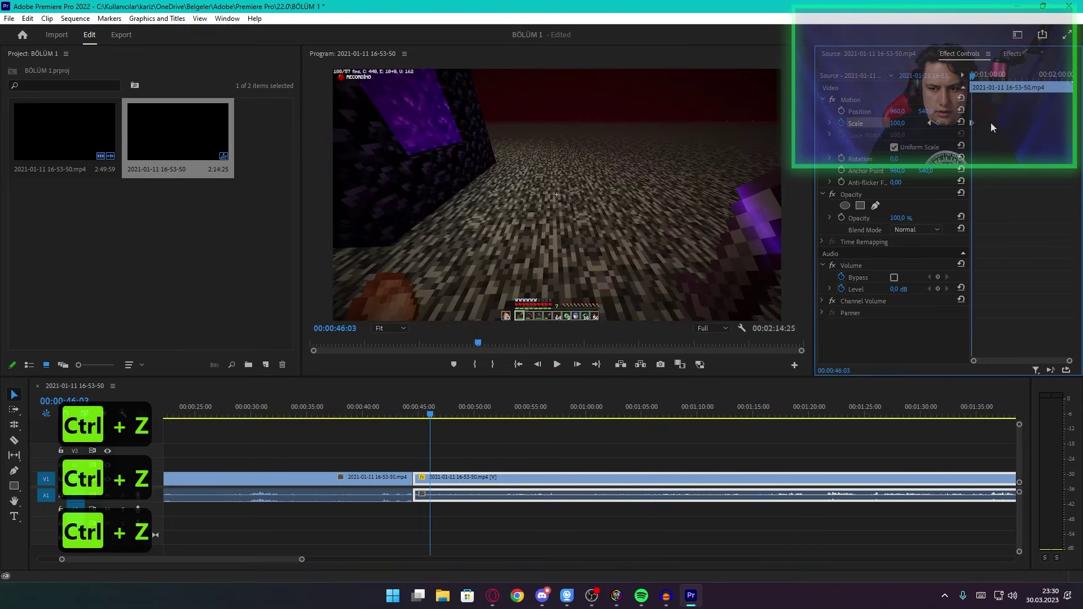
key(Delete)
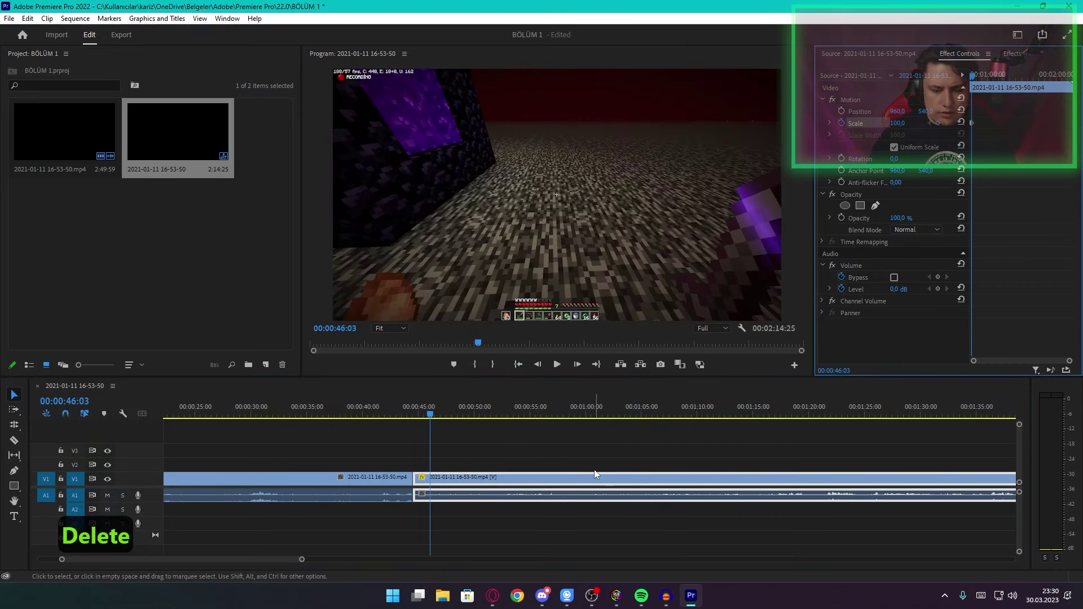
Step: Keyframe the clip's Scale at 568 at 00:01:10:04 and play the slow zoom from near the clip's start
click(698, 409)
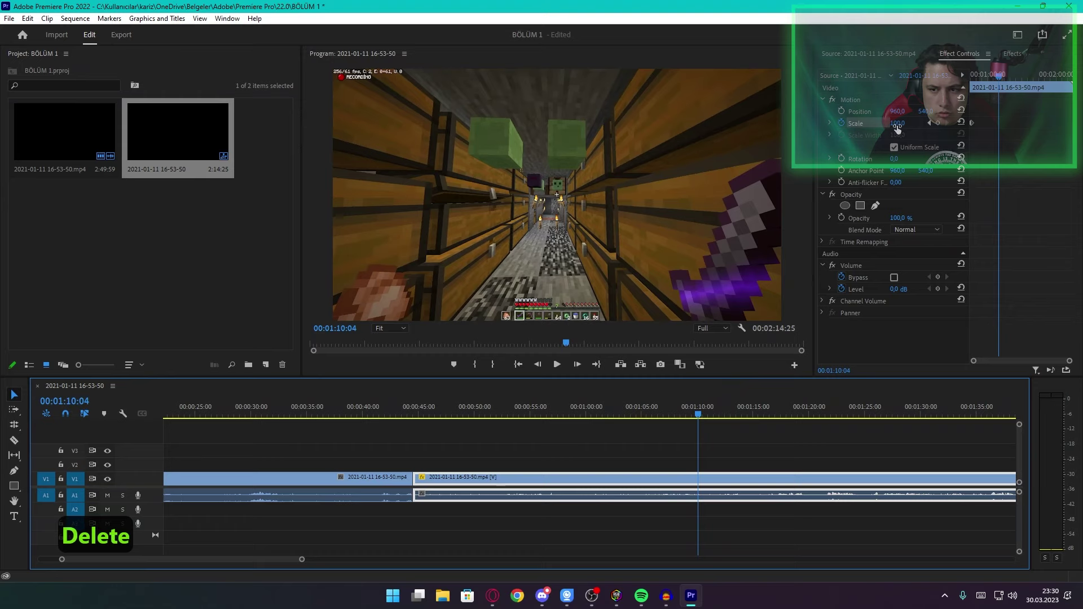
drag(897, 128, 907, 124)
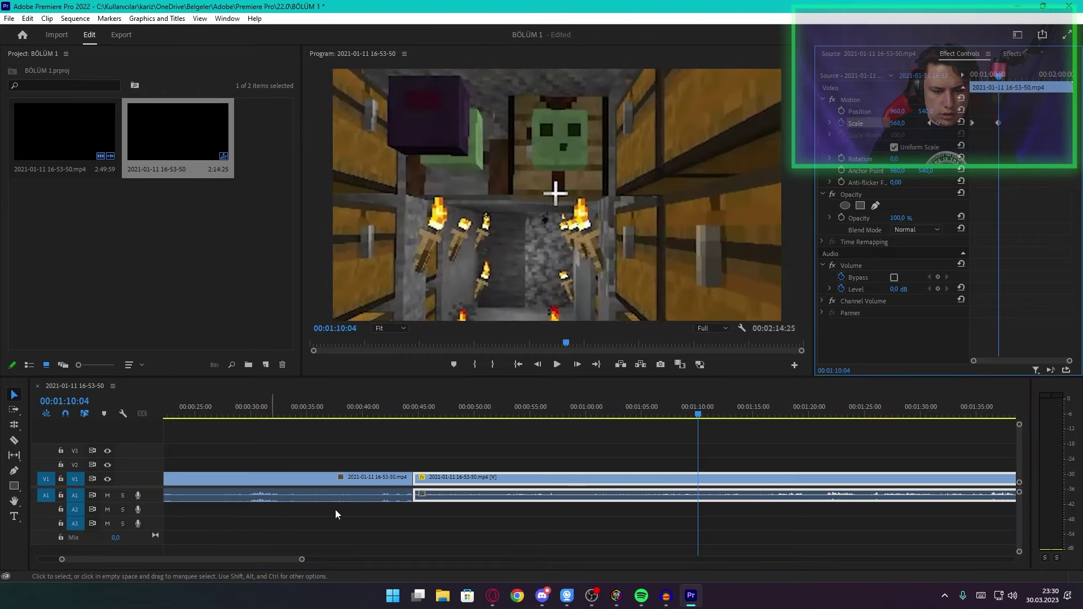
click(457, 409)
key(space)
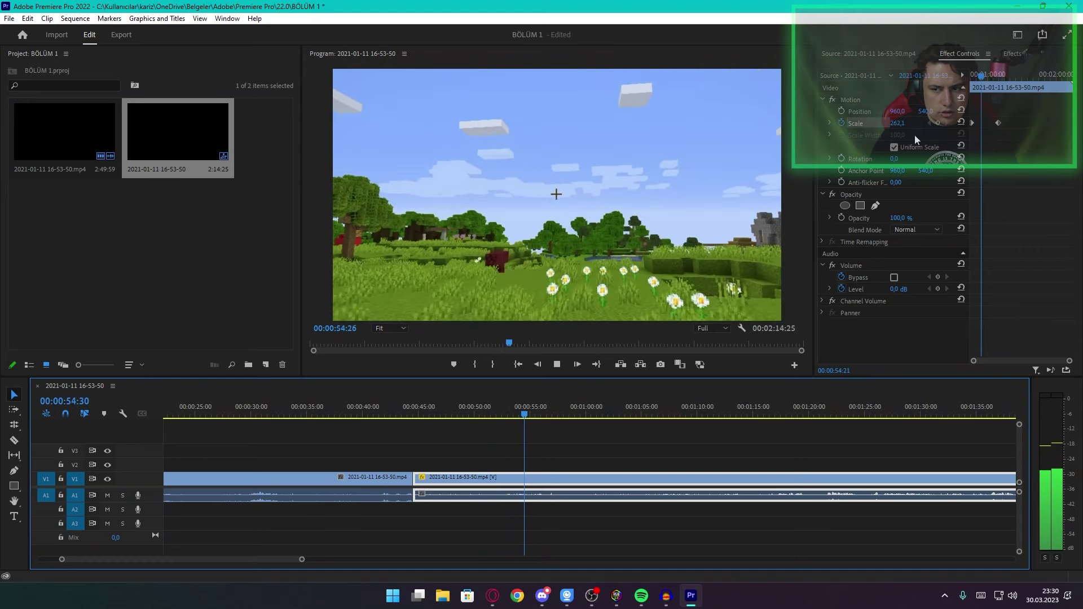
Step: Move the second Scale keyframe to 00:00:54:31 and even closer to the first one, previewing the faster zoom
key(space)
drag(998, 122, 980, 125)
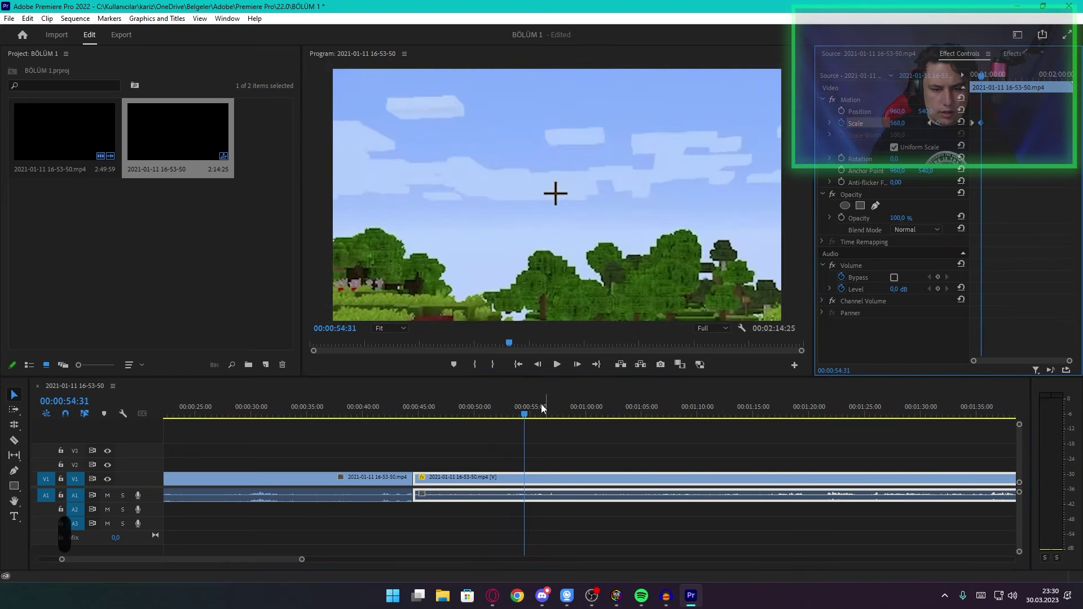
drag(541, 404, 485, 403)
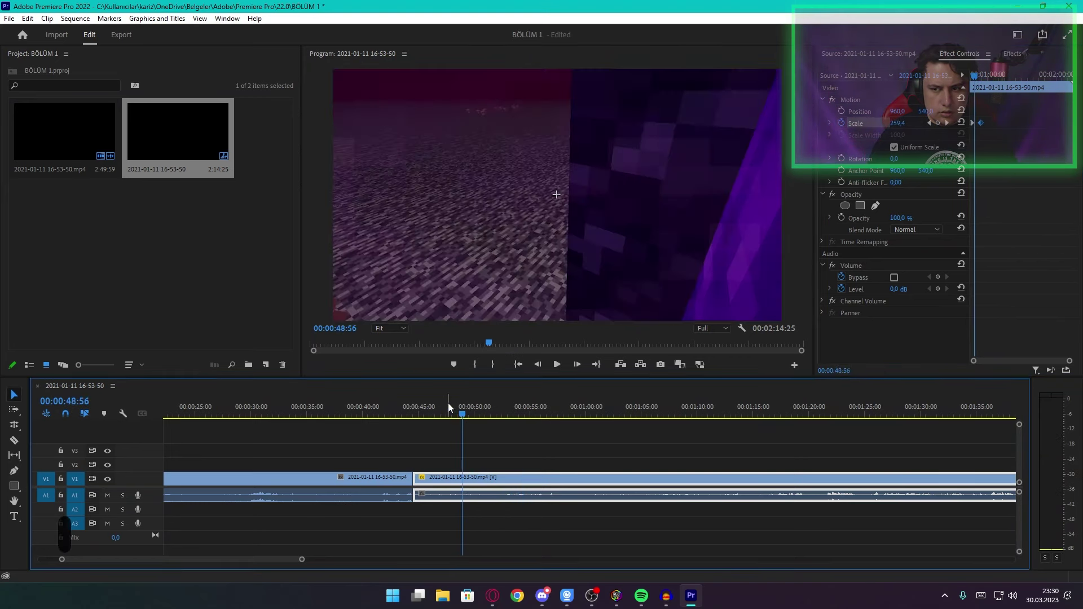
click(929, 122)
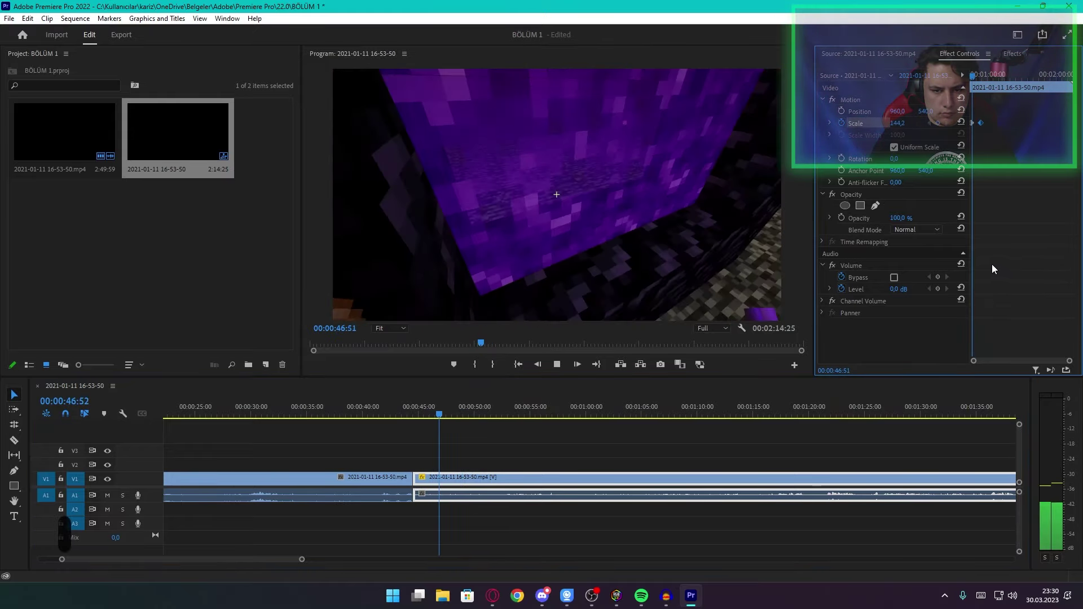
key(space)
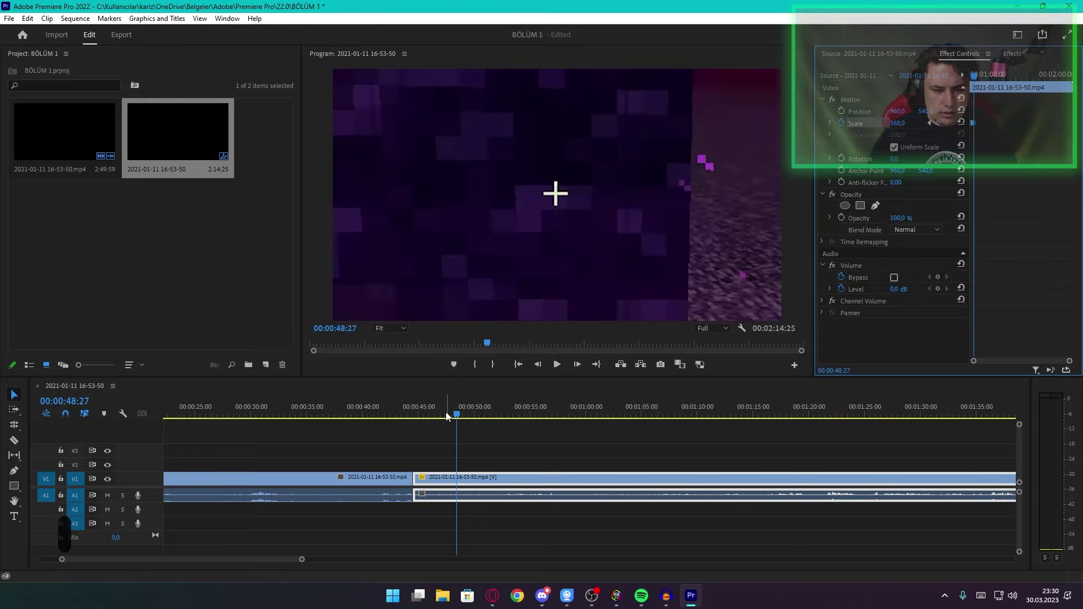
click(431, 414)
key(space)
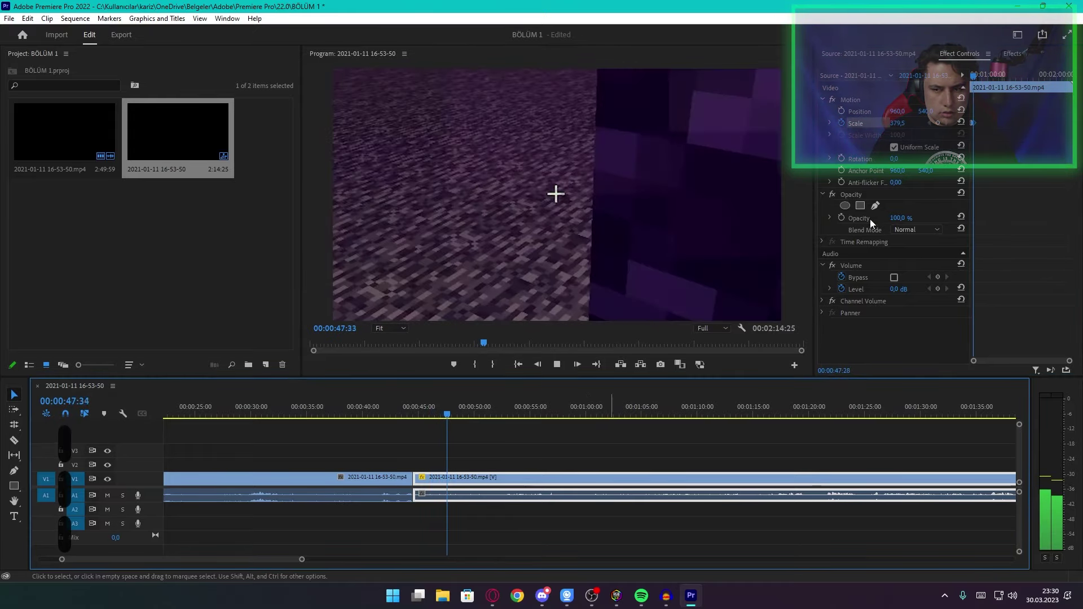
Step: Stop playback and delete all of the clip's Scale keyframes
click(960, 71)
key(Delete)
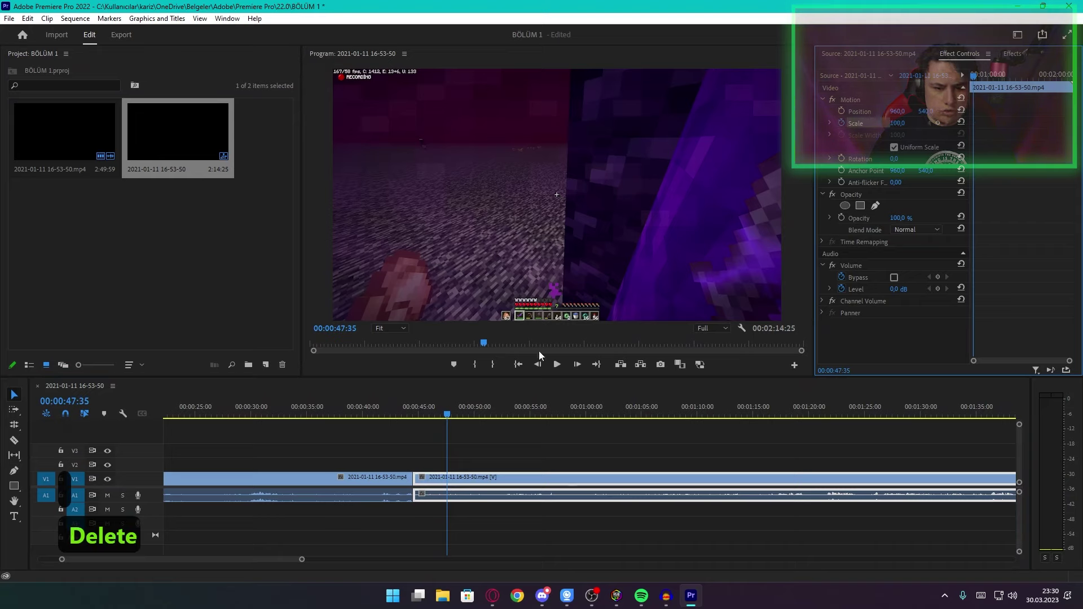
Step: Try different Position, Scale and Rotation values on the second clip, resetting each property to its default
drag(455, 415, 513, 415)
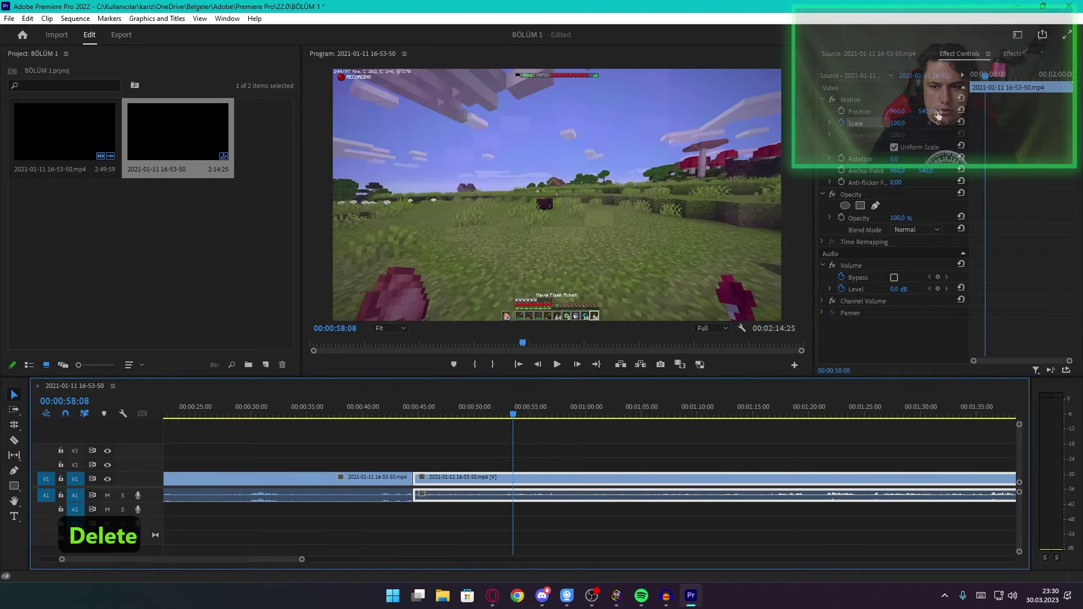
click(938, 116)
drag(897, 111, 959, 111)
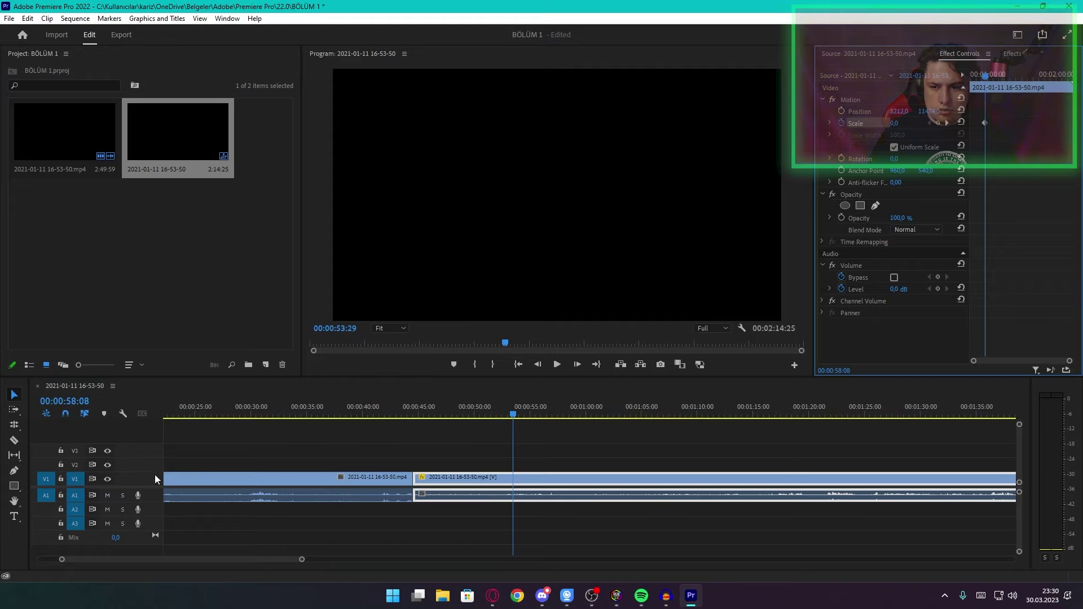
click(962, 123)
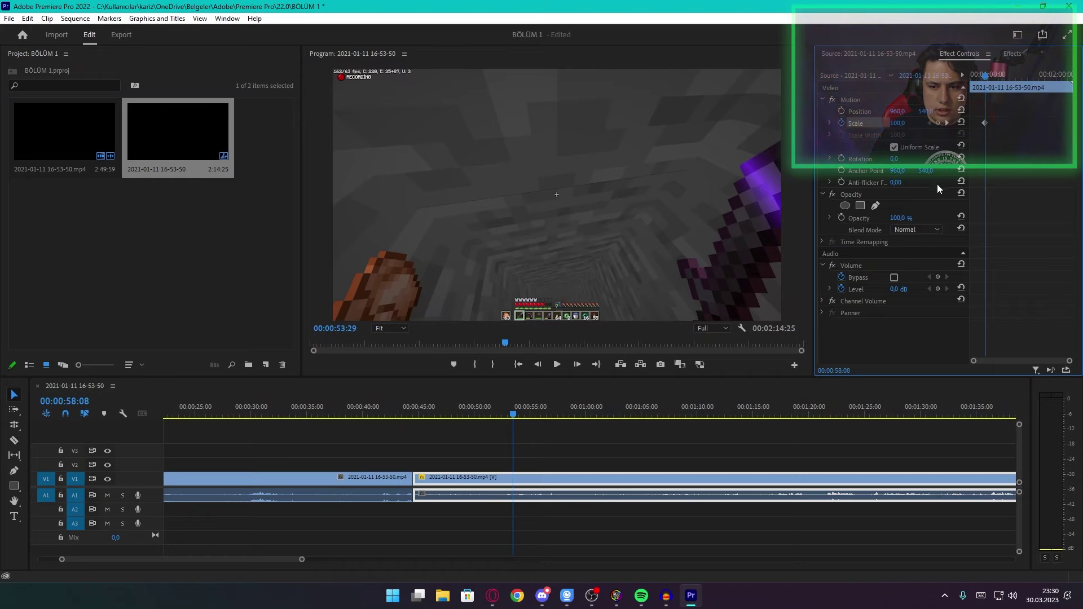
drag(522, 408, 414, 408)
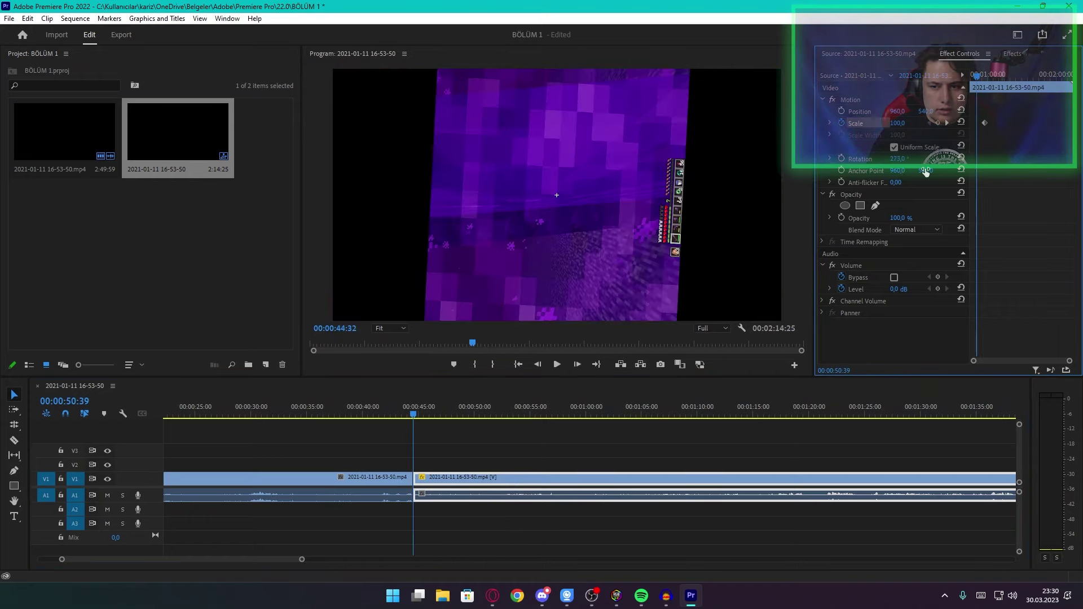
click(961, 159)
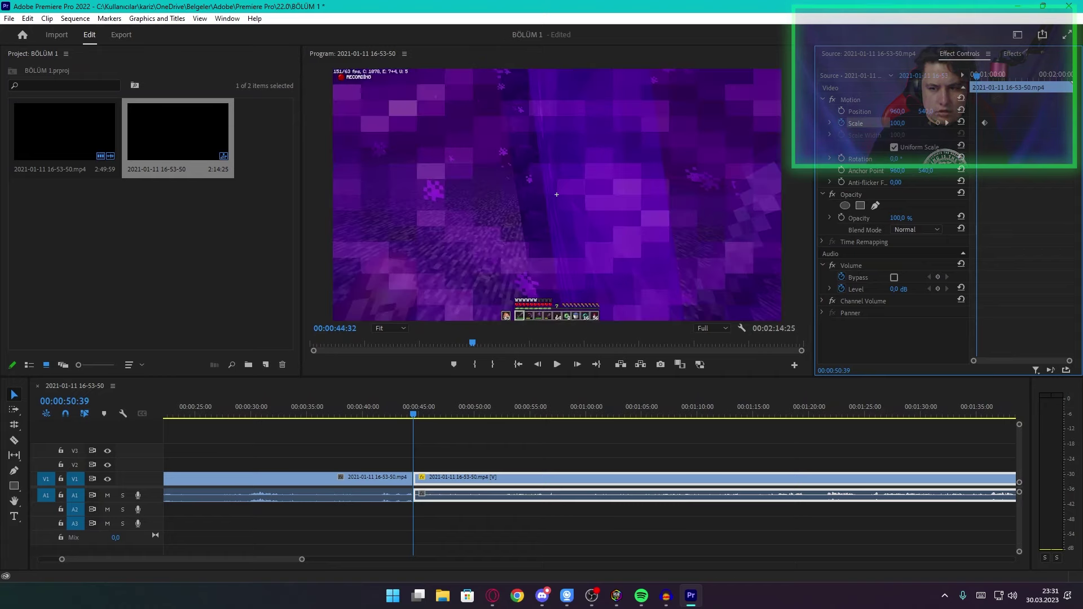
Step: Place the first clip on V2 and A2 and overlap it with the second clip starting at 00:00:41:24 on V1
click(450, 495)
key(alt+Up)
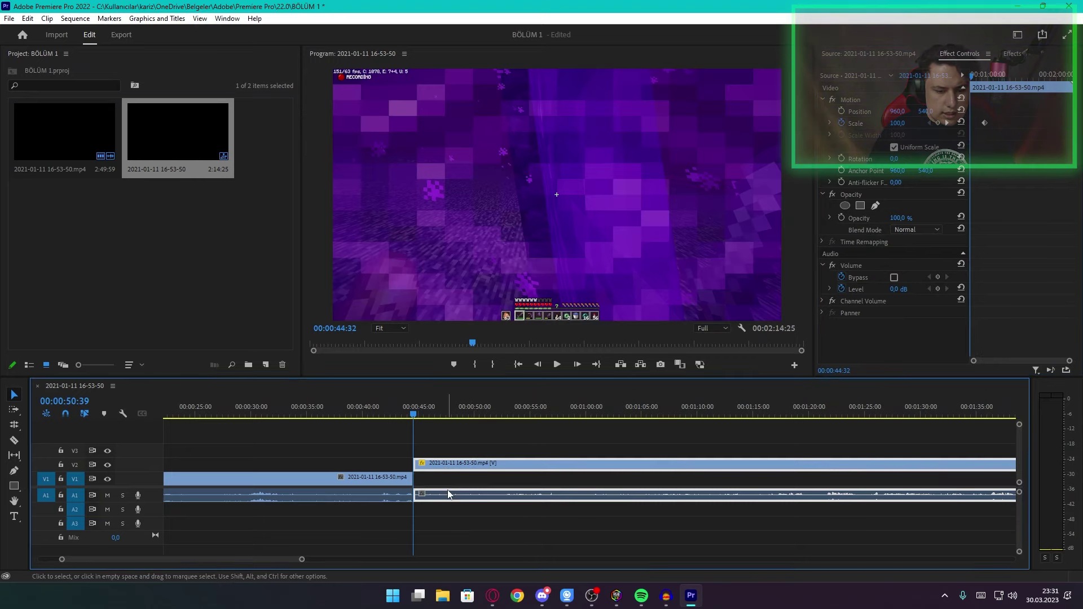
drag(449, 495, 387, 449)
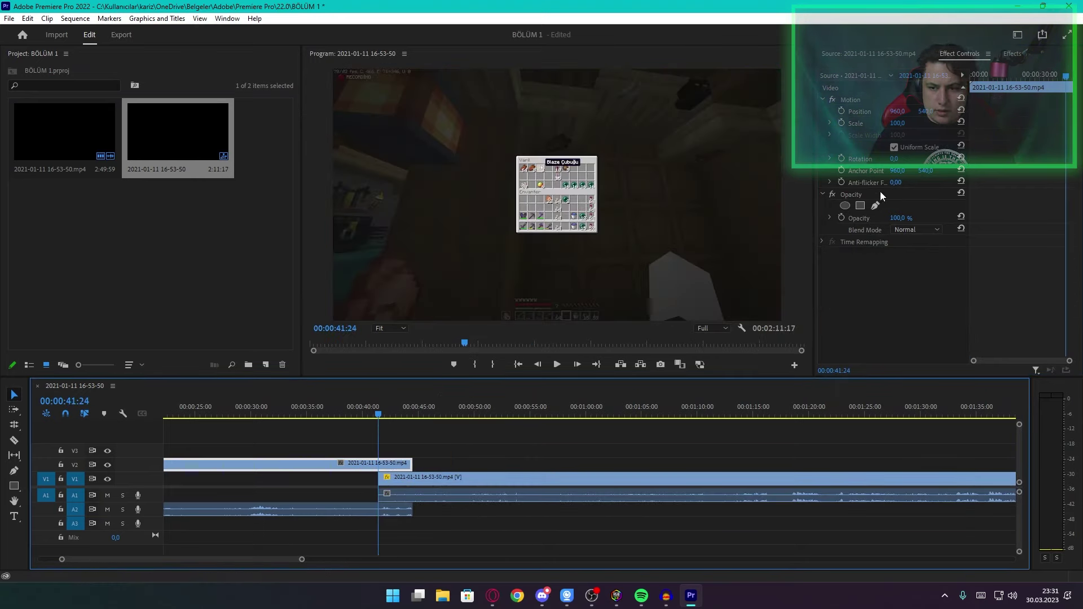
Step: Keyframe the upper clip's Opacity at 100% at 00:00:41:24 and lower it at 00:00:44:32 for a fade-out
click(841, 218)
click(414, 415)
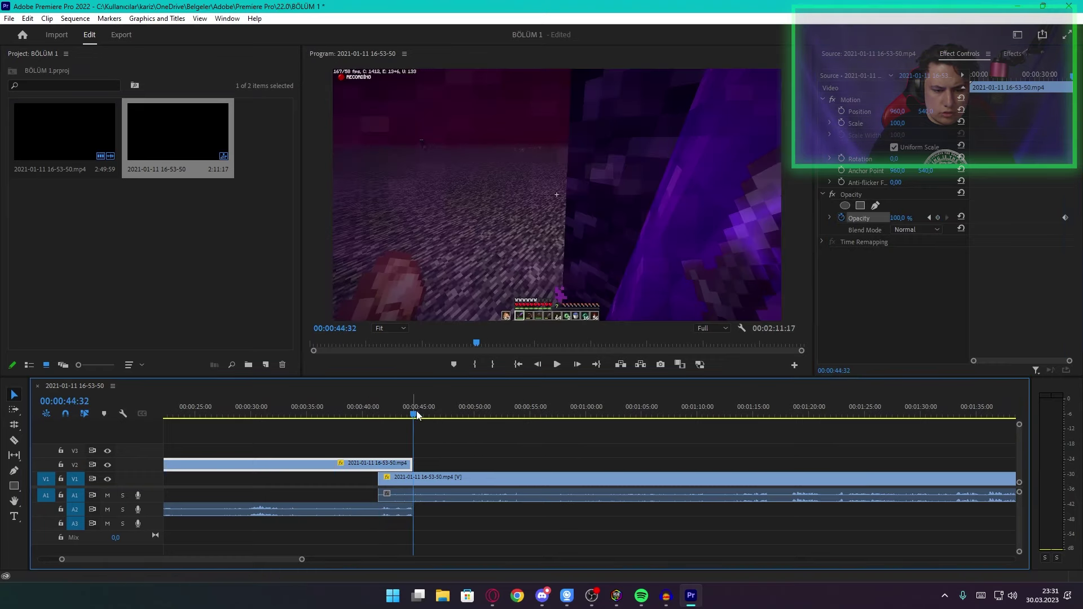
drag(898, 218, 869, 218)
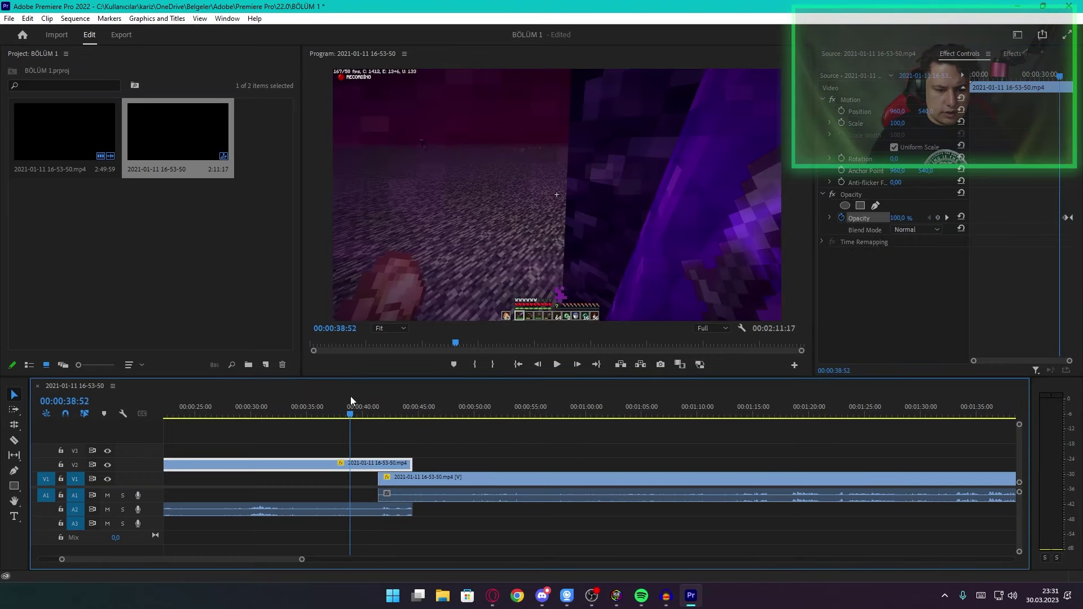
Step: Play the overlapping section twice to preview the opacity fade between the two clips
click(356, 402)
key(space)
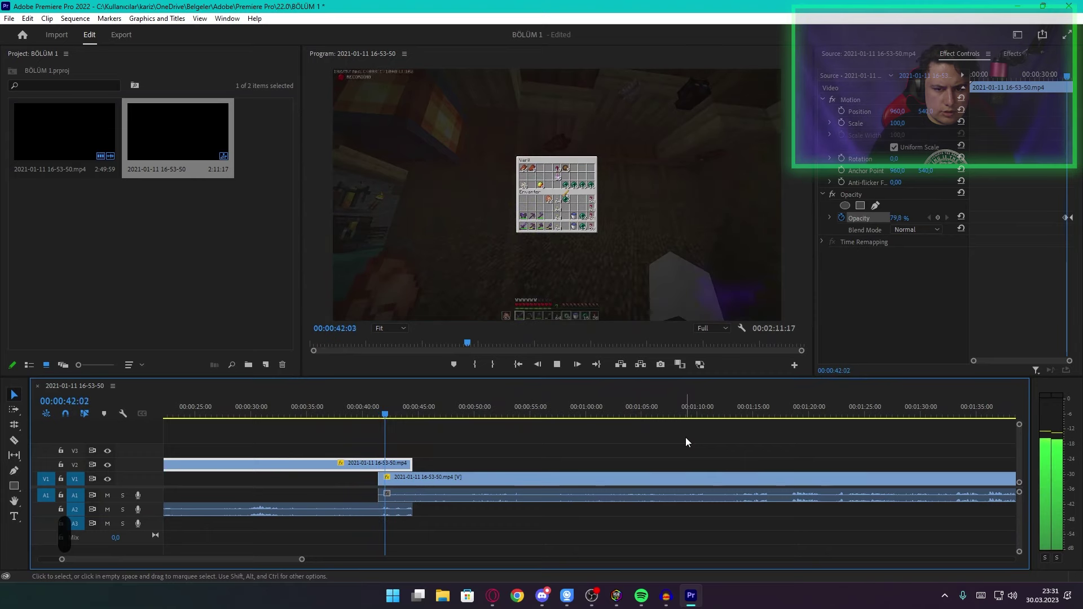
click(402, 415)
drag(401, 416, 379, 417)
key(space)
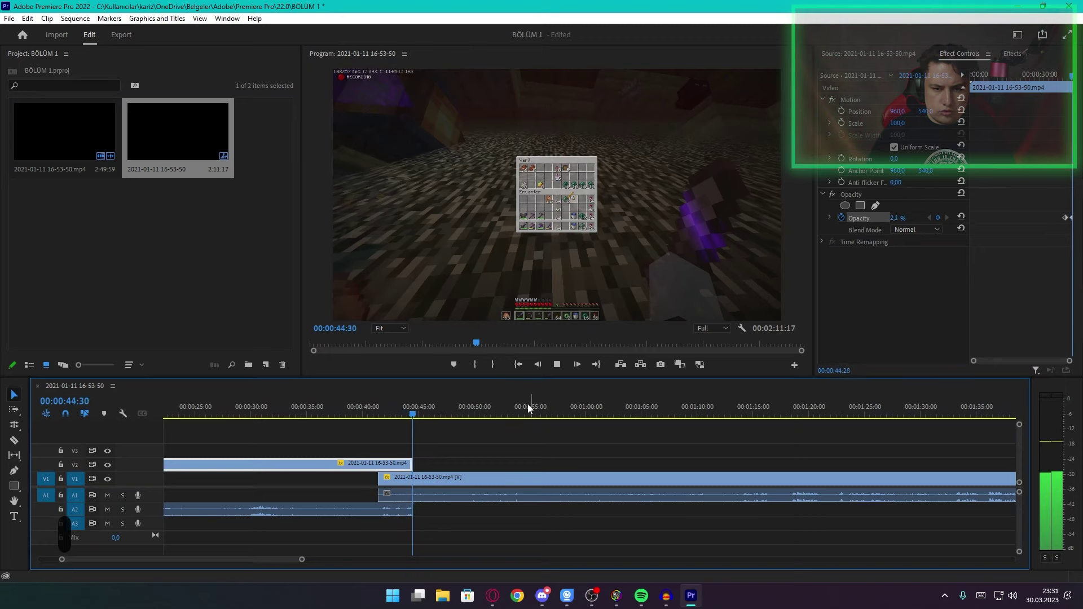
key(space)
Step: Undo the opacity keyframes and the clip overlap, restoring both clips end to end on V1
key(ctrl+z)
key(ctrl+z)
key(ctrl+z)
key(ctrl+z)
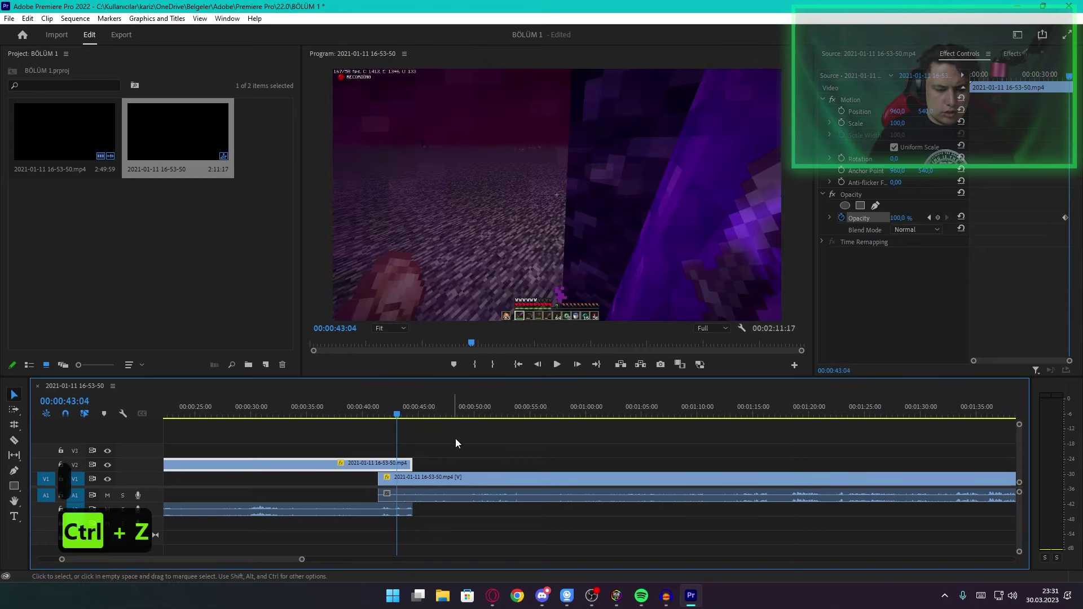
key(ctrl+z)
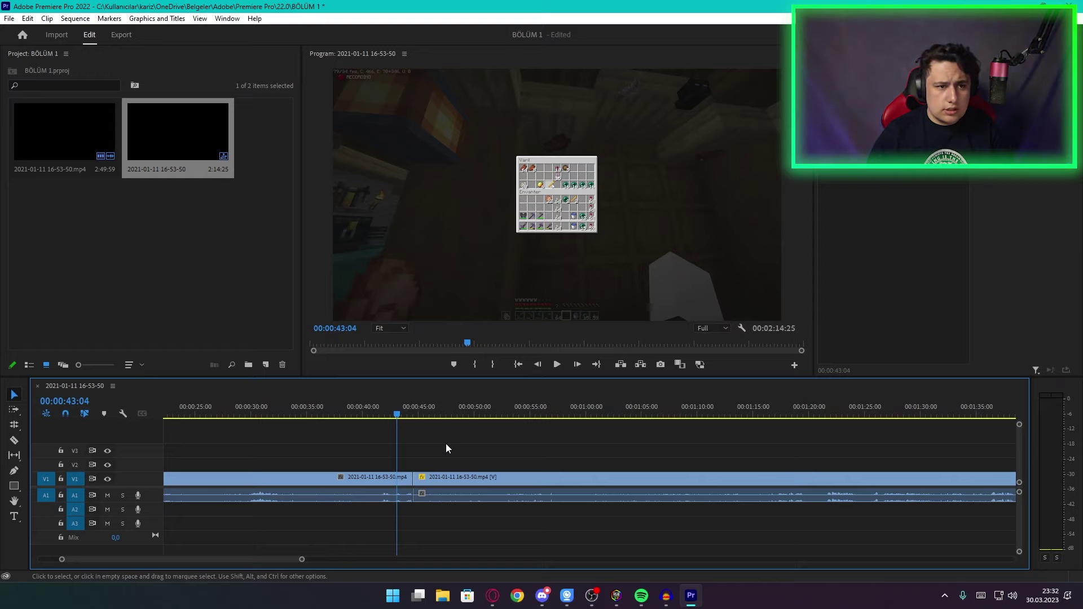
Step: Open the sequence's export settings, review the available presets and match the basic video settings to the source
key(ctrl+m)
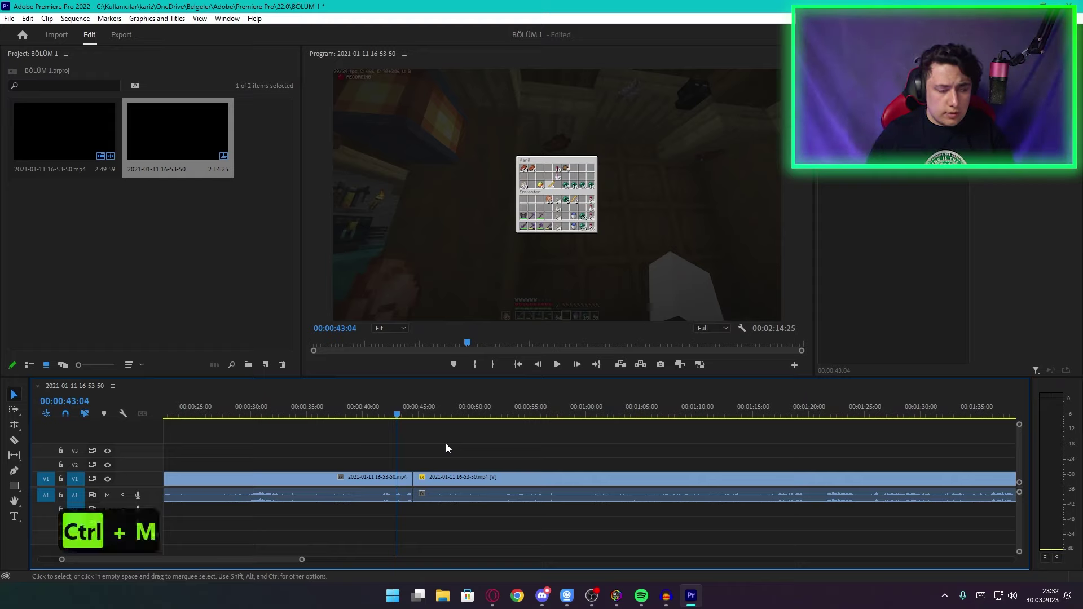
click(121, 35)
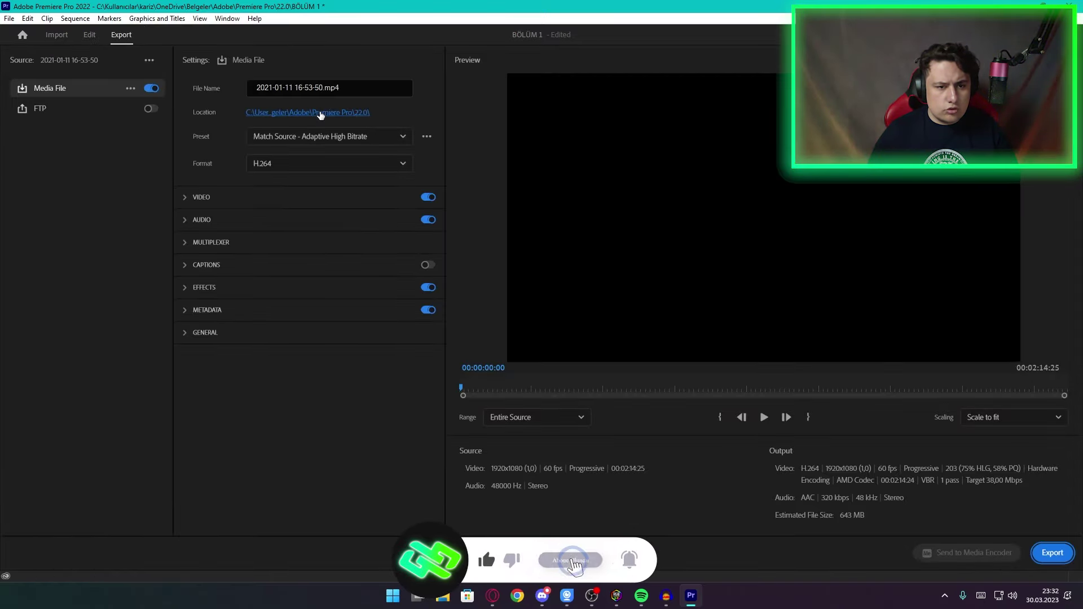
click(316, 140)
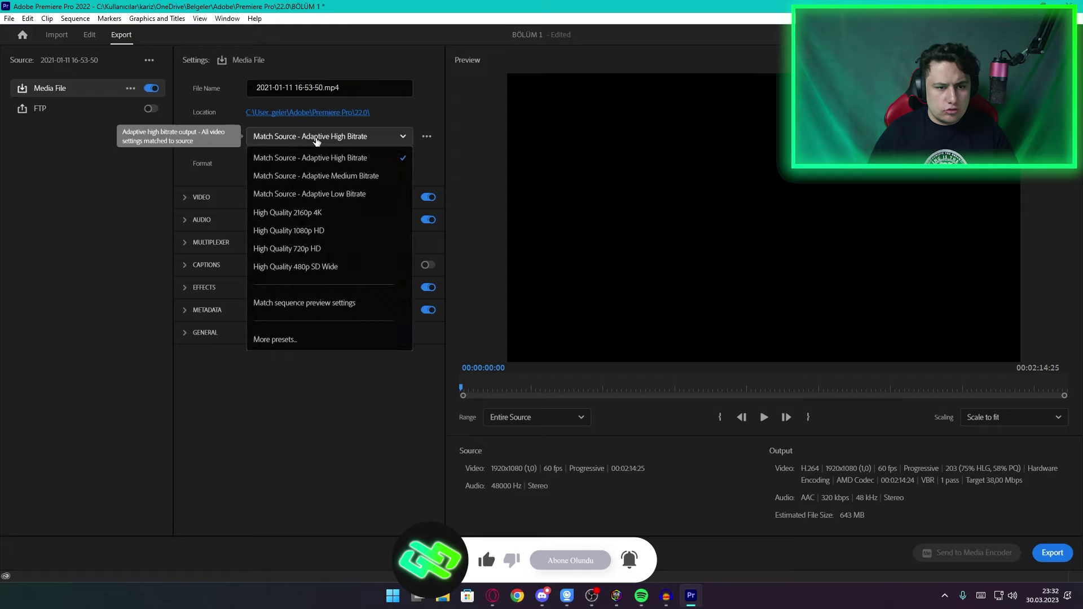
key(Escape)
click(228, 199)
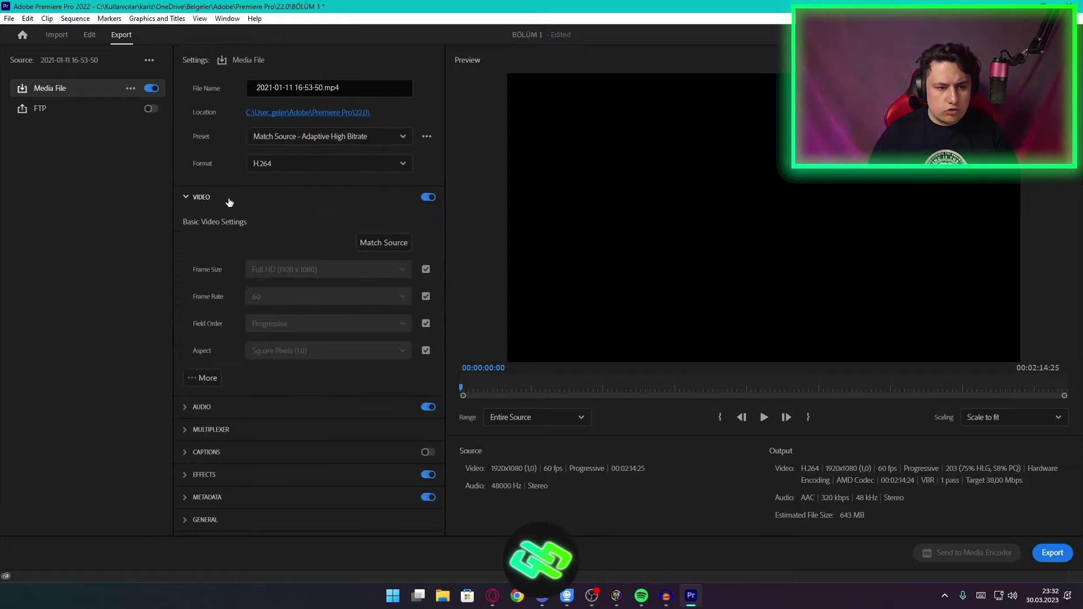
click(407, 242)
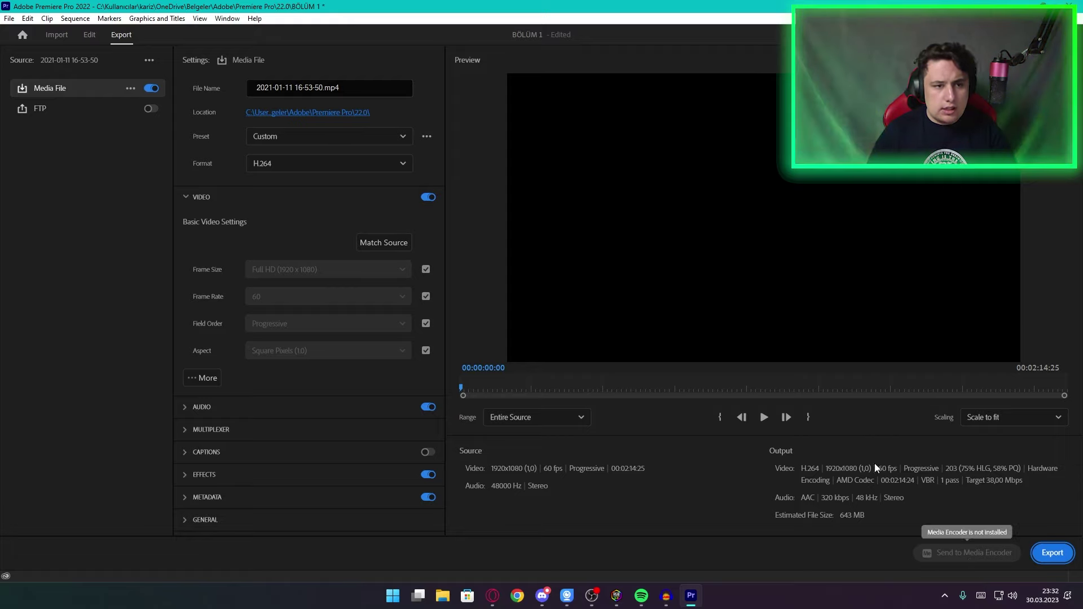
Step: Return to the timeline, split the second clip at 00:00:55:30 and delete the part before the cut, closing the gap
click(87, 36)
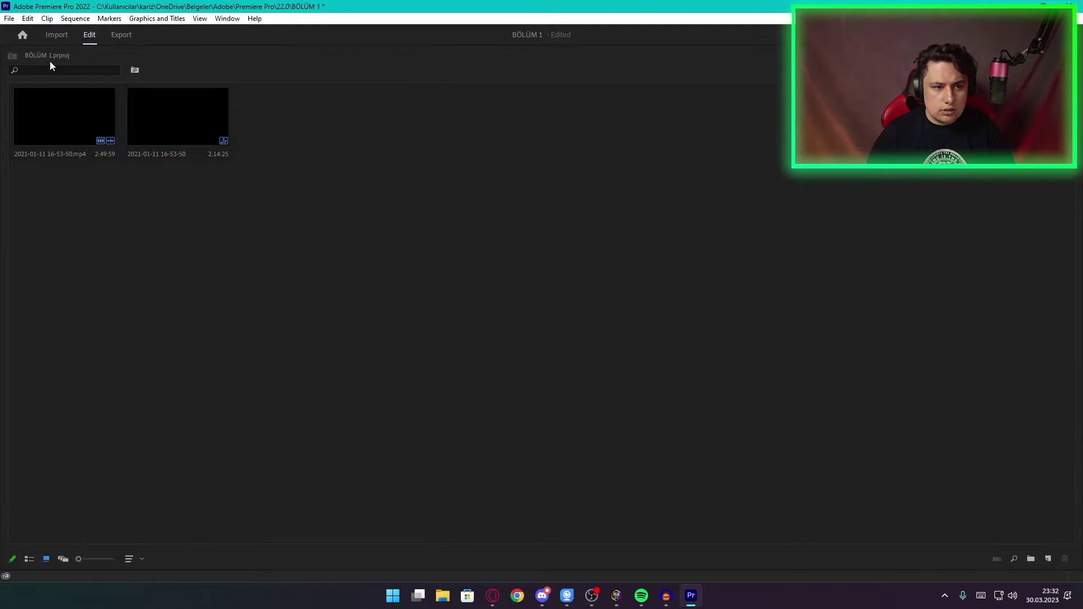
click(56, 36)
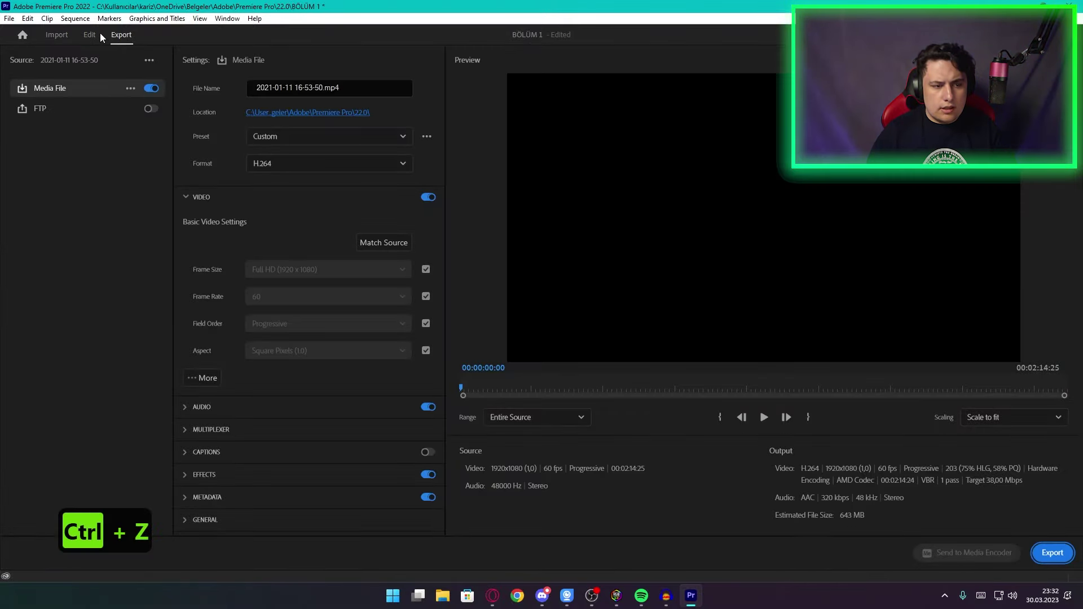
click(94, 36)
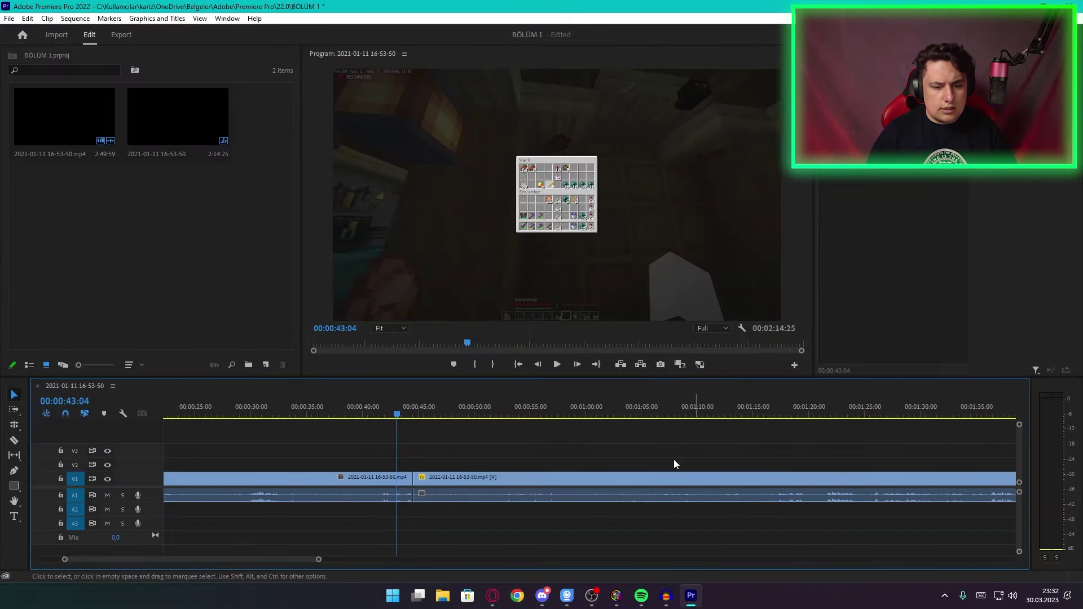
drag(466, 408, 535, 412)
key(ctrl+k)
click(460, 496)
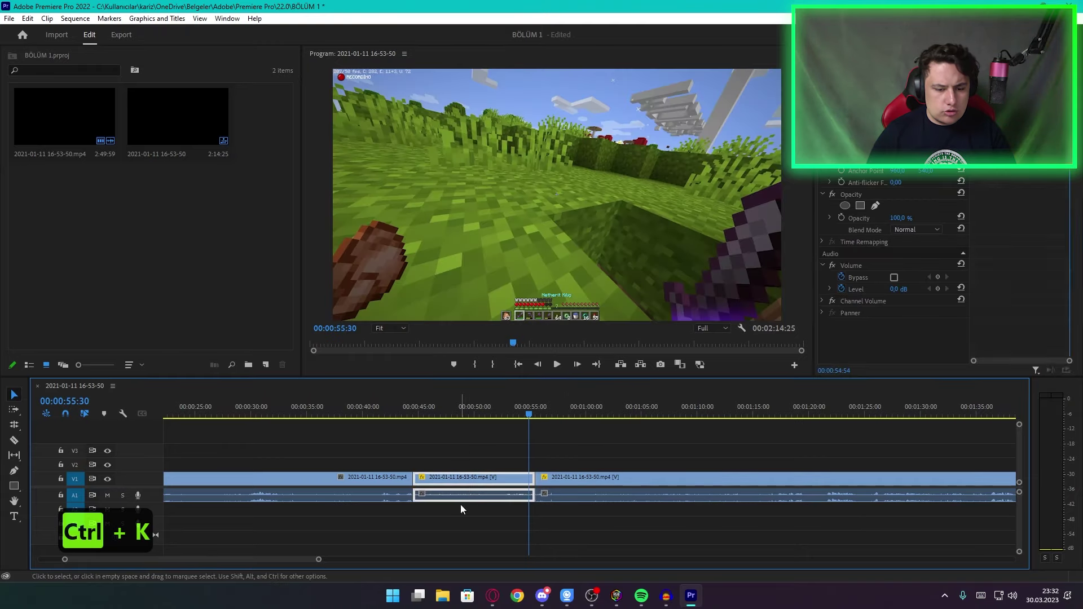
key(Delete)
key(Delete)
key(Delete)
Step: Check the shortened sequence in the export preview and return to the editing workspace
click(121, 35)
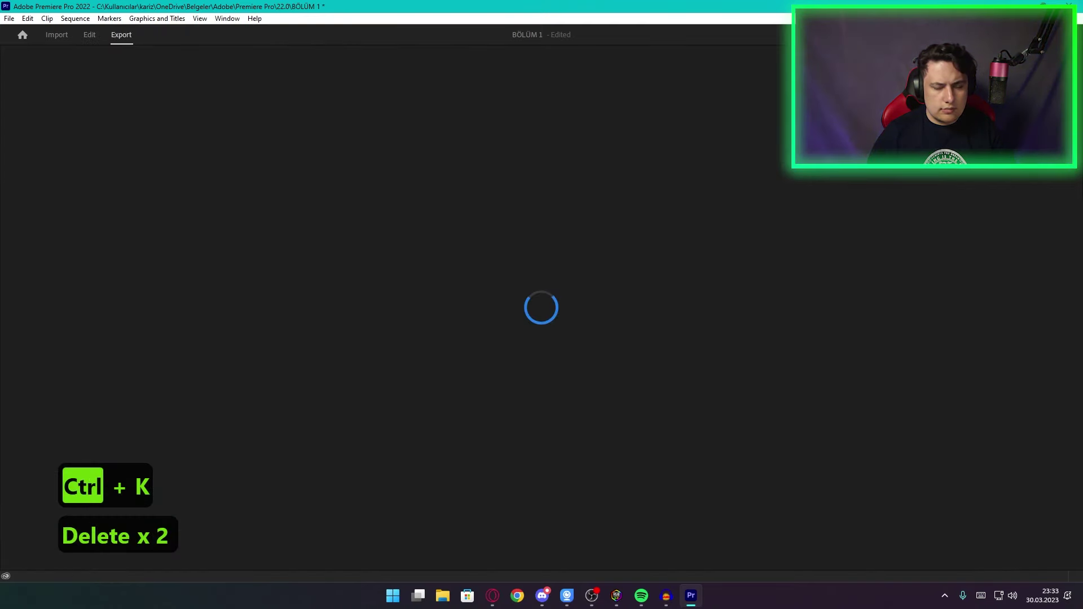
drag(715, 395, 474, 389)
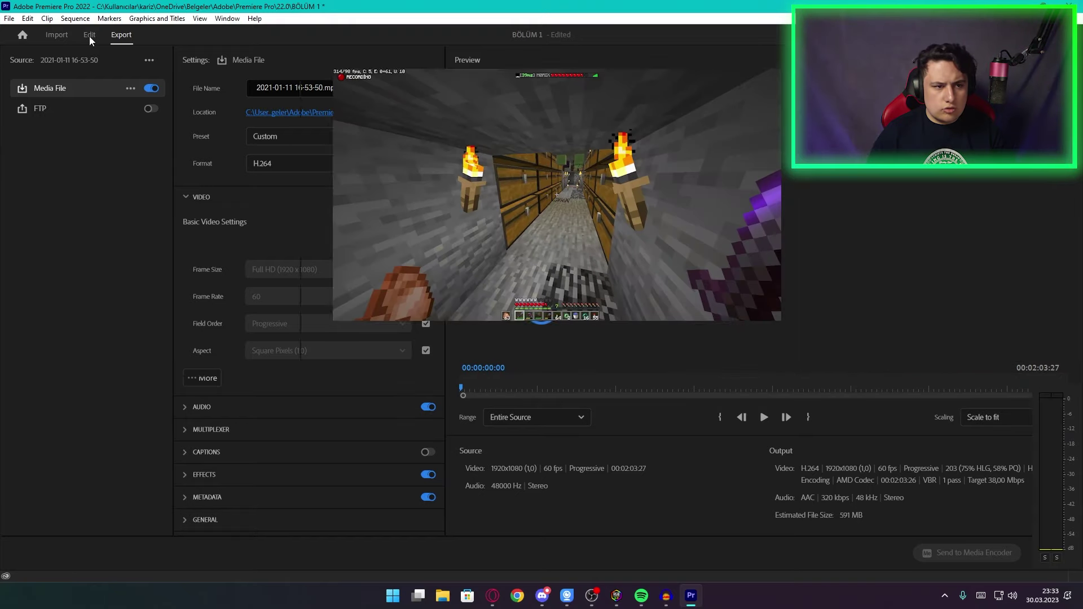
click(90, 34)
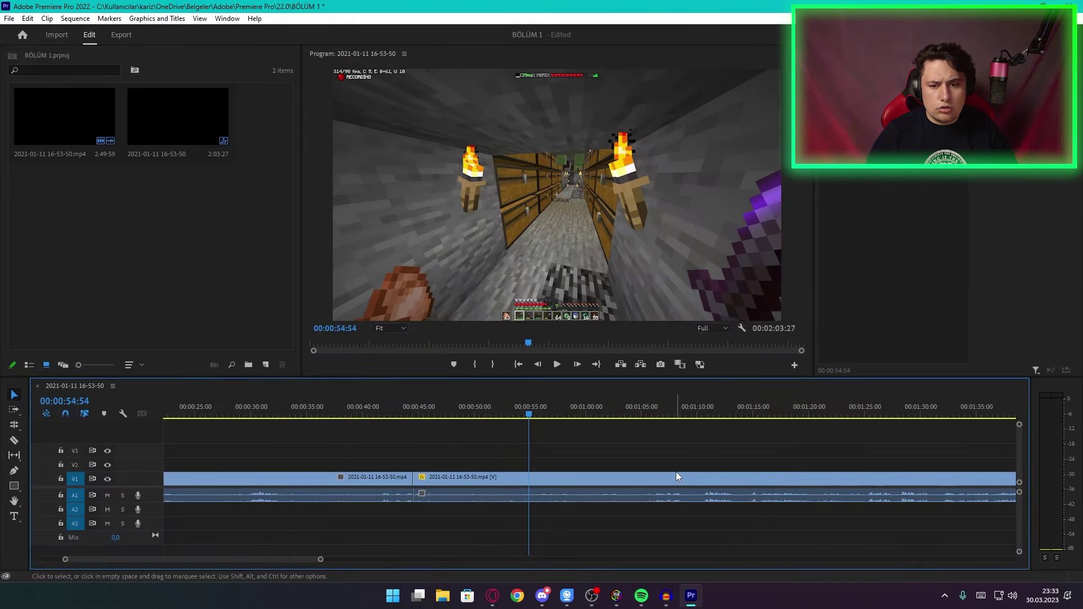